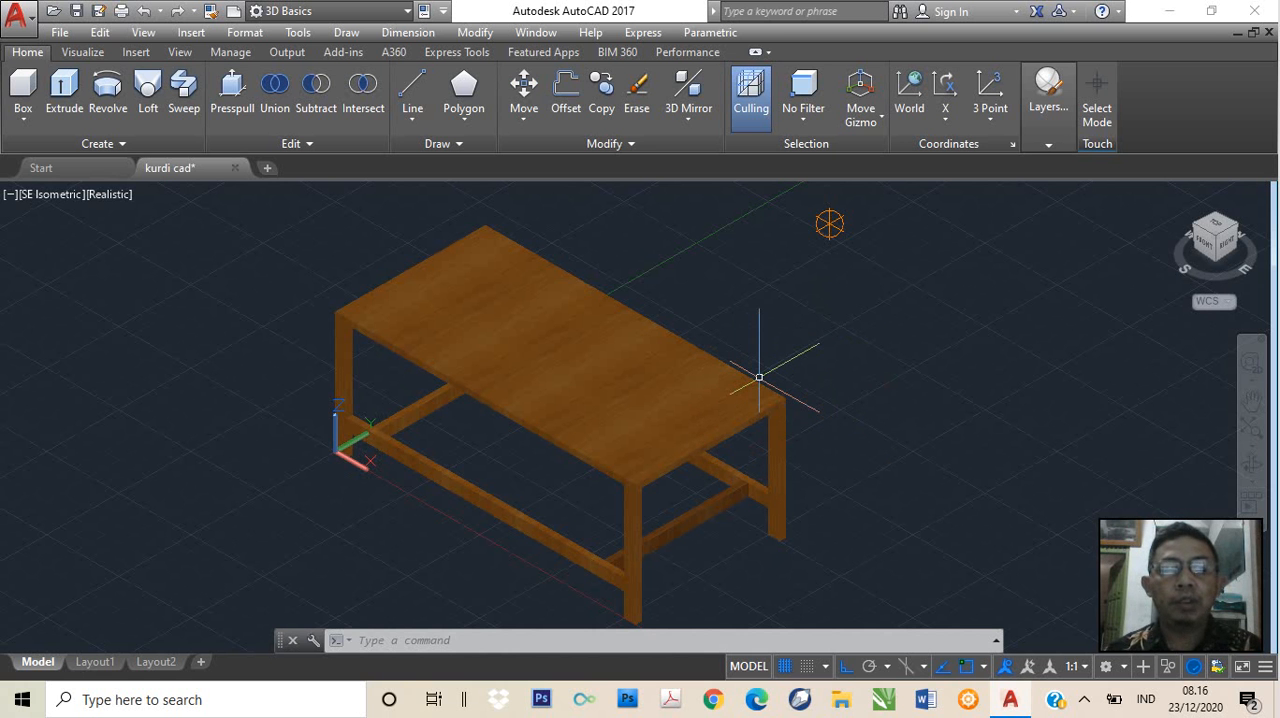
Examine the finished wooden table model in the kurdi cad drawing, from the tabletop to the legs and crossbars
click(759, 377)
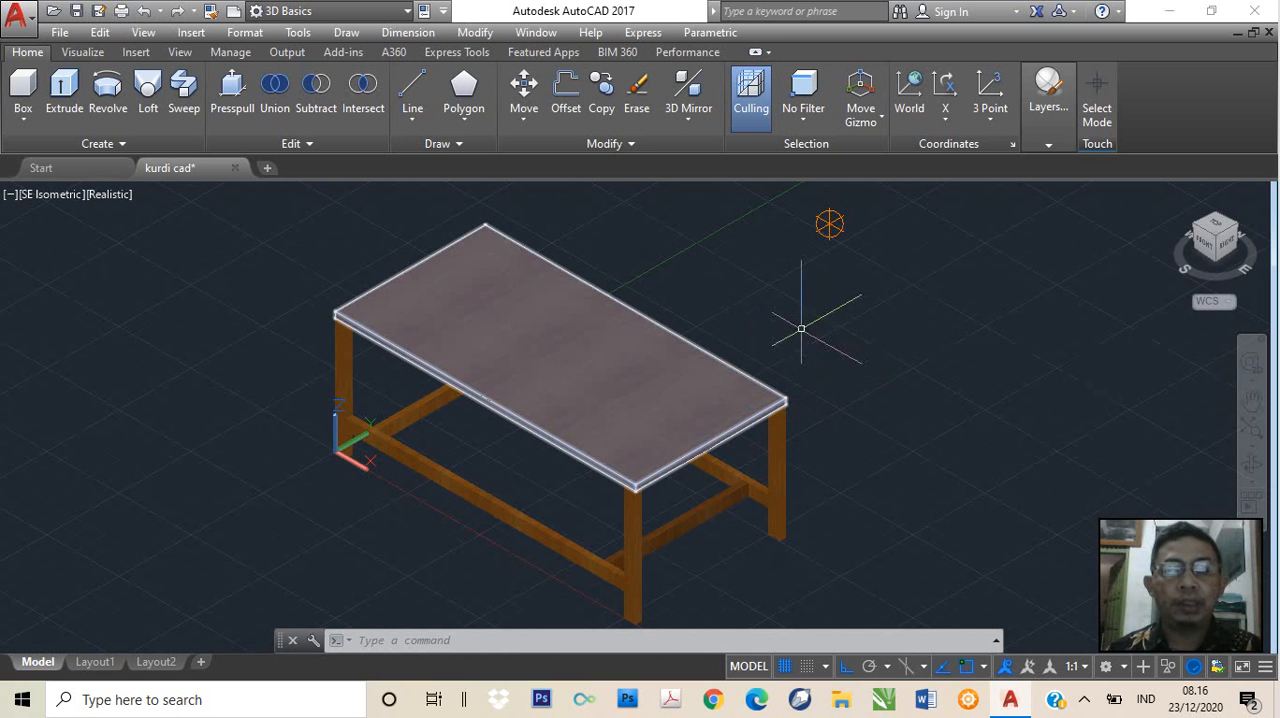
key(Escape)
scroll(803, 322, up, 4)
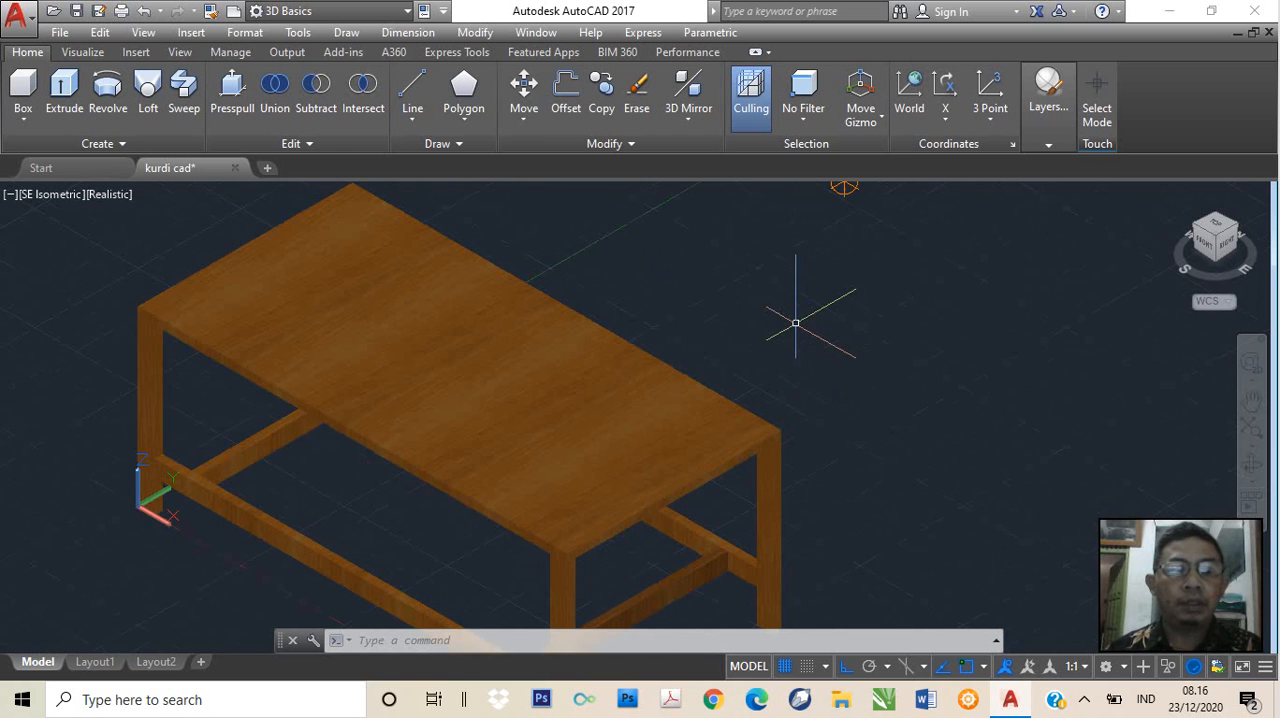
middle_drag(737, 351, 901, 279)
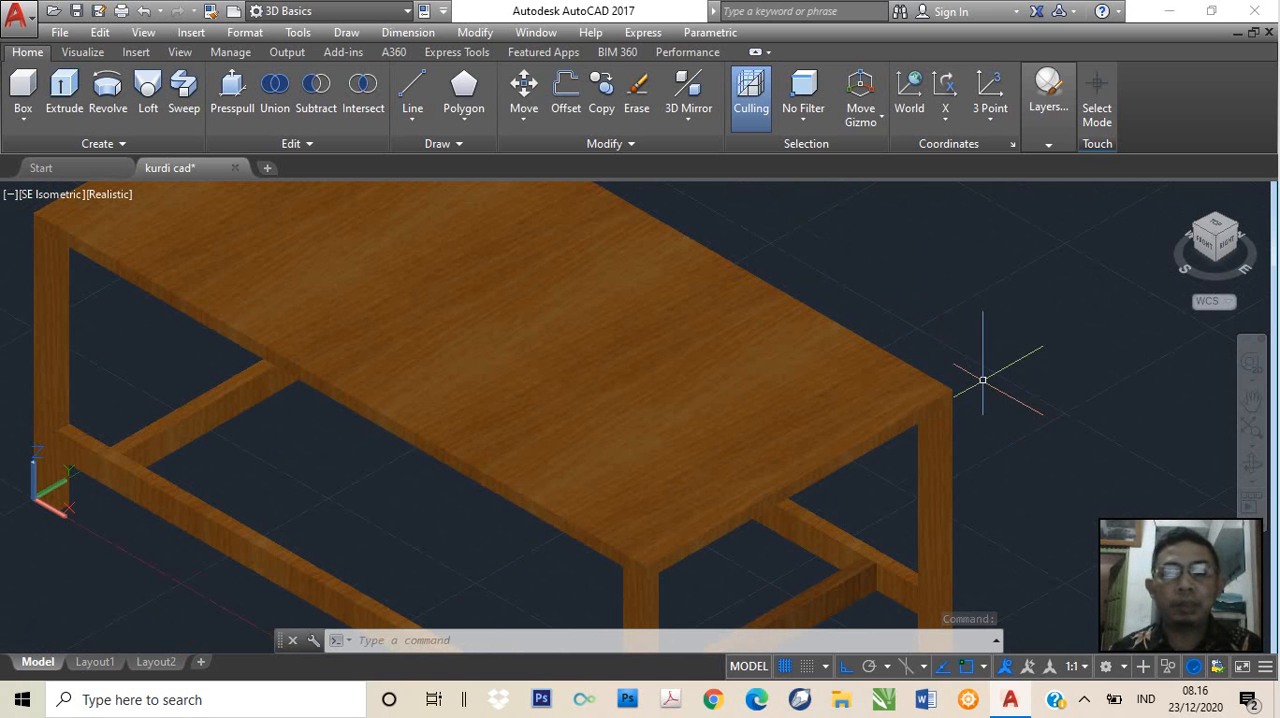
scroll(979, 386, down, 2)
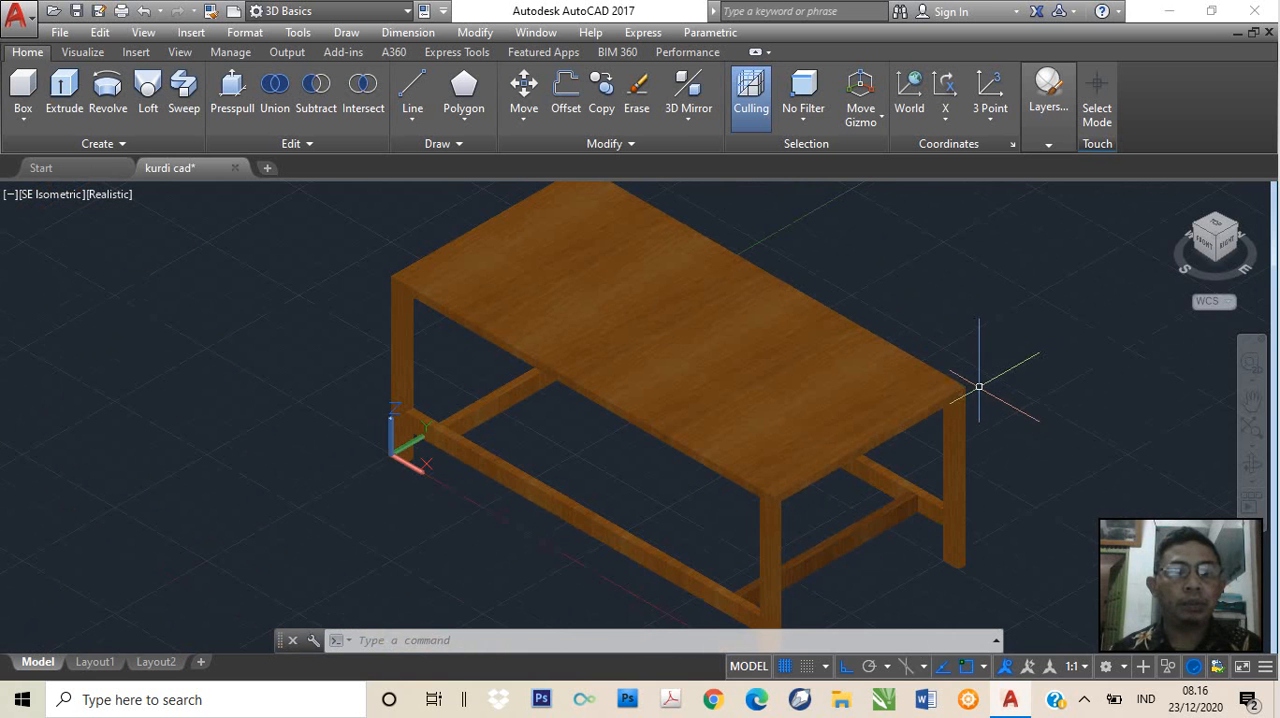
middle_drag(985, 382, 870, 389)
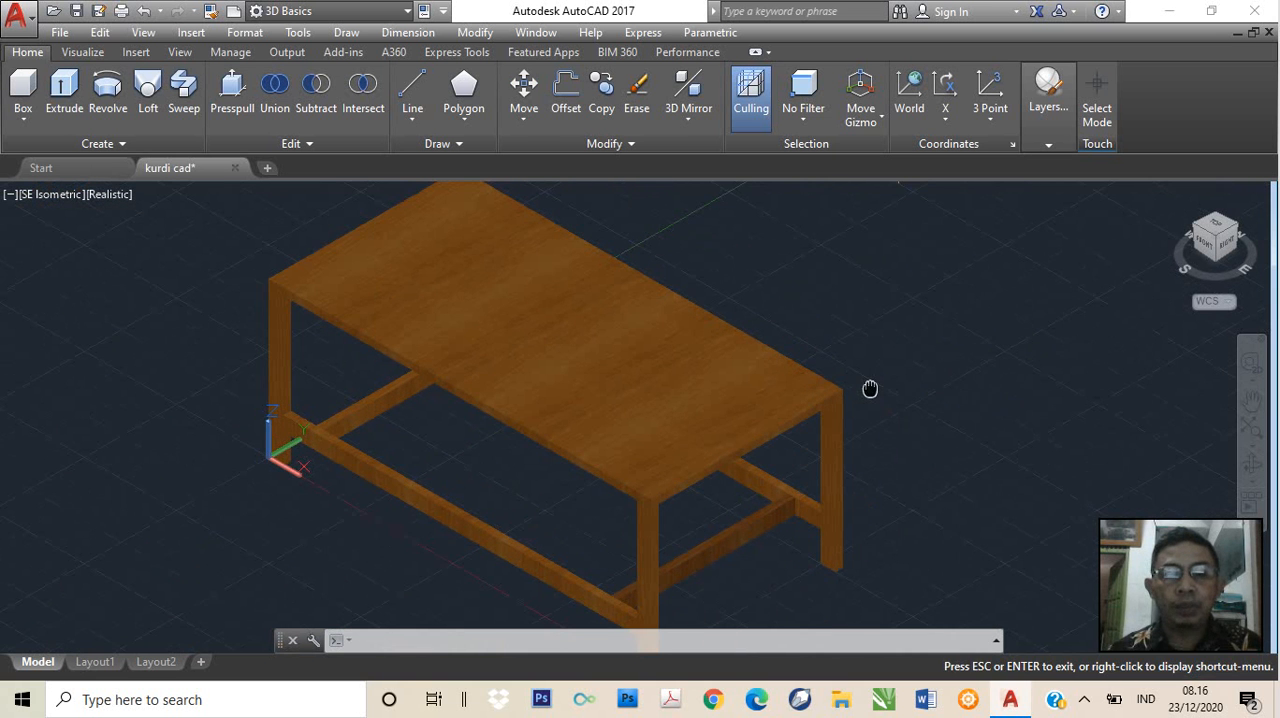
key(Escape)
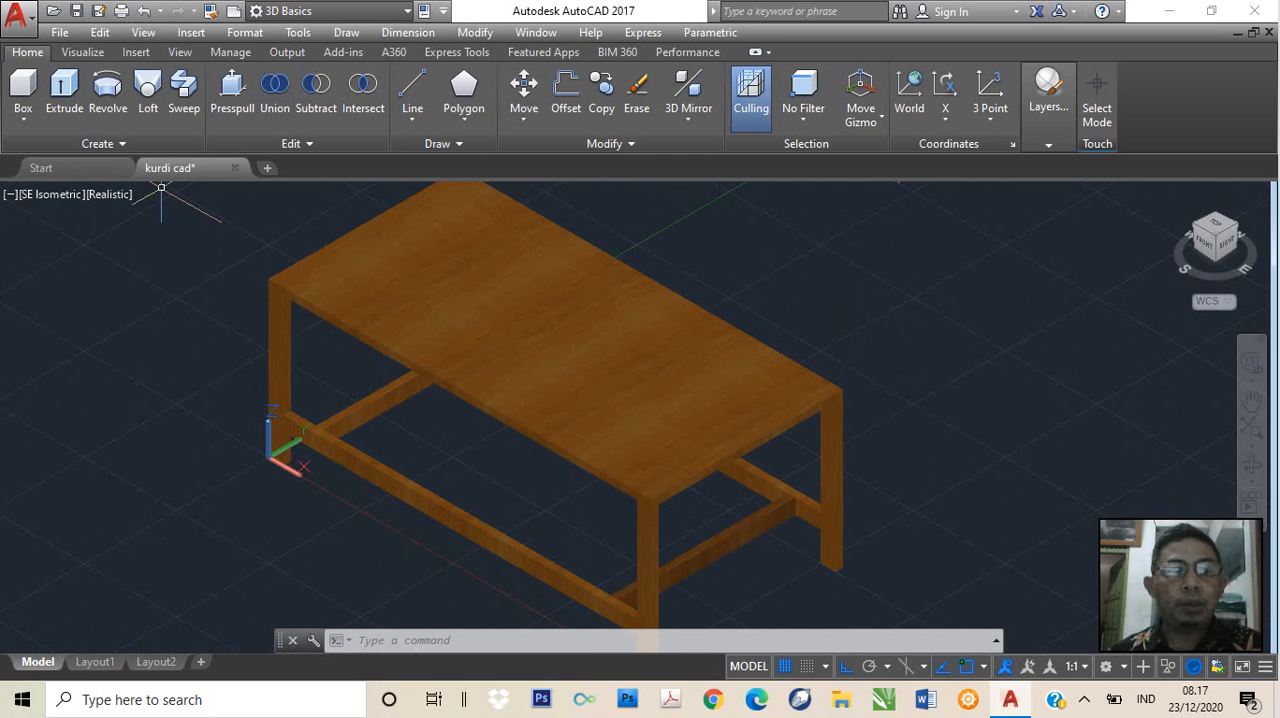
Start a new blank drawing and set its view to SE Isometric
click(78, 176)
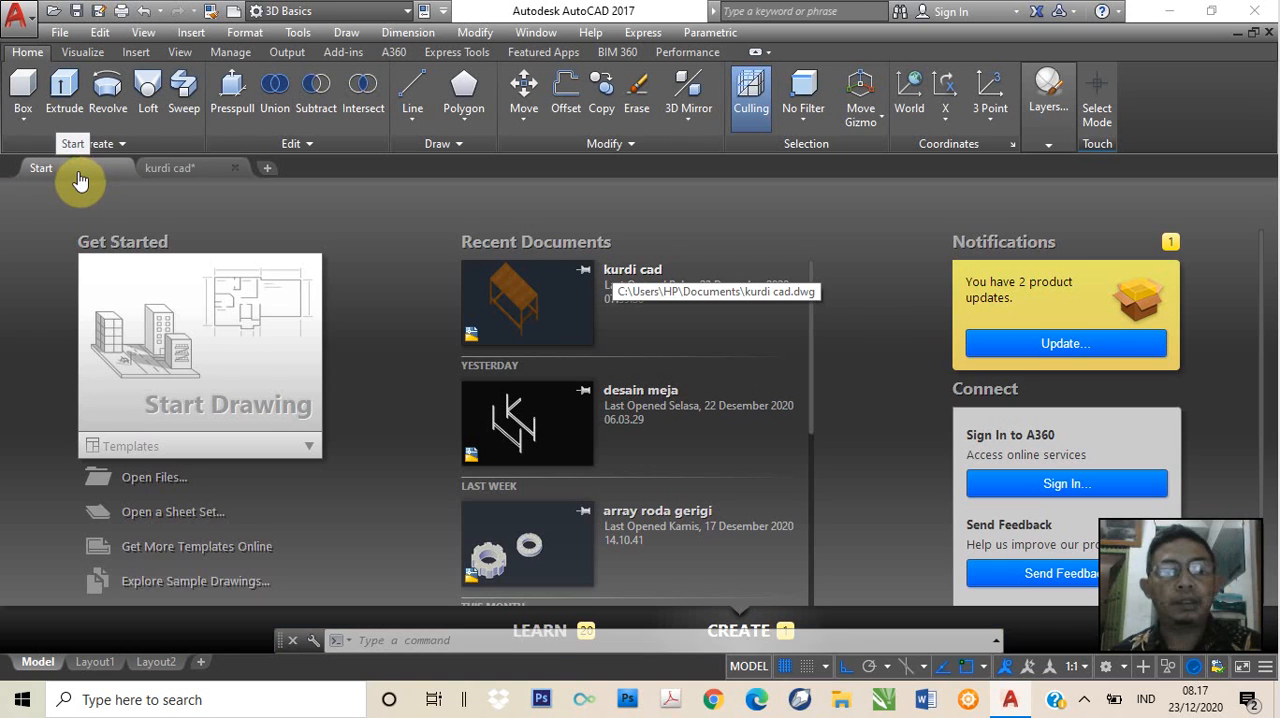
click(222, 378)
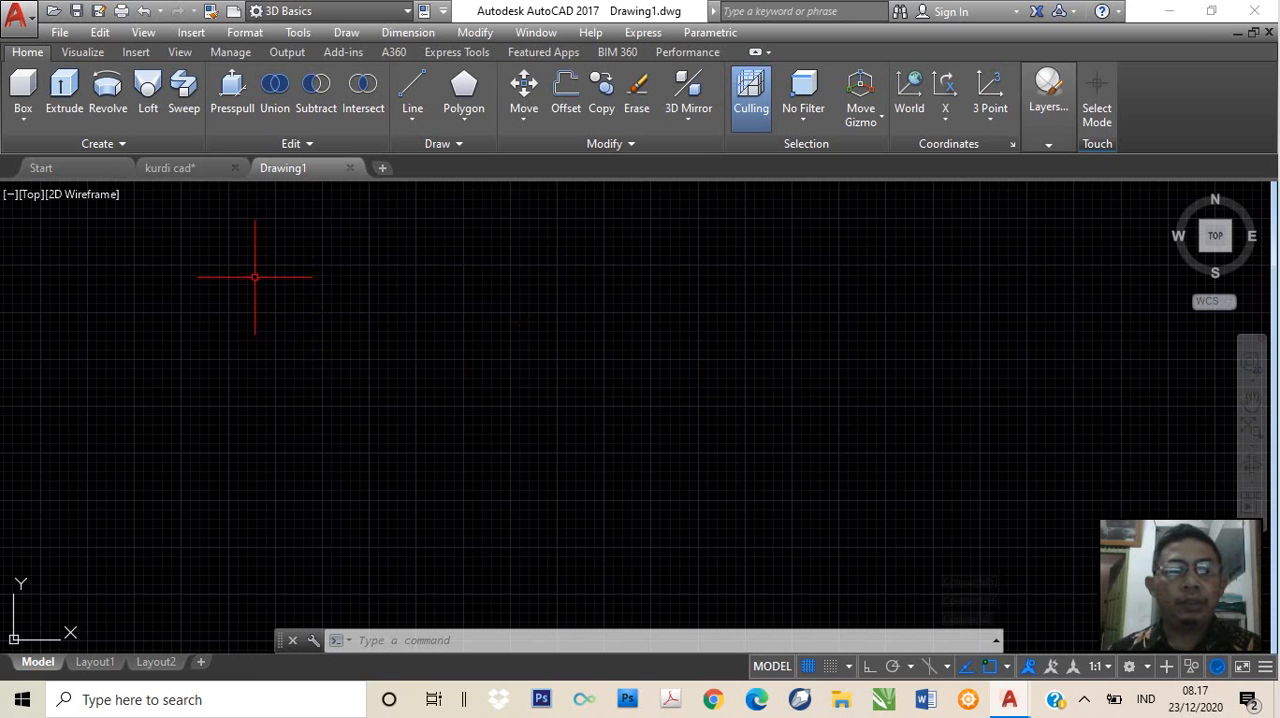
click(33, 197)
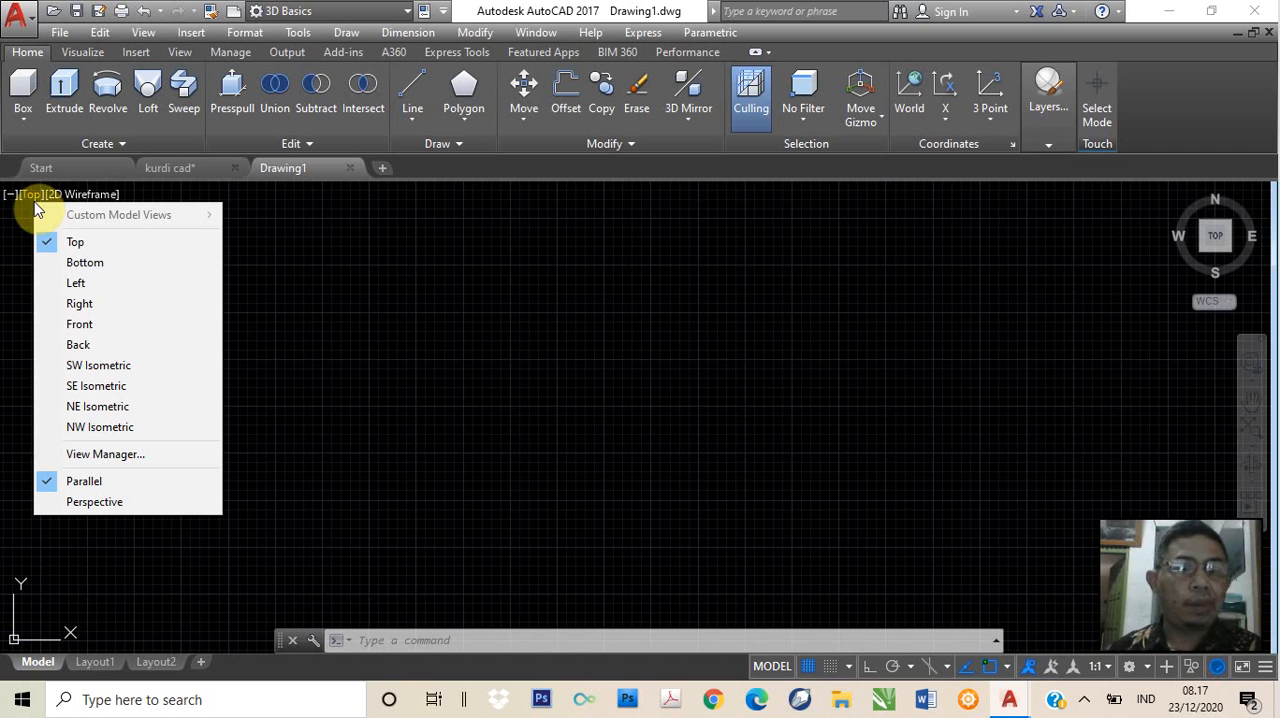
click(110, 386)
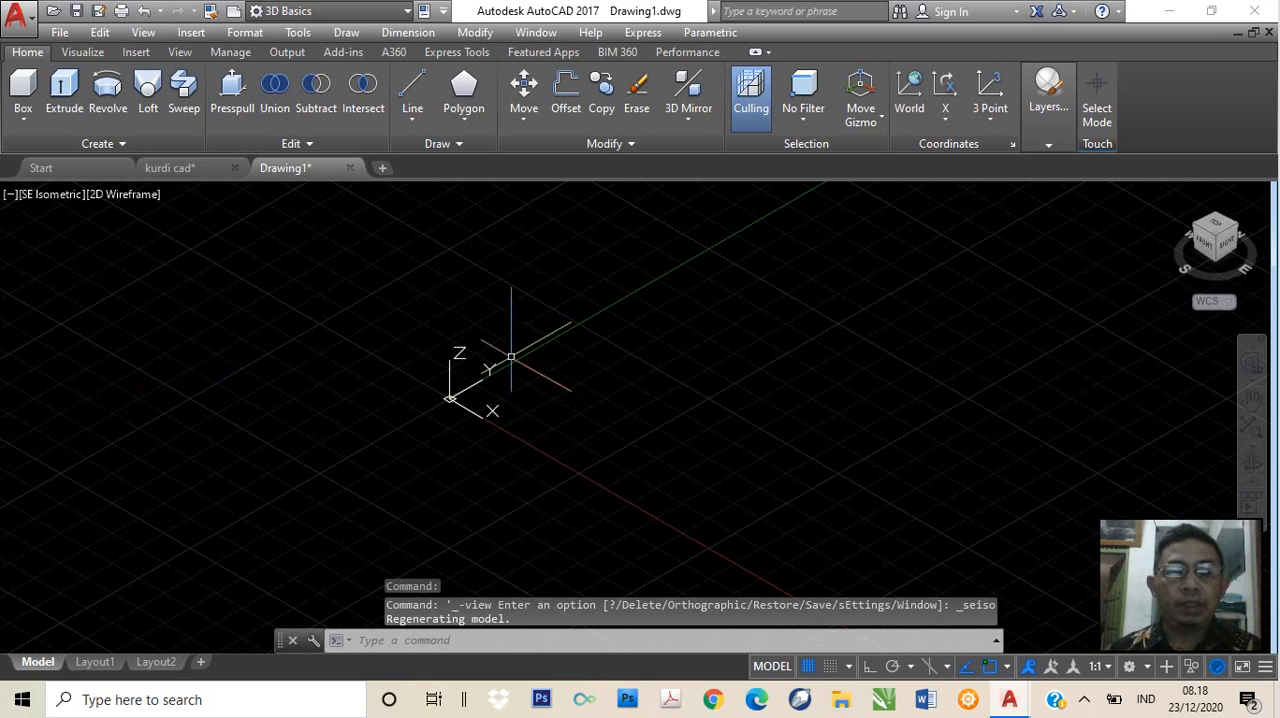
scroll(511, 357, up, 2)
scroll(472, 373, up, 1)
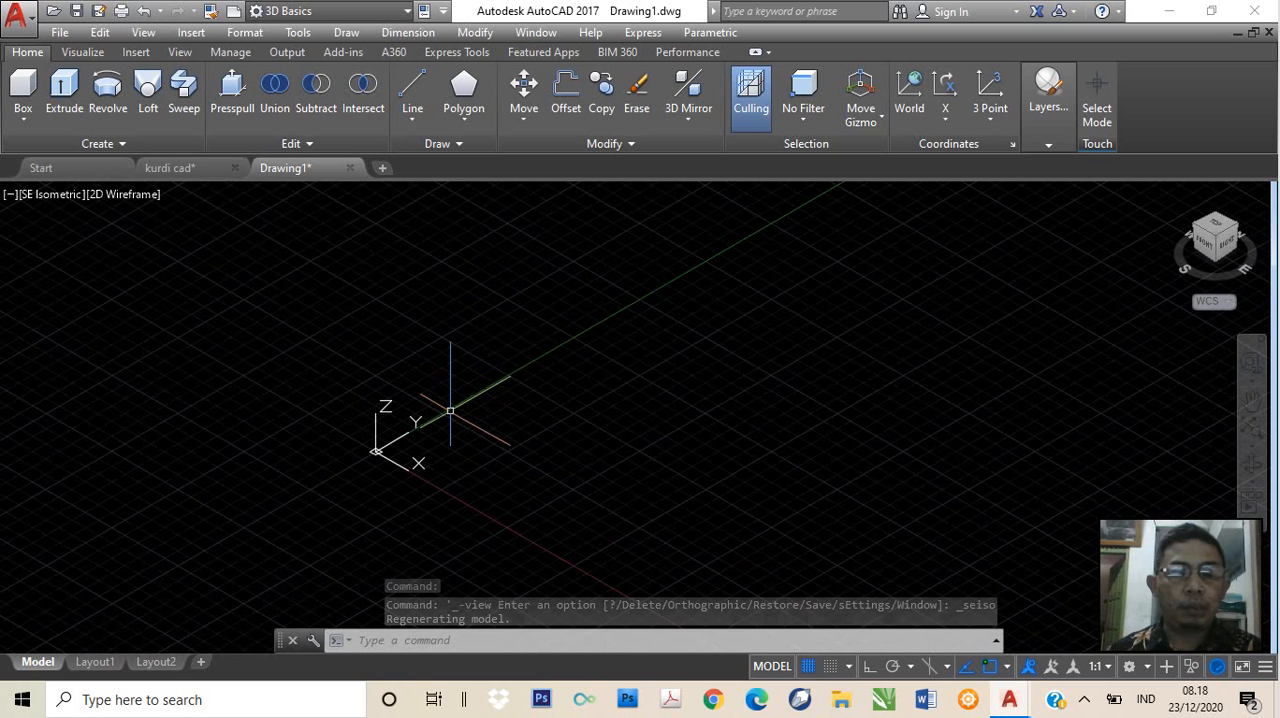
scroll(450, 411, up, 1)
middle_drag(410, 455, 492, 417)
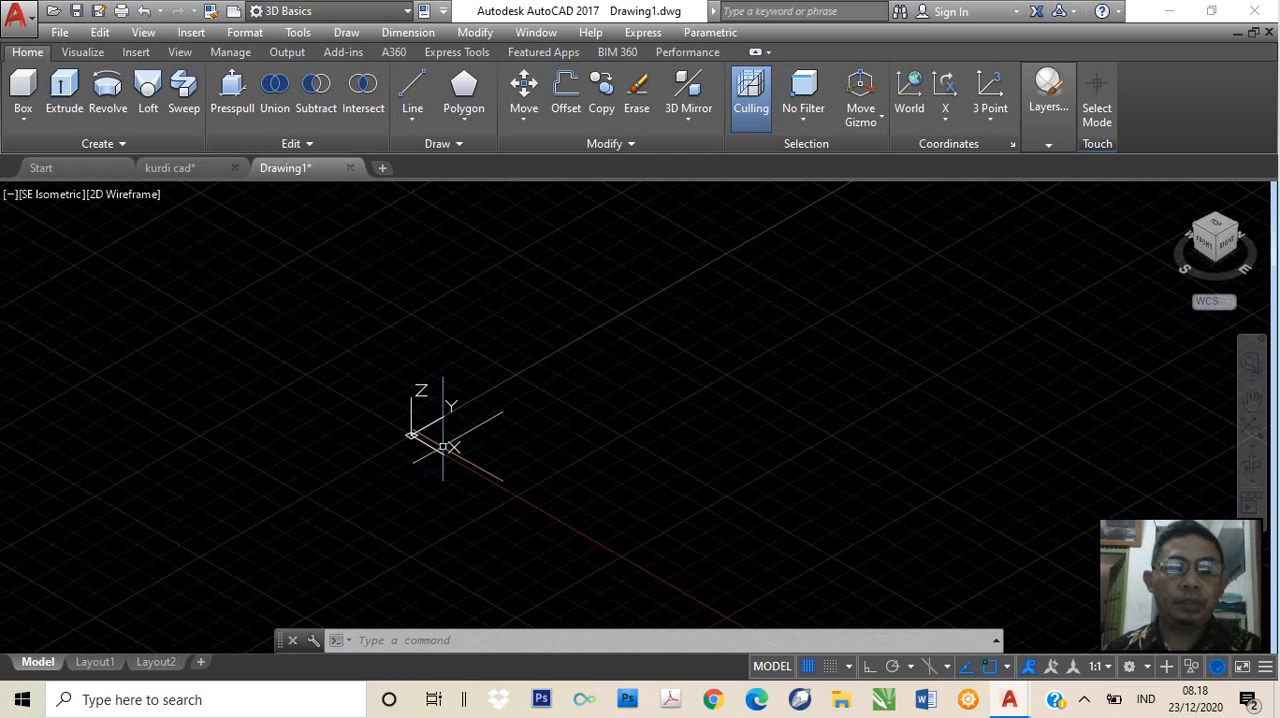
Compare the SW, SE and NE Isometric views of the empty drawing and return to SE Isometric
click(59, 195)
click(118, 365)
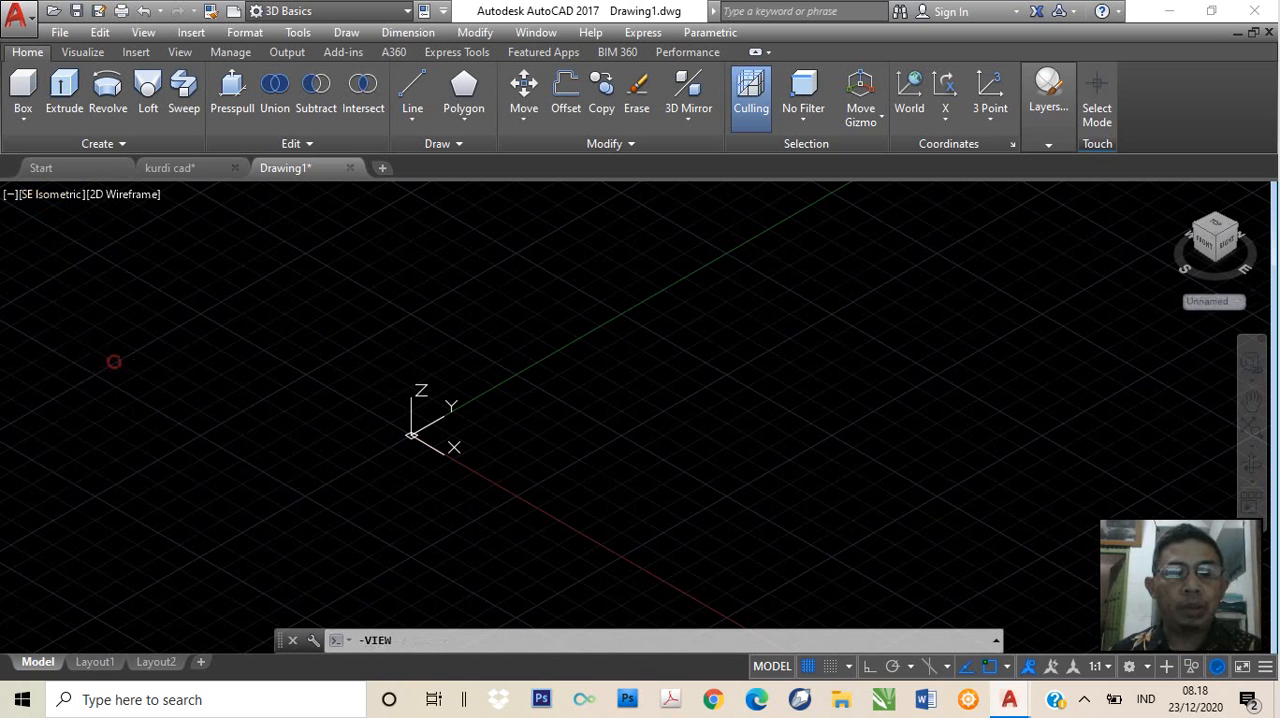
scroll(662, 509, up, 3)
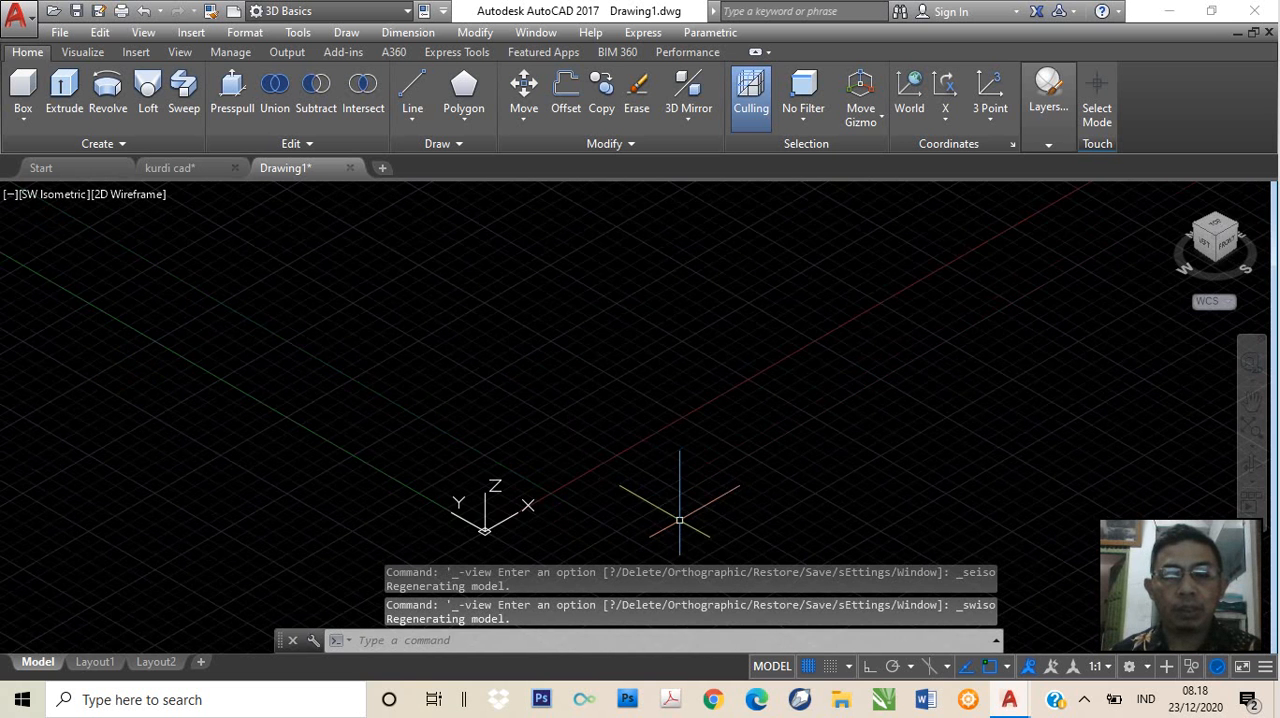
middle_drag(585, 473, 619, 359)
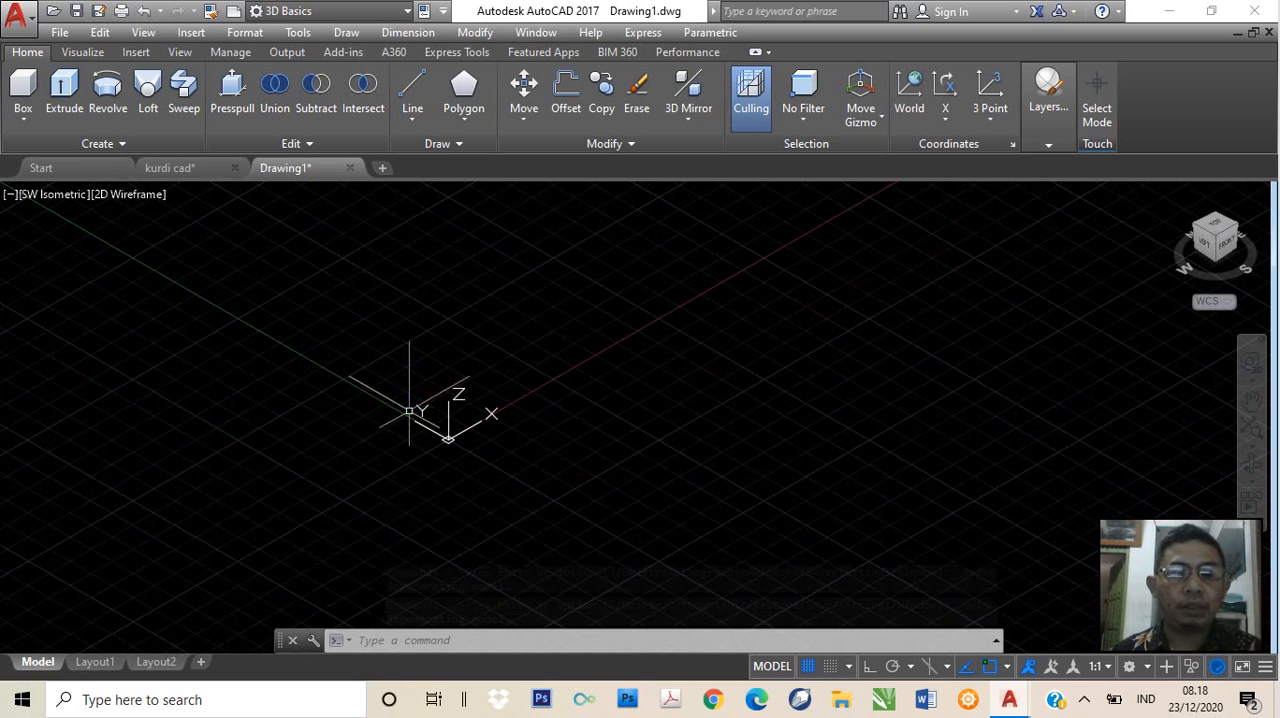
click(48, 195)
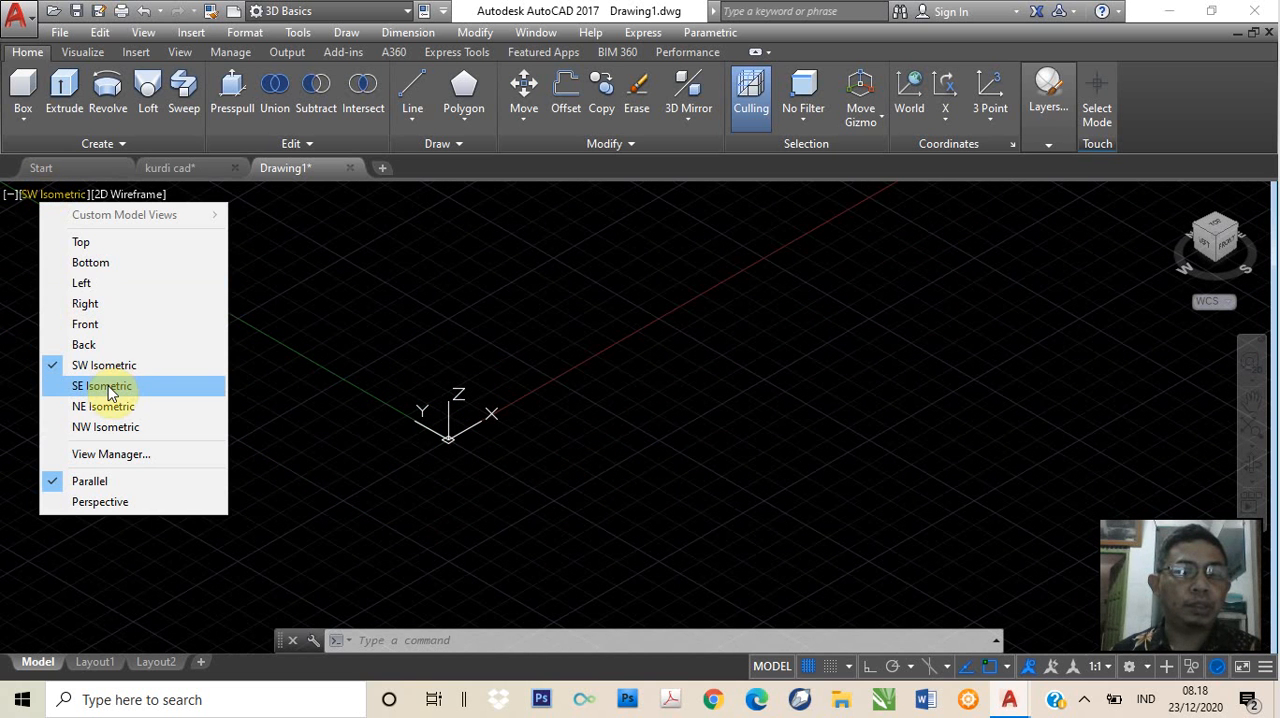
click(105, 387)
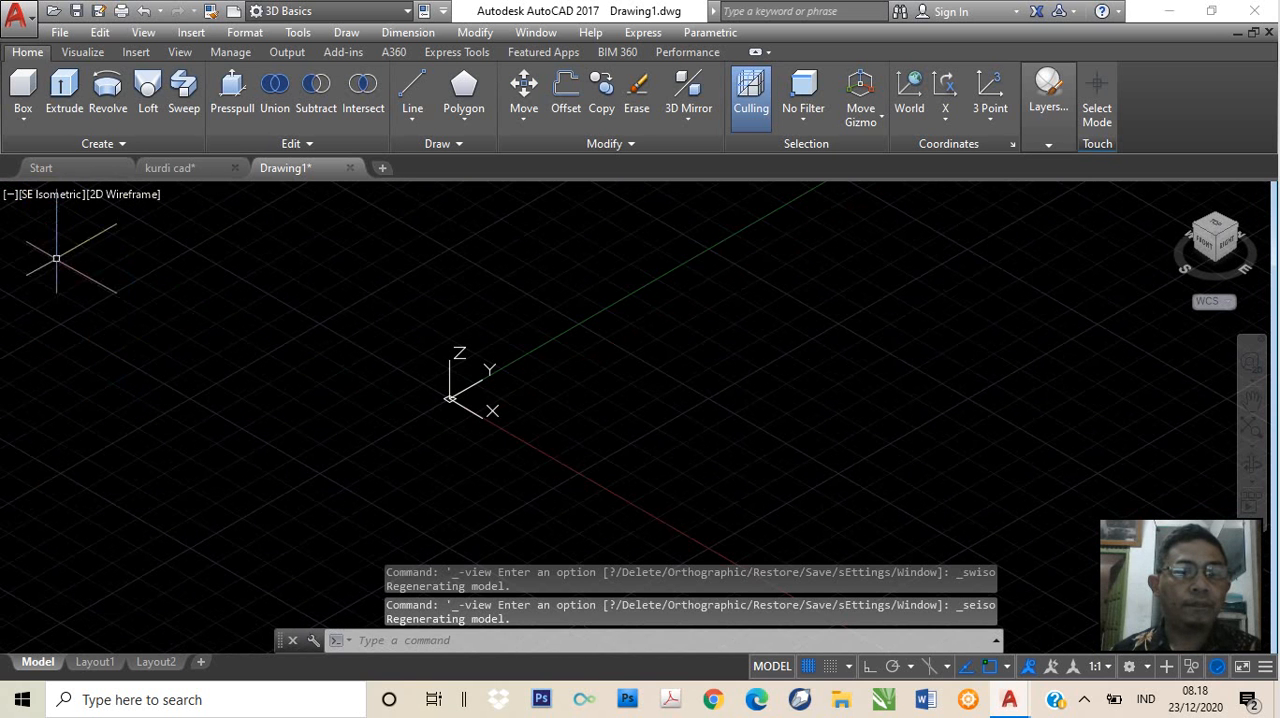
click(50, 198)
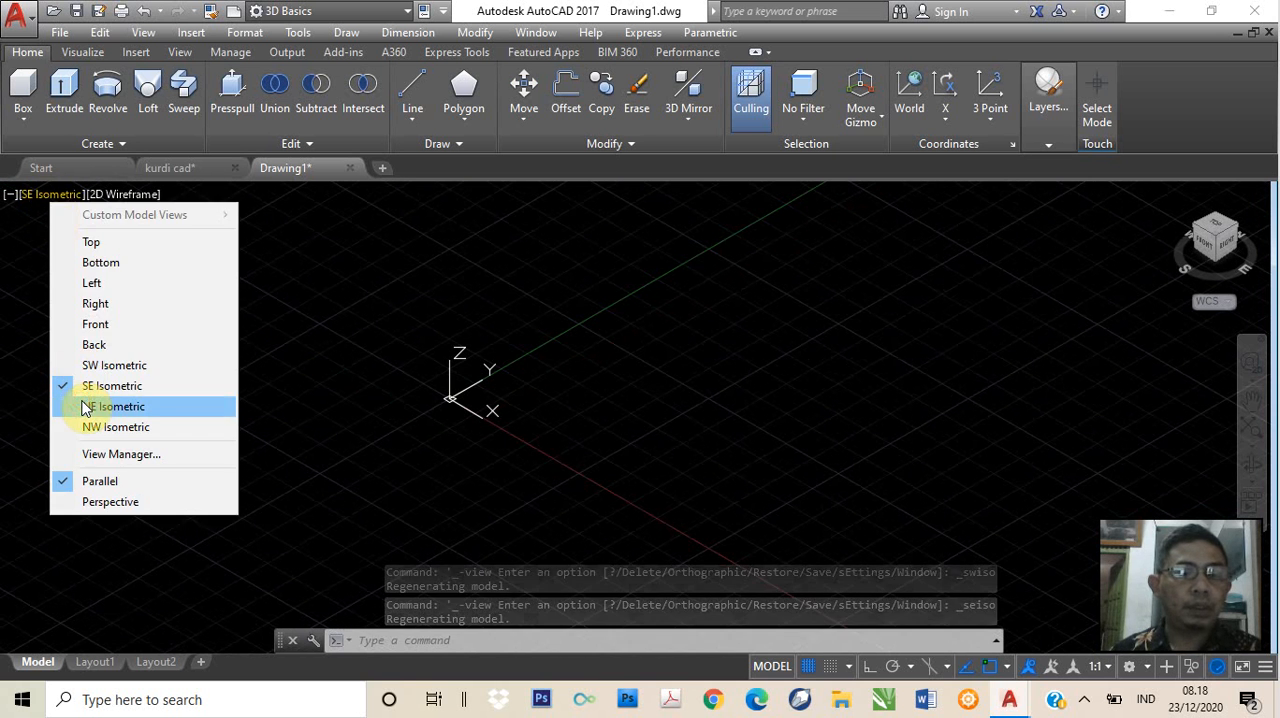
click(84, 403)
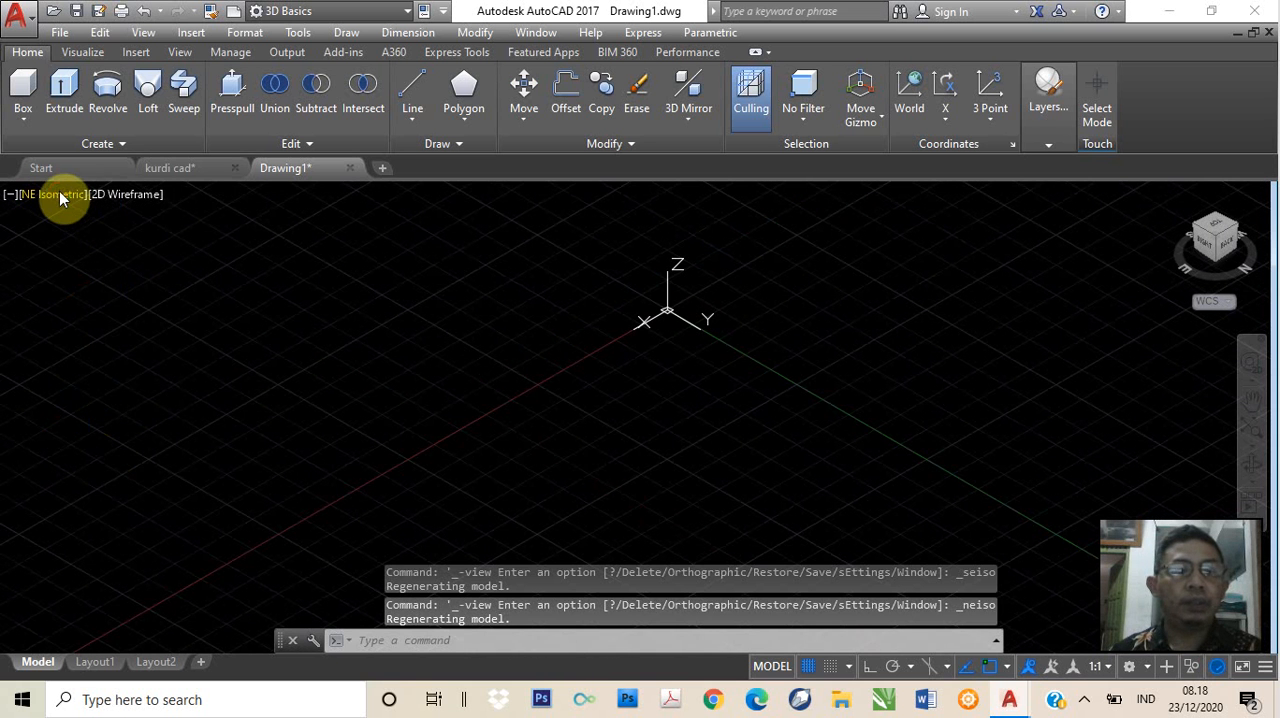
click(59, 196)
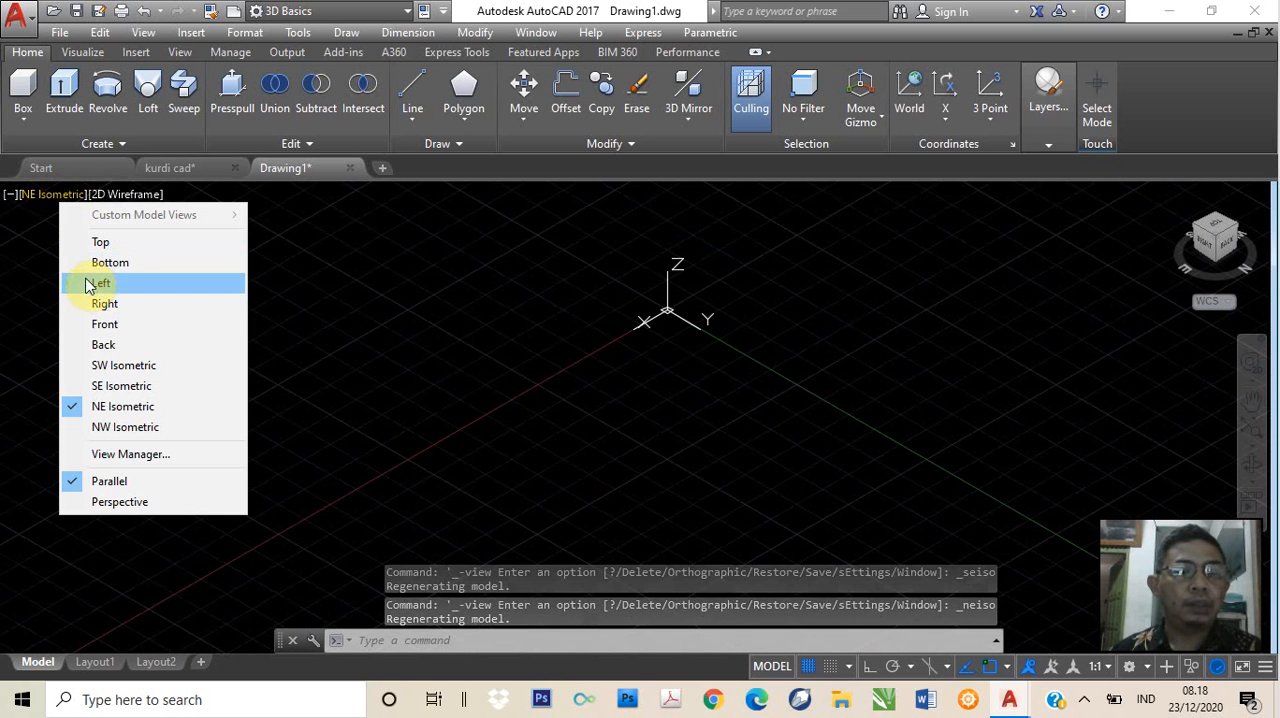
click(122, 385)
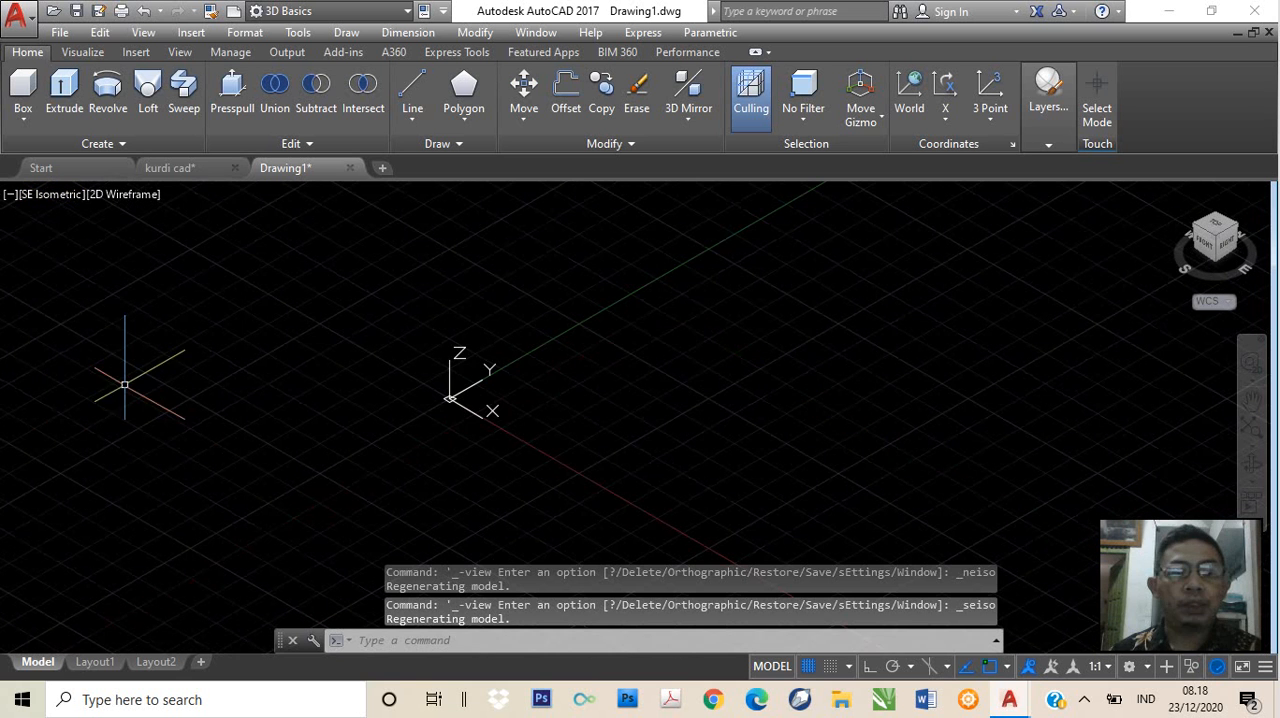
scroll(795, 363, up, 2)
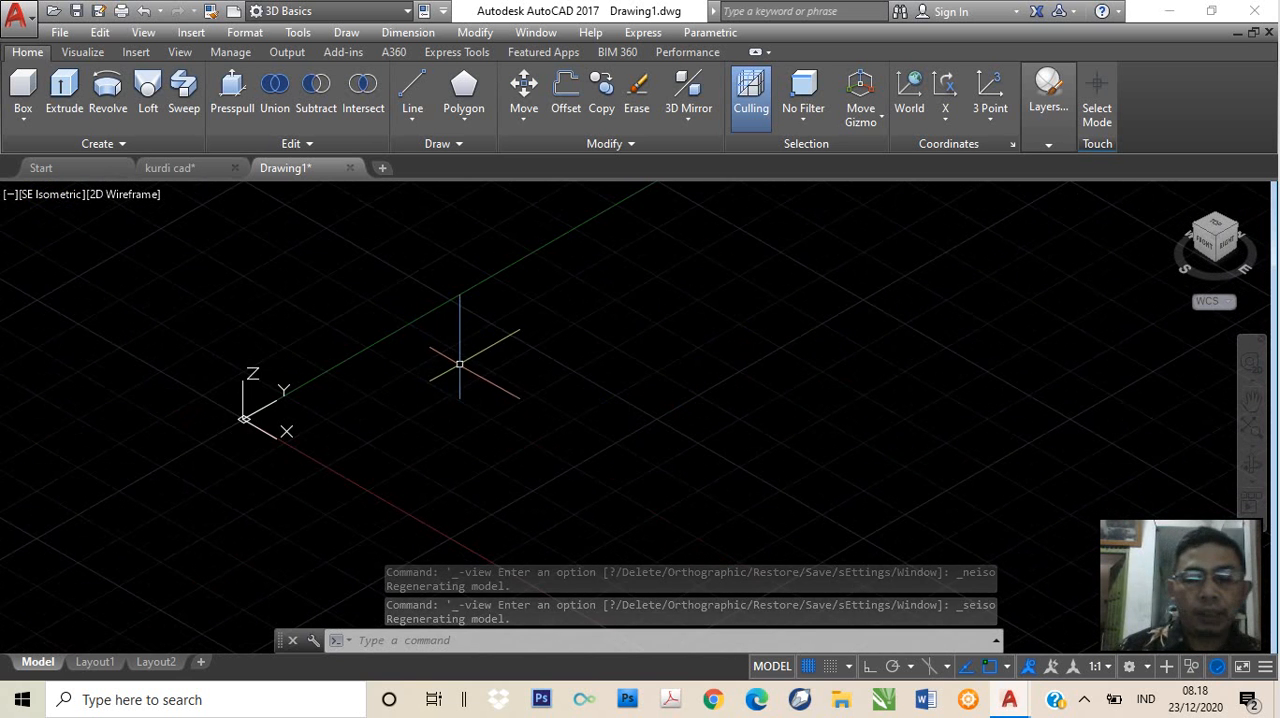
right_click(488, 380)
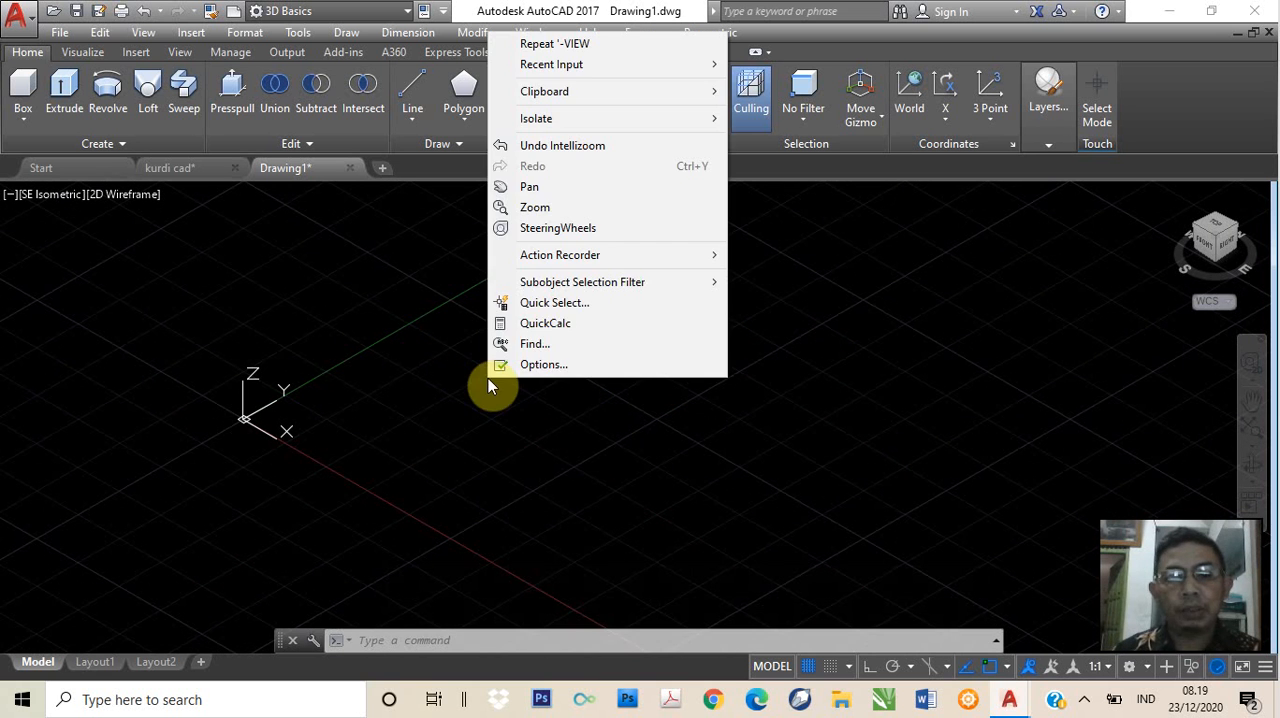
click(454, 406)
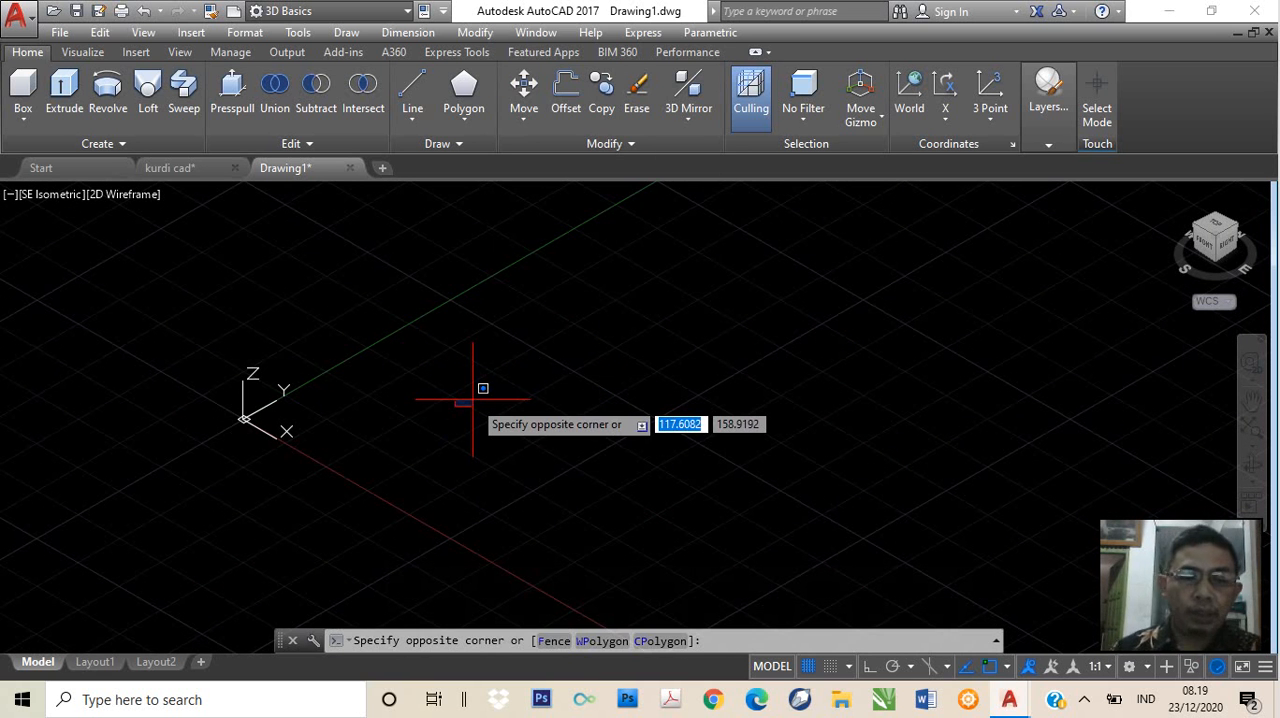
click(473, 400)
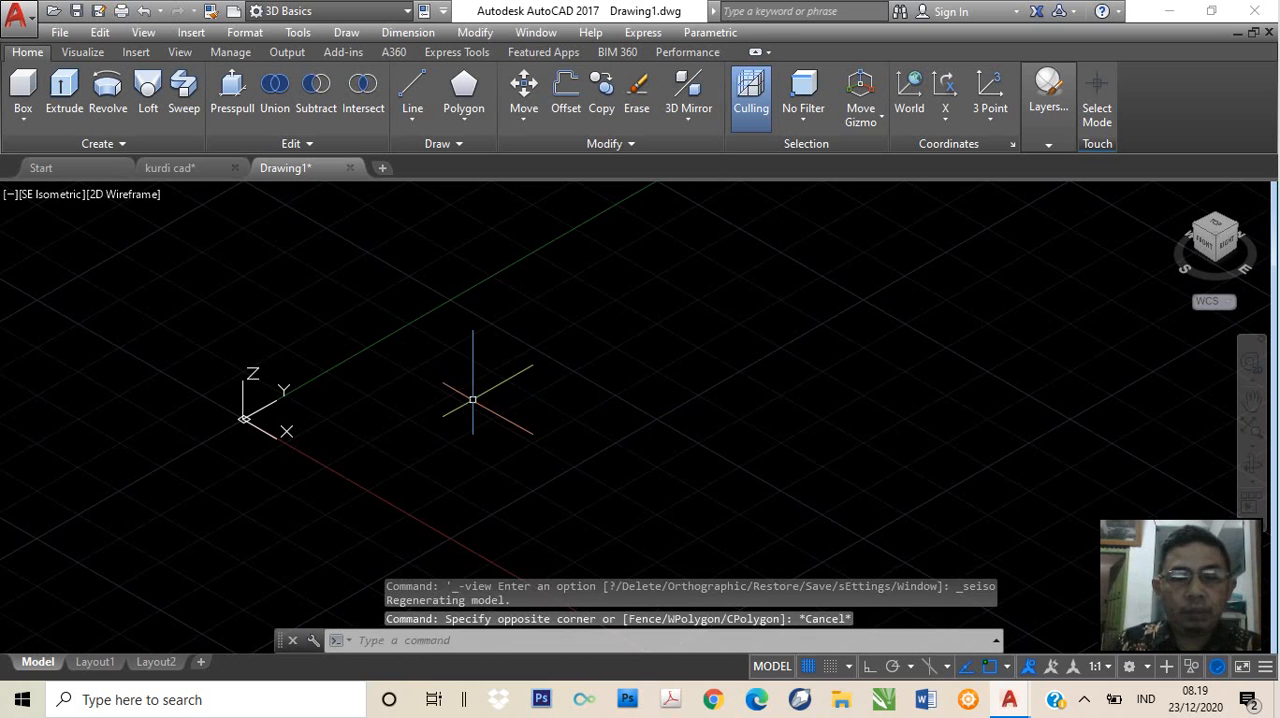
Set the length precision to 0 in the drawing units with the UNITS command
text(unit)
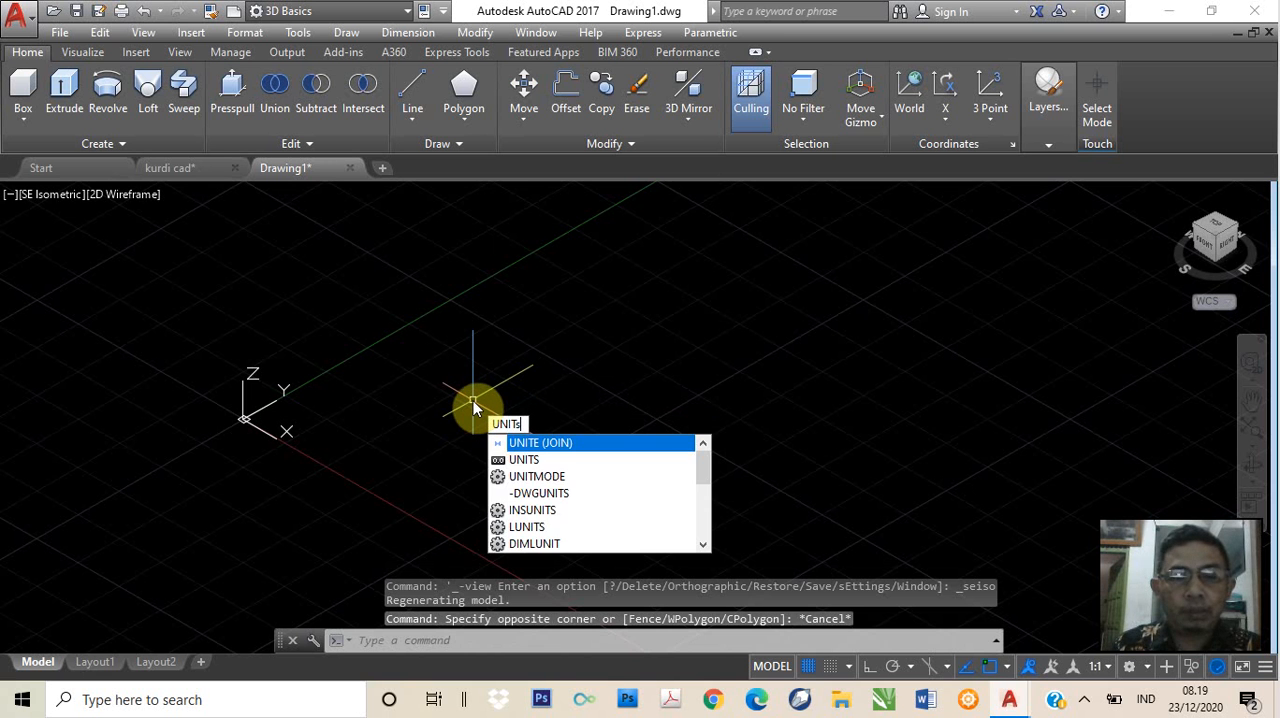
text(s)
key(Return)
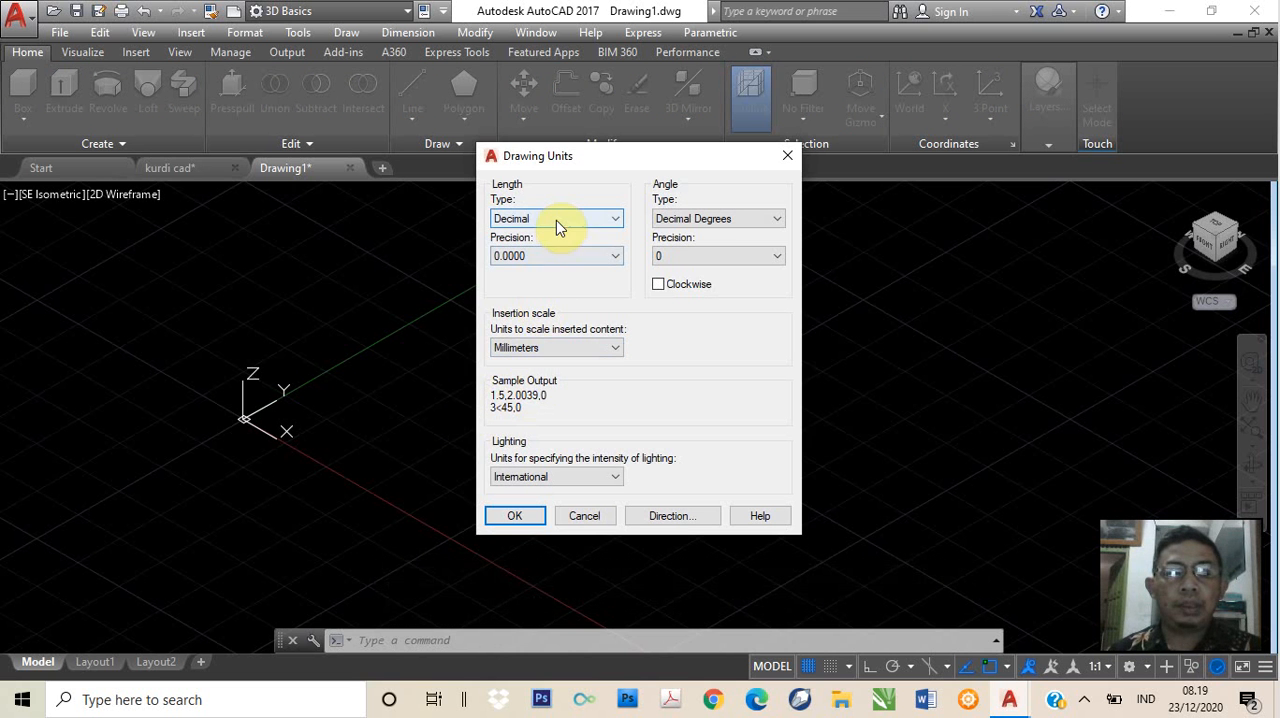
click(555, 347)
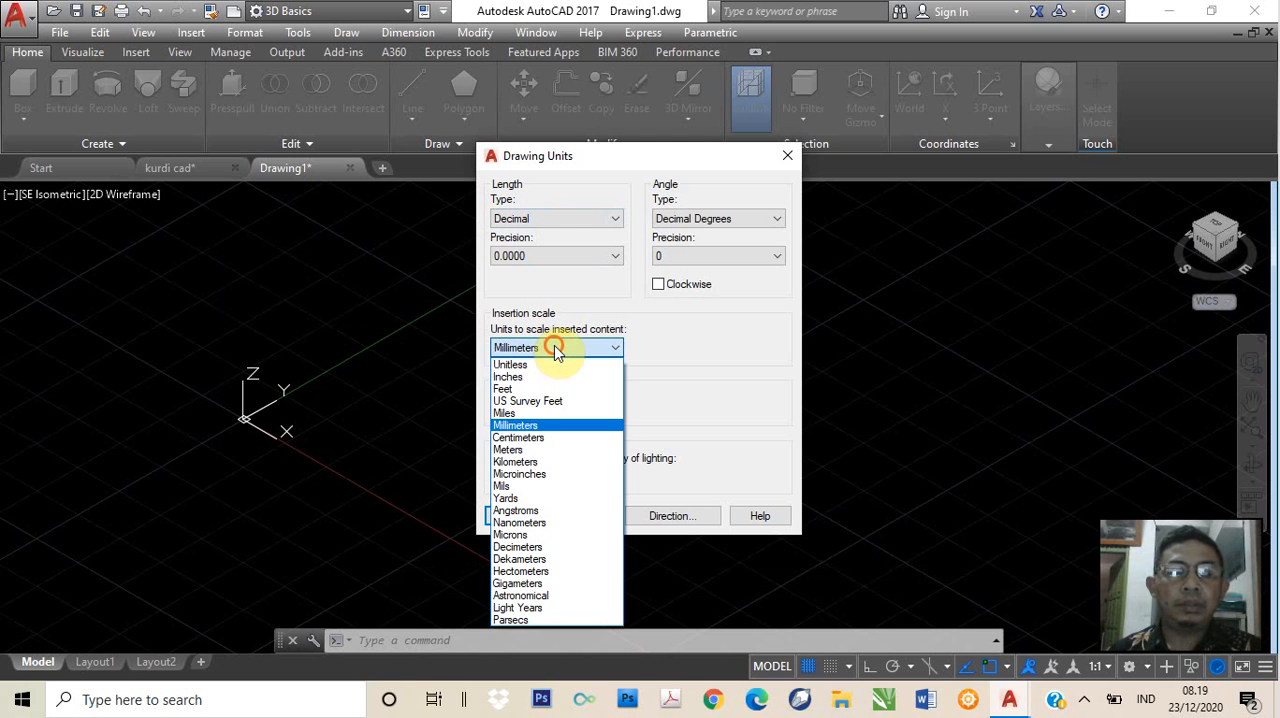
click(562, 347)
click(555, 221)
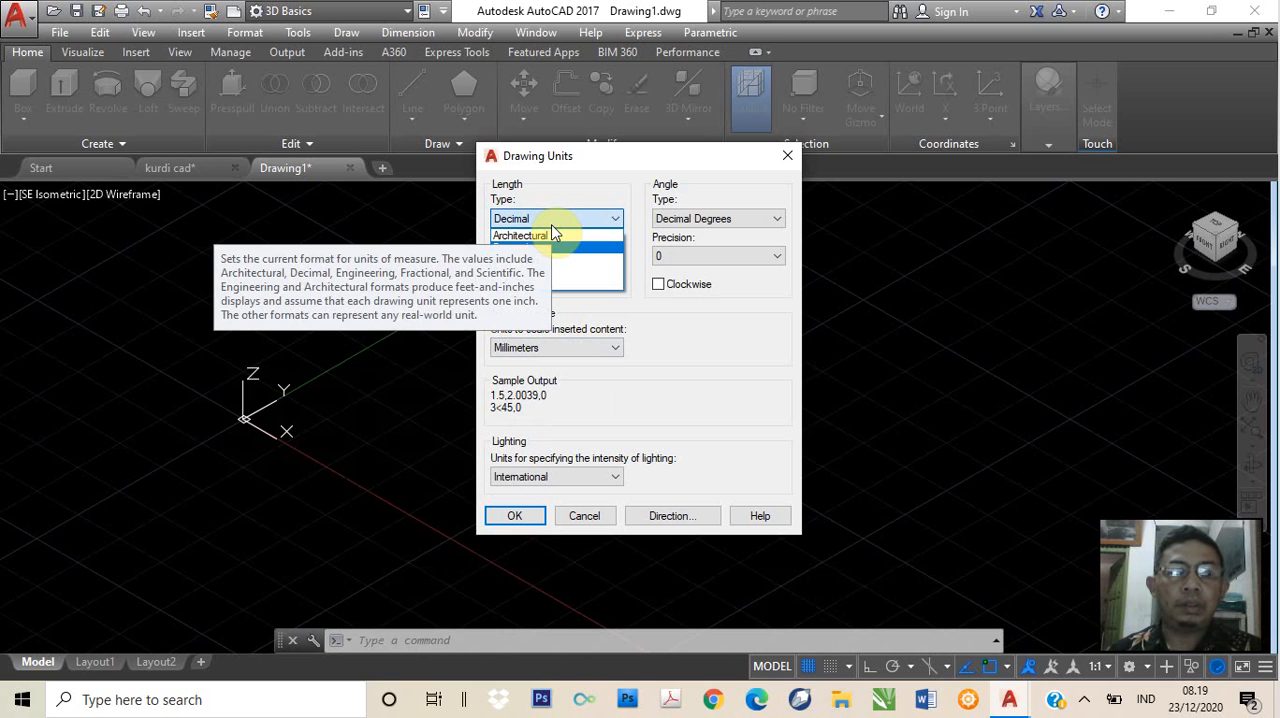
click(551, 224)
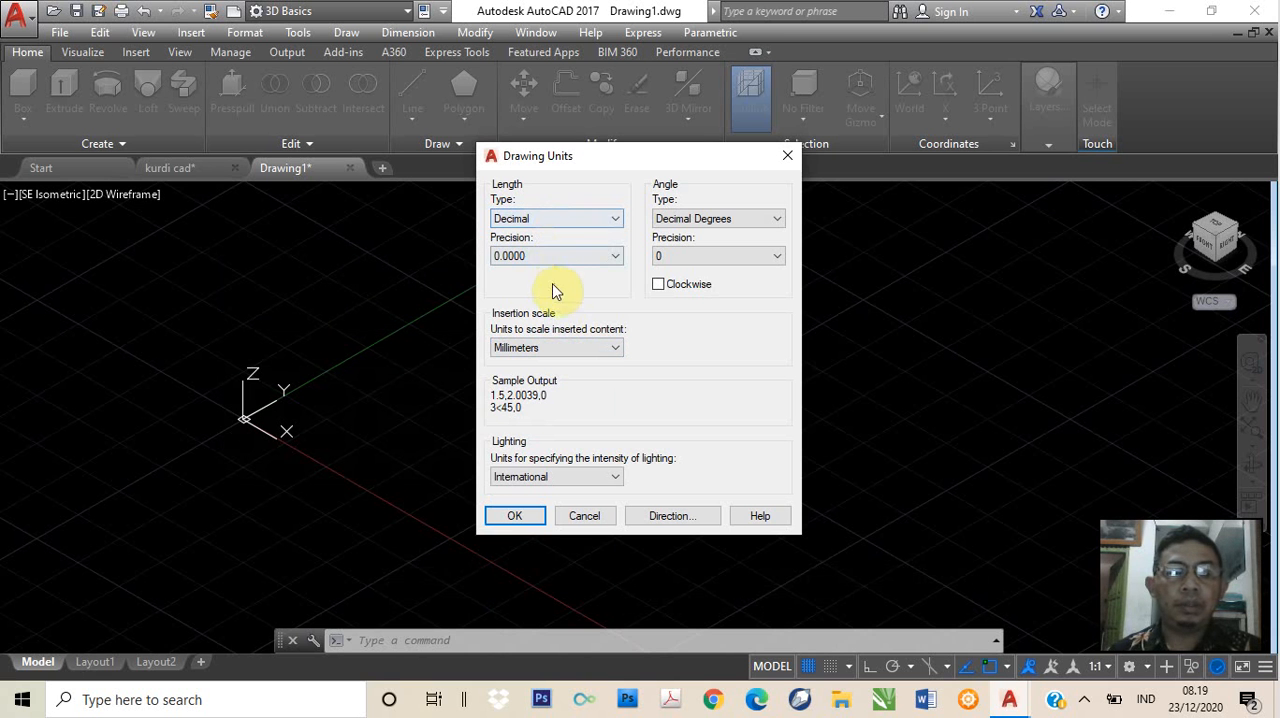
click(548, 258)
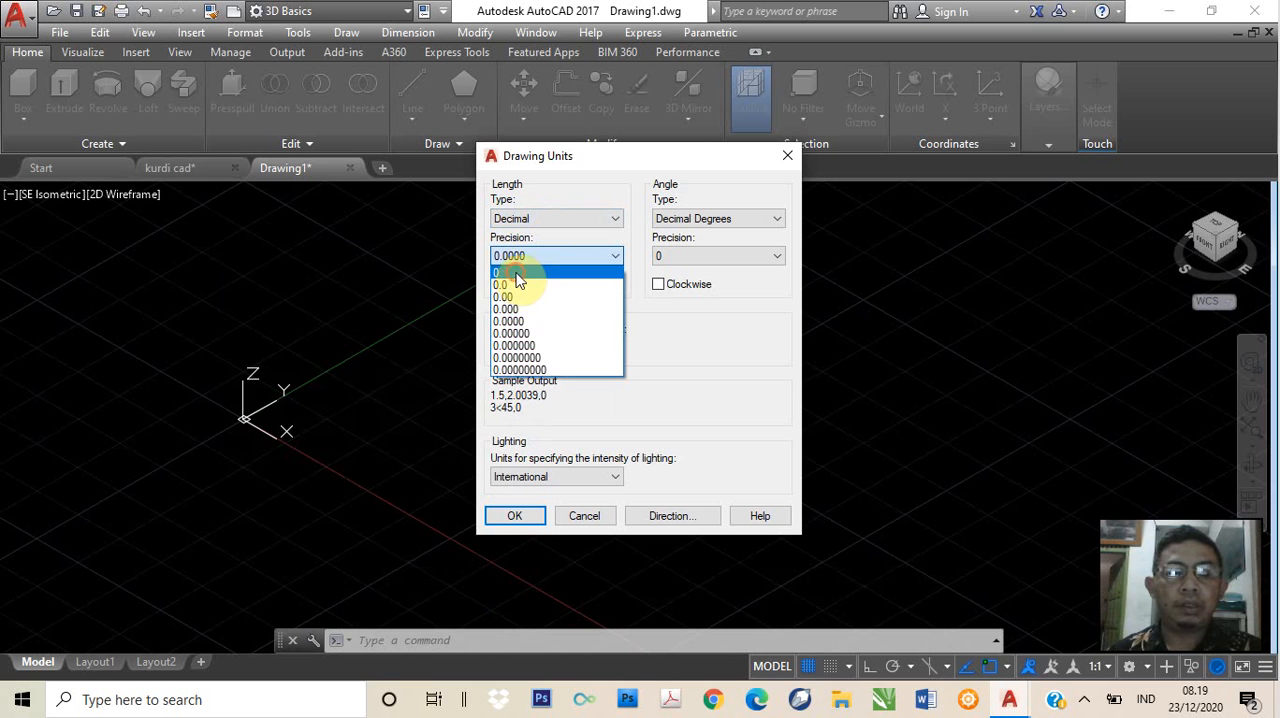
click(515, 274)
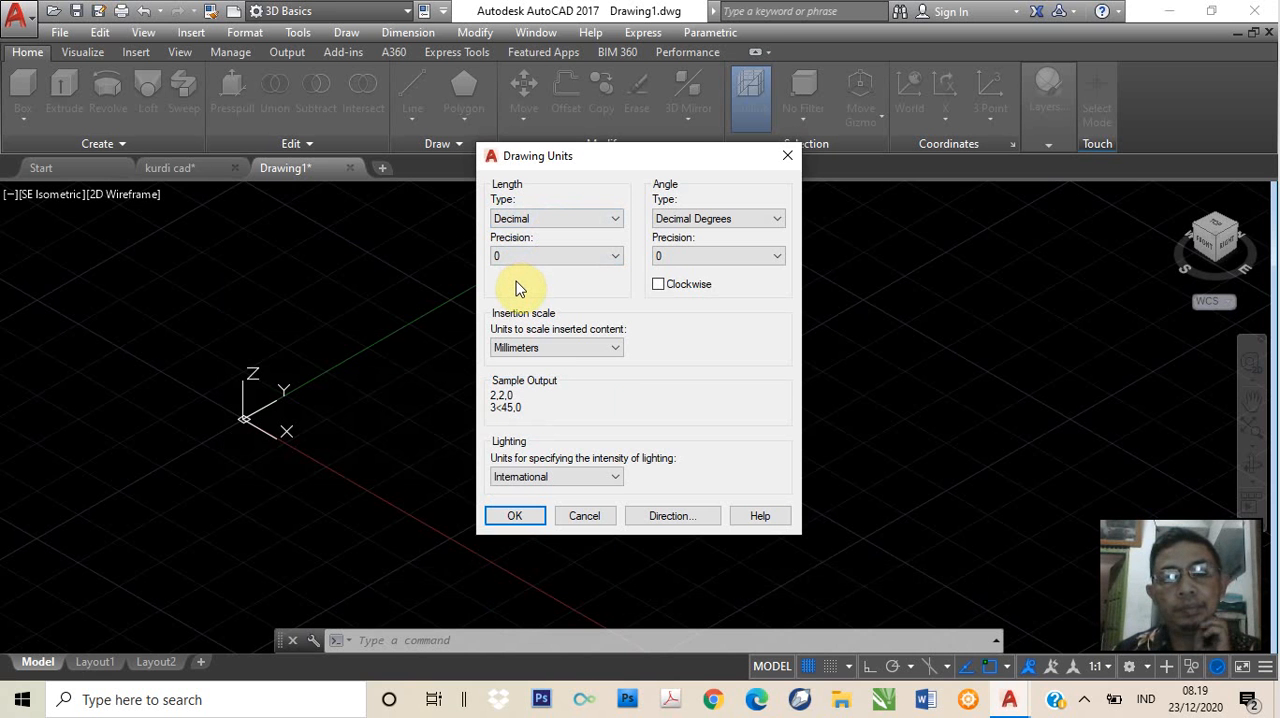
click(514, 516)
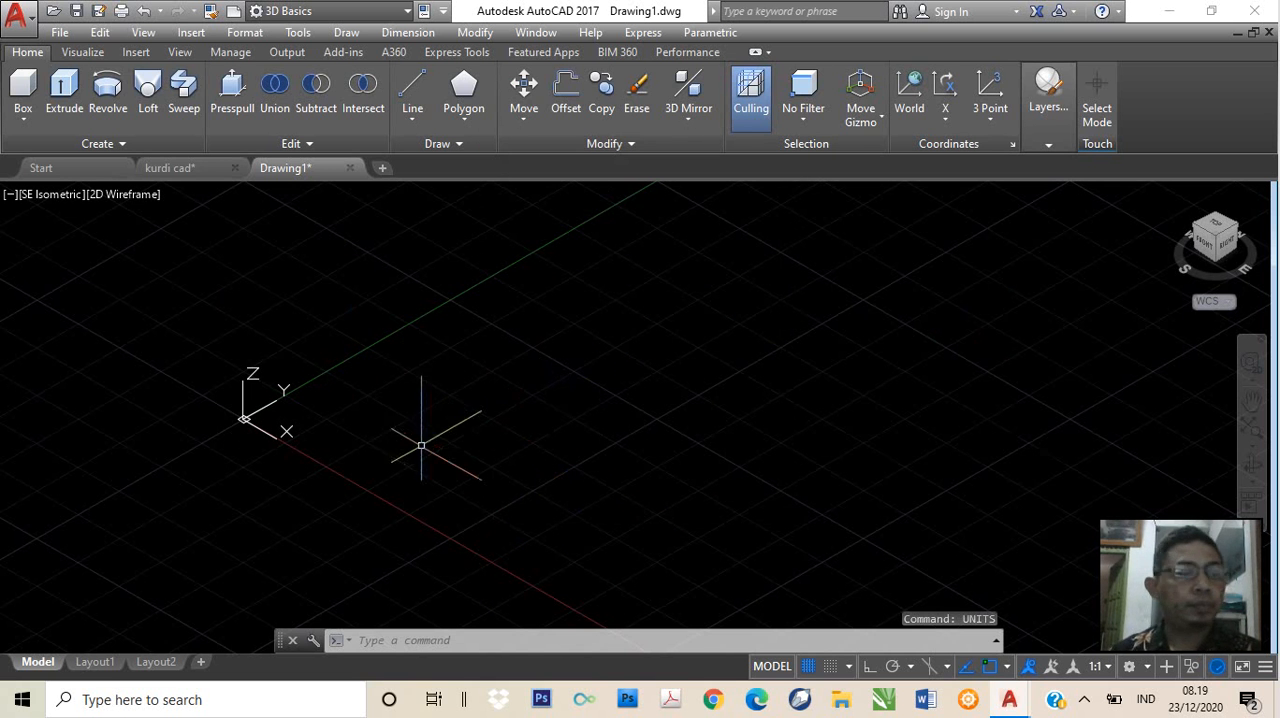
Set the grid spacing to 10 with the GRID command
middle_drag(456, 443, 509, 426)
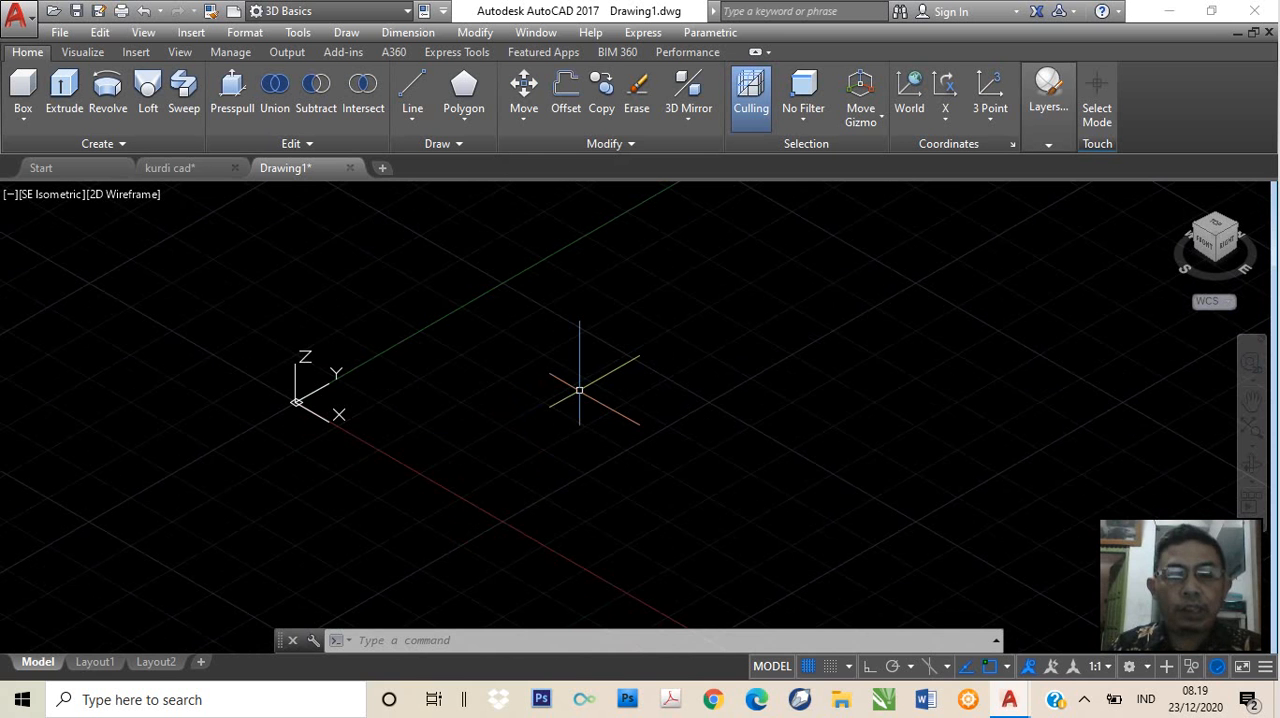
text(grid)
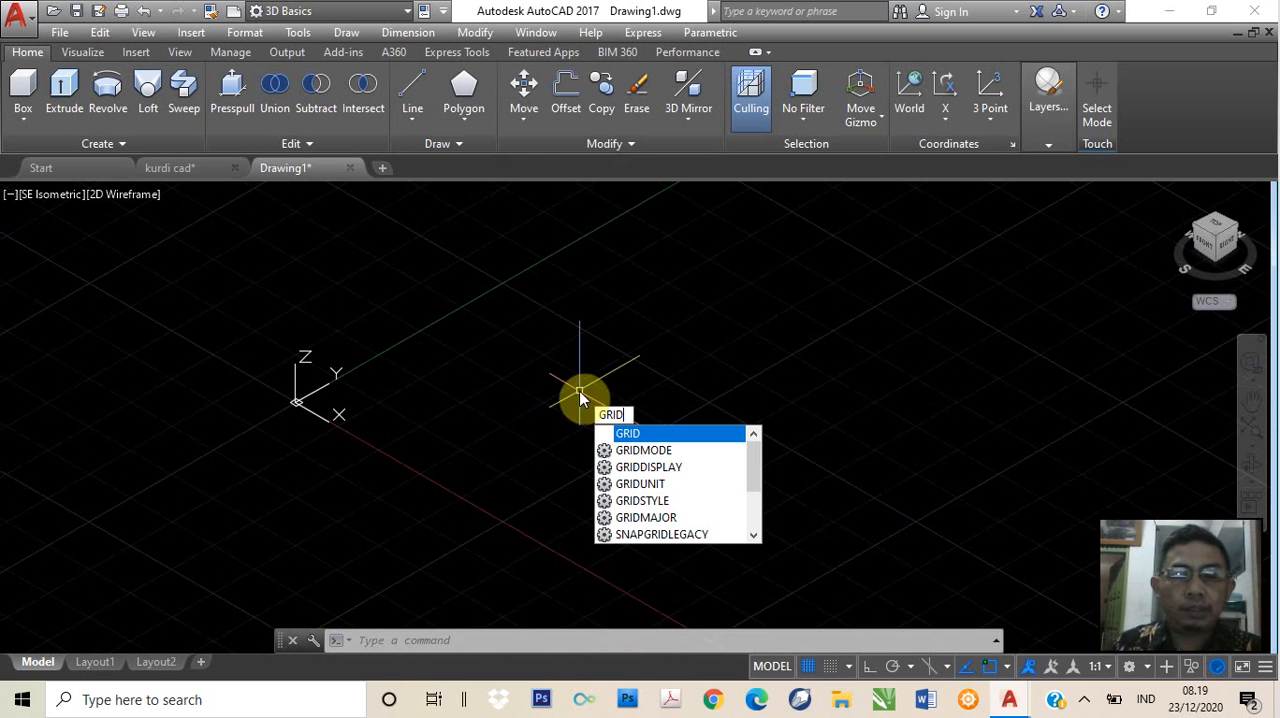
key(Return)
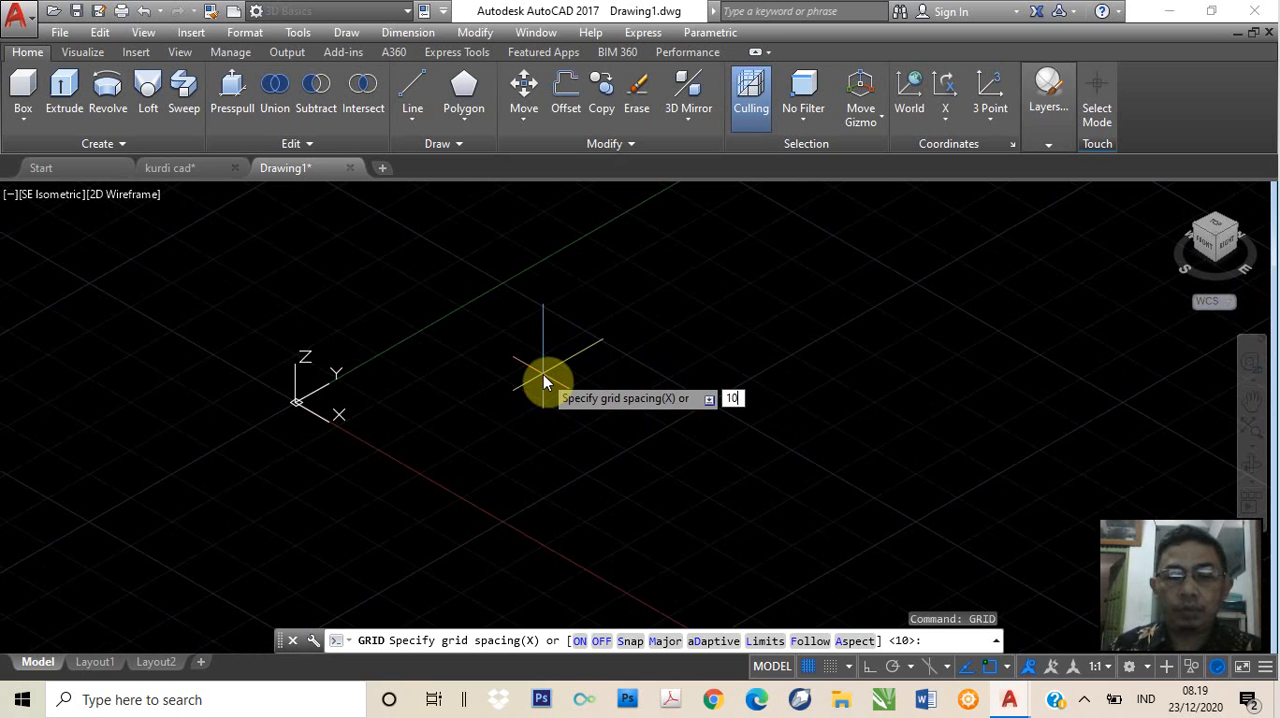
key(Return)
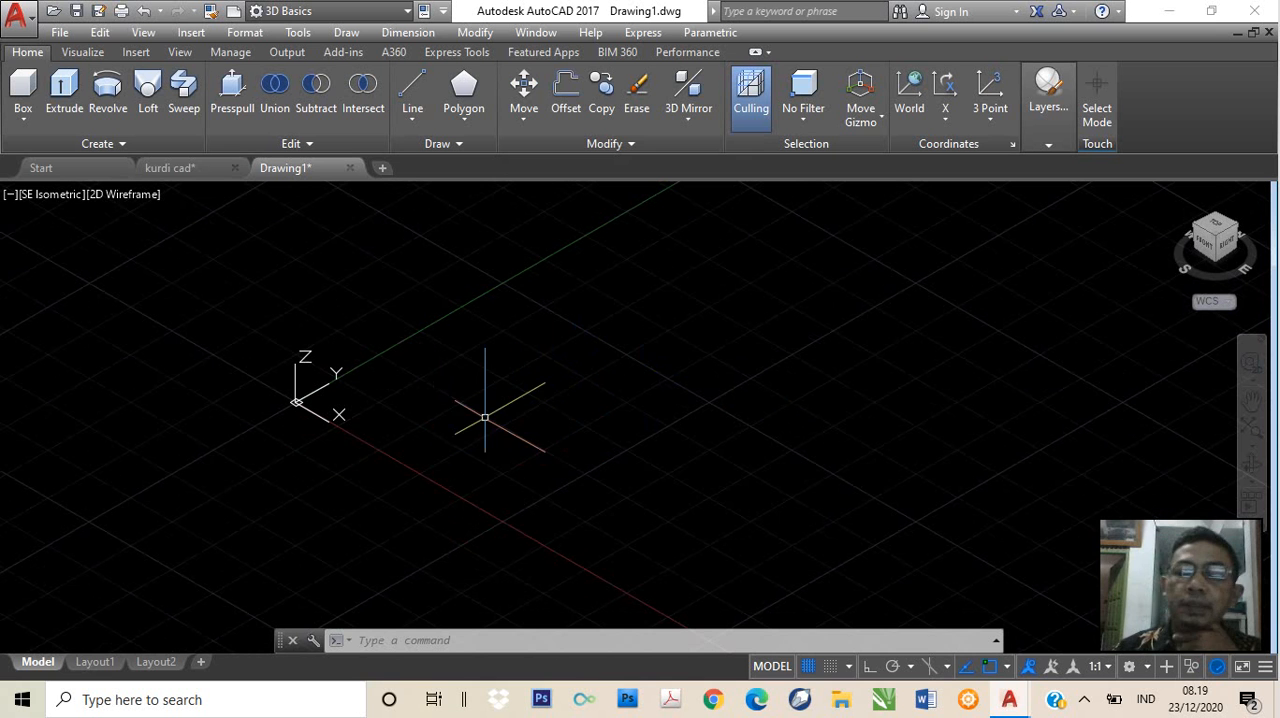
Check the leg at the origin of the finished table in the kurdi cad drawing and return to Drawing1
click(196, 168)
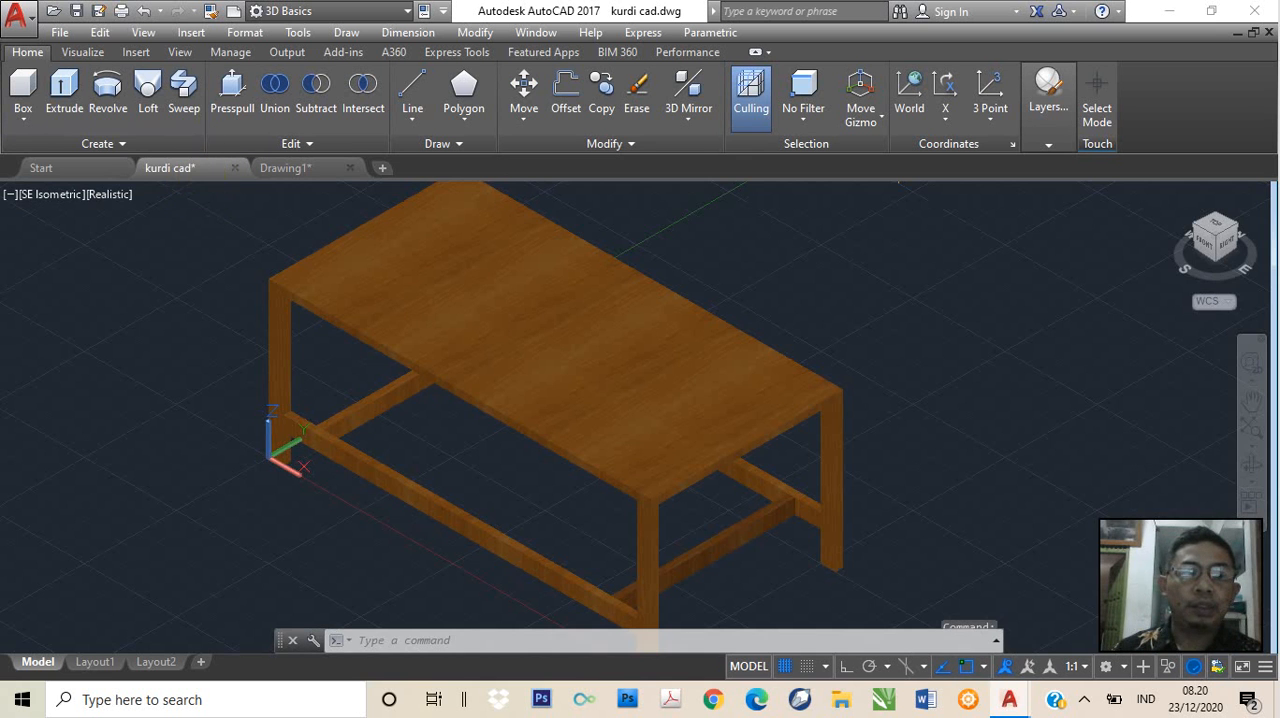
click(278, 345)
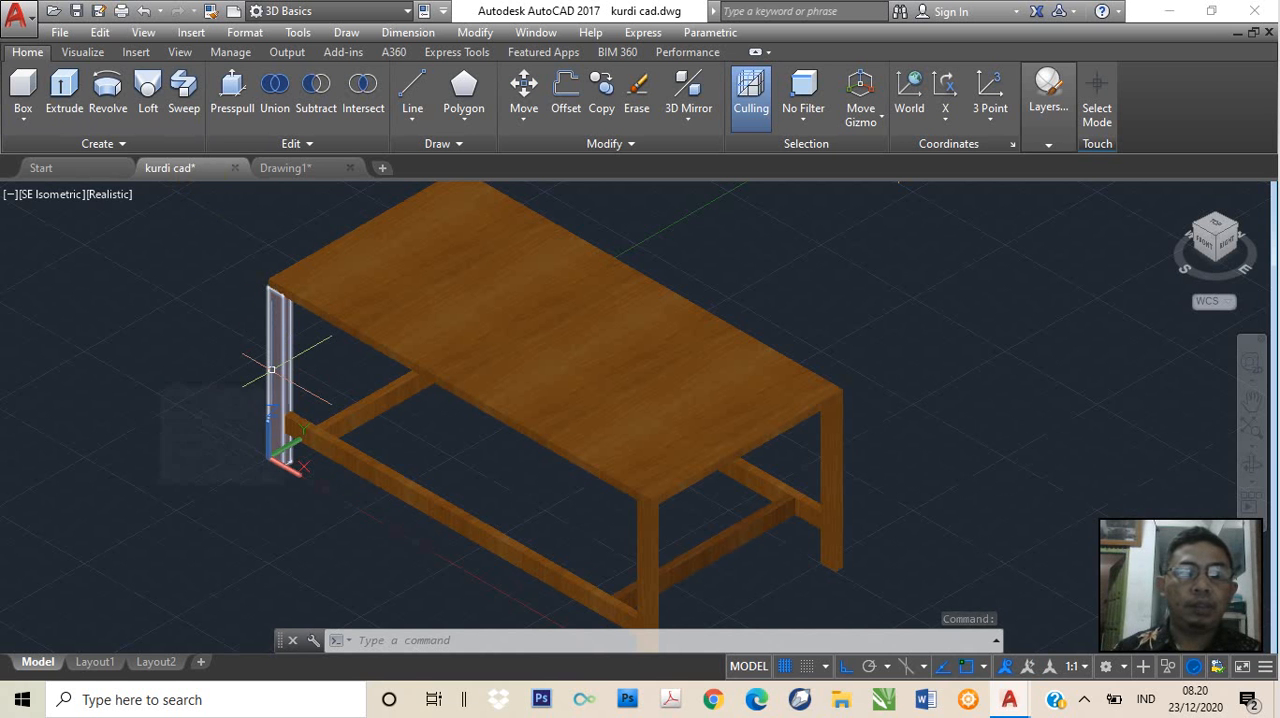
mouse_move(271, 369)
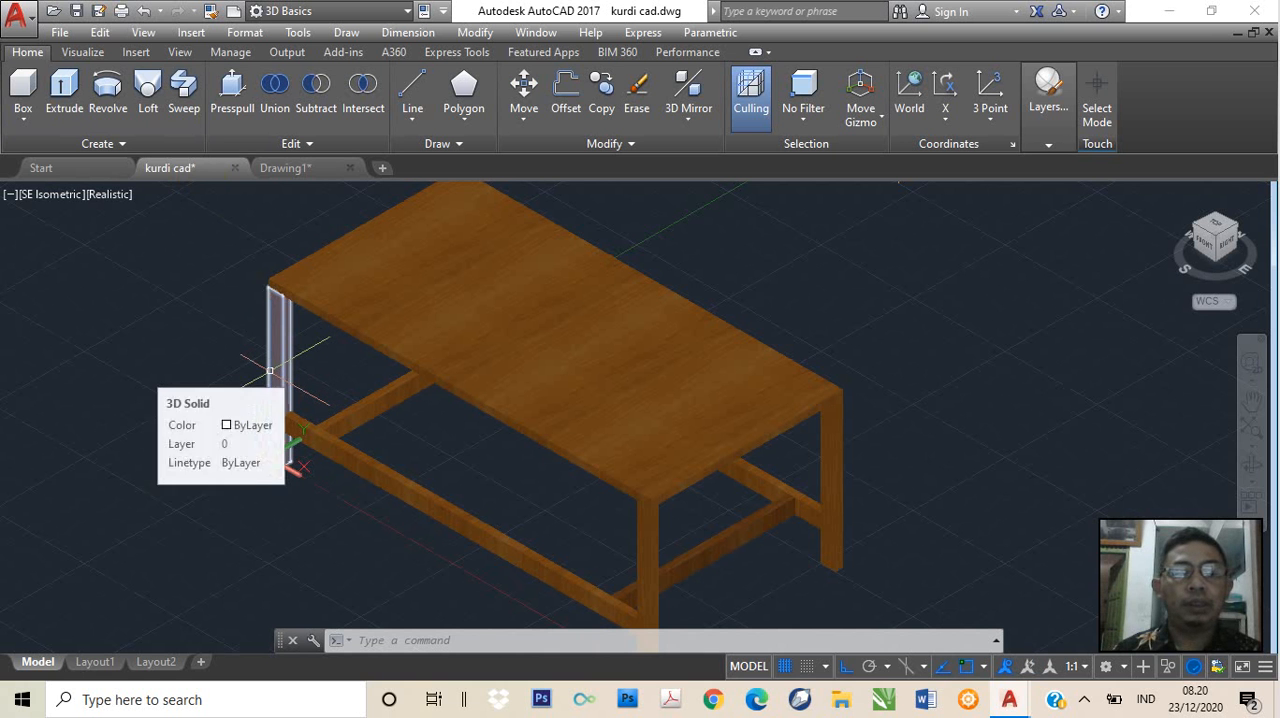
click(290, 168)
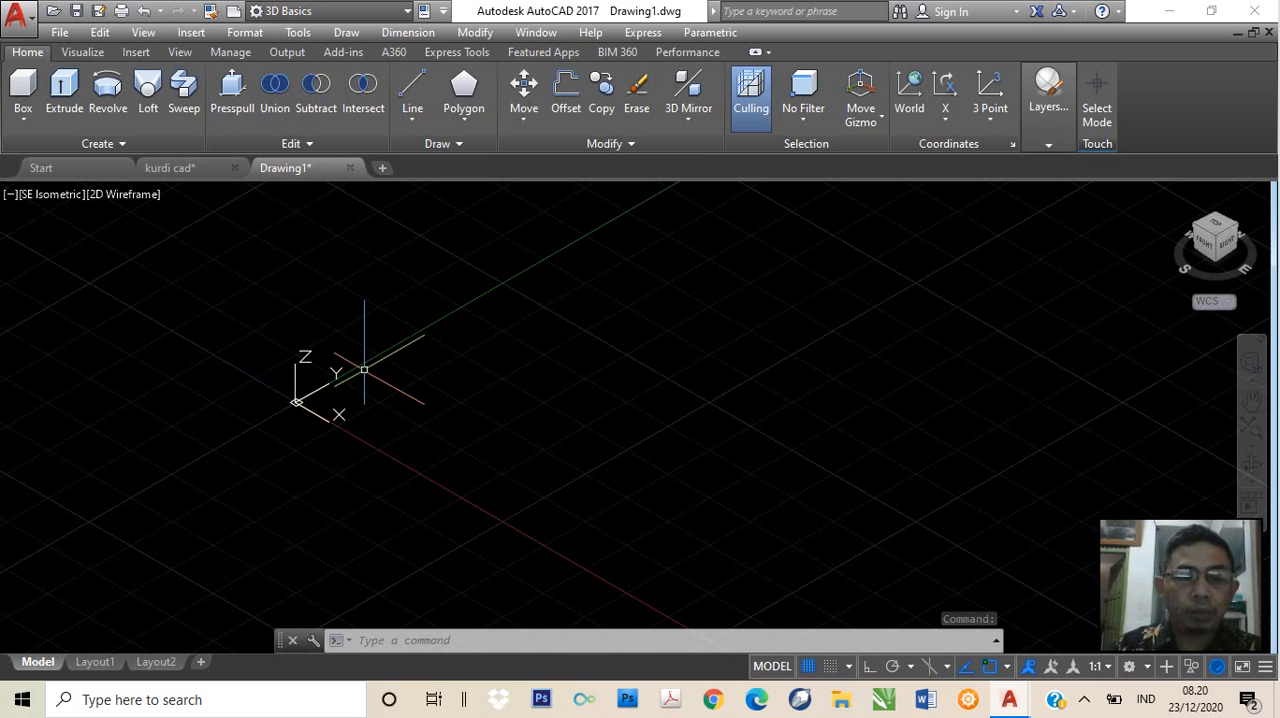
text(box)
key(Return)
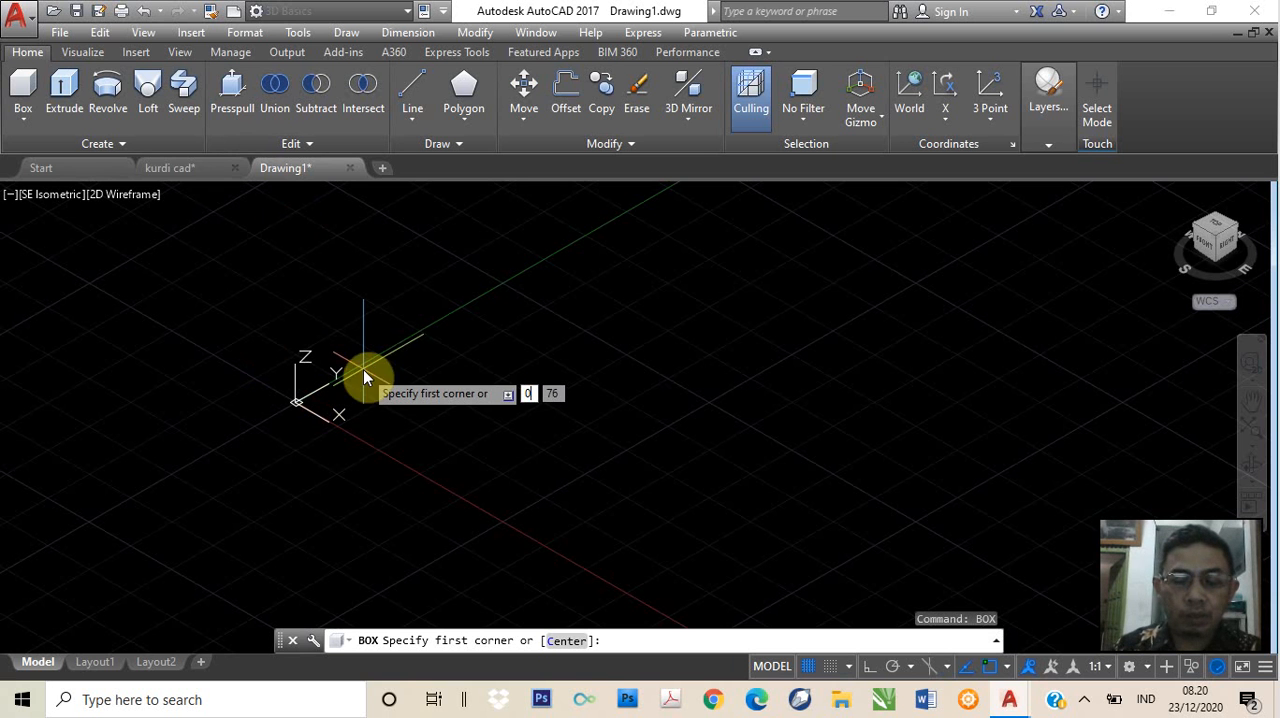
text(0,0)
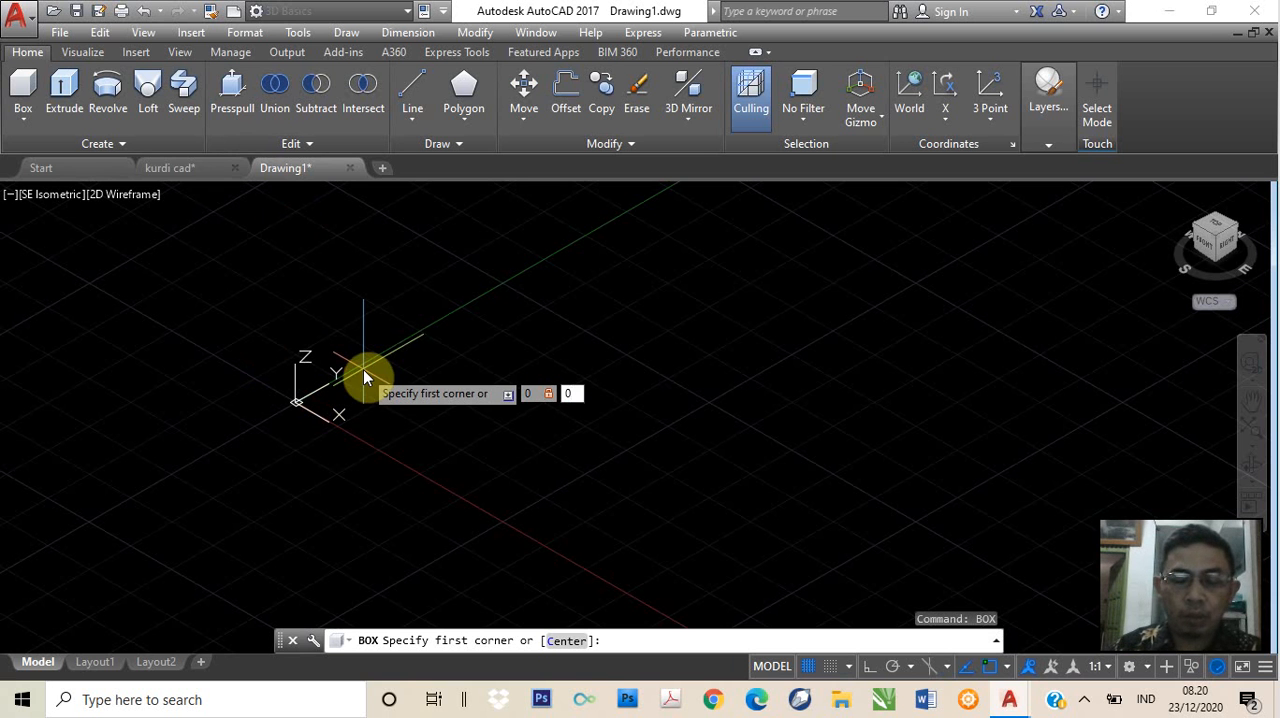
text(,0)
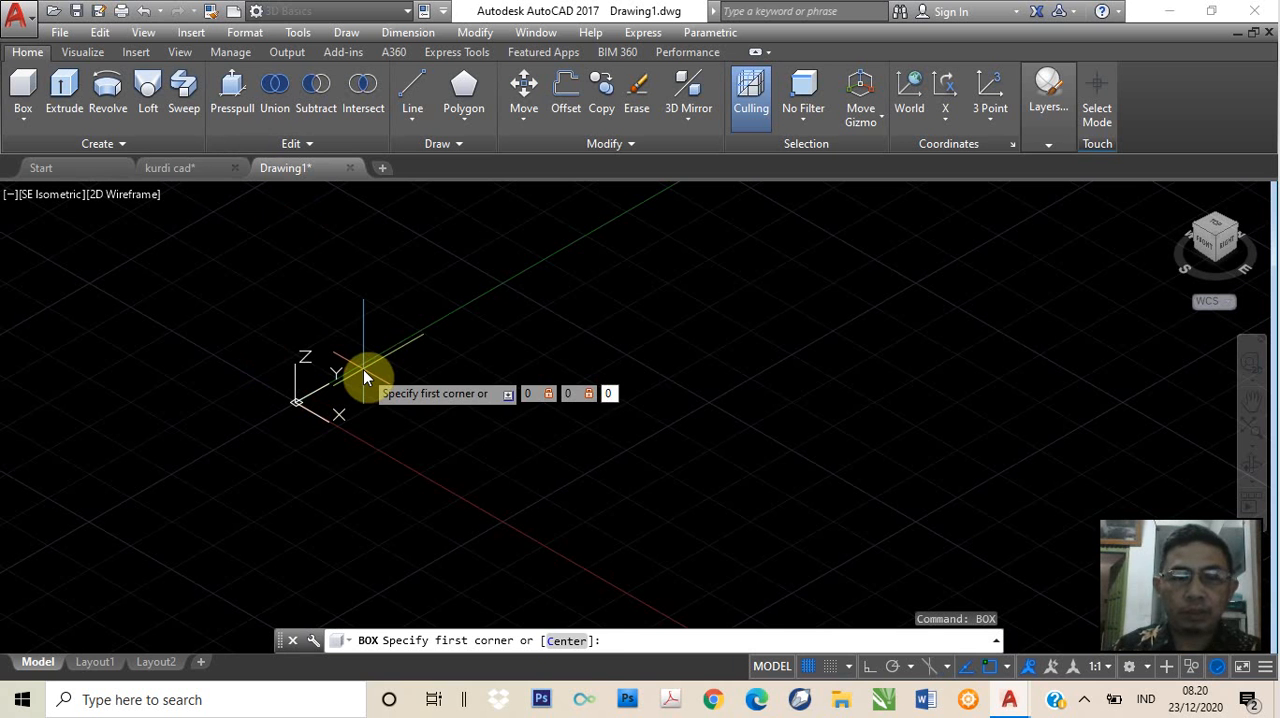
key(Return)
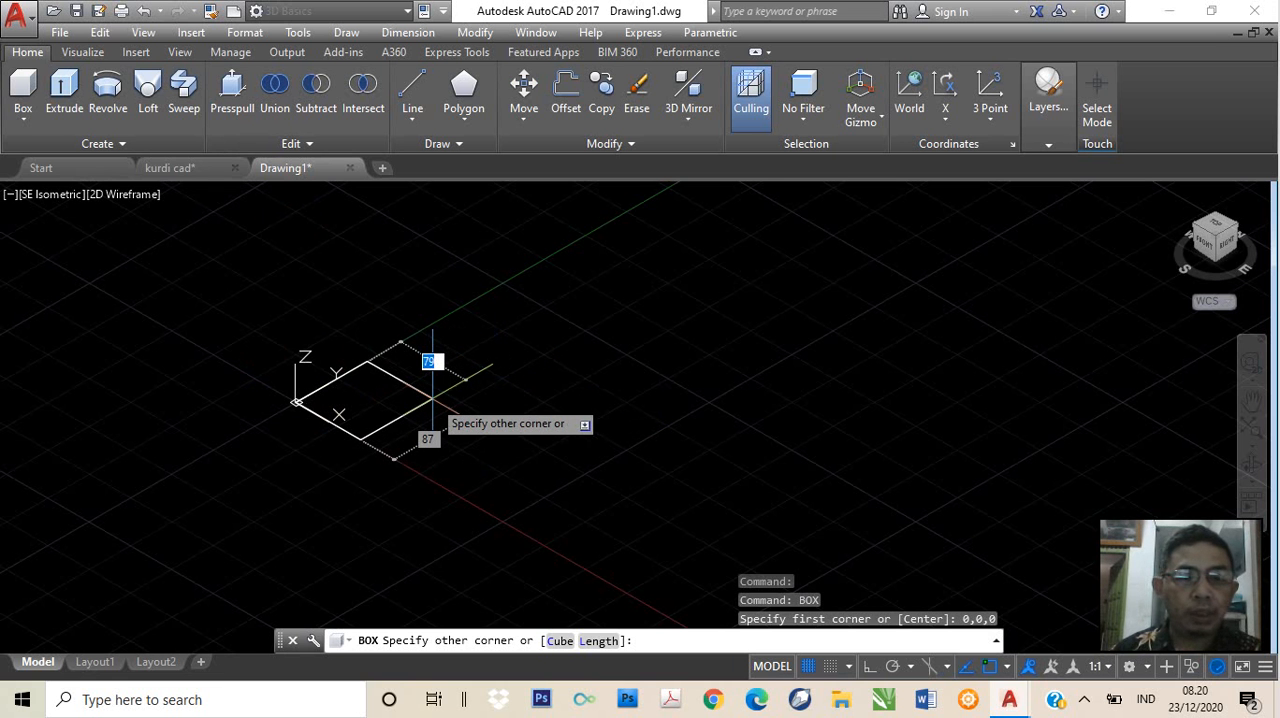
scroll(432, 400, up, 2)
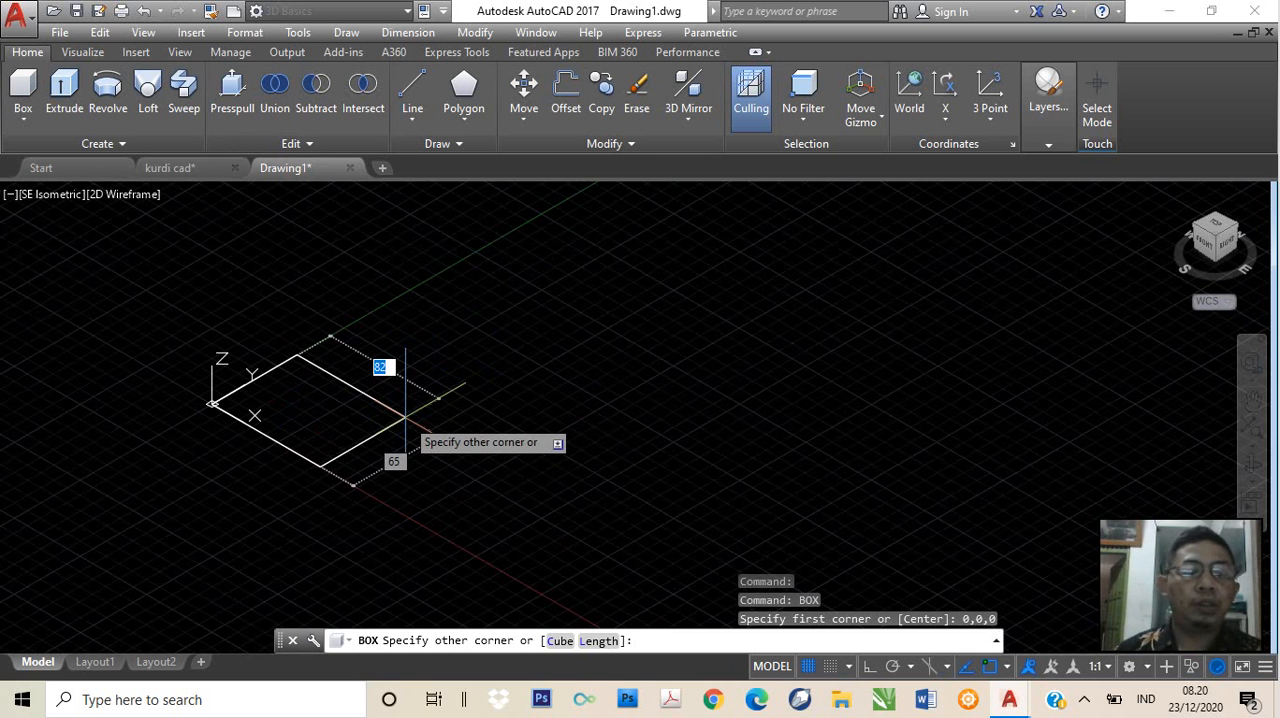
scroll(405, 418, down, 2)
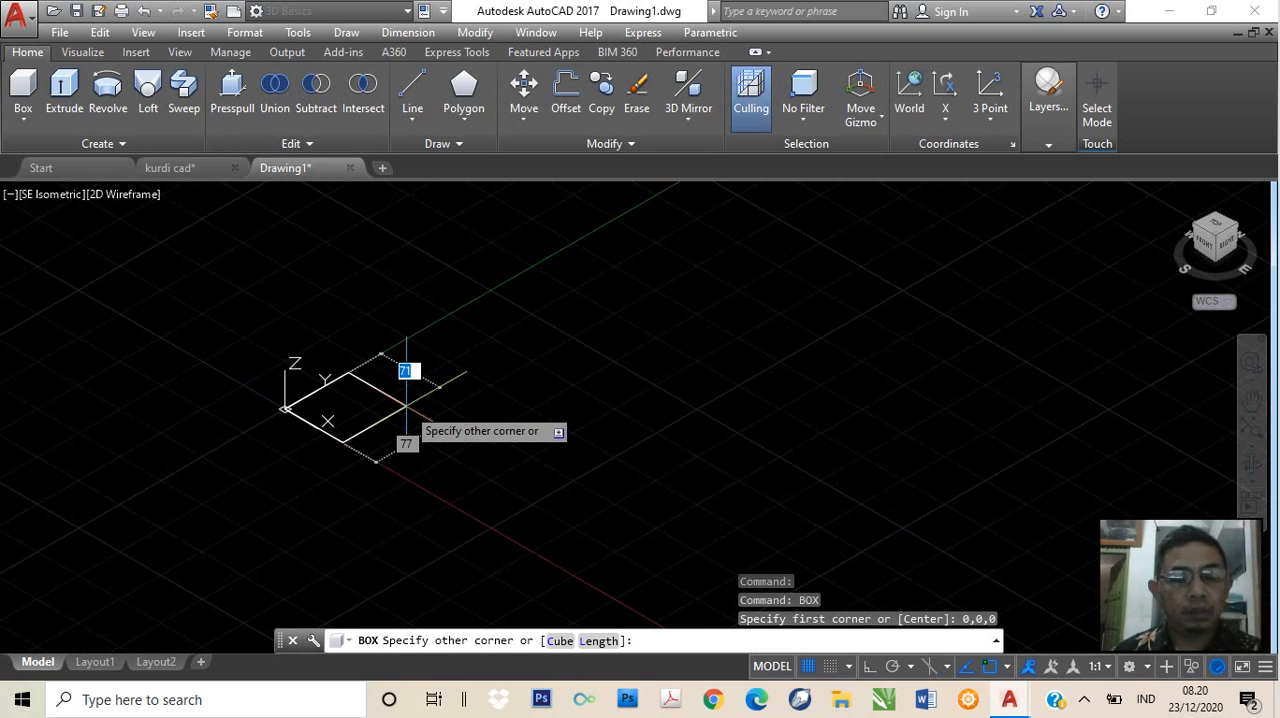
key(F8)
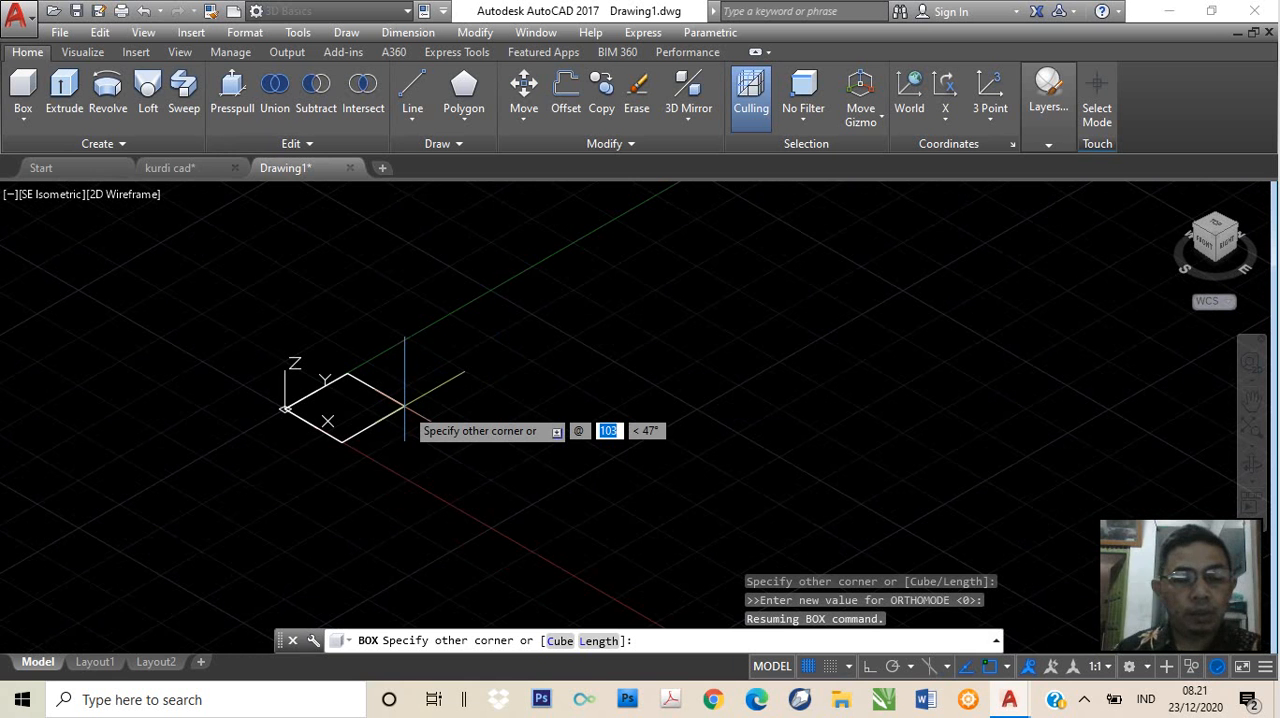
text(40)
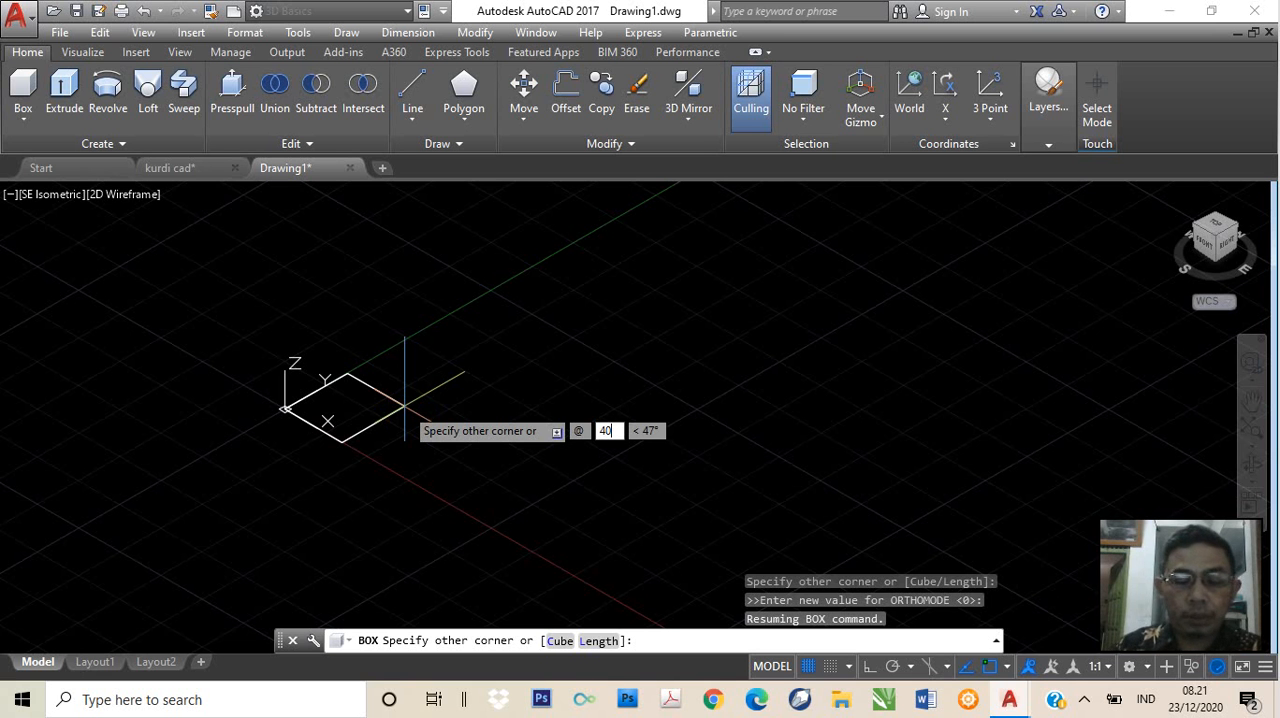
key(Tab)
text(20)
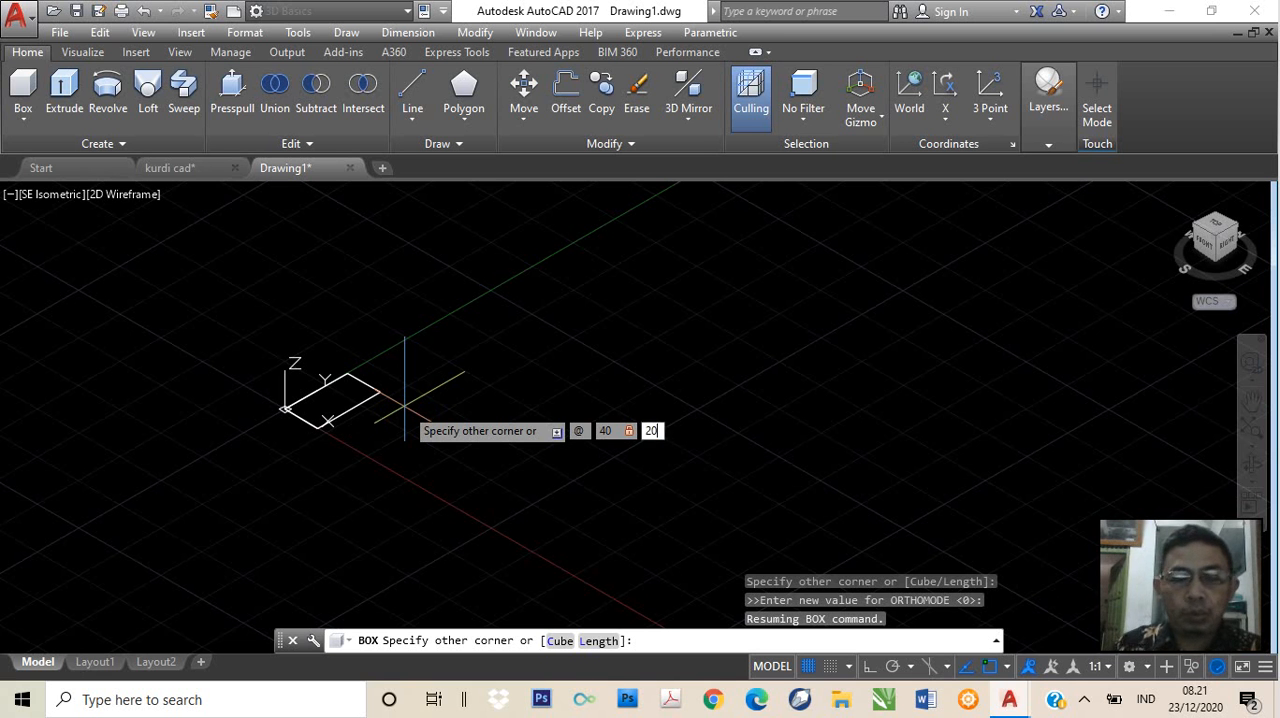
key(Tab)
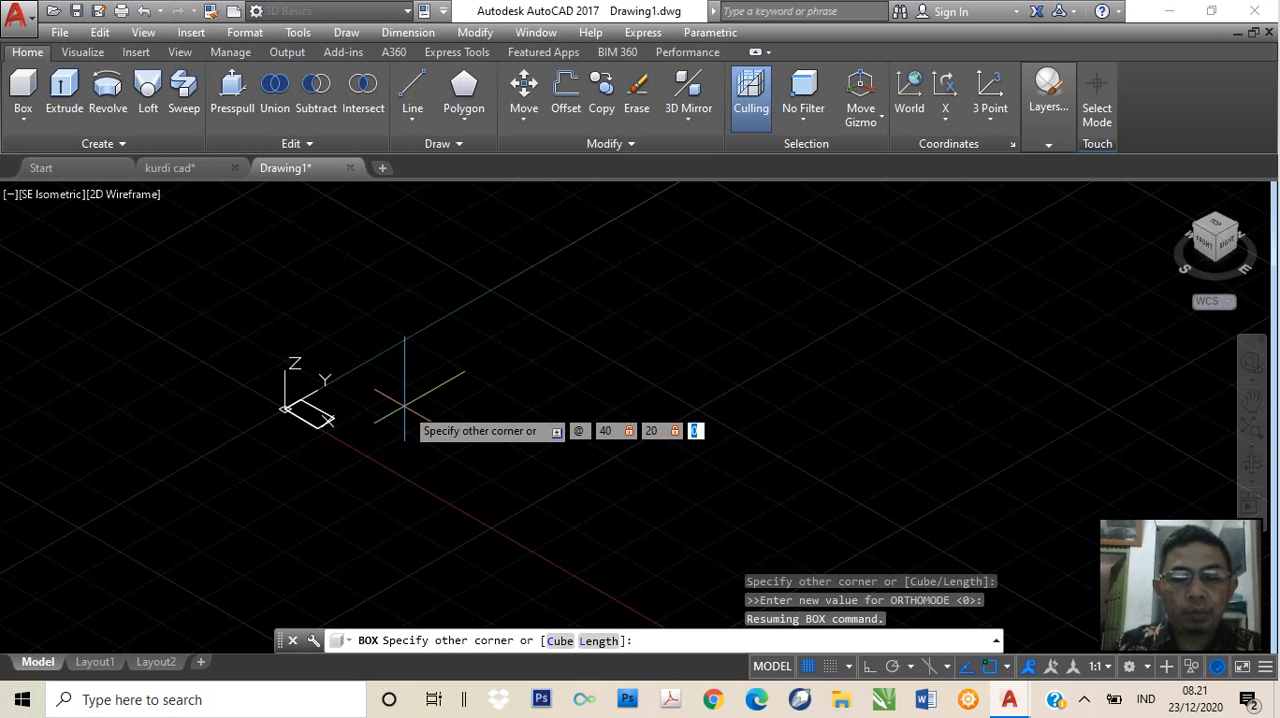
text(400)
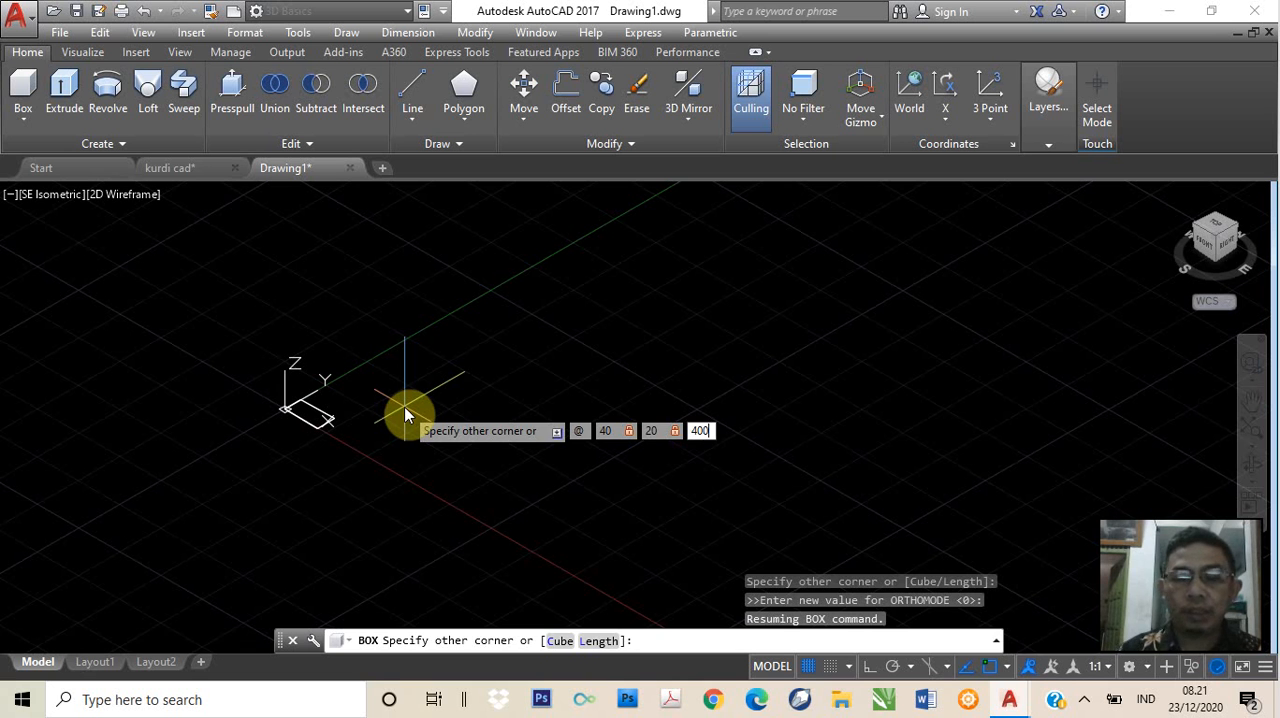
key(Return)
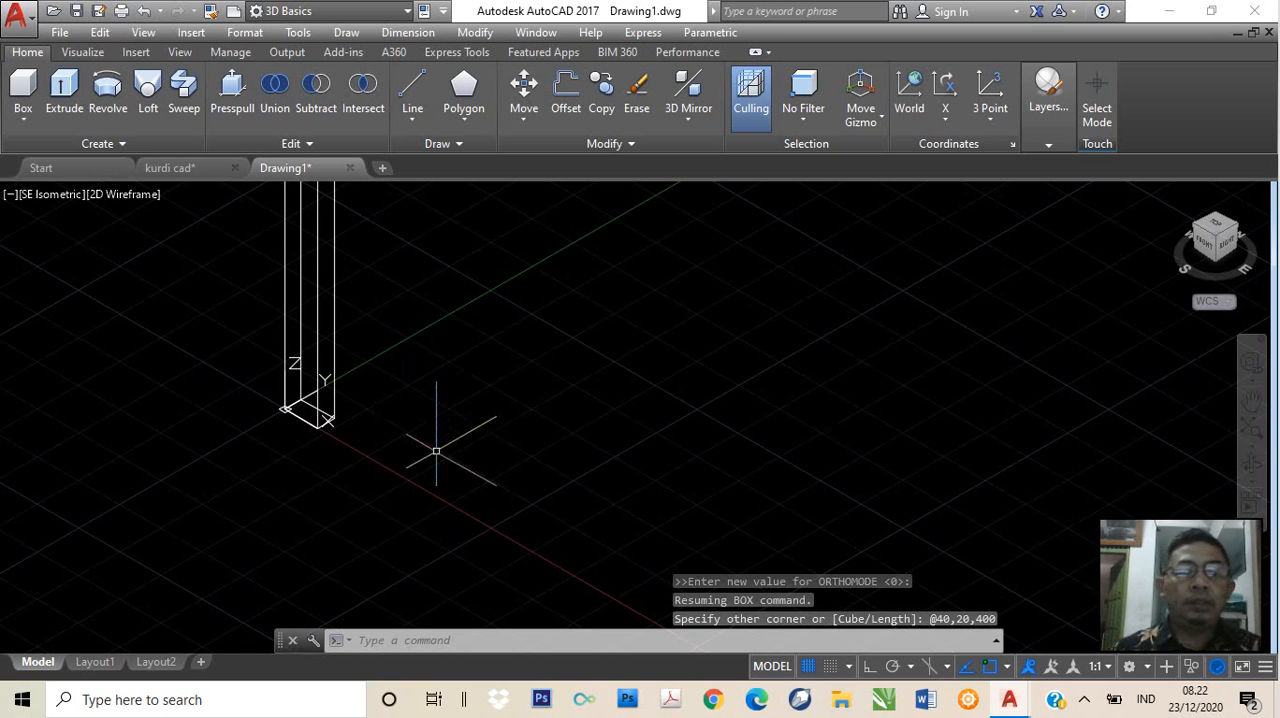
Set the visual style of the view showing the table leg to Conceptual
middle_drag(359, 387, 389, 526)
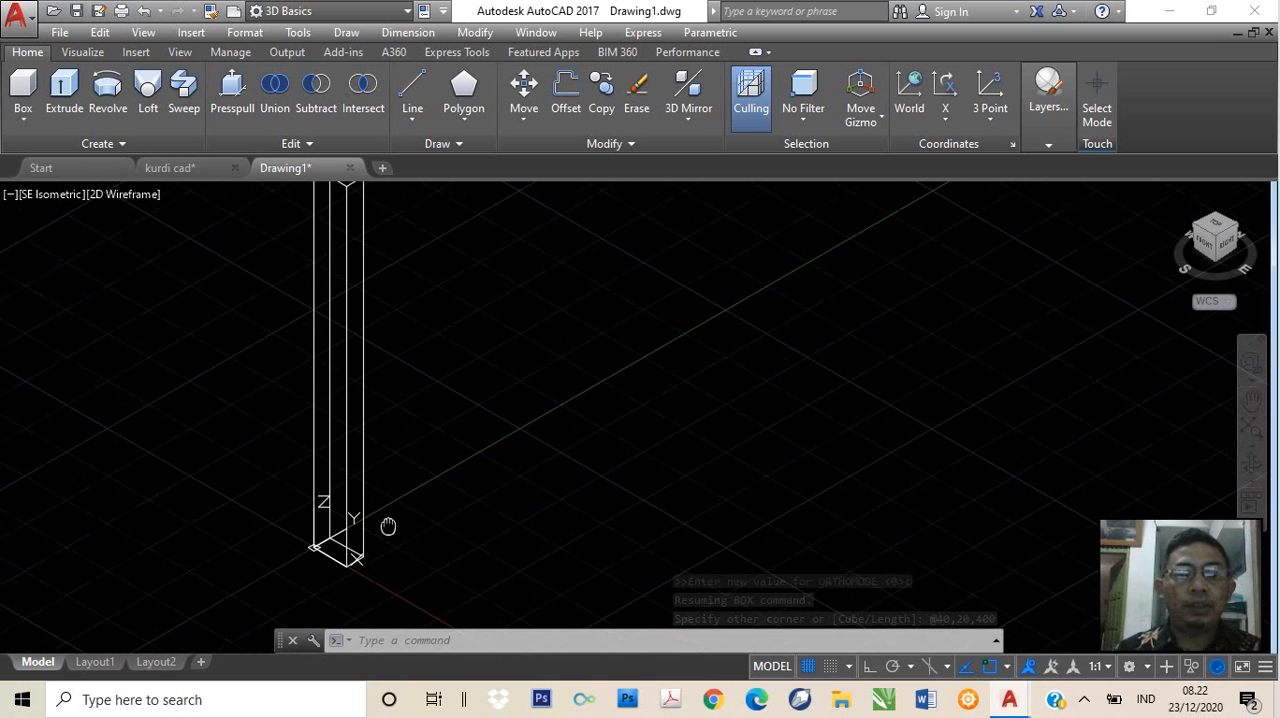
scroll(385, 503, down, 3)
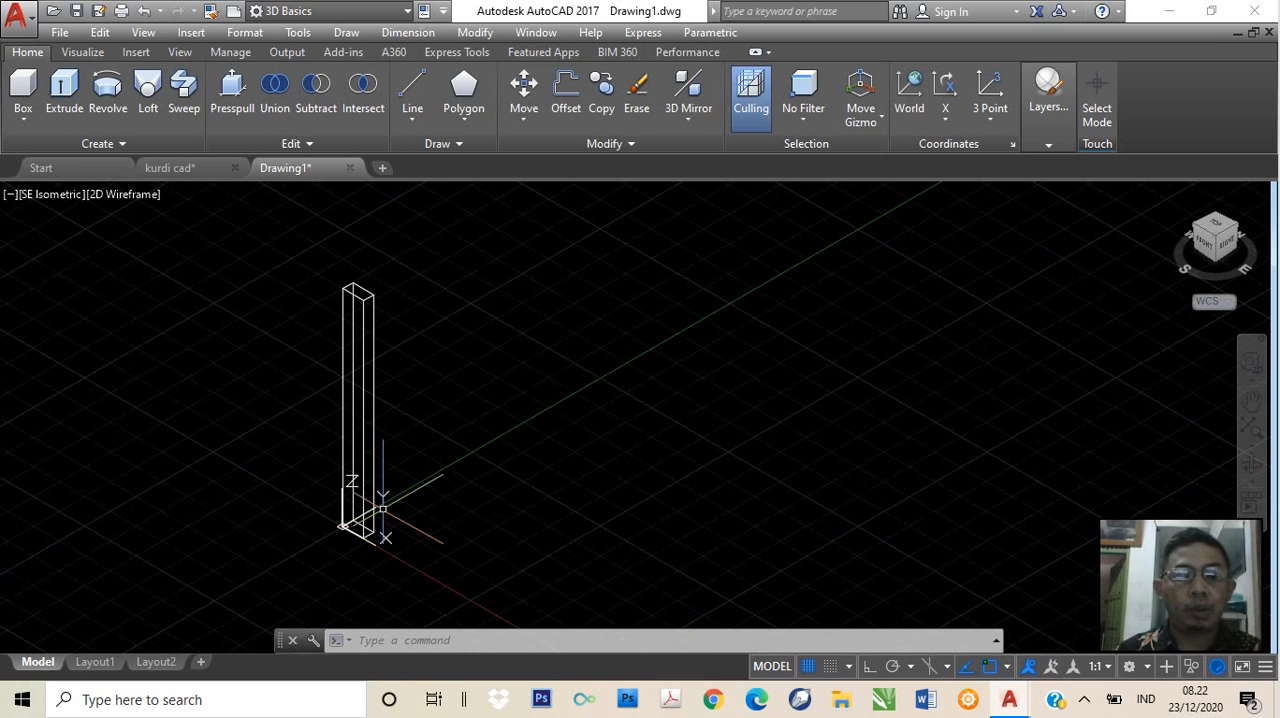
scroll(383, 508, up, 3)
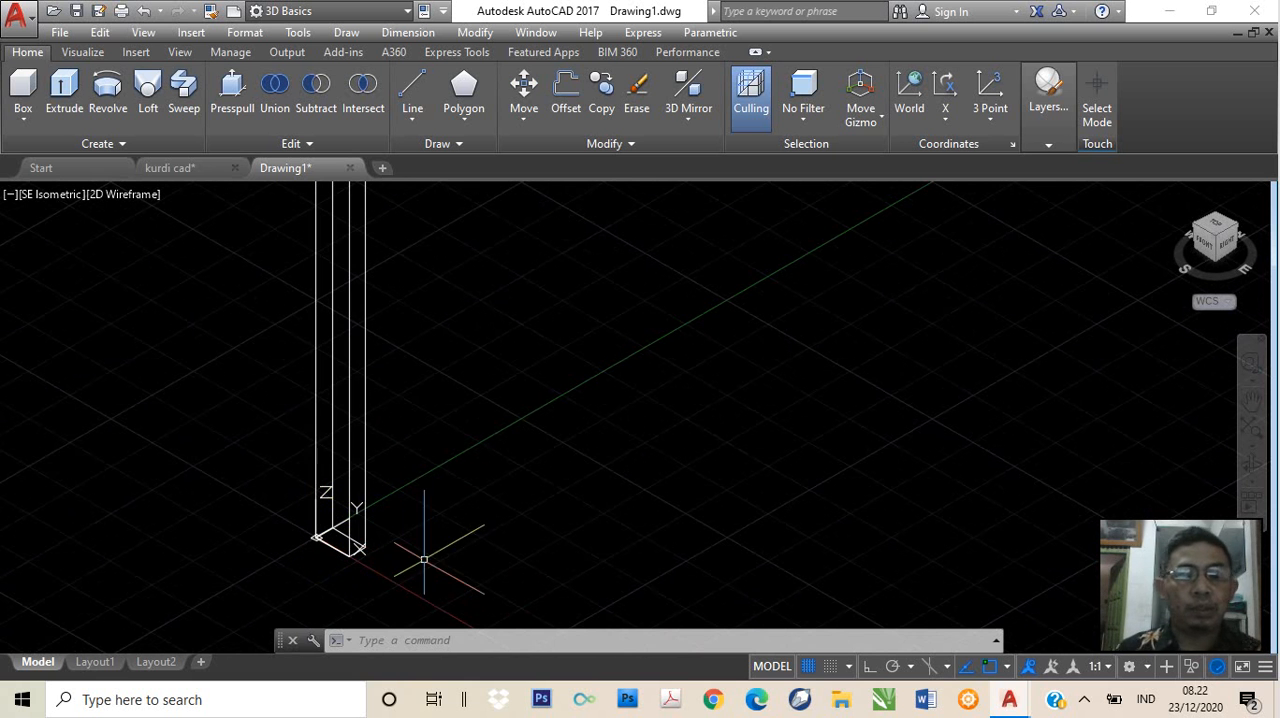
middle_drag(424, 560, 383, 510)
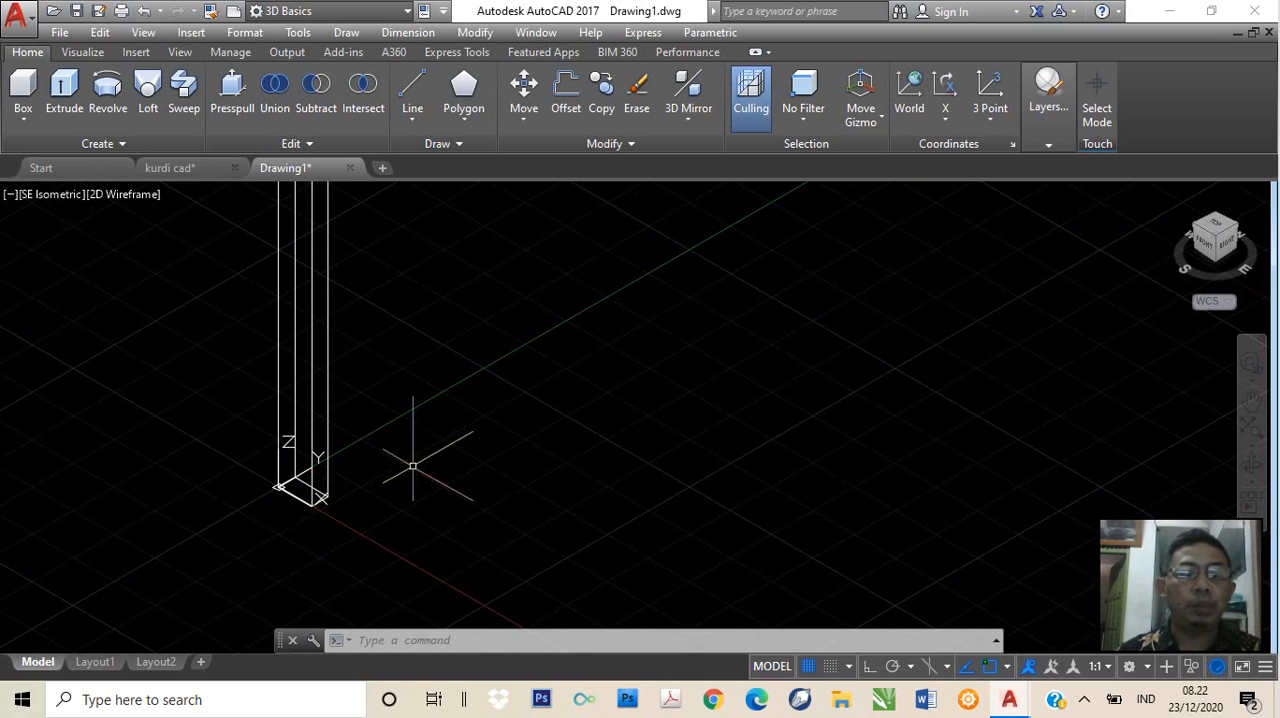
scroll(414, 455, down, 2)
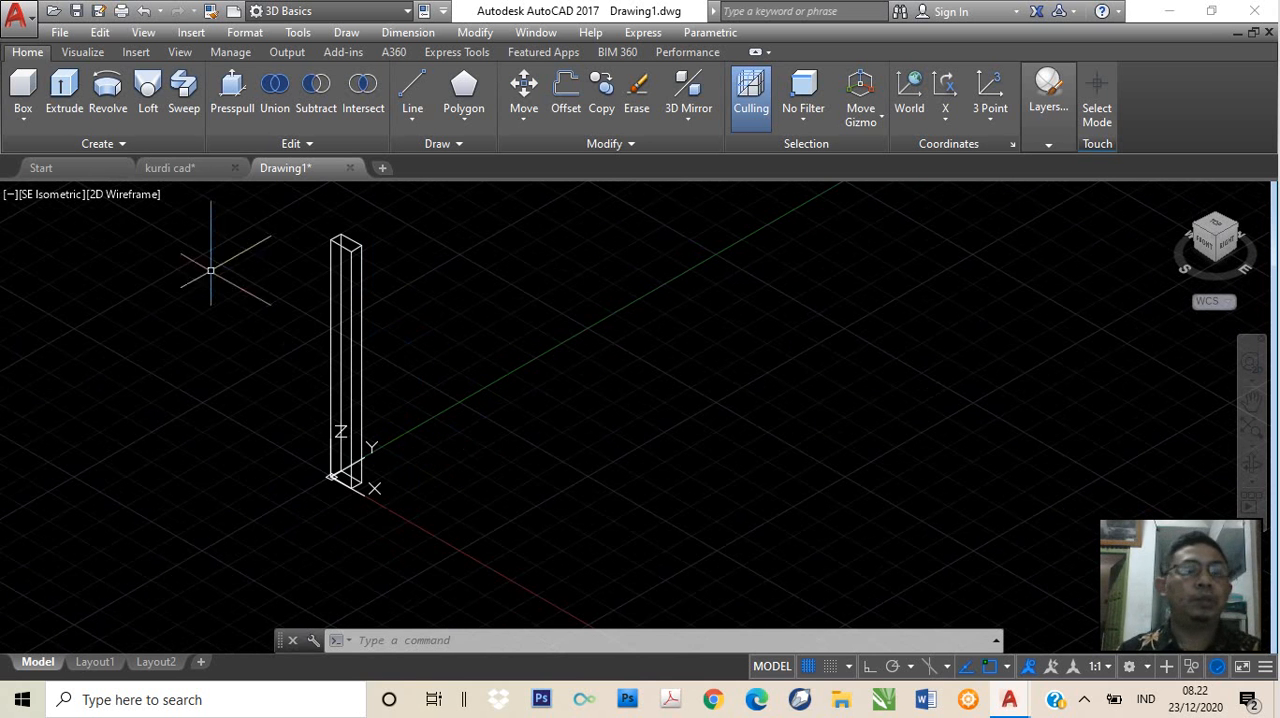
click(129, 198)
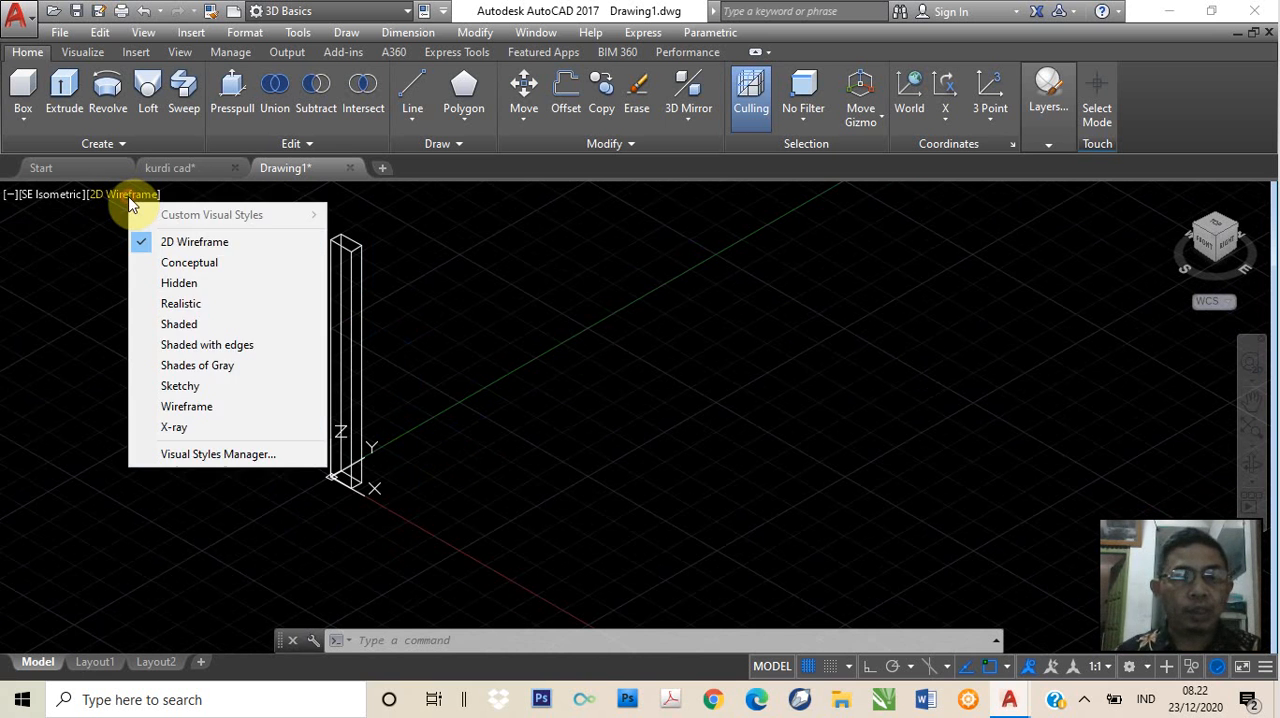
click(193, 272)
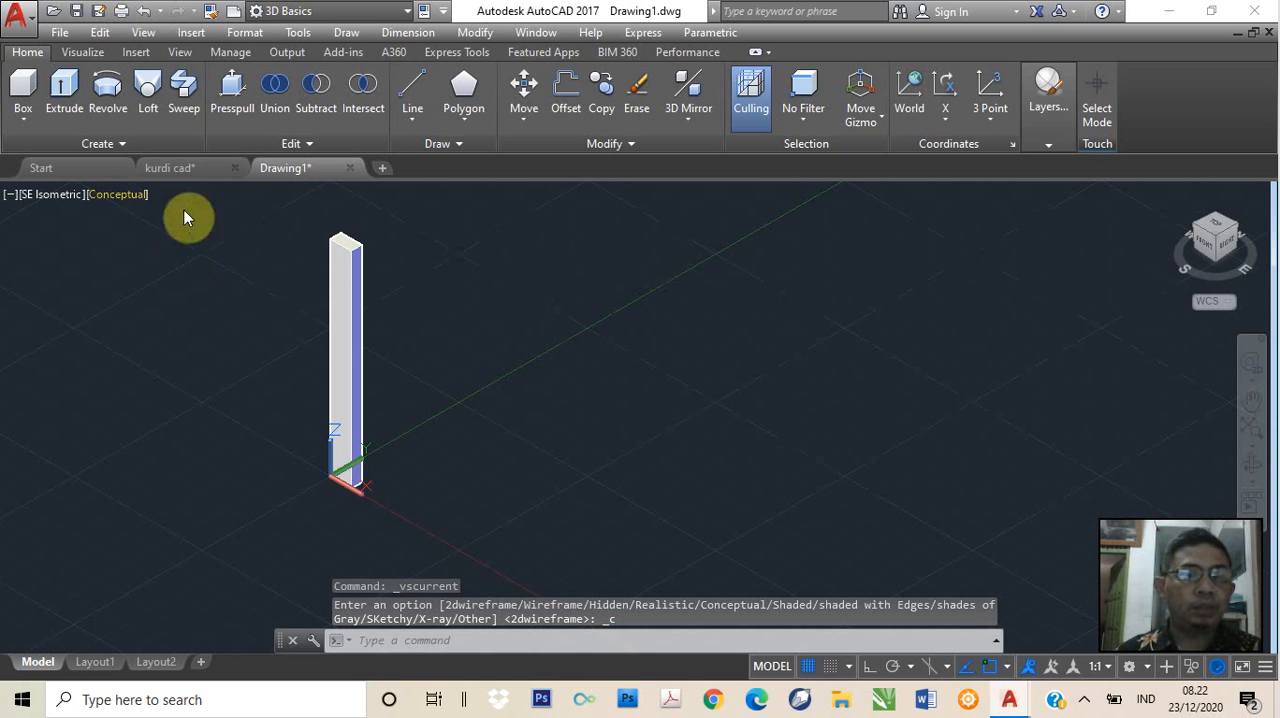
Try the Realistic visual style on the table leg and return to Conceptual
click(113, 195)
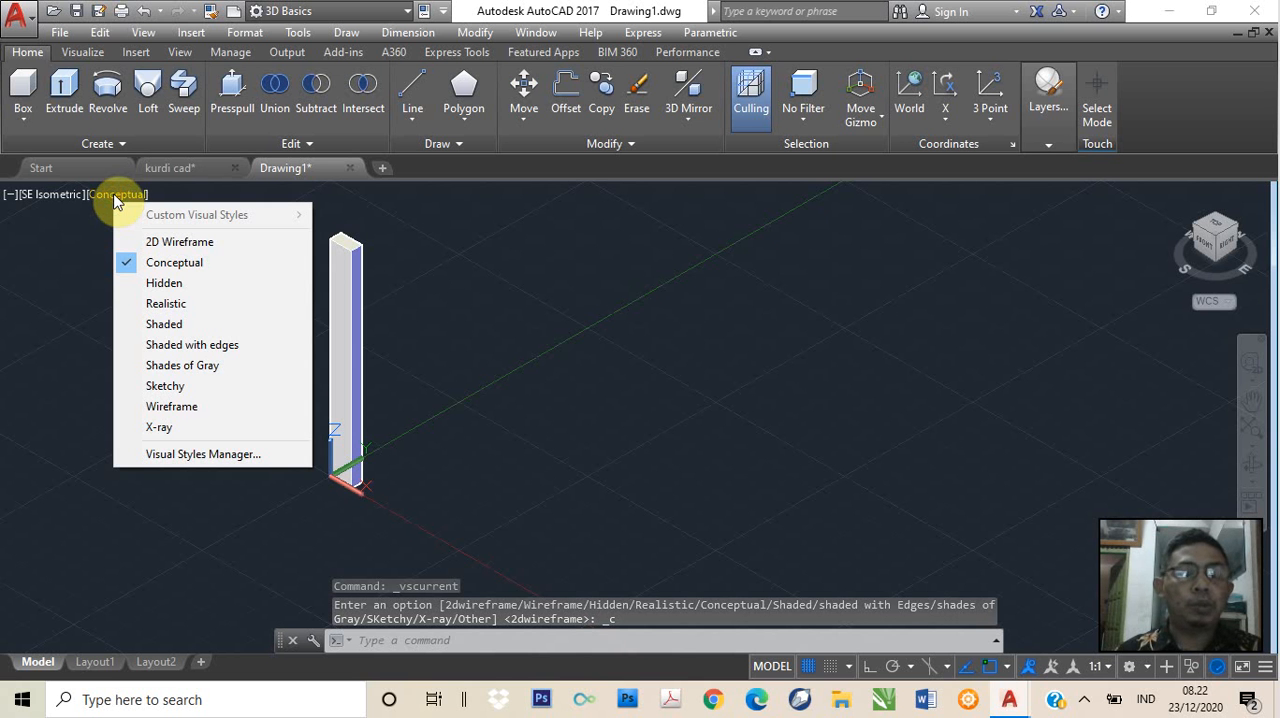
click(161, 306)
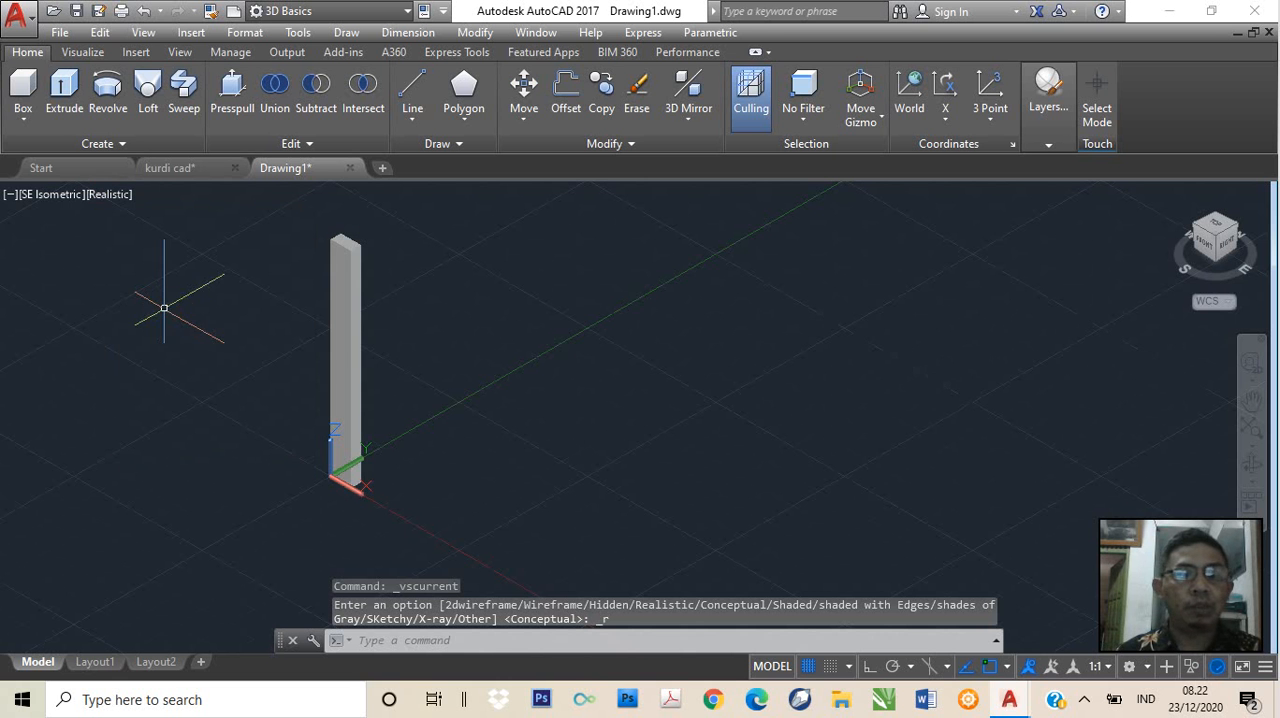
click(118, 197)
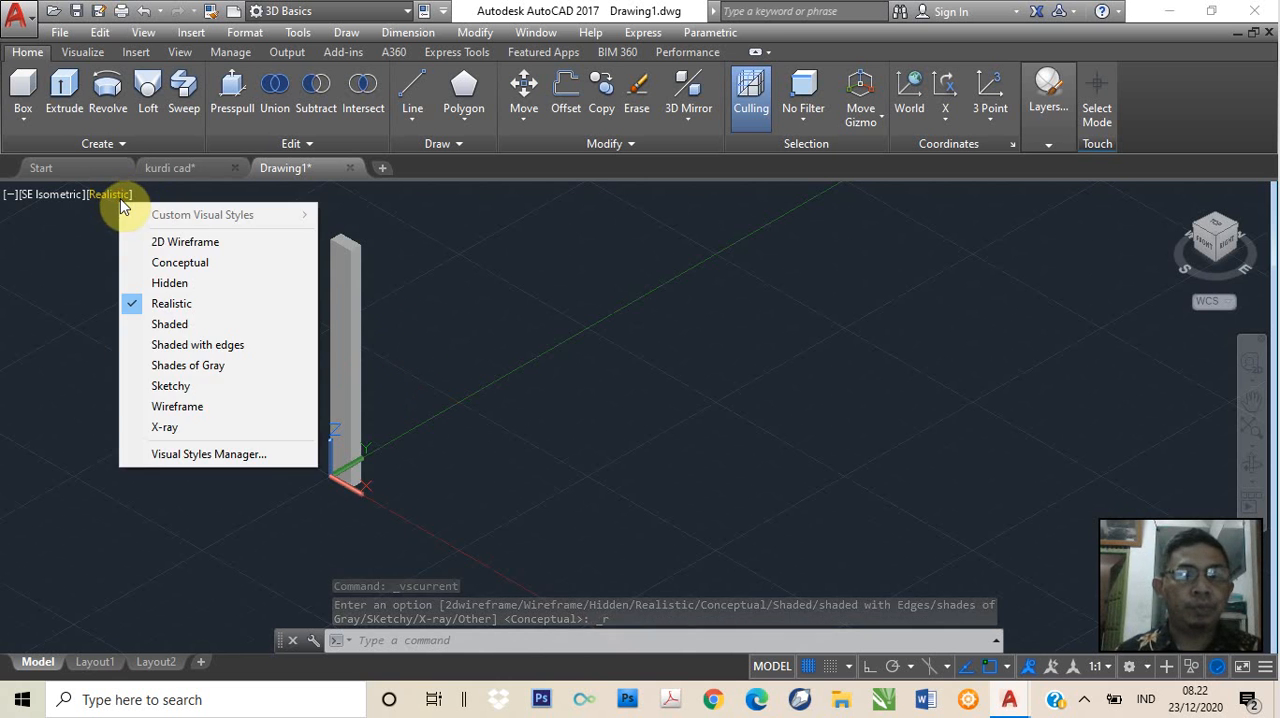
click(165, 263)
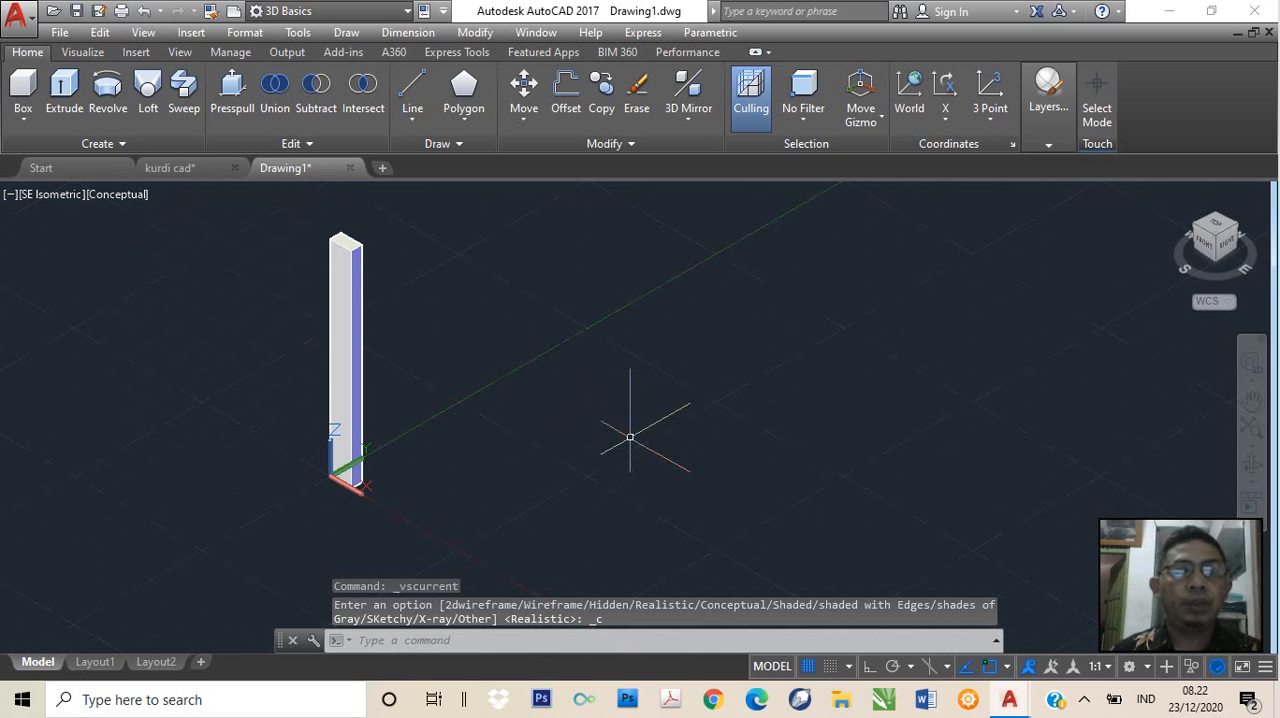
scroll(600, 430, down, 3)
middle_drag(600, 430, 439, 380)
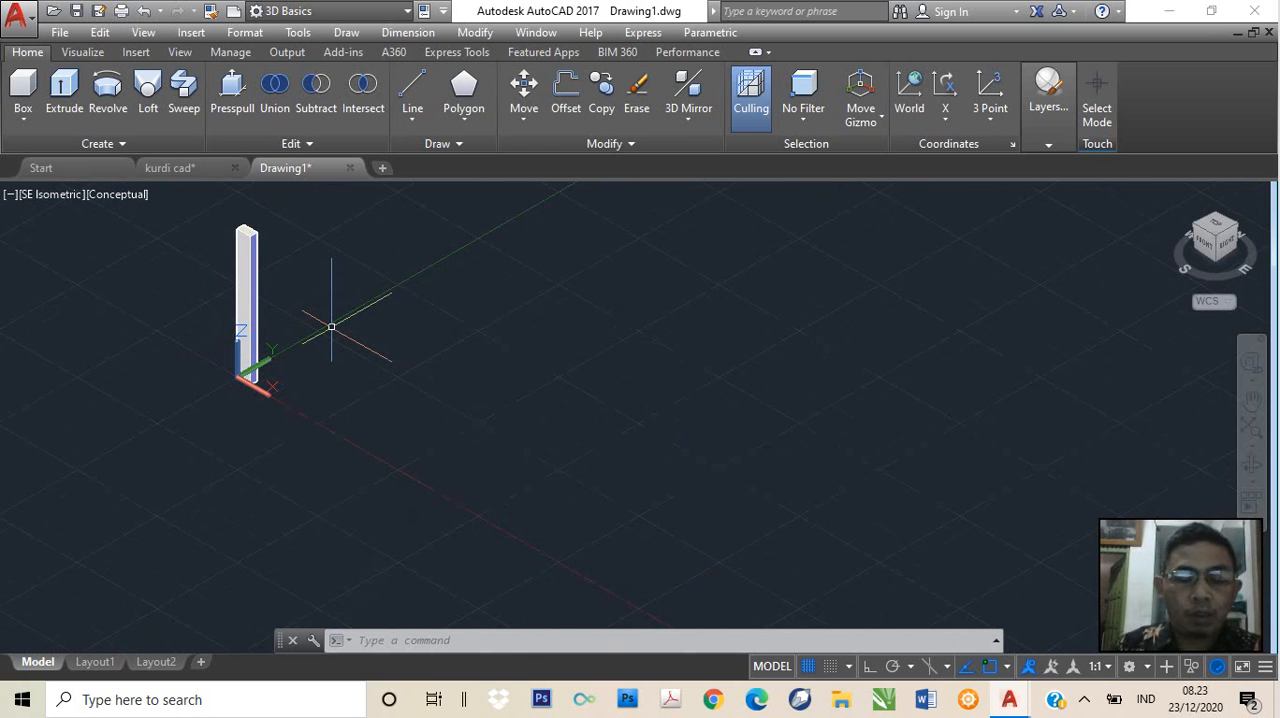
text(copy)
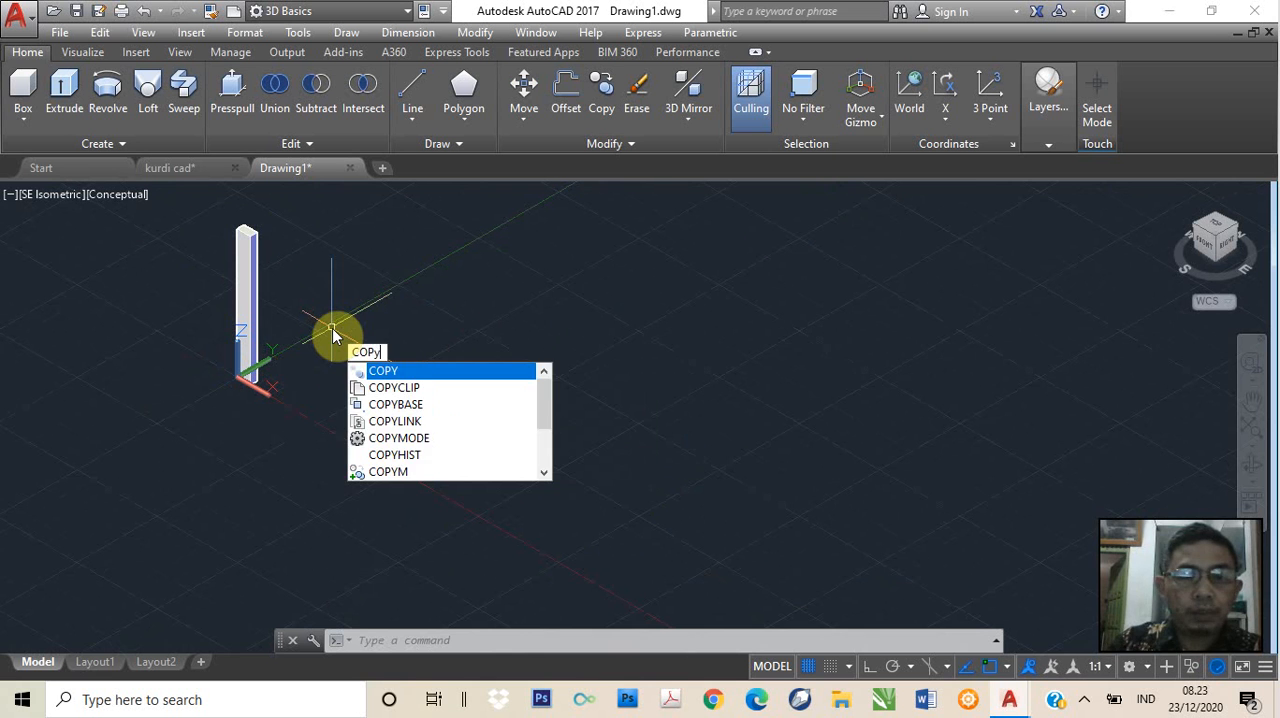
key(Return)
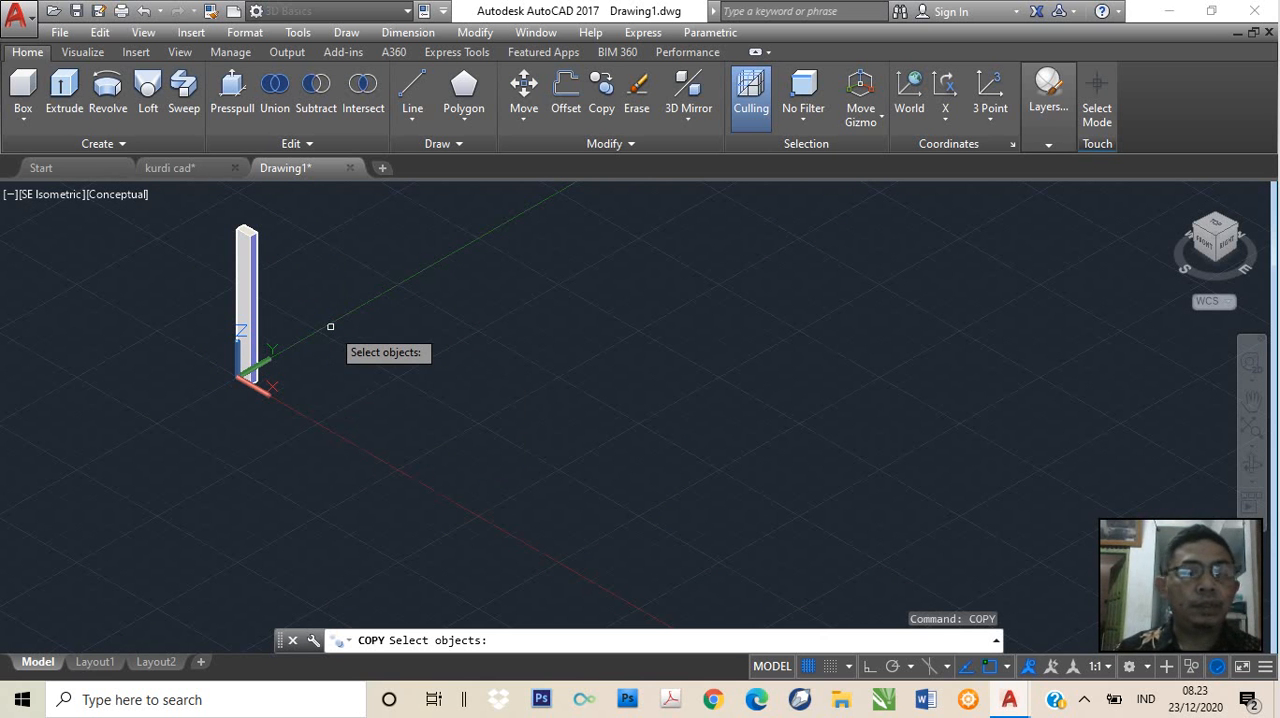
click(252, 306)
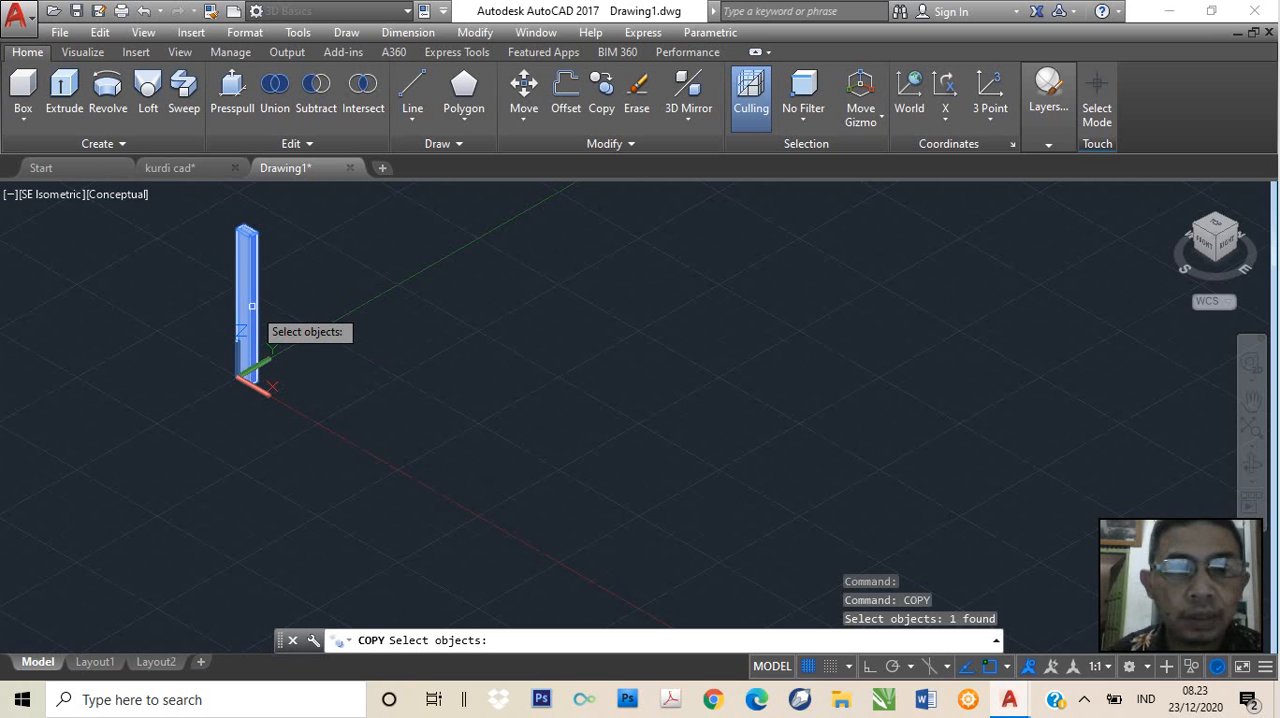
key(Return)
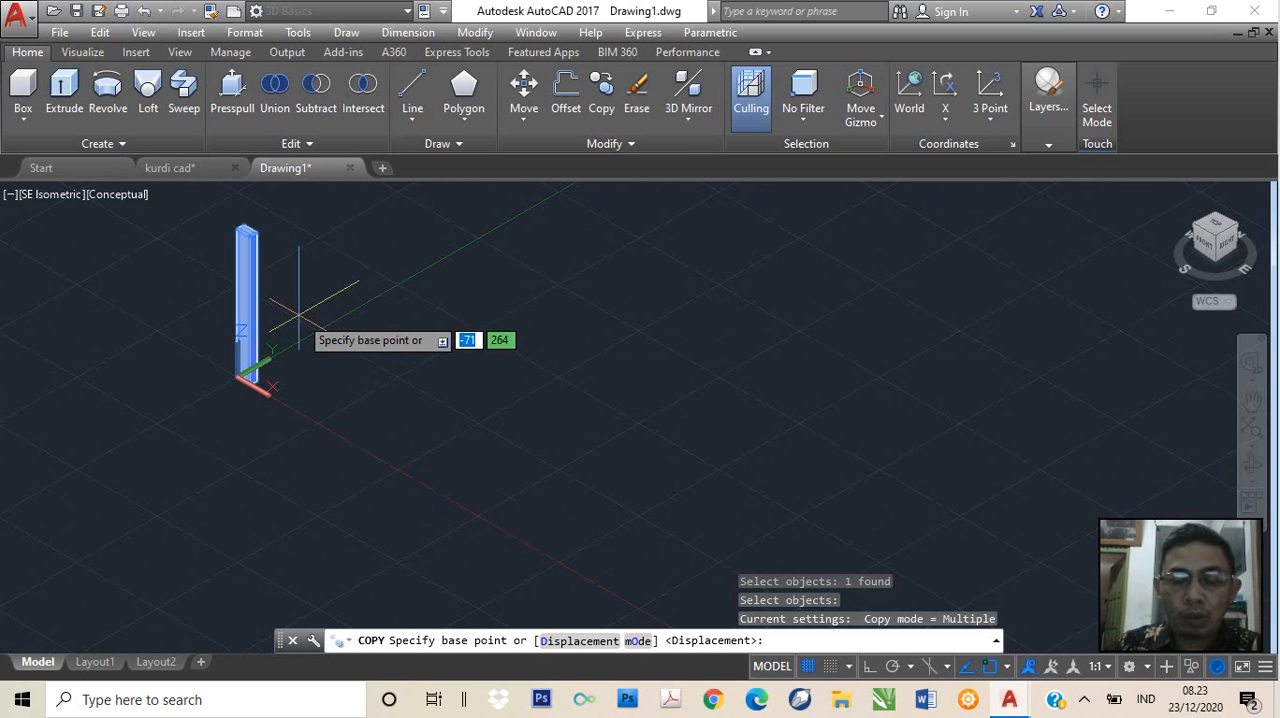
text(0)
key(Tab)
text(0)
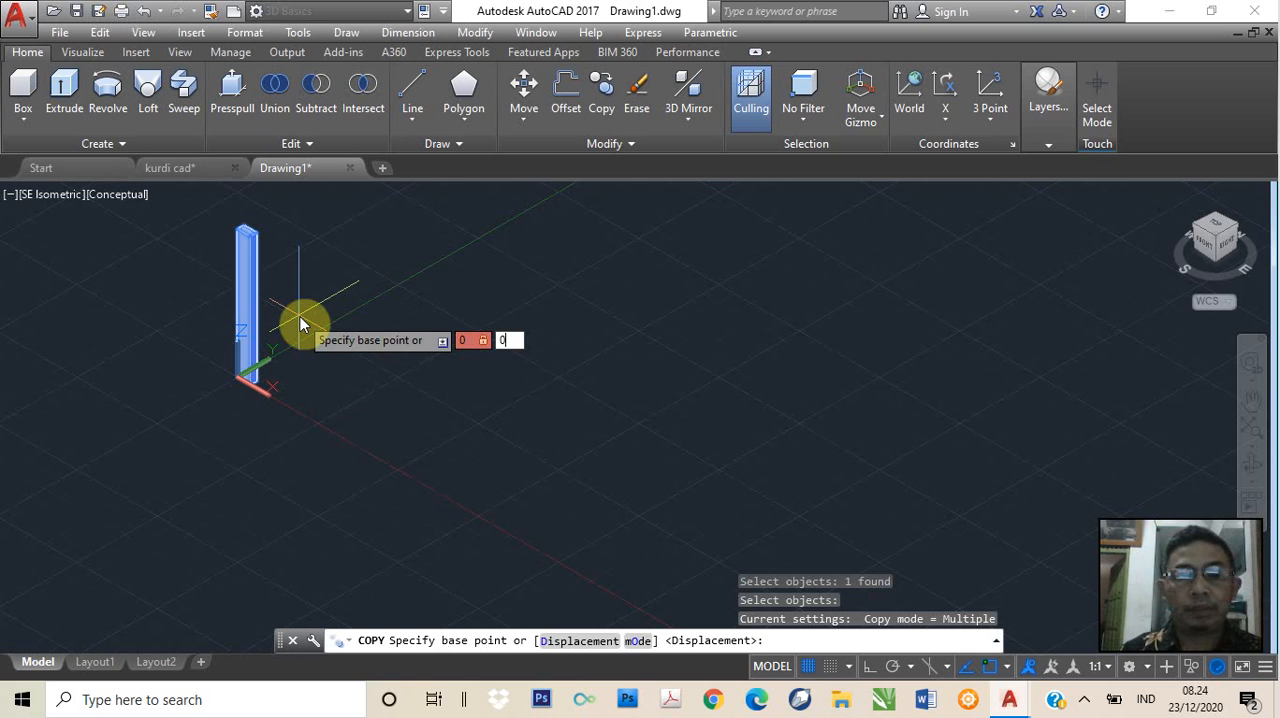
key(Return)
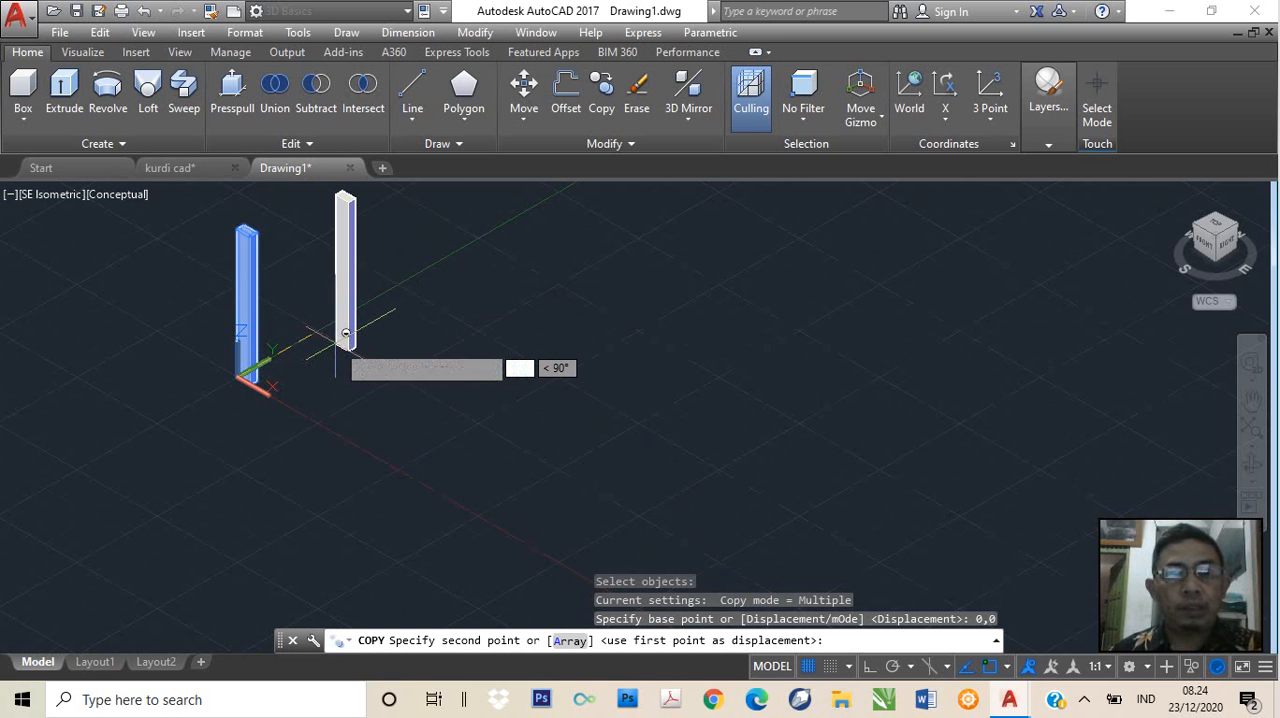
key(F8)
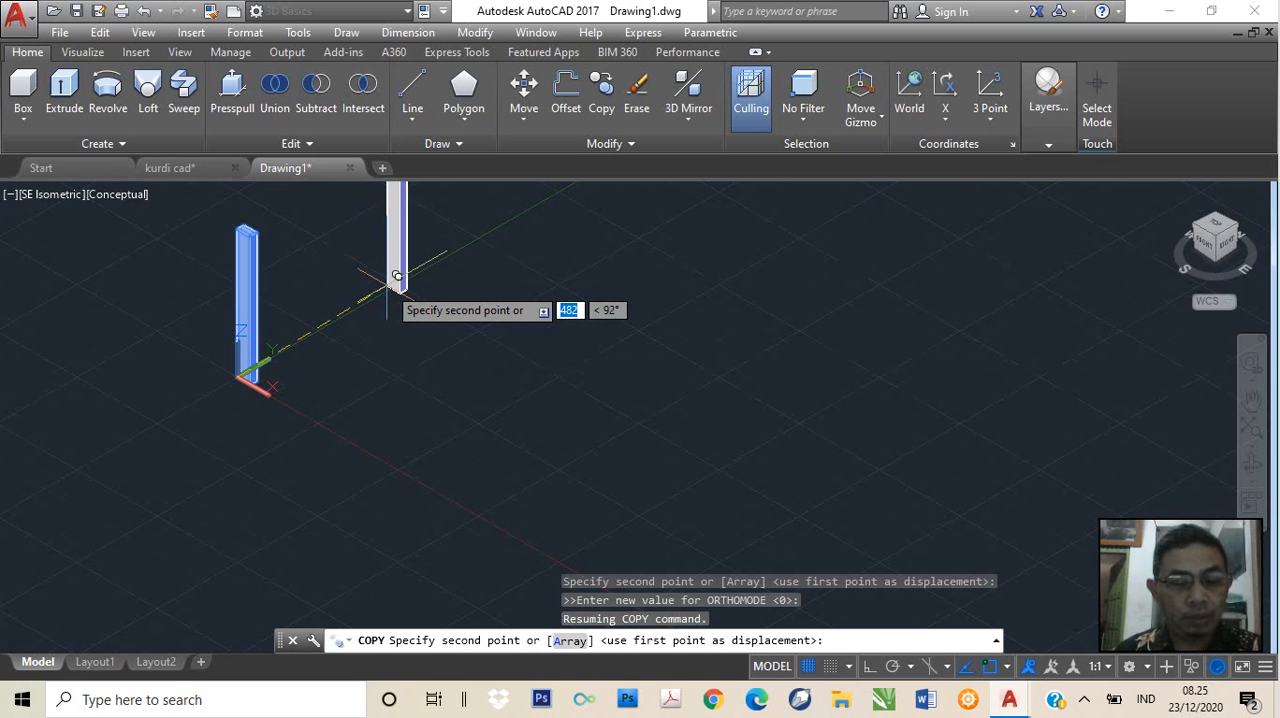
text(@)
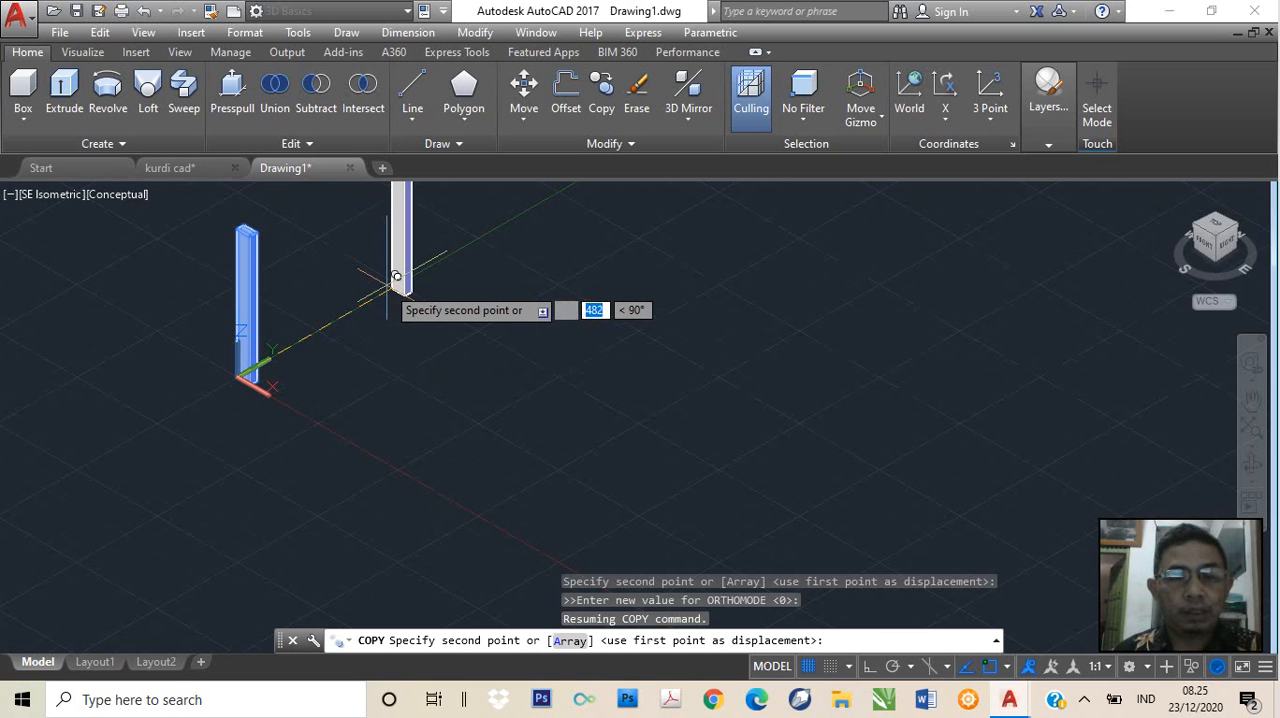
text(500)
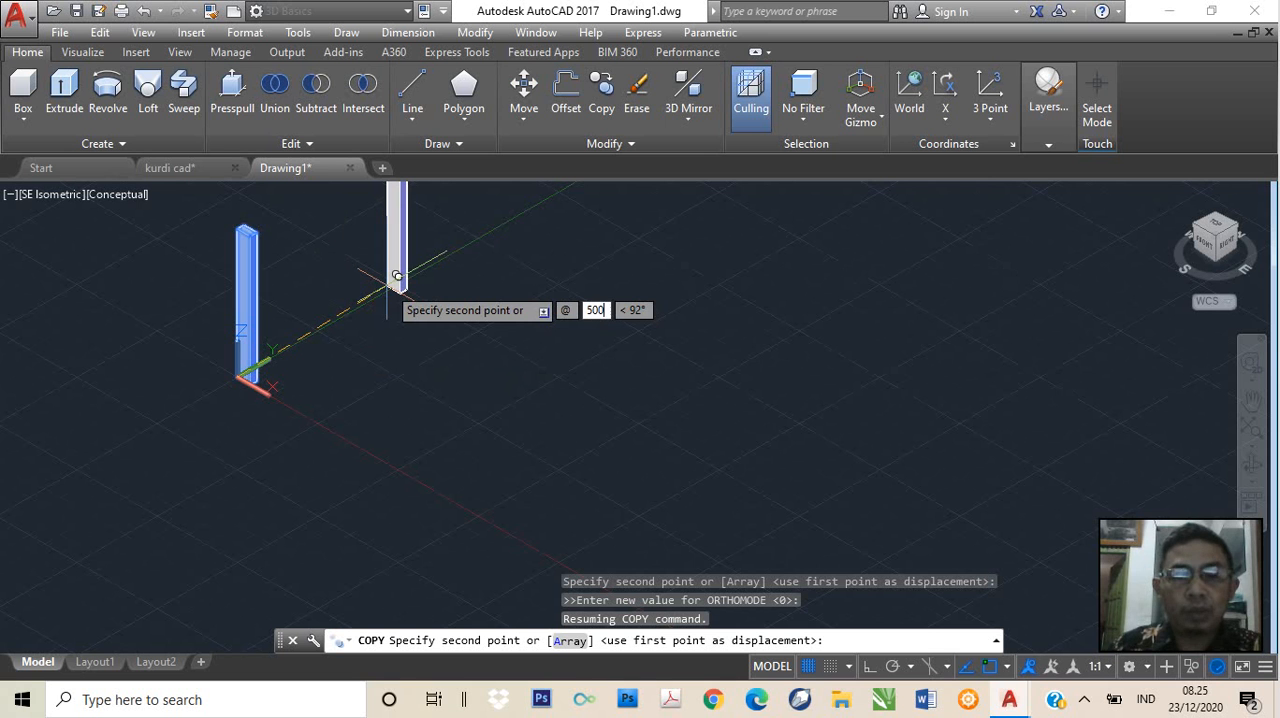
key(Tab)
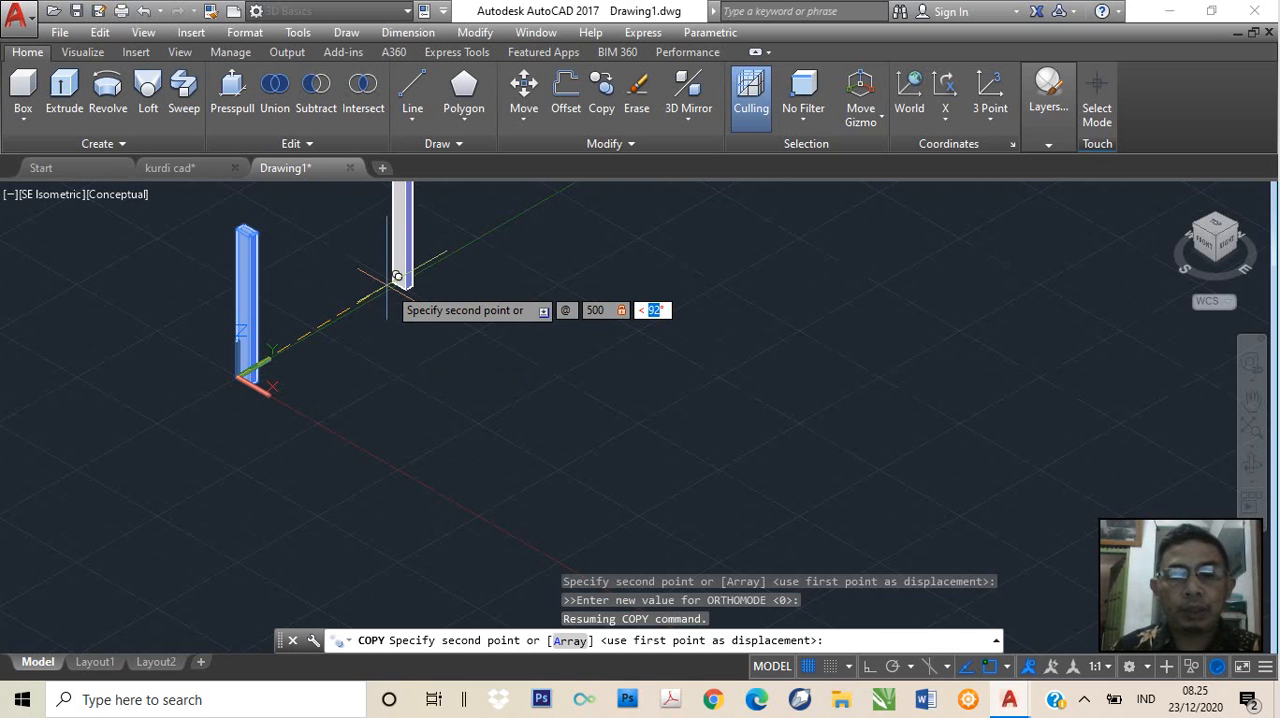
text(90)
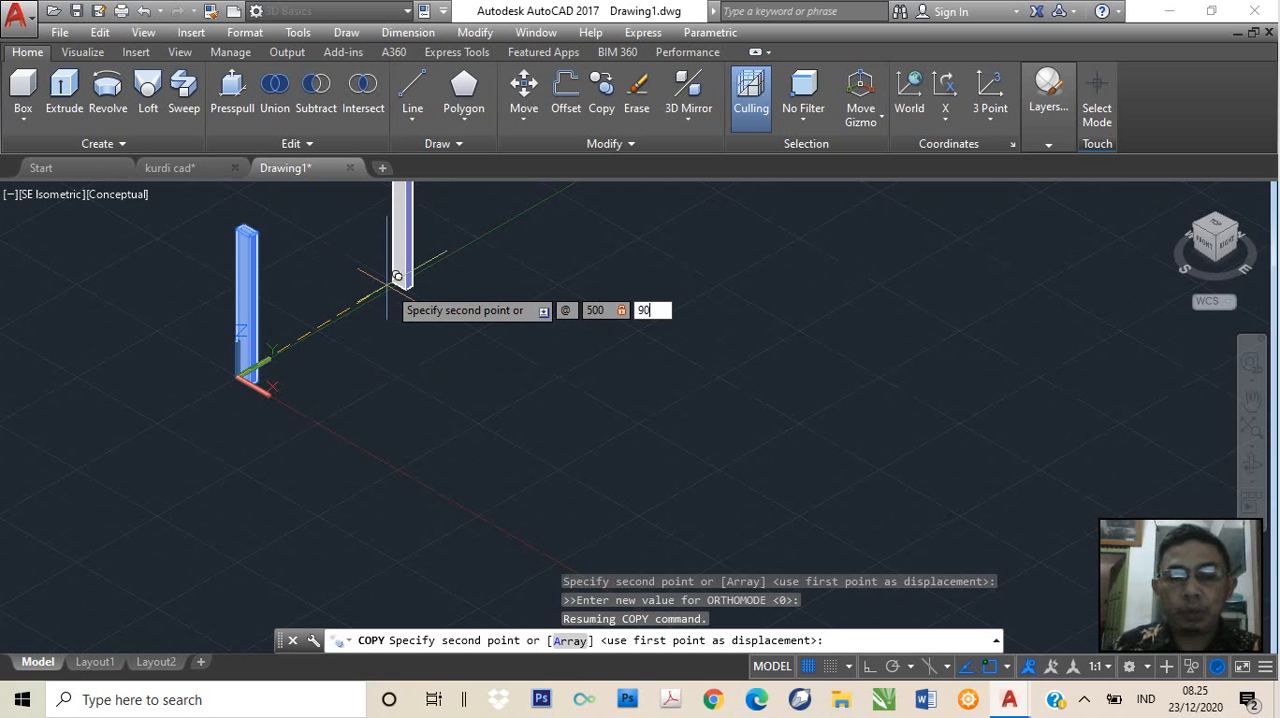
key(Return)
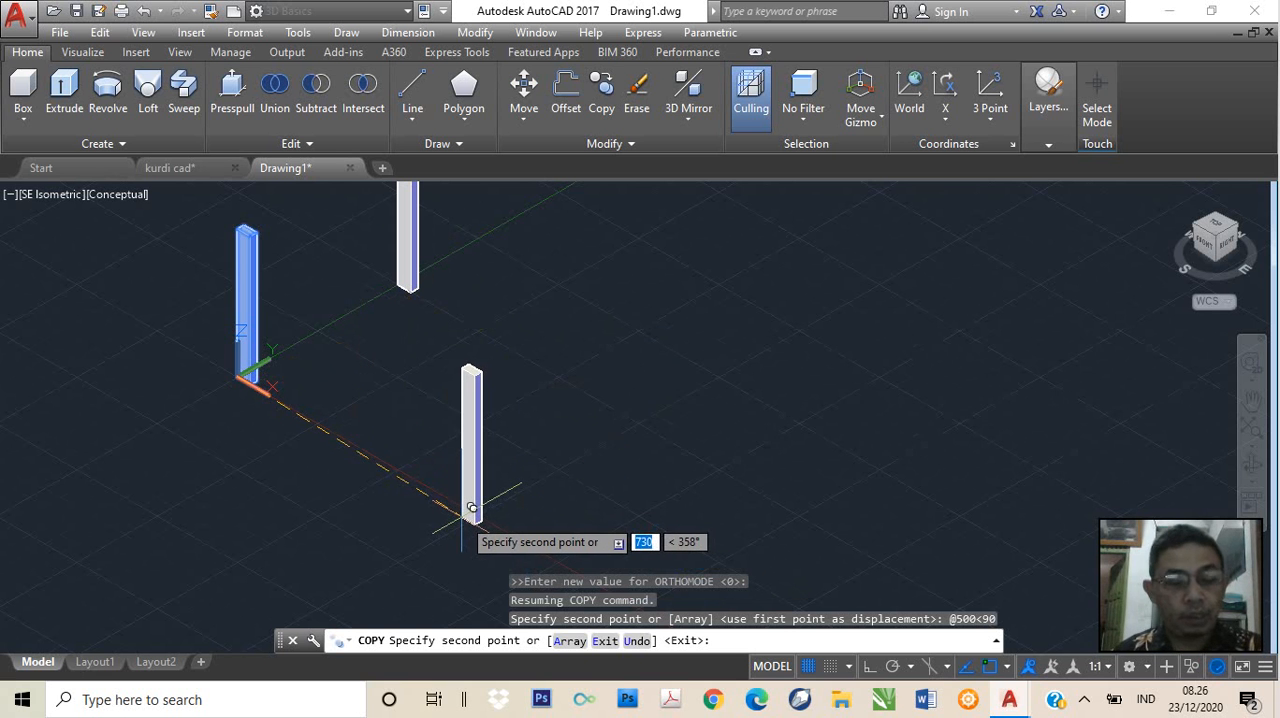
key(F8)
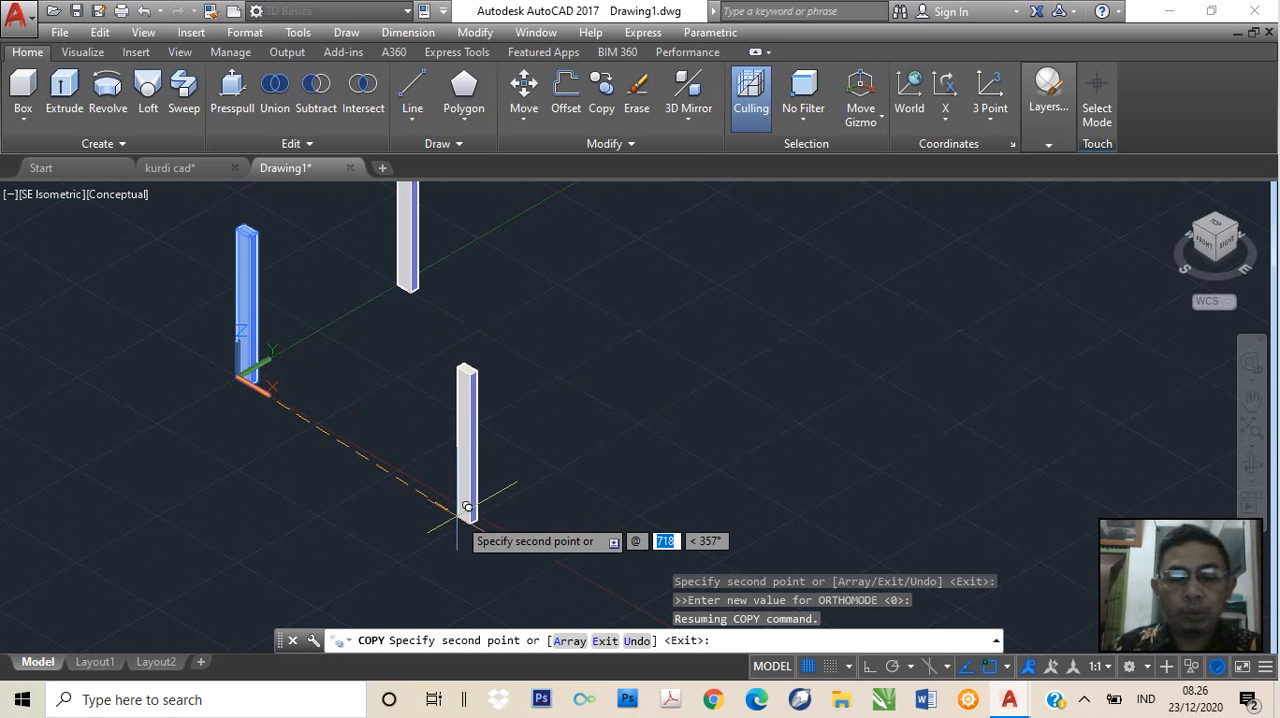
text(10)
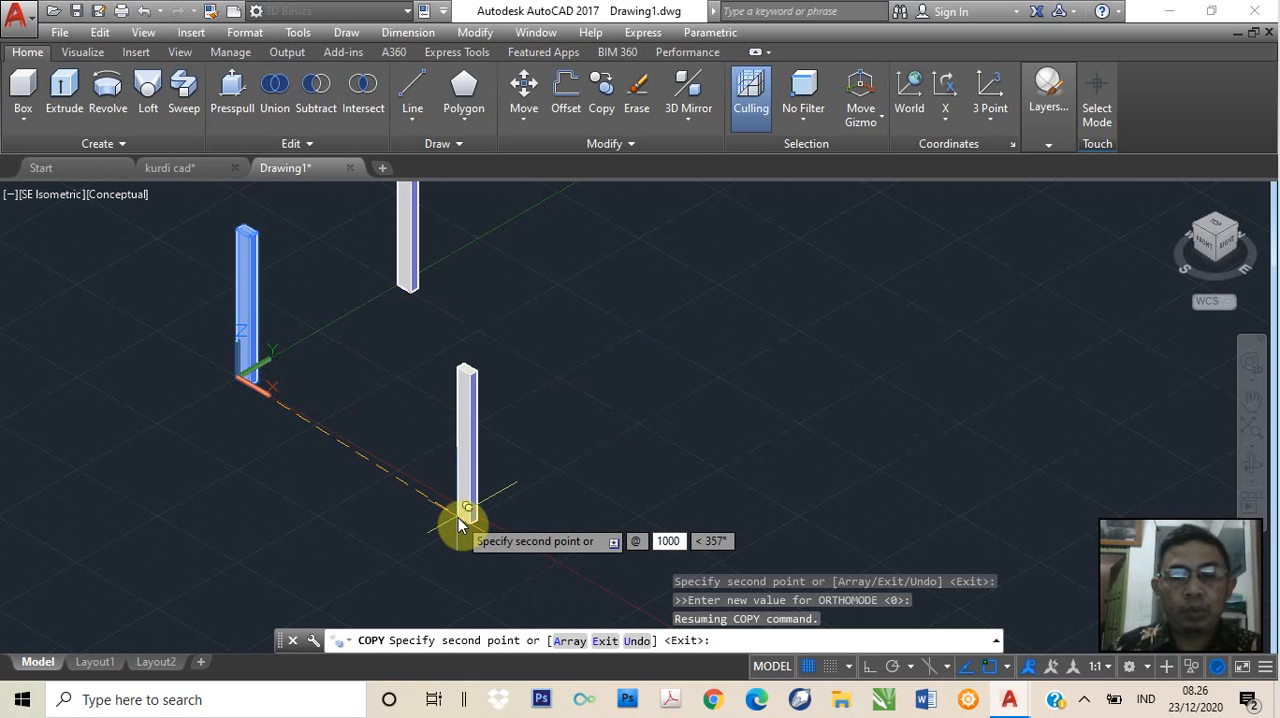
text(00)
key(Tab)
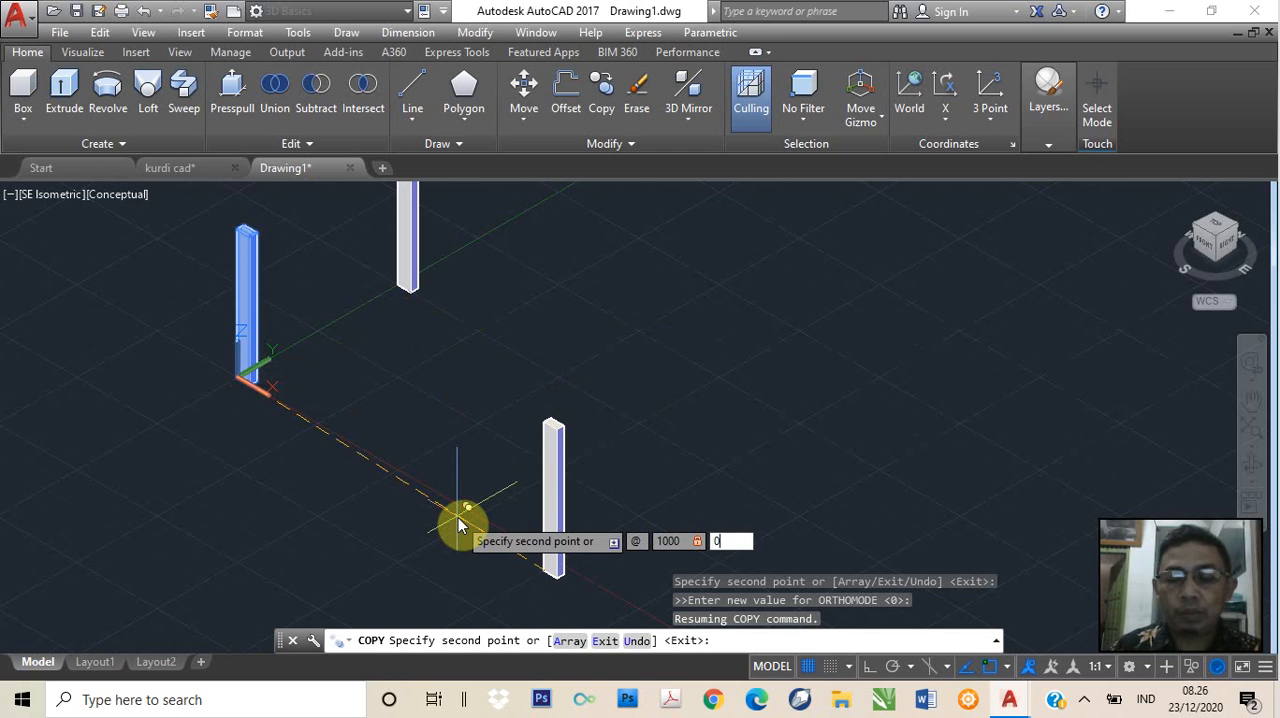
key(Return)
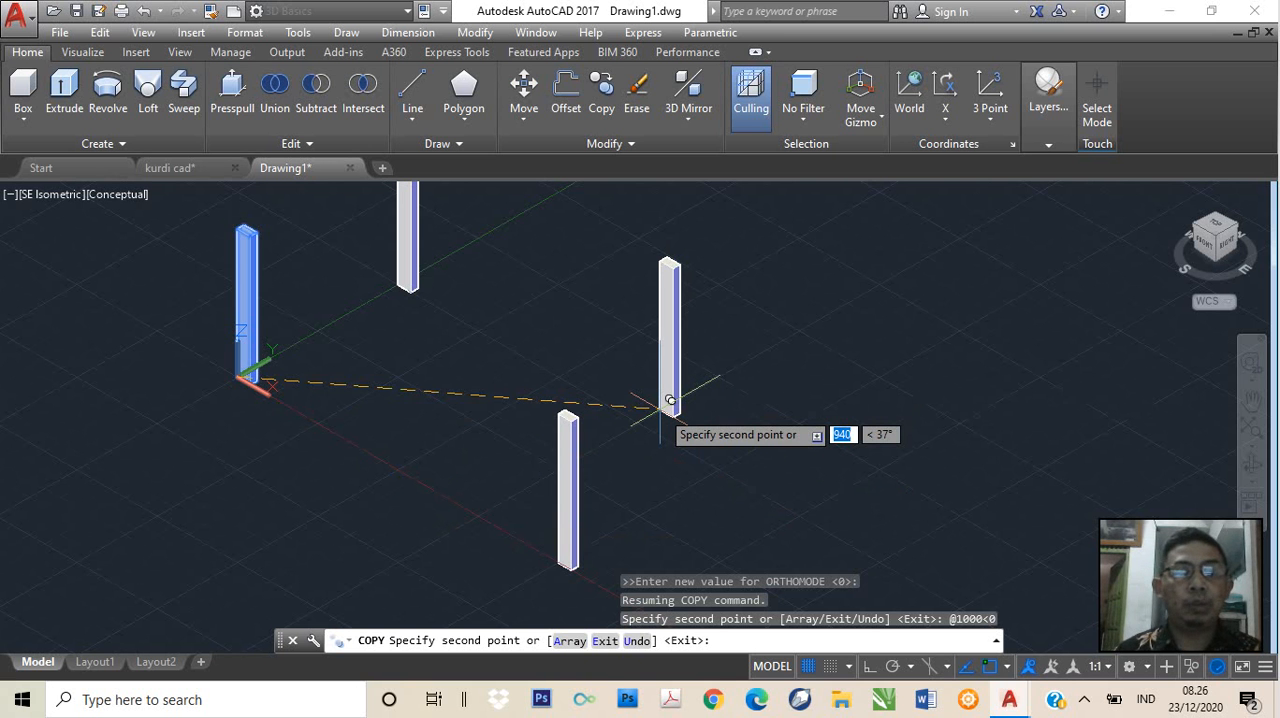
click(336, 355)
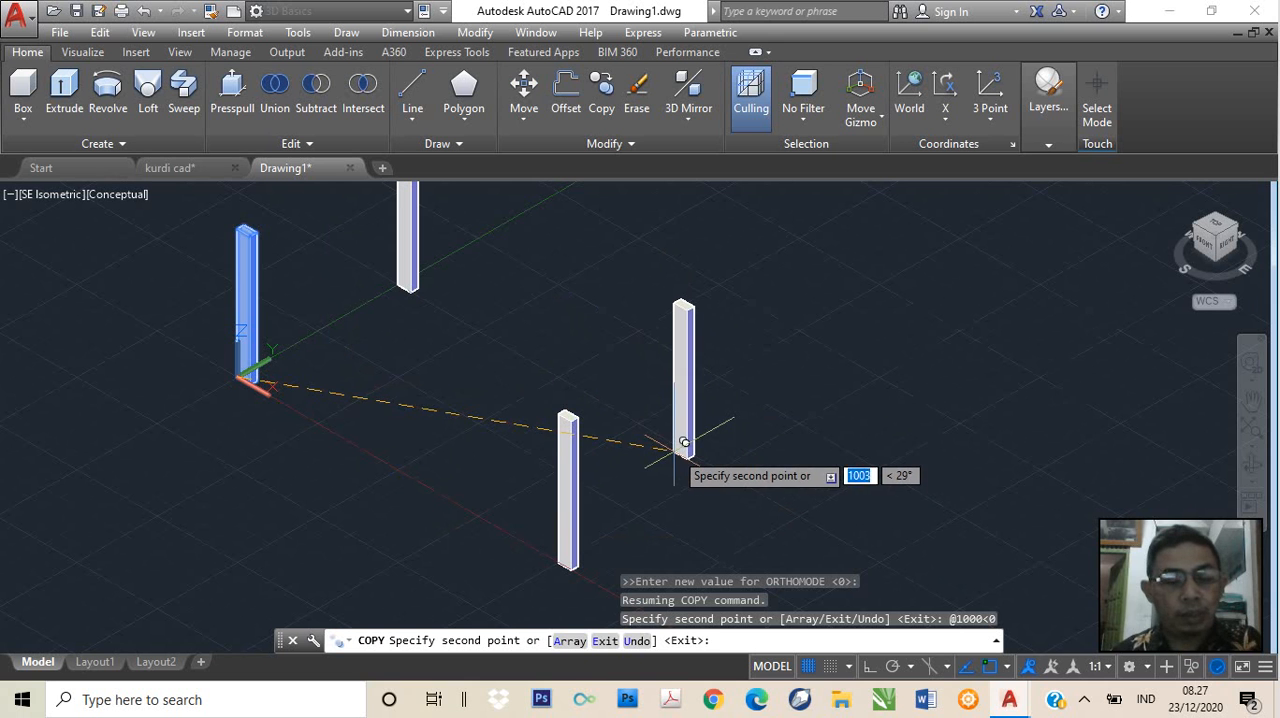
key(F8)
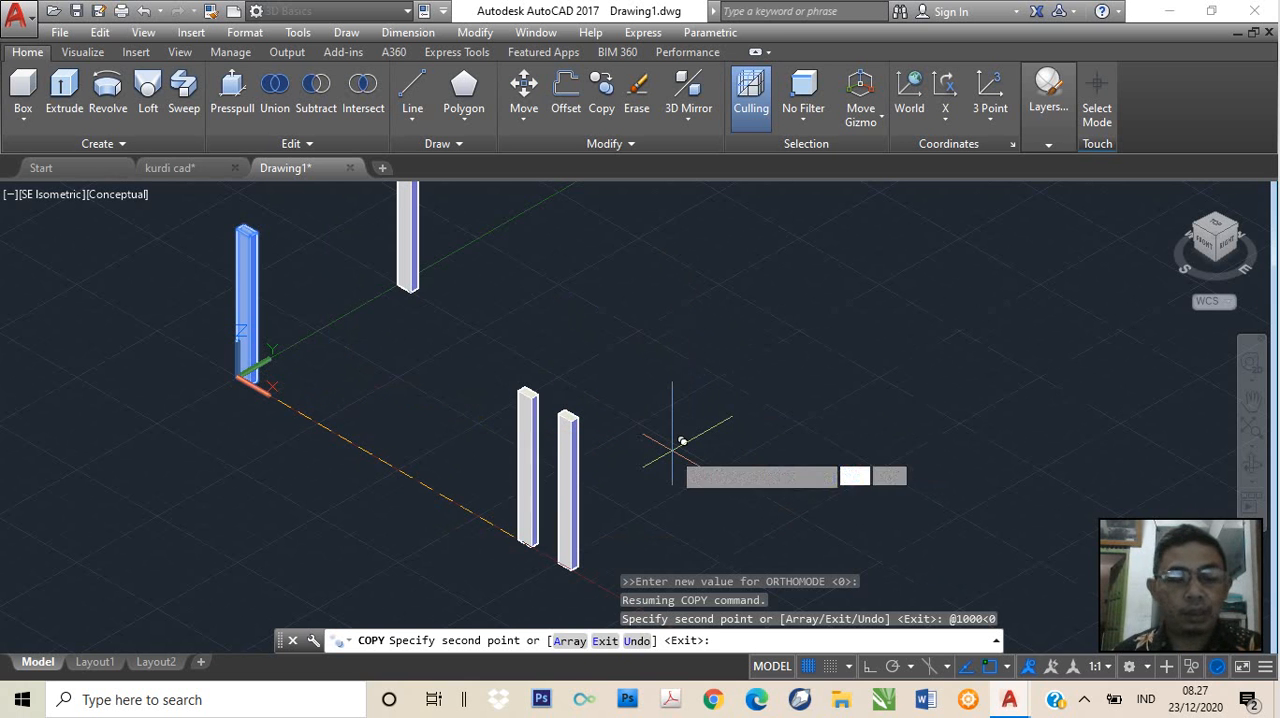
text(1000)
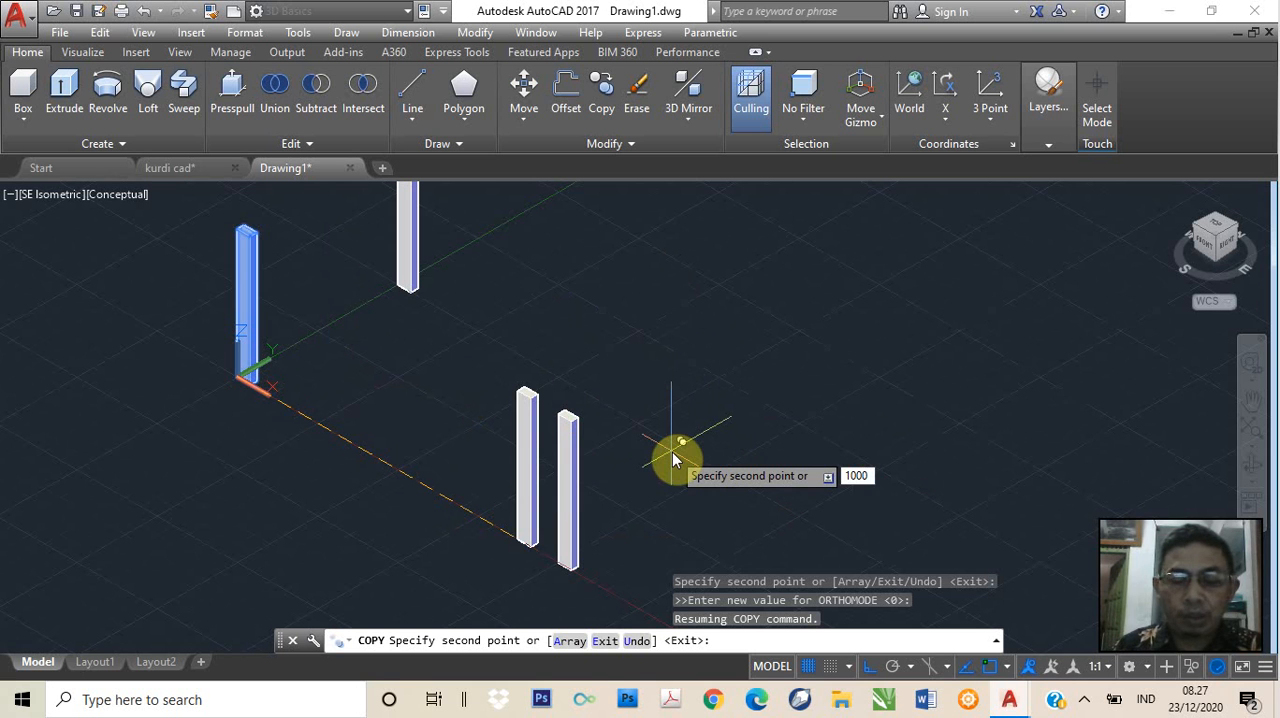
key(Tab)
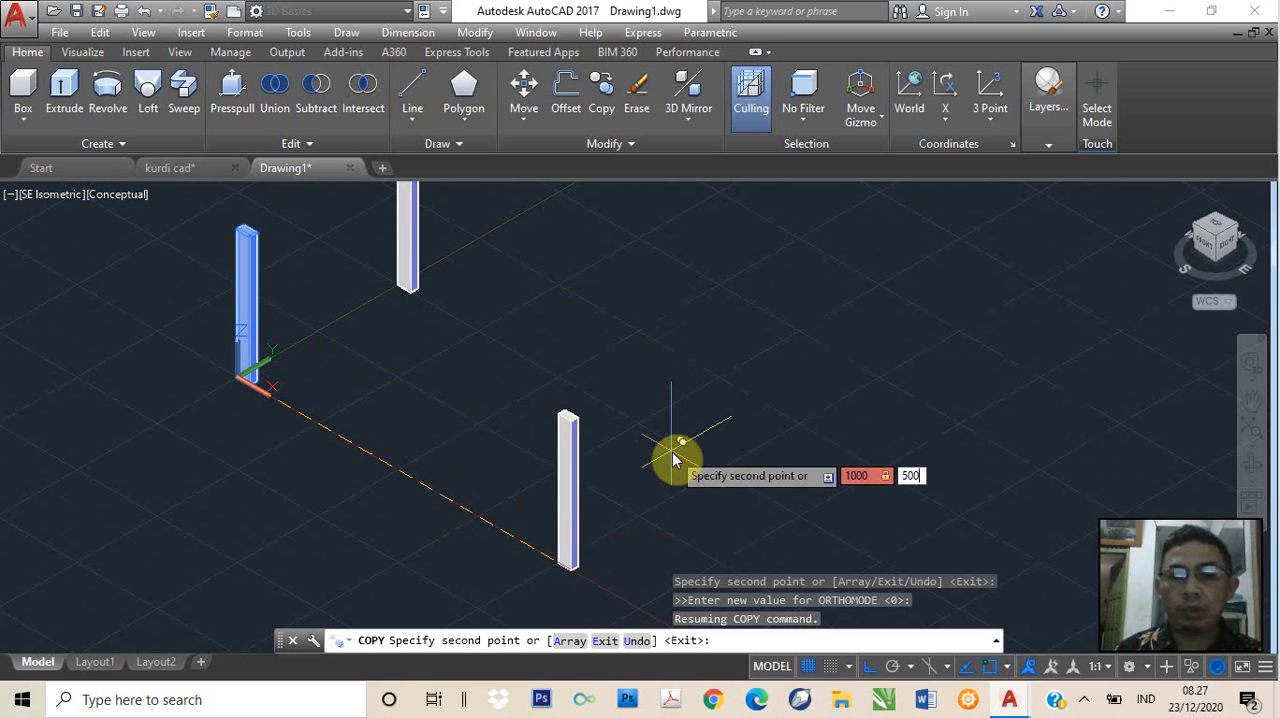
key(Return)
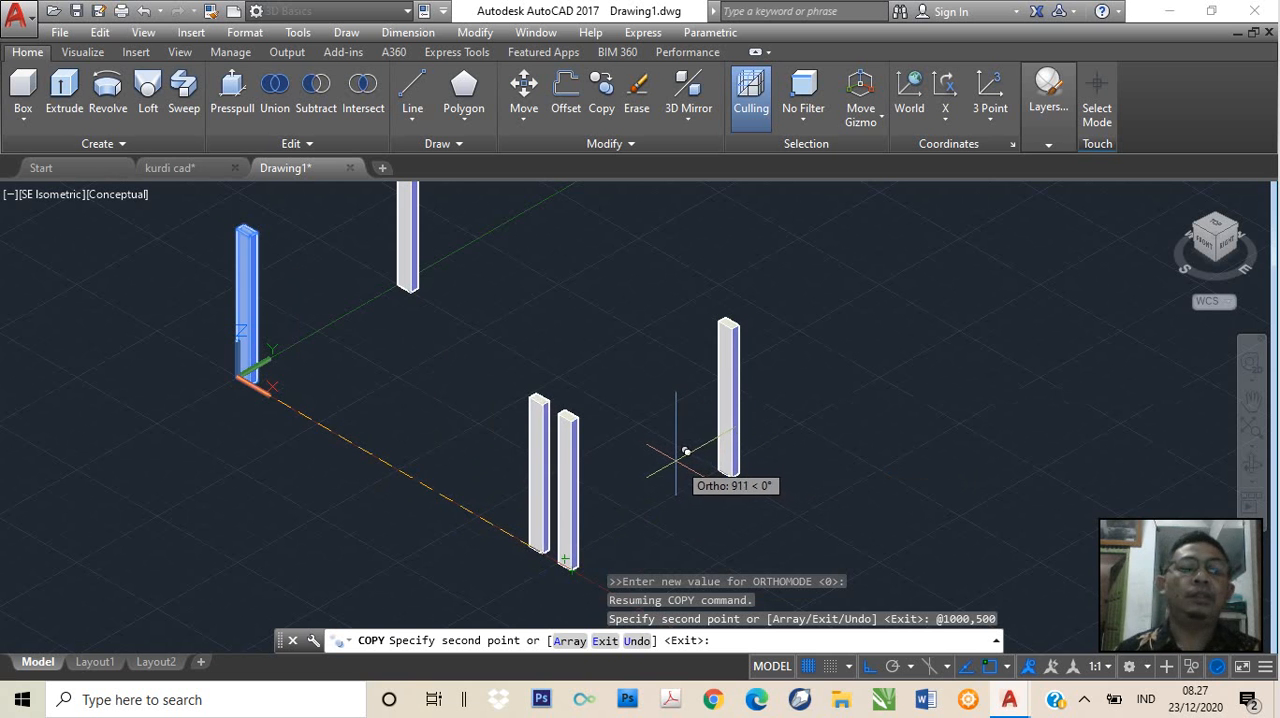
click(631, 407)
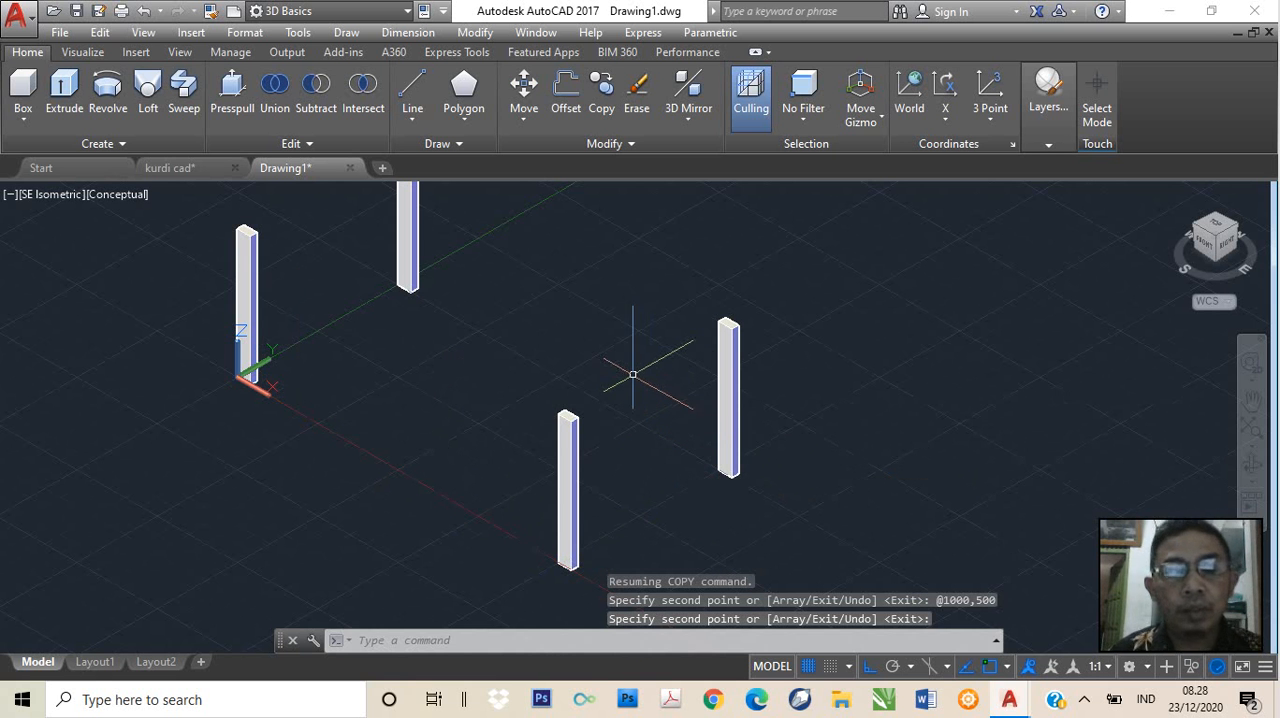
Check the long lower rail between the legs of the finished table in the kurdi cad drawing and return to Drawing1
scroll(629, 360, down, 2)
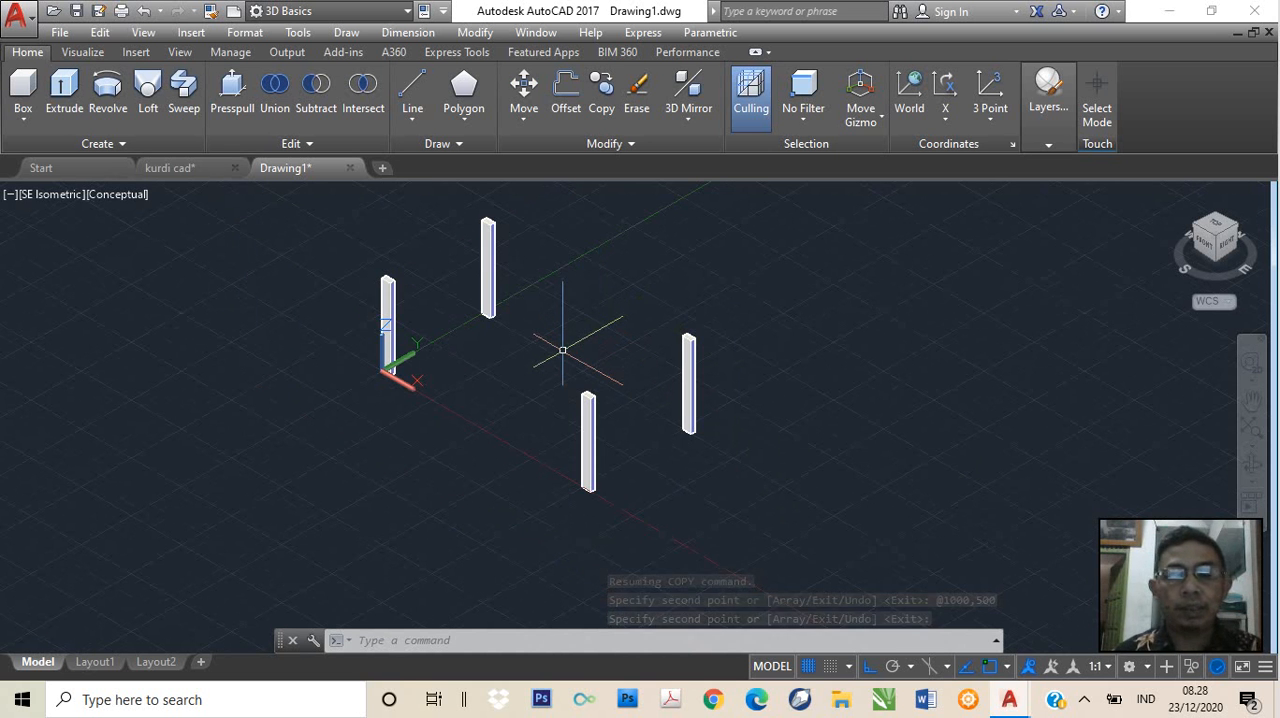
scroll(575, 312, up, 2)
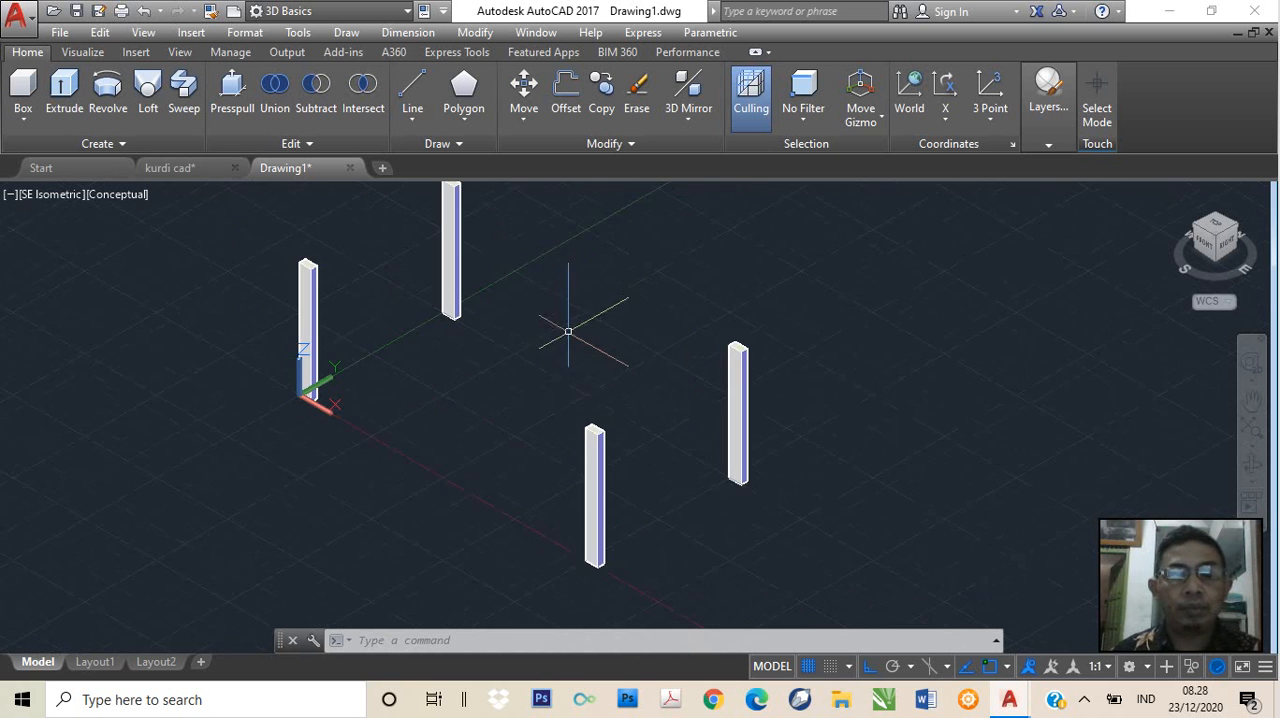
middle_drag(566, 341, 591, 375)
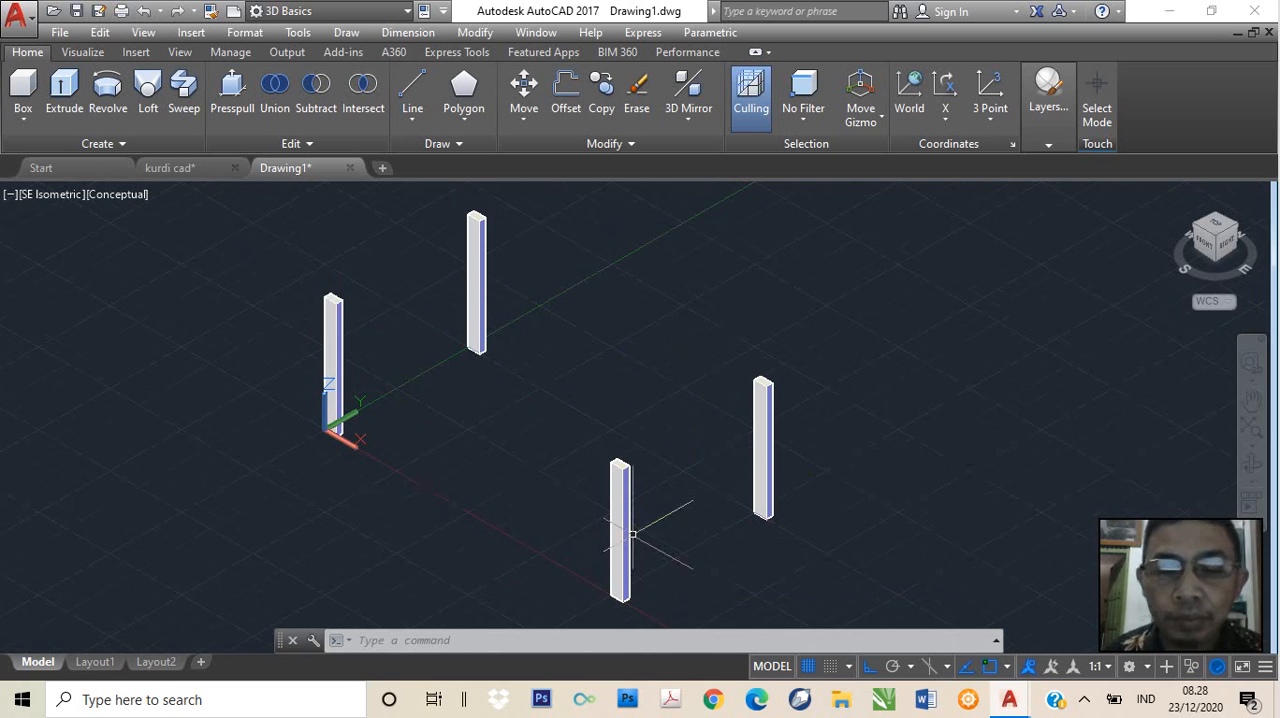
mouse_move(616, 560)
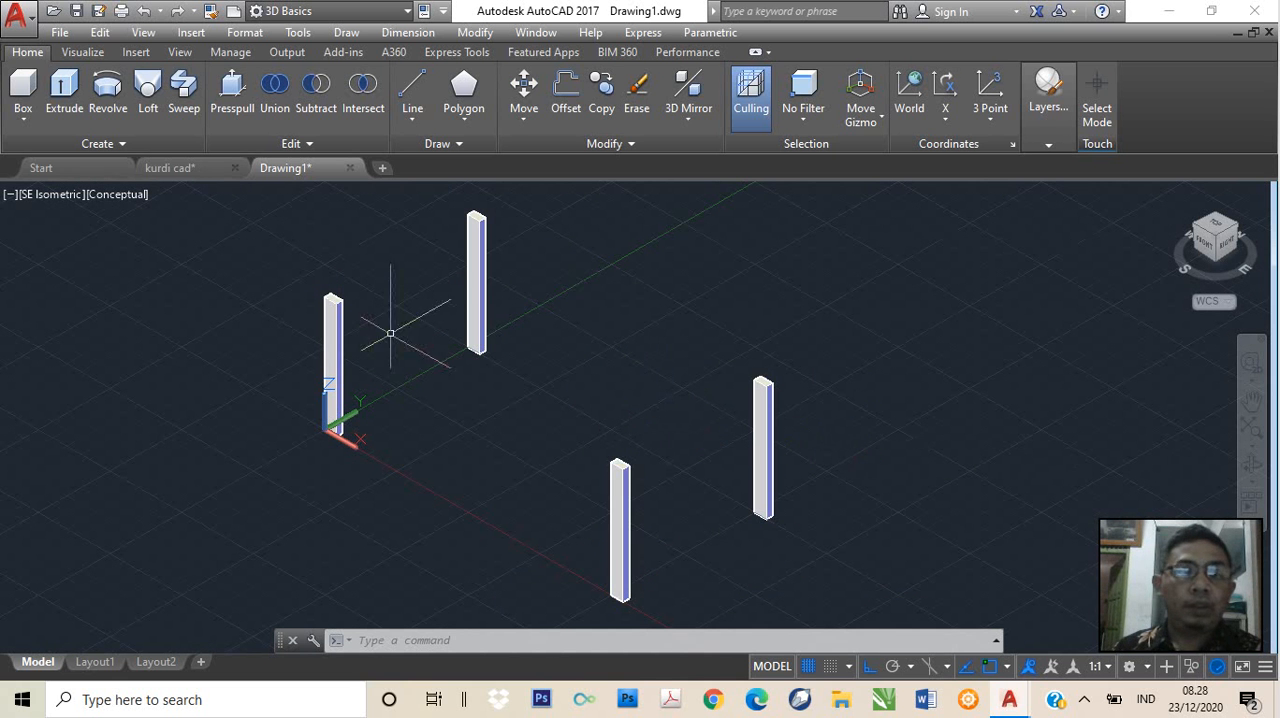
click(184, 175)
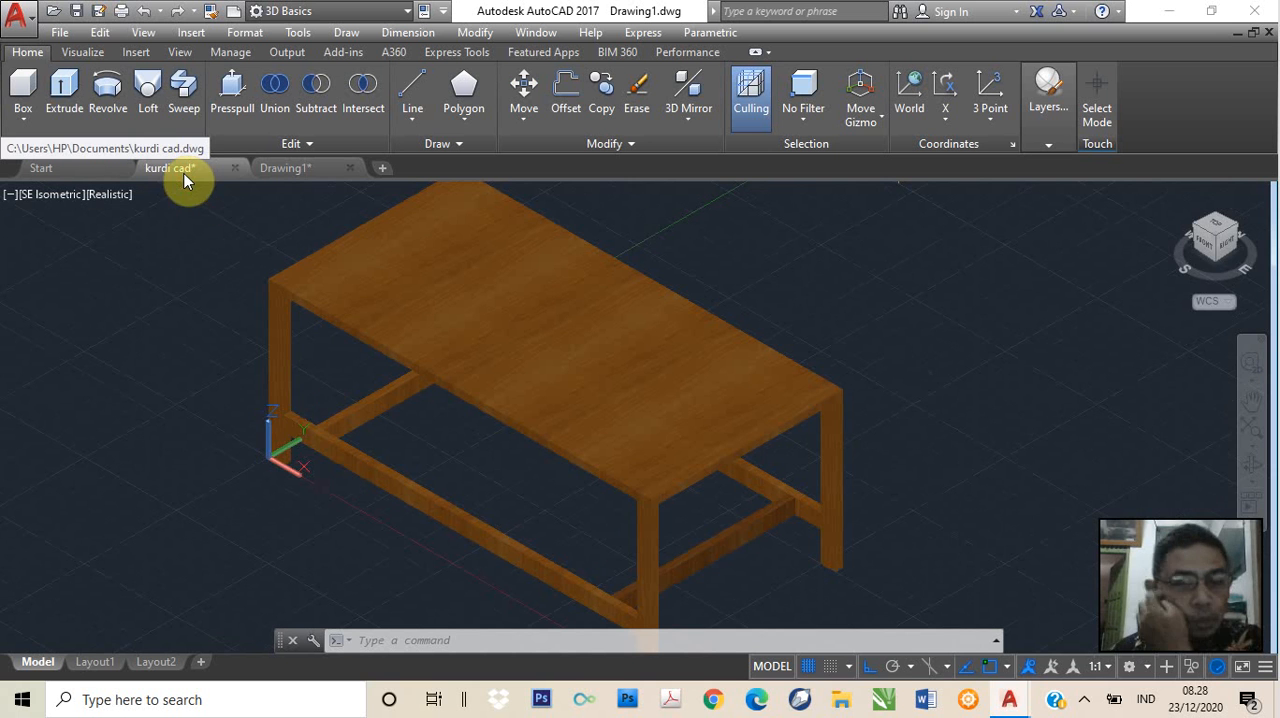
click(300, 420)
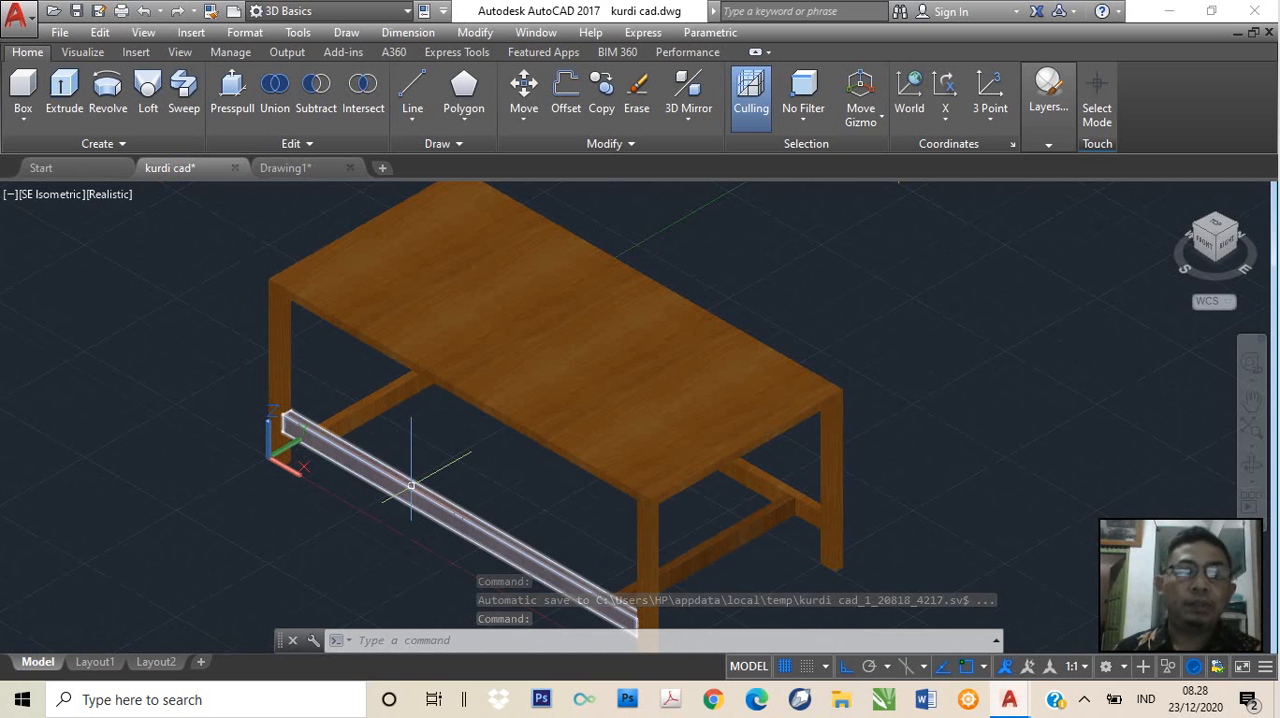
key(Escape)
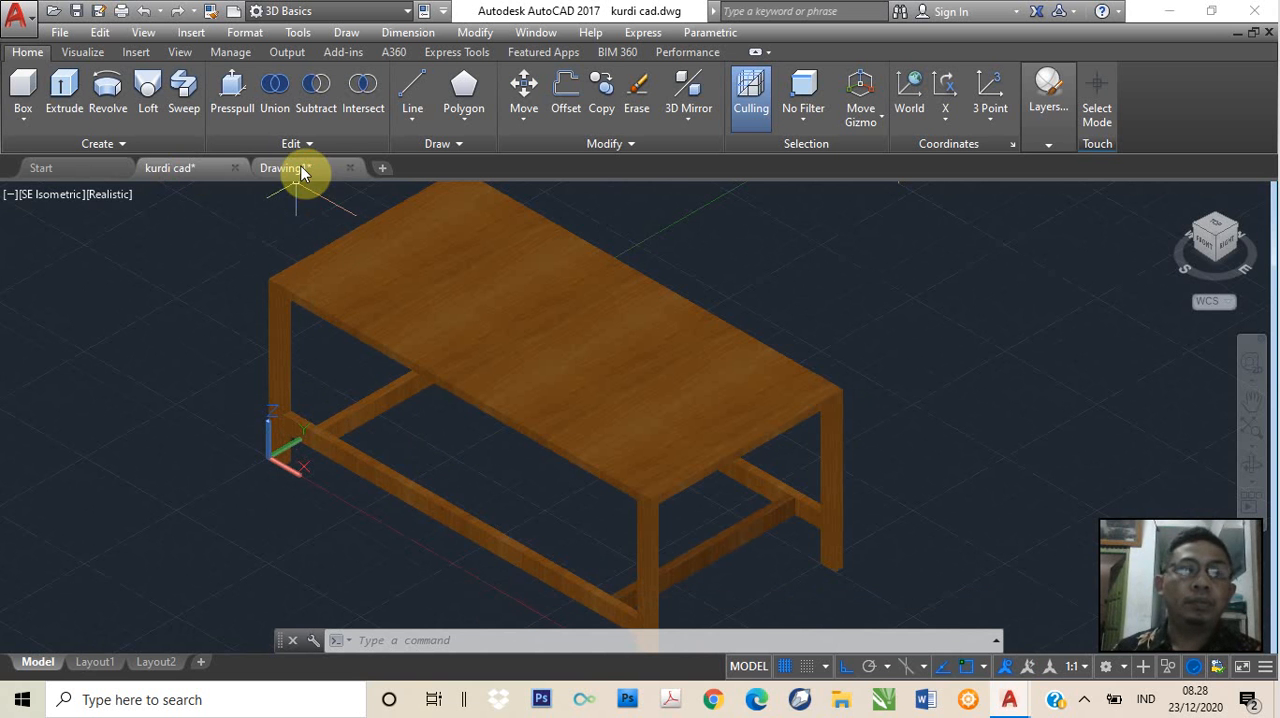
click(300, 170)
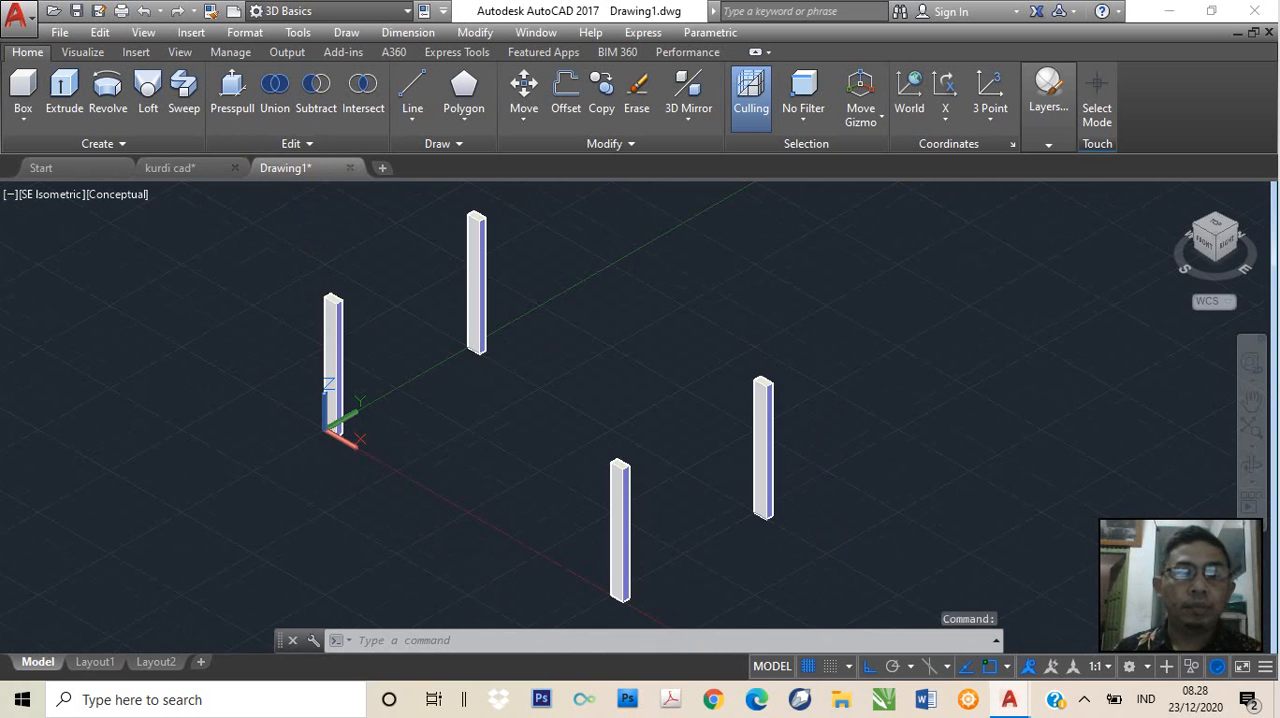
Start a box with its first corner snapped to the bottom front endpoint of the leg at the origin
scroll(409, 457, up, 2)
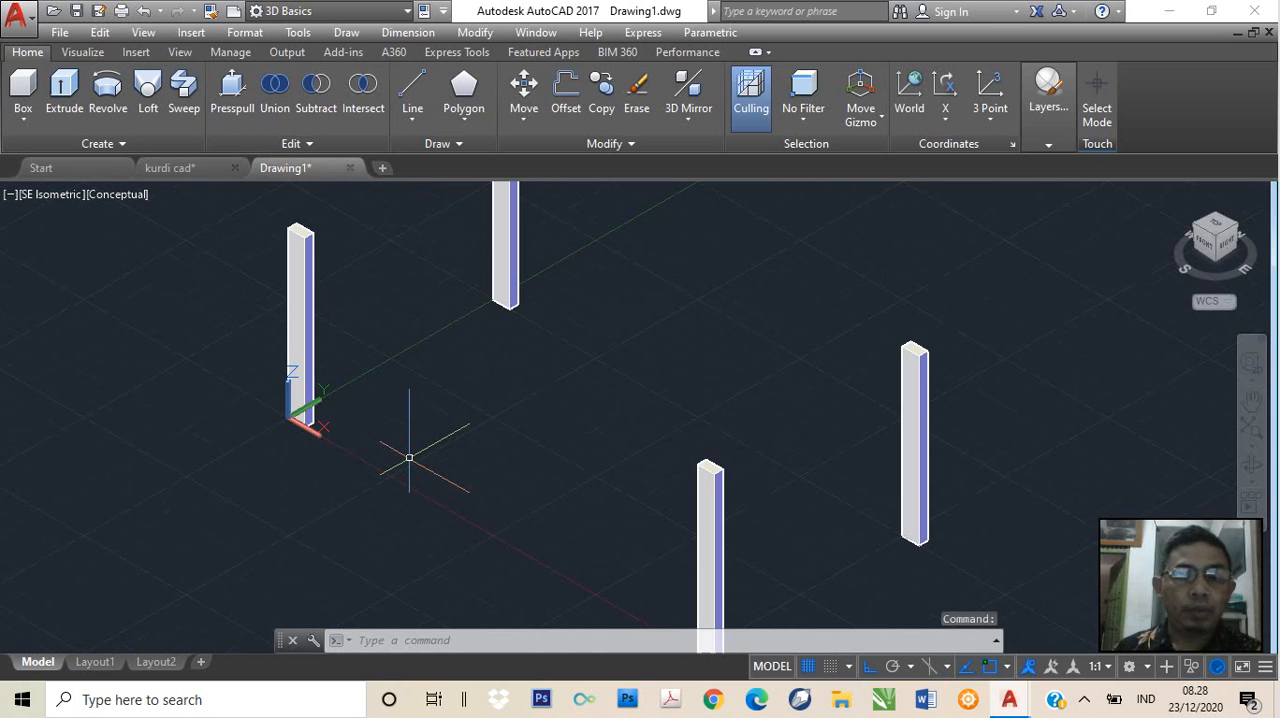
middle_drag(409, 457, 440, 414)
scroll(443, 394, up, 2)
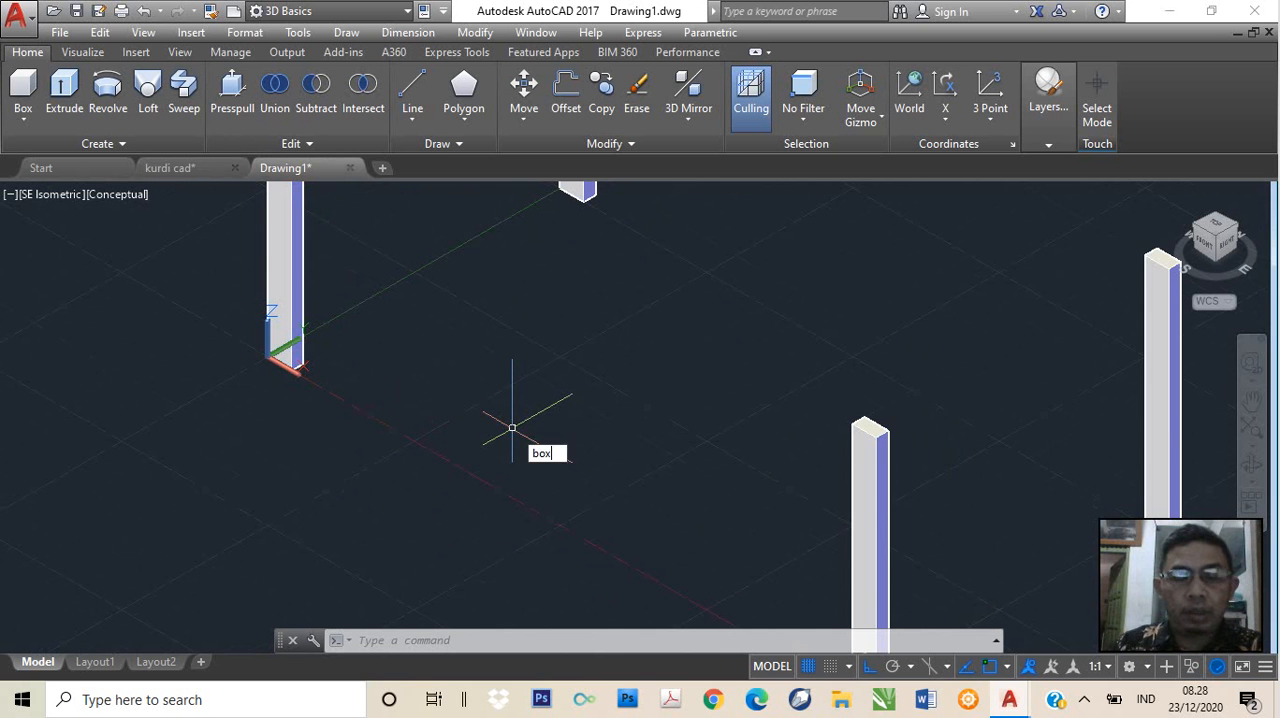
key(Return)
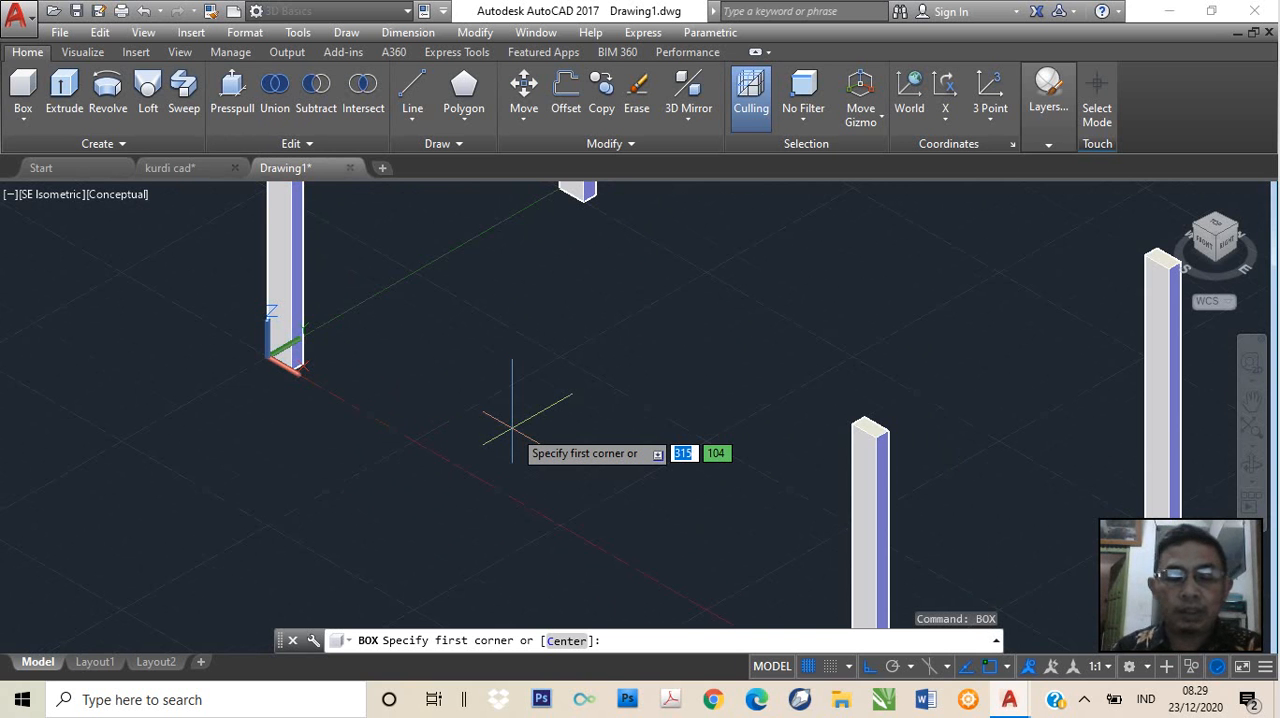
text(en)
text(d)
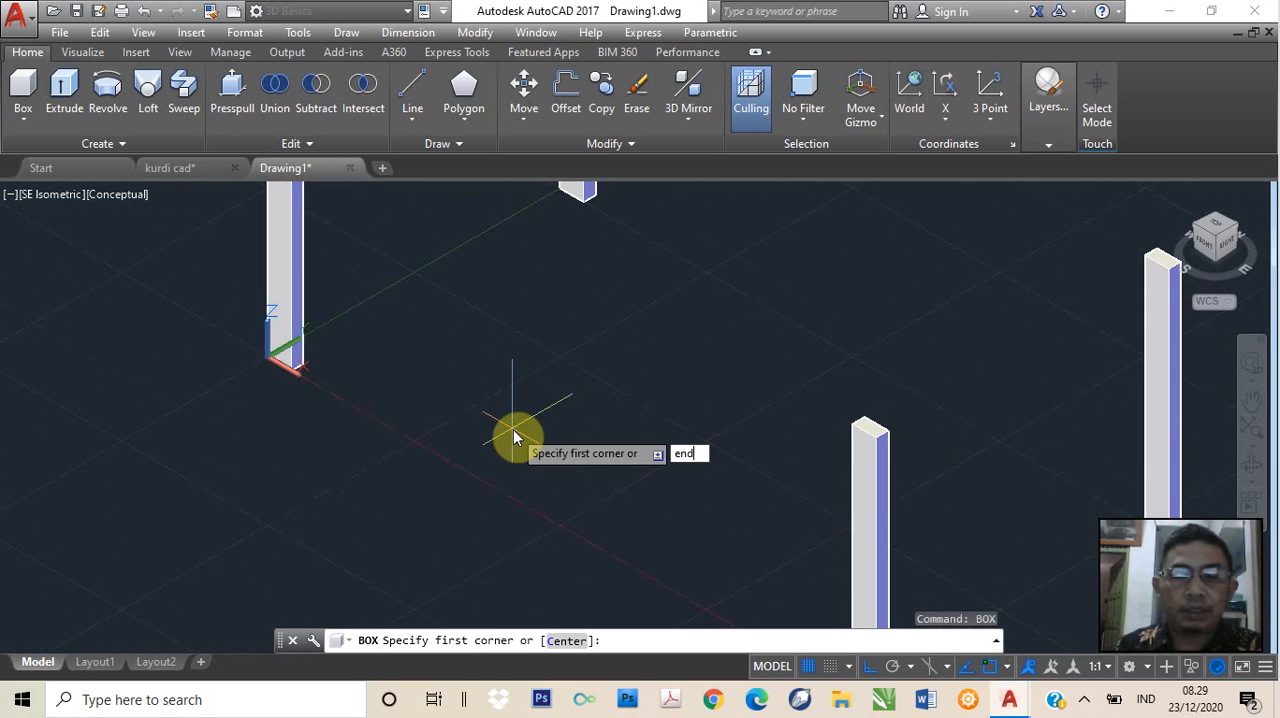
key(Return)
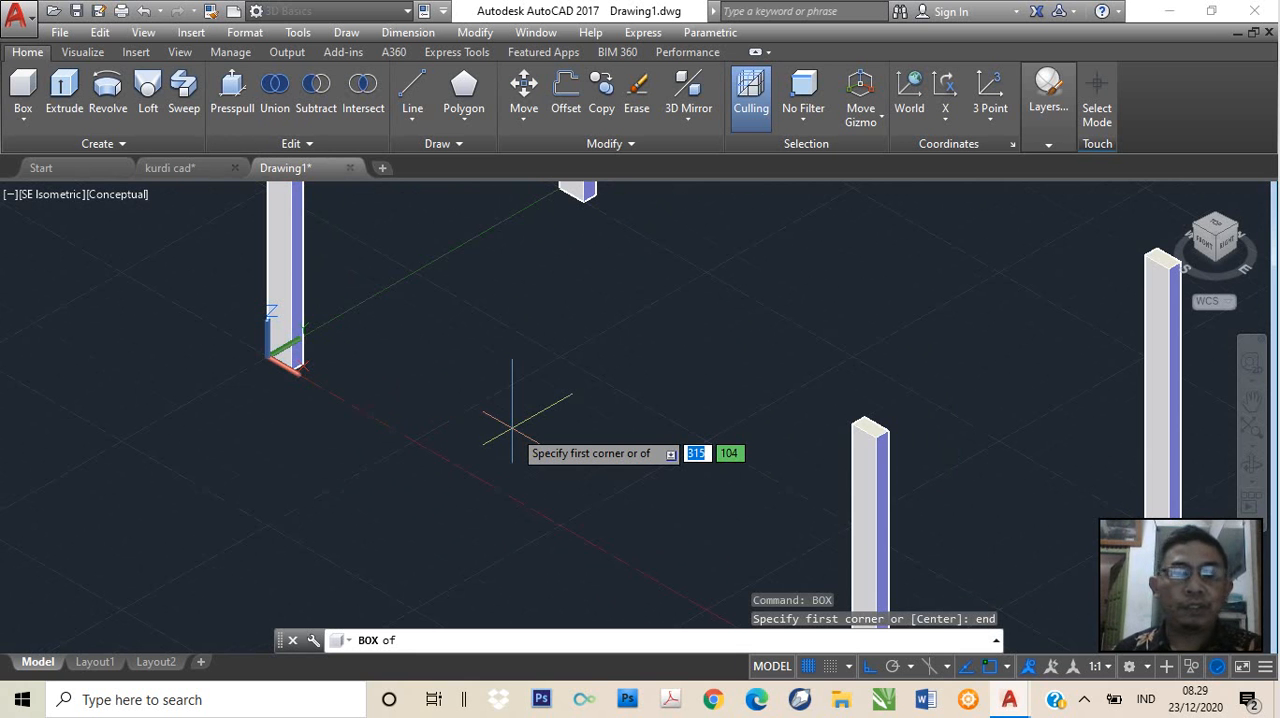
click(290, 370)
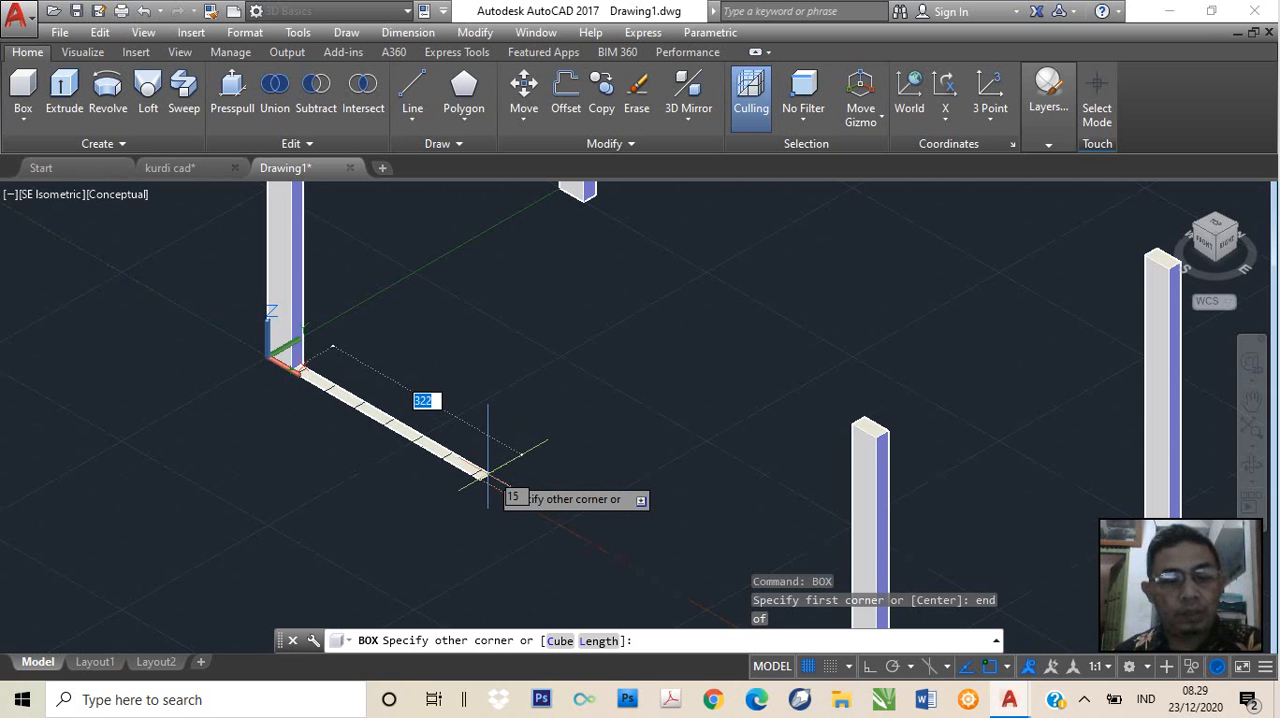
key(F8)
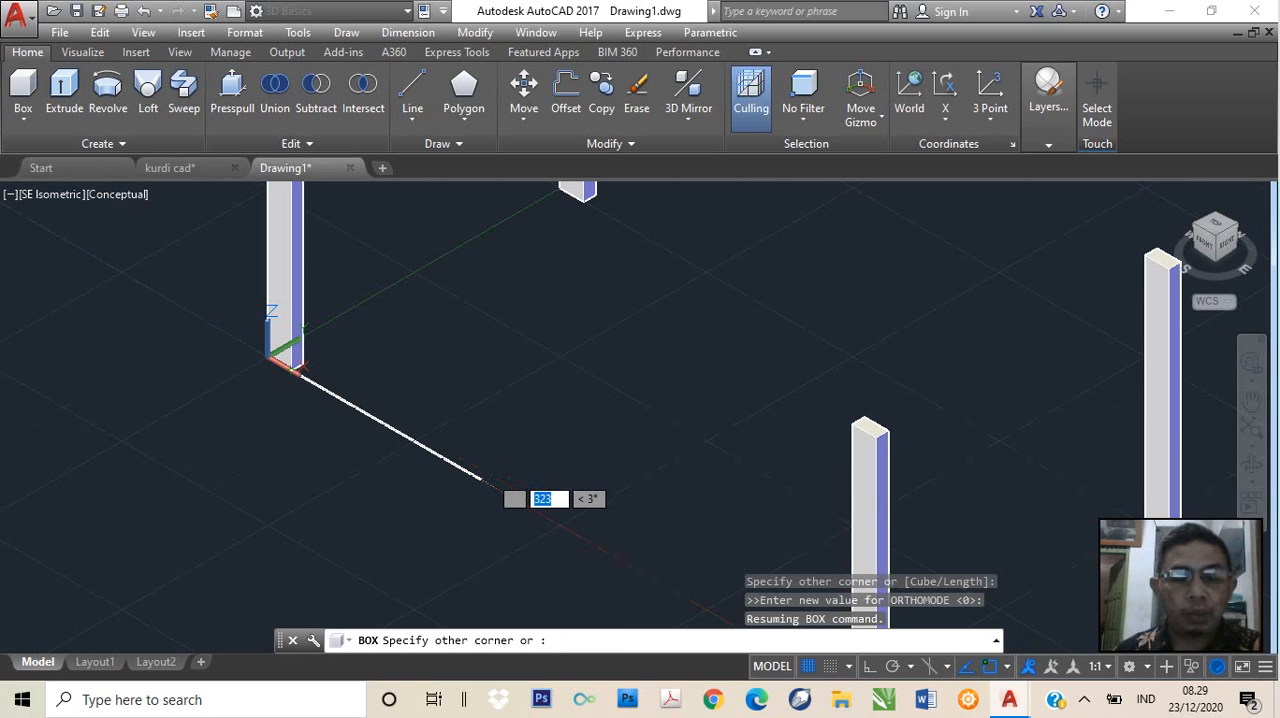
text(960)
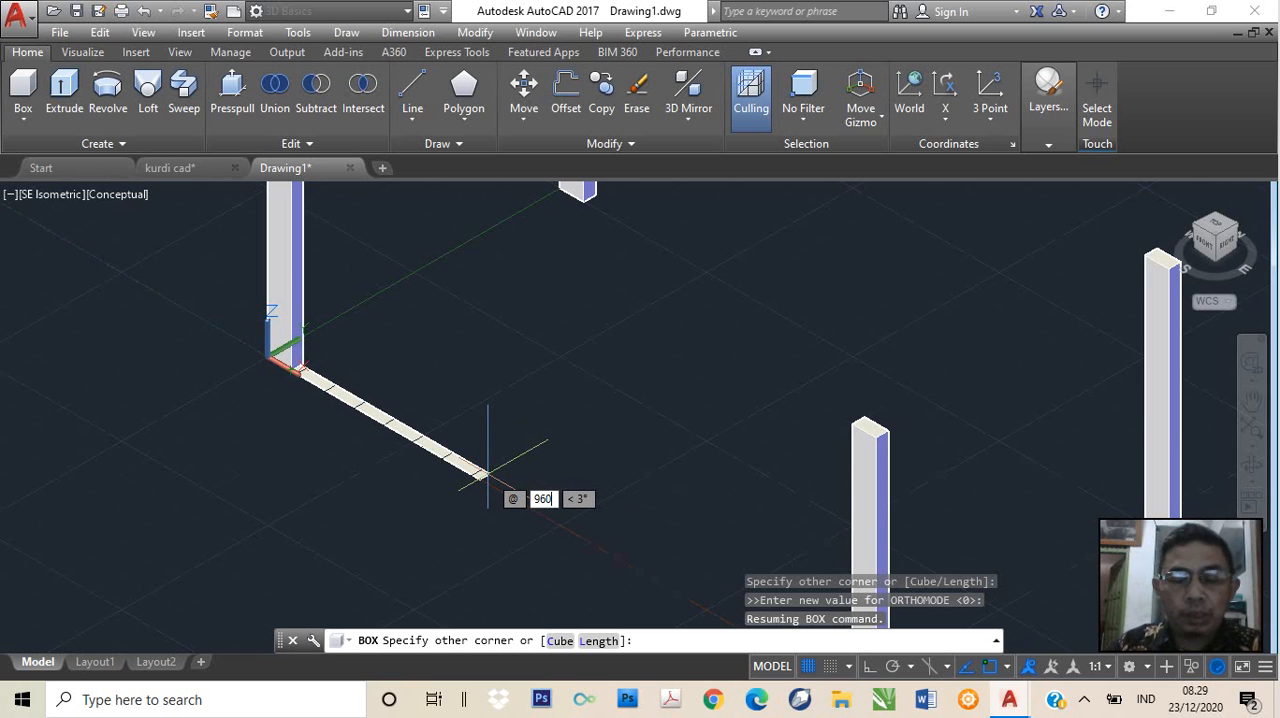
key(Tab)
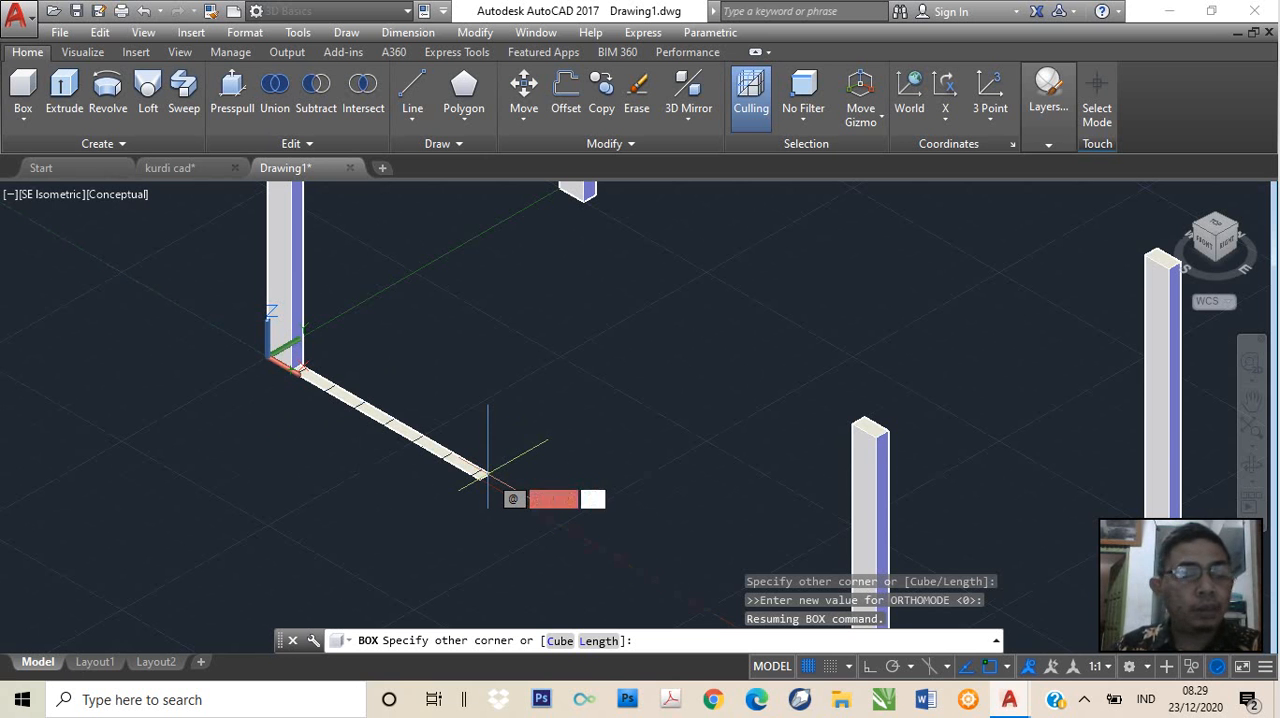
text(20)
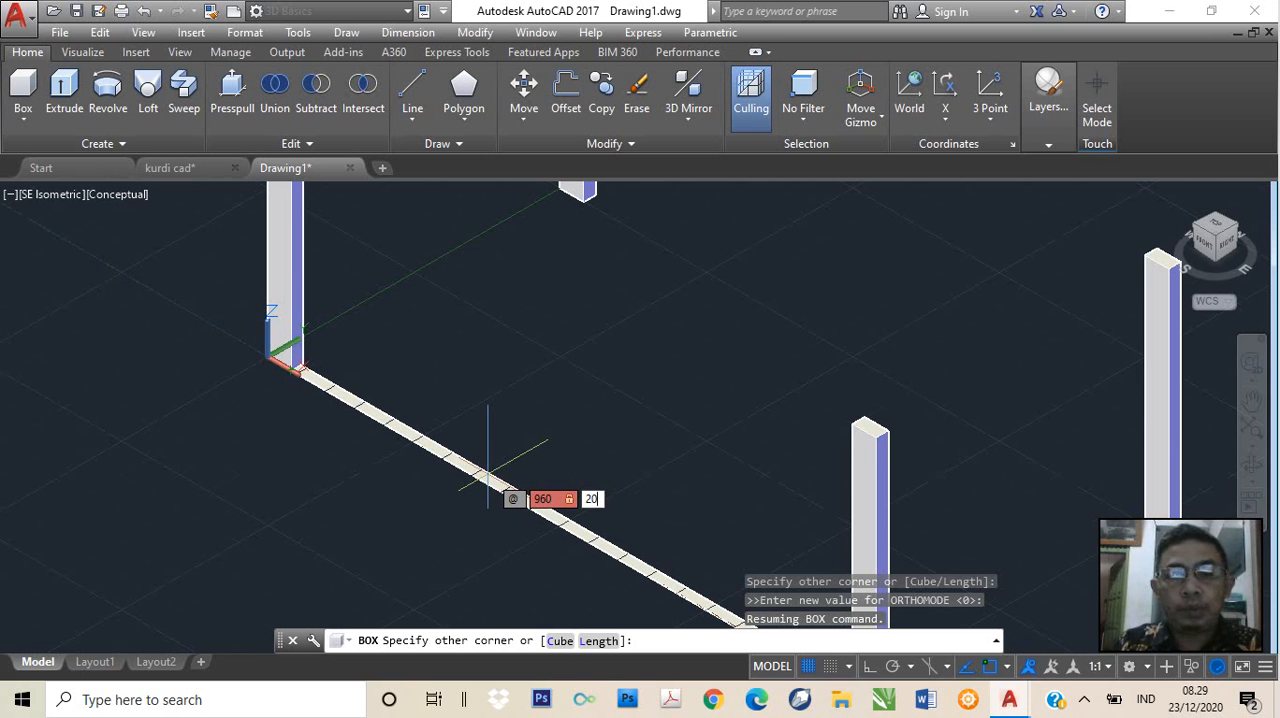
key(Tab)
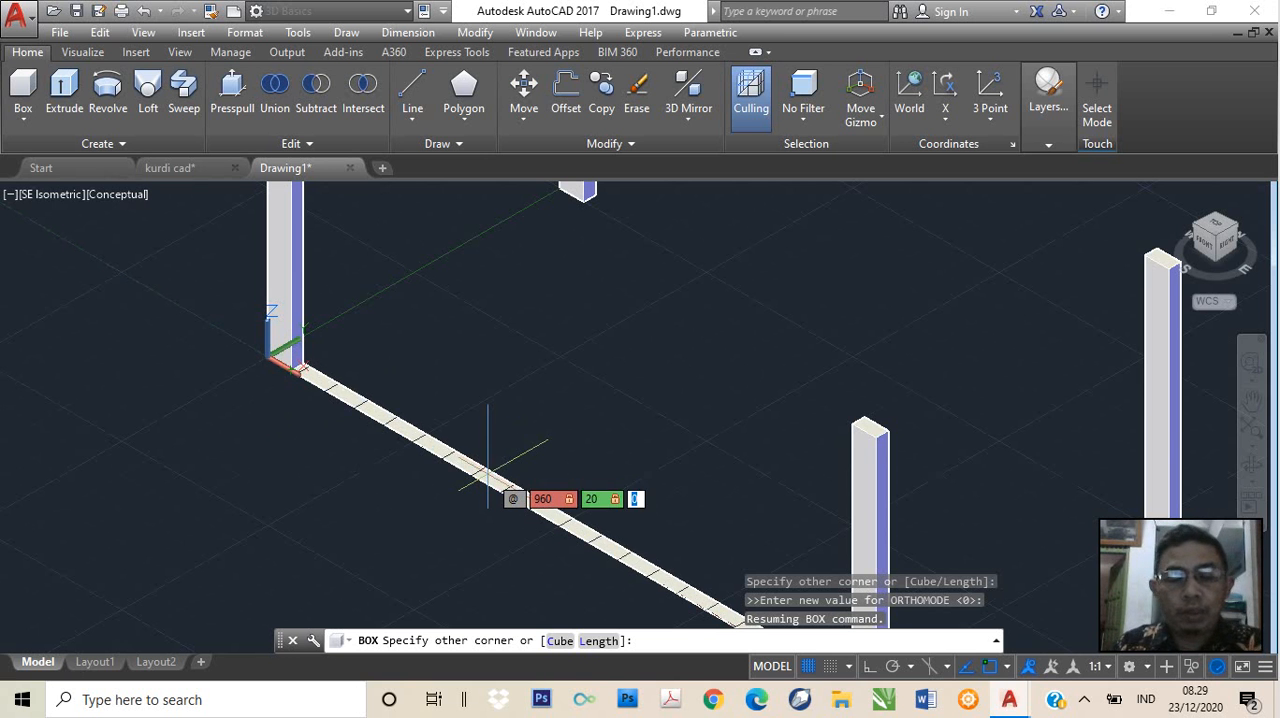
text(40)
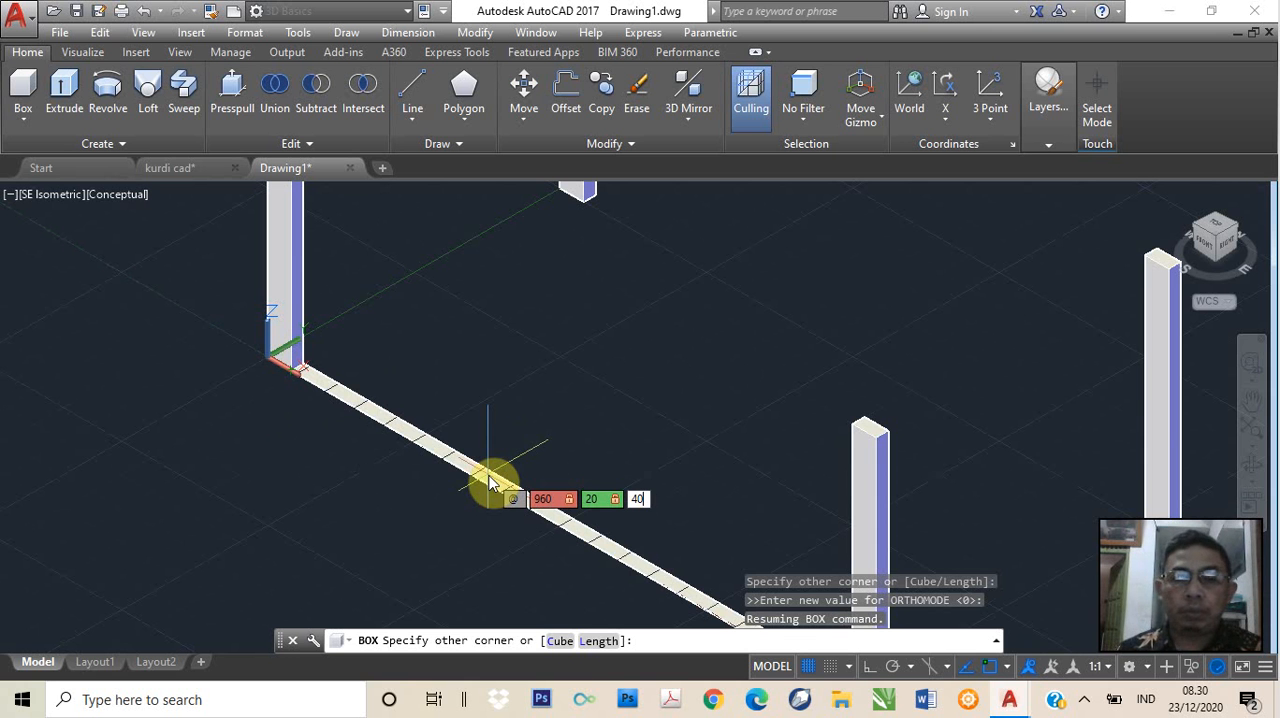
key(Return)
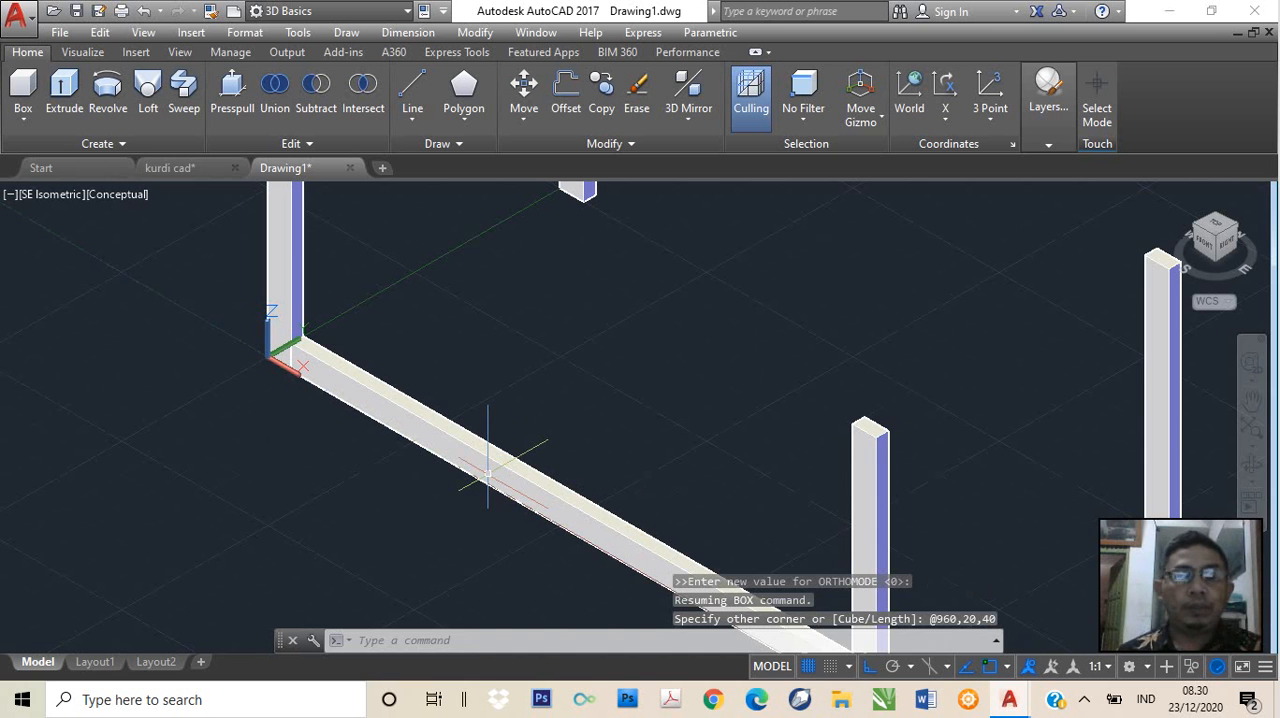
scroll(720, 443, down, 2)
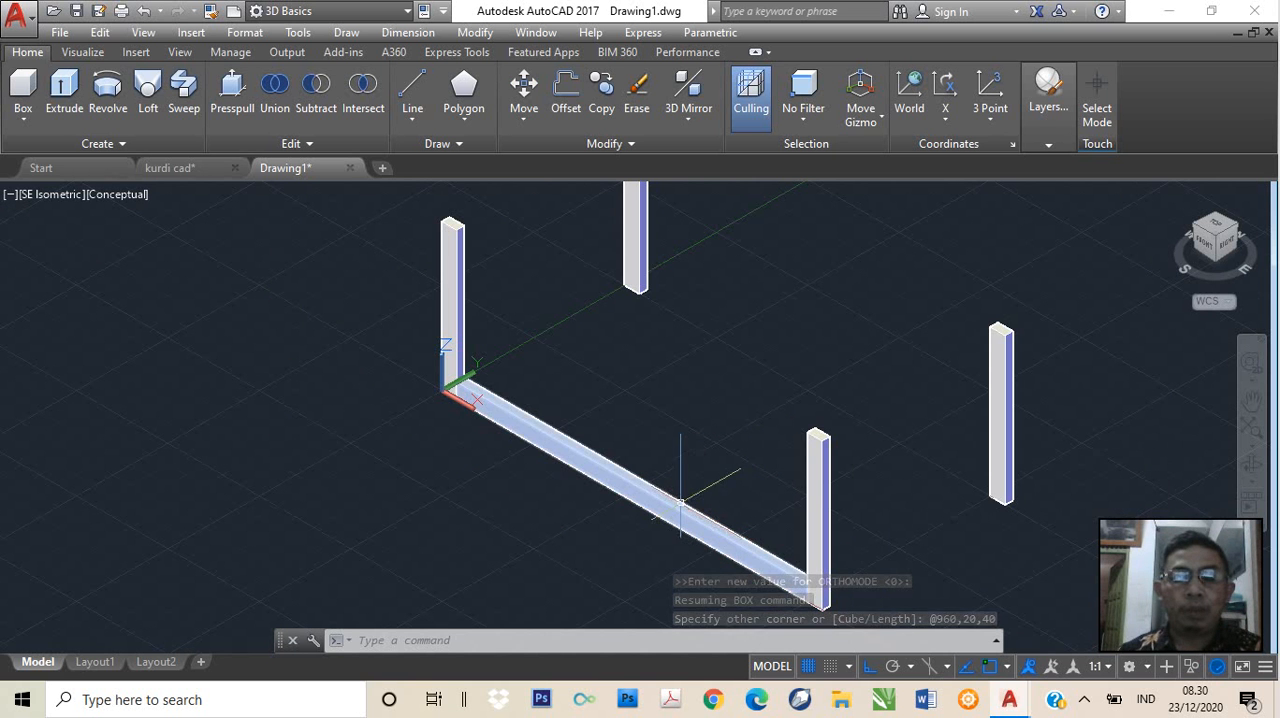
scroll(640, 497, up, 3)
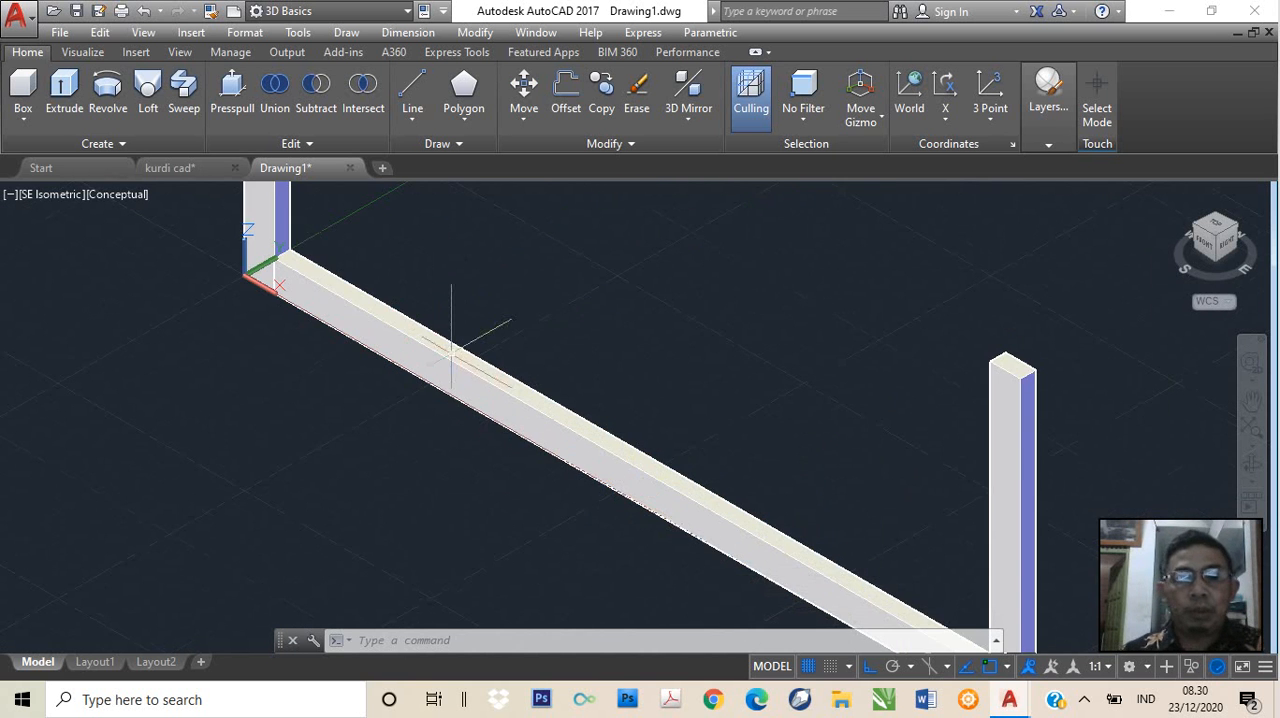
scroll(570, 436, down, 2)
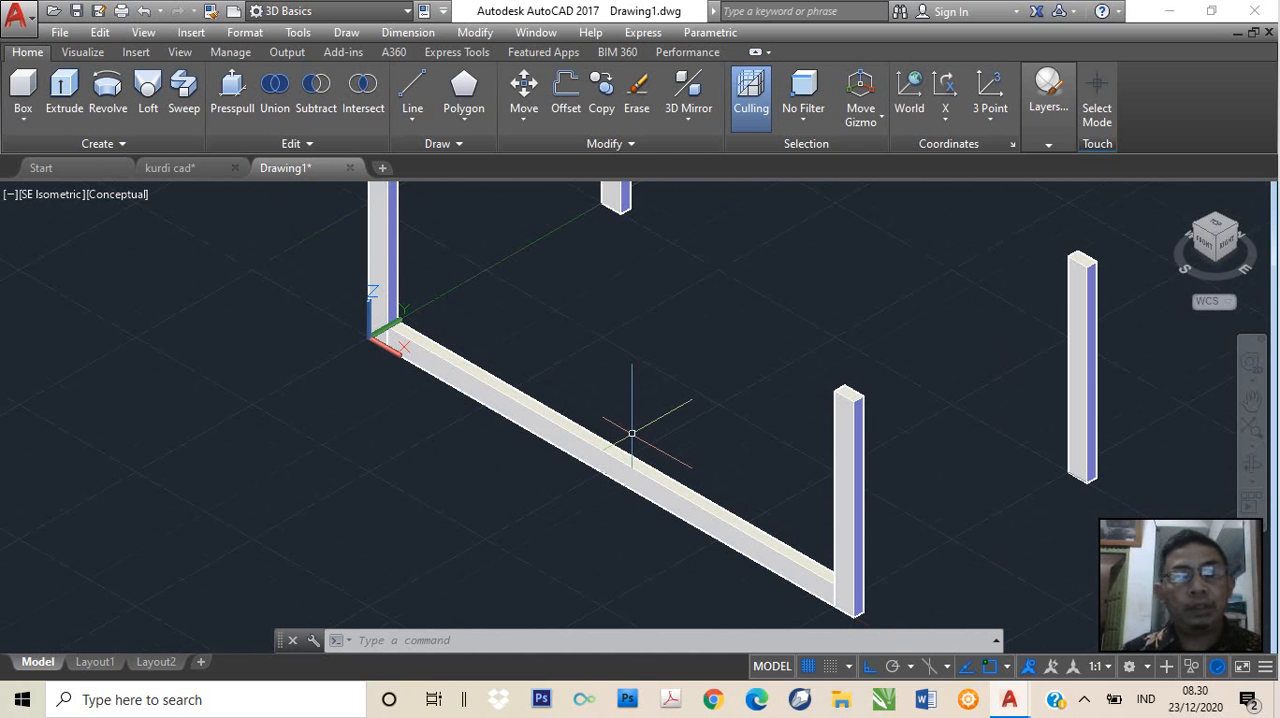
Start moving the long front rail, using 0,0,0 as the base point
scroll(626, 440, up, 2)
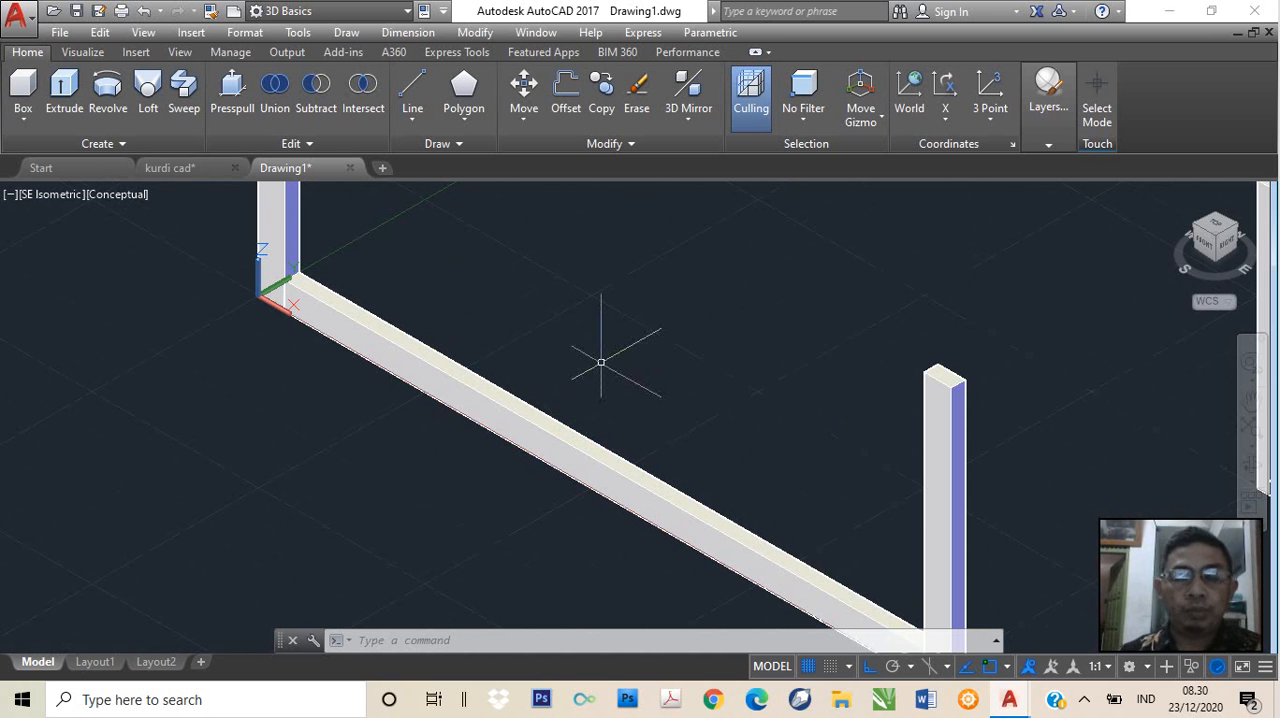
text(MOve)
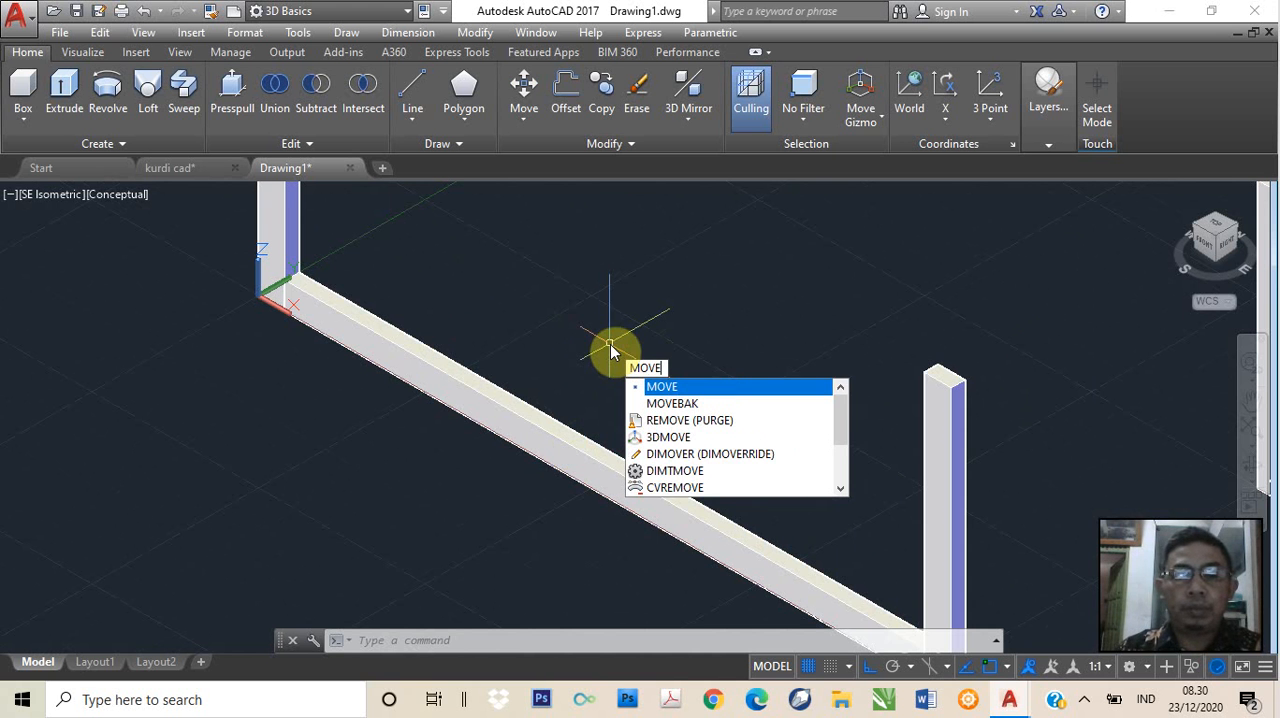
key(Return)
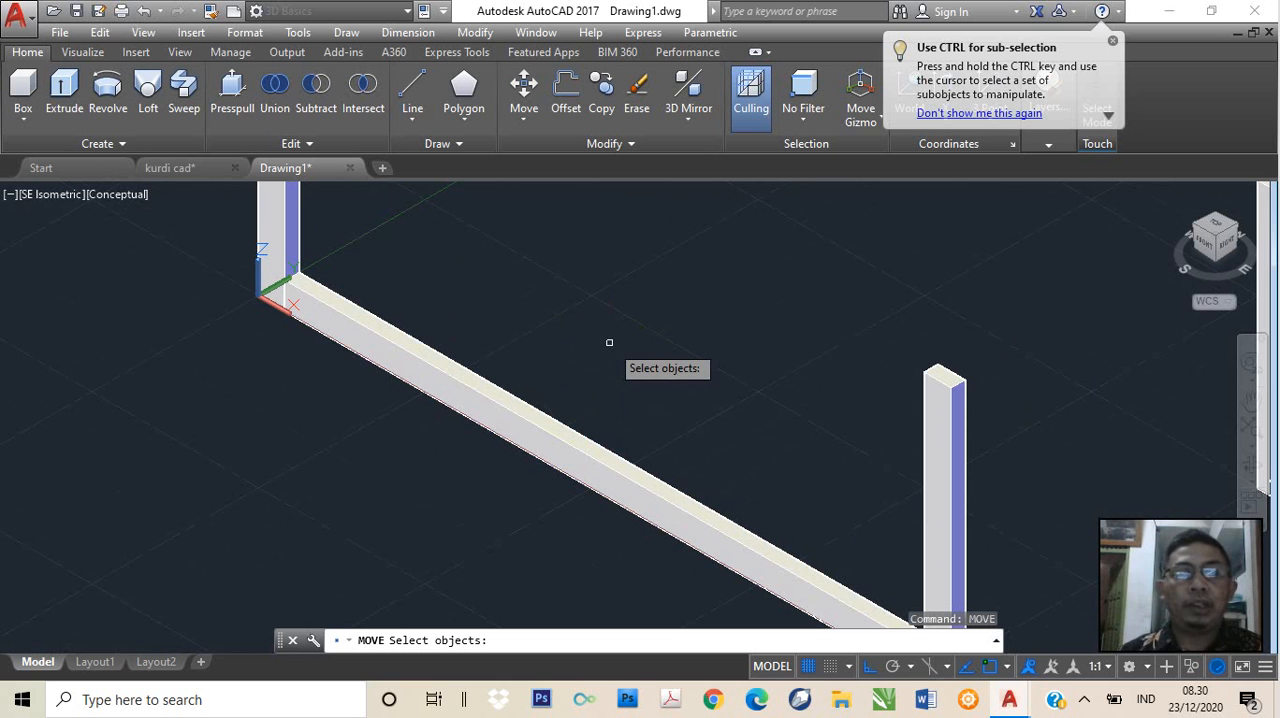
click(521, 408)
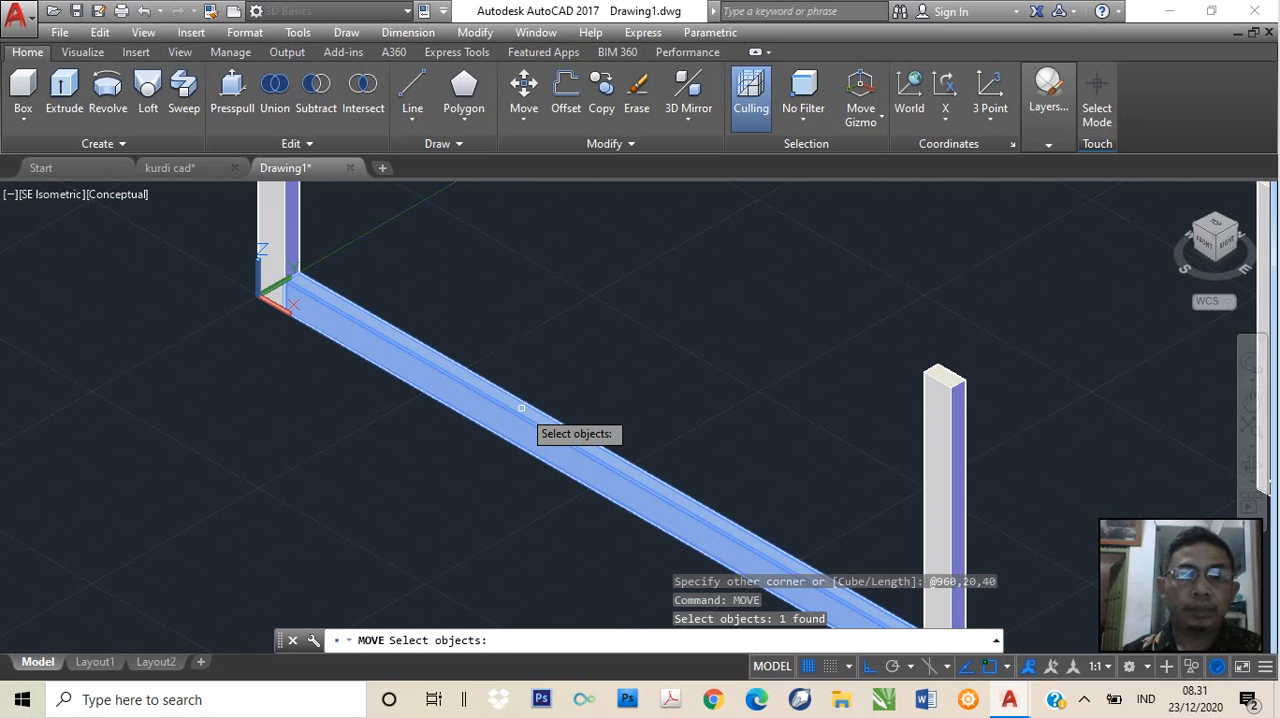
key(Return)
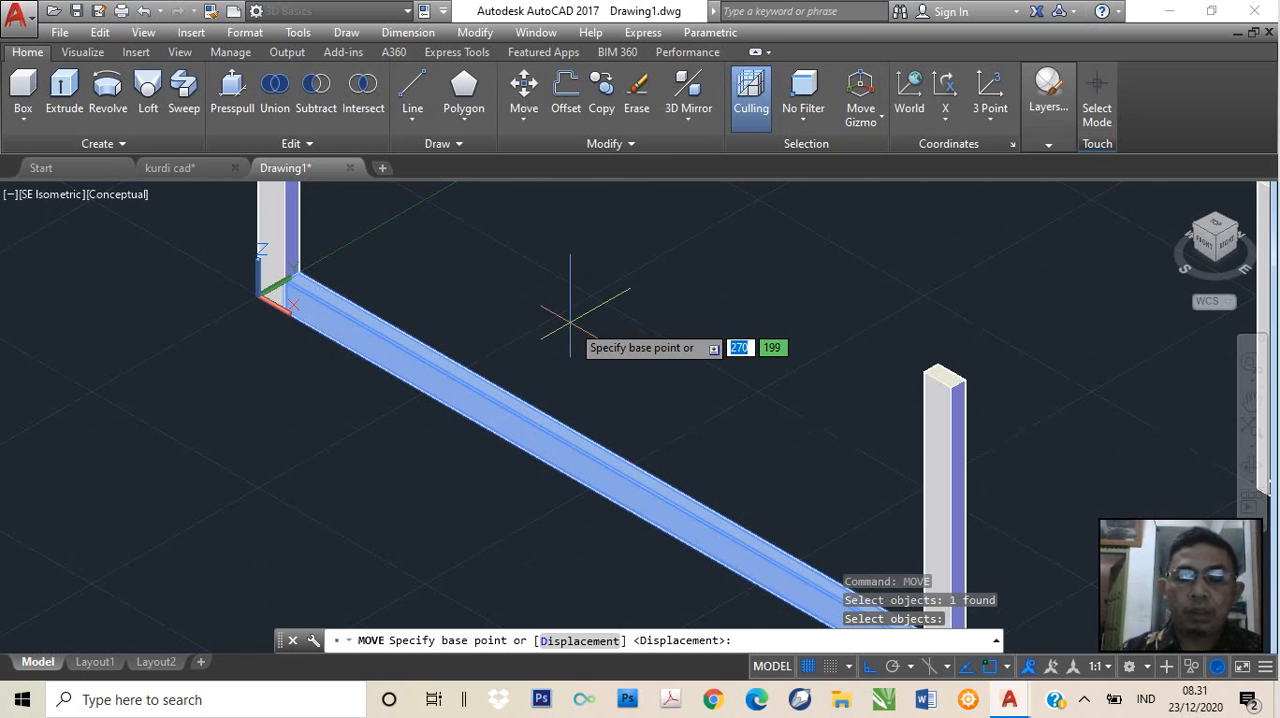
text(0)
key(Tab)
text(0)
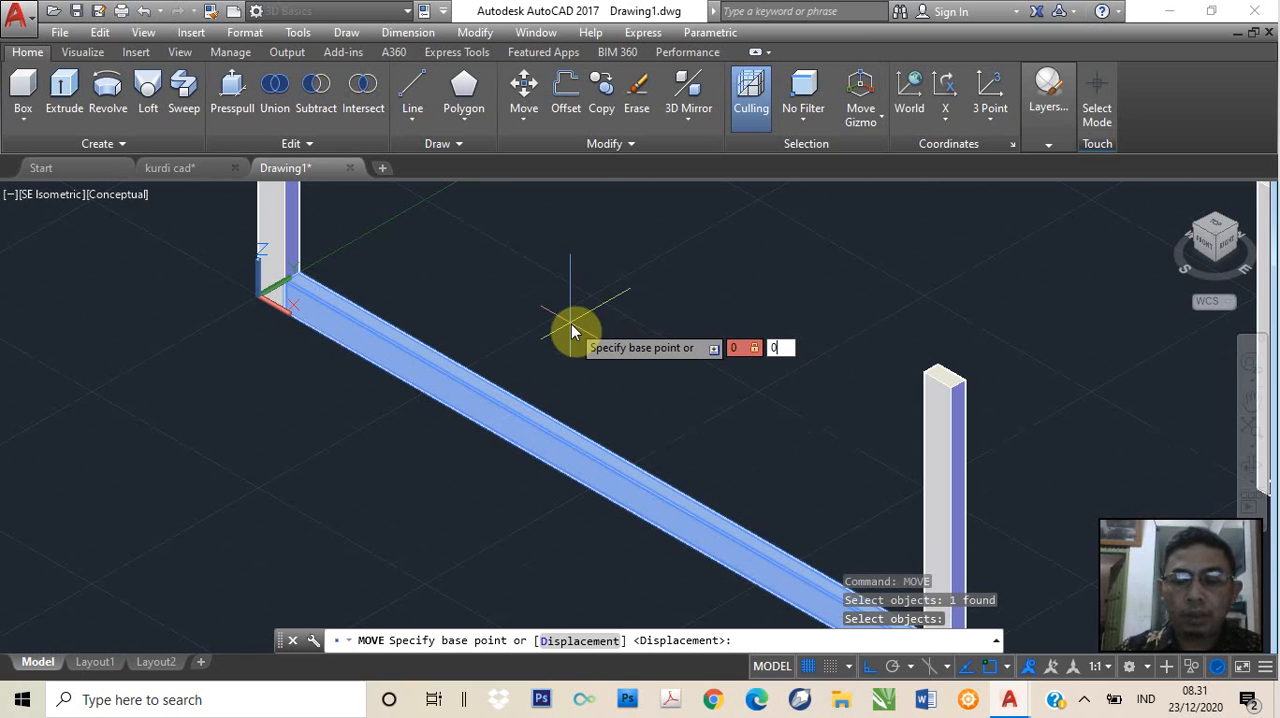
key(Tab)
text(0)
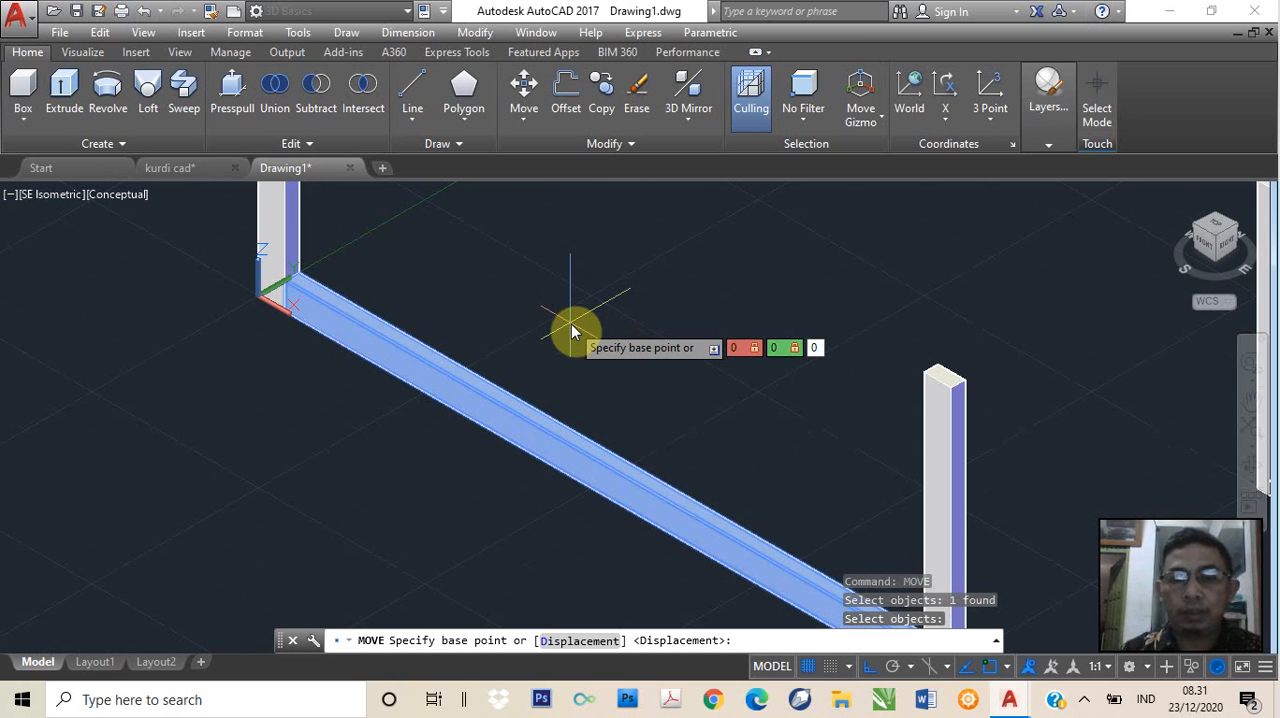
key(Return)
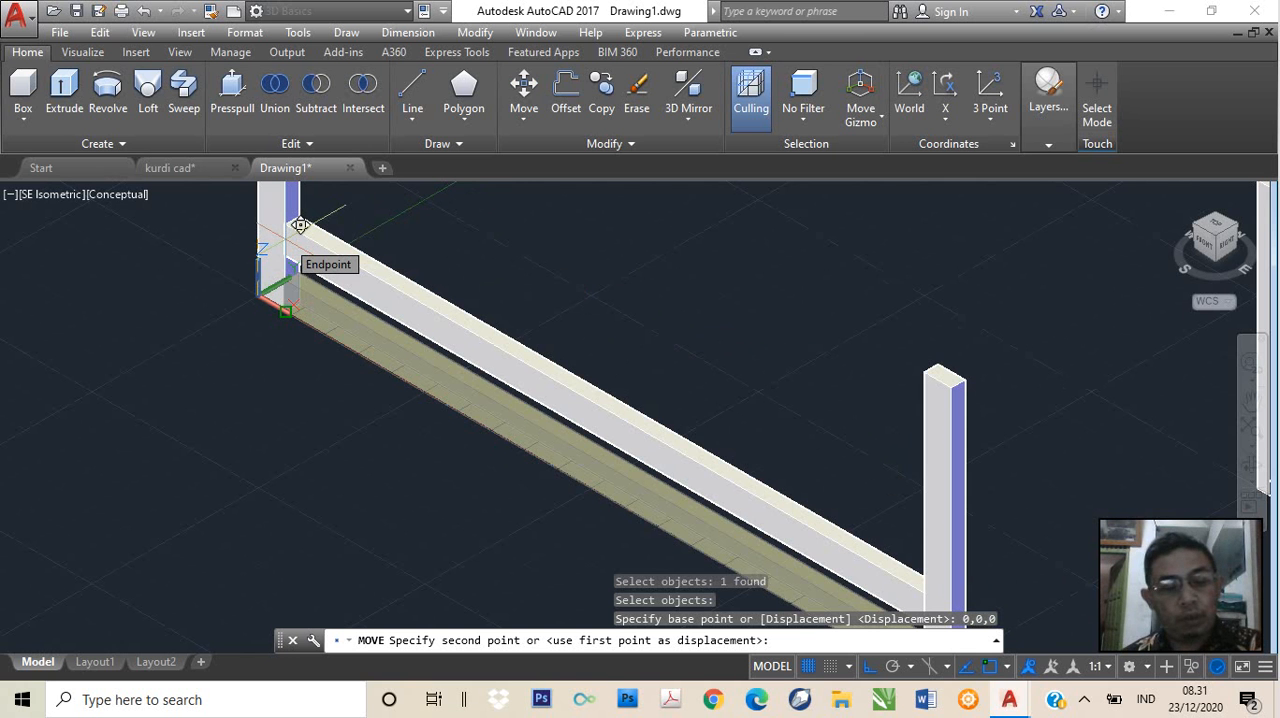
Toggle Ortho mode and raise the long front rail with a second point at @0,0,80
key(F8)
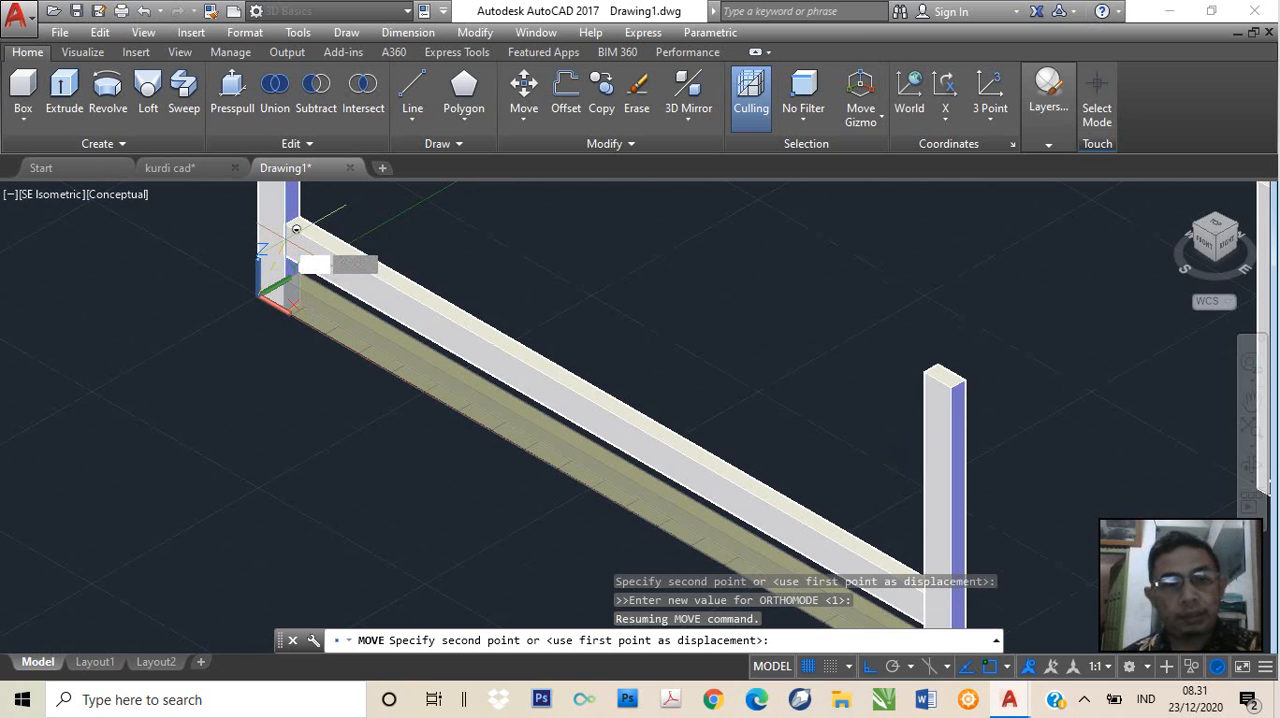
text(0)
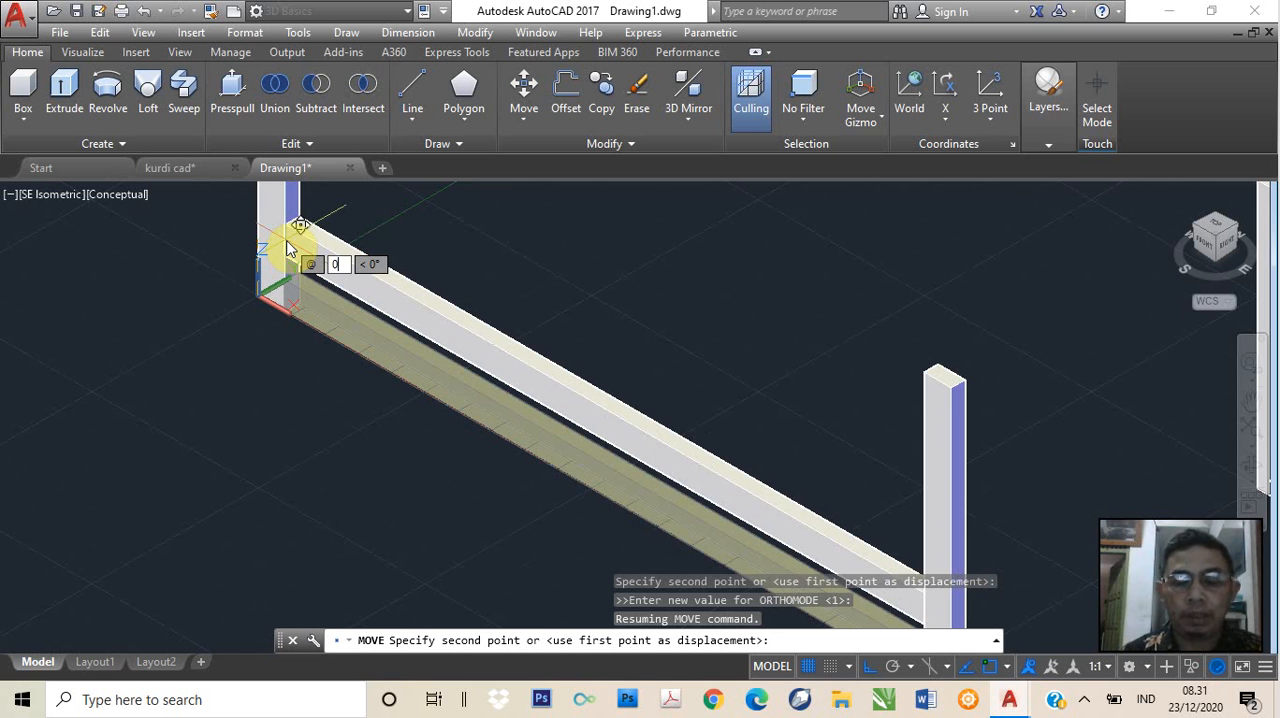
text(,0)
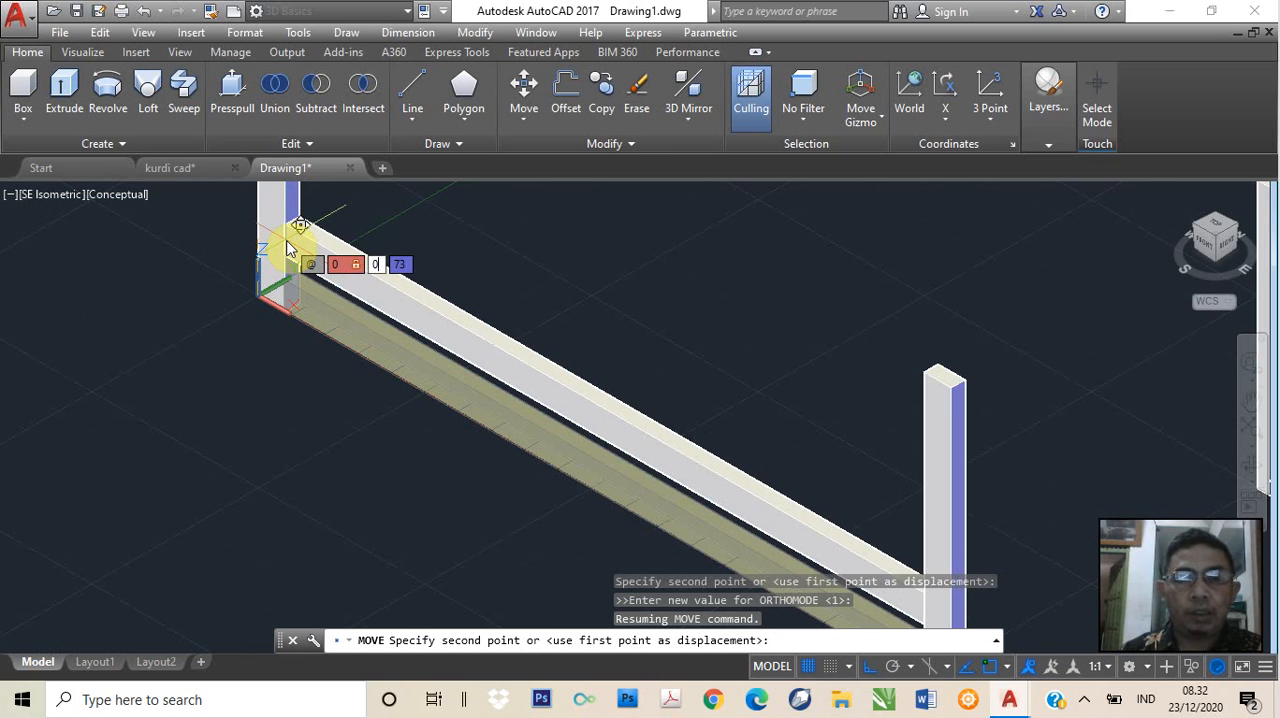
text(,)
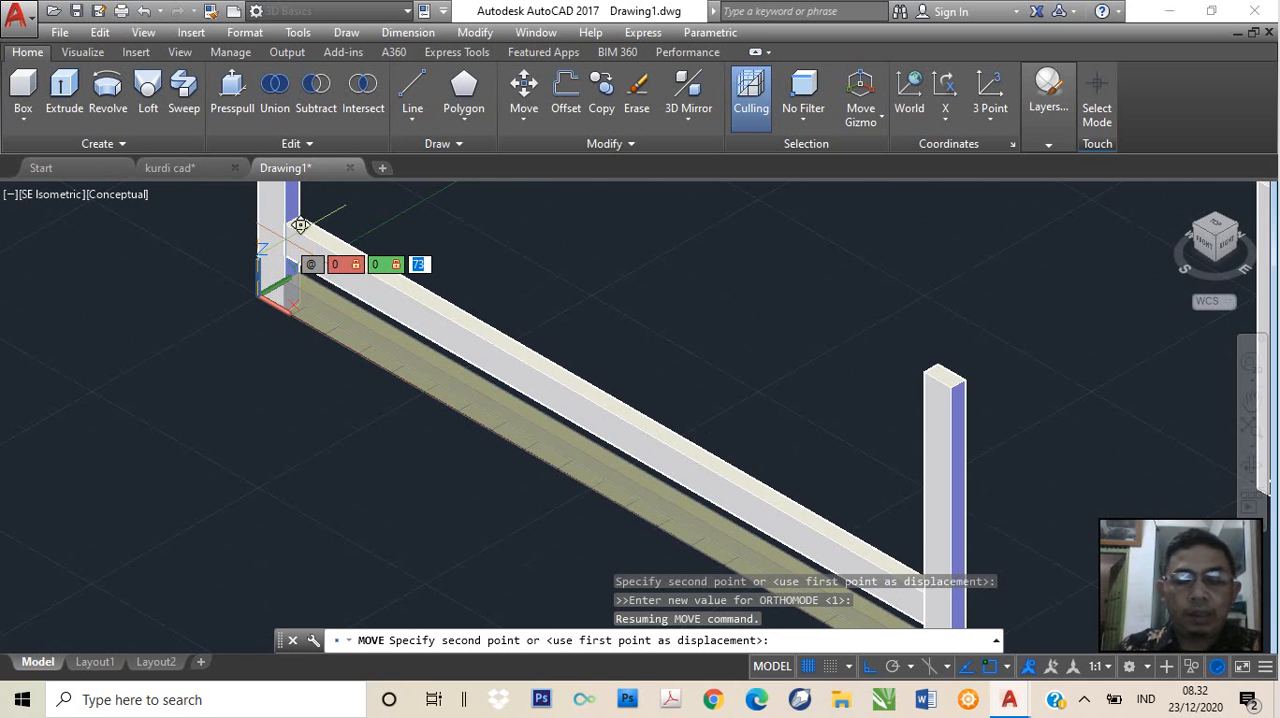
text(80)
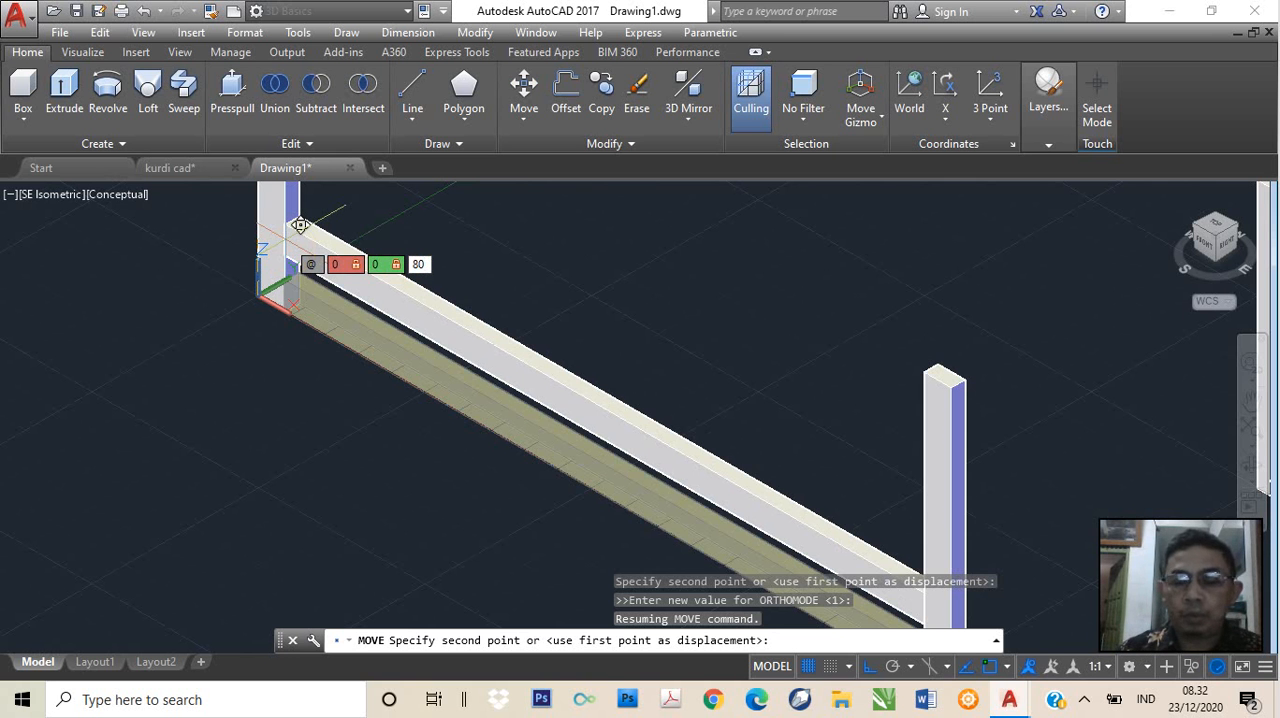
key(Return)
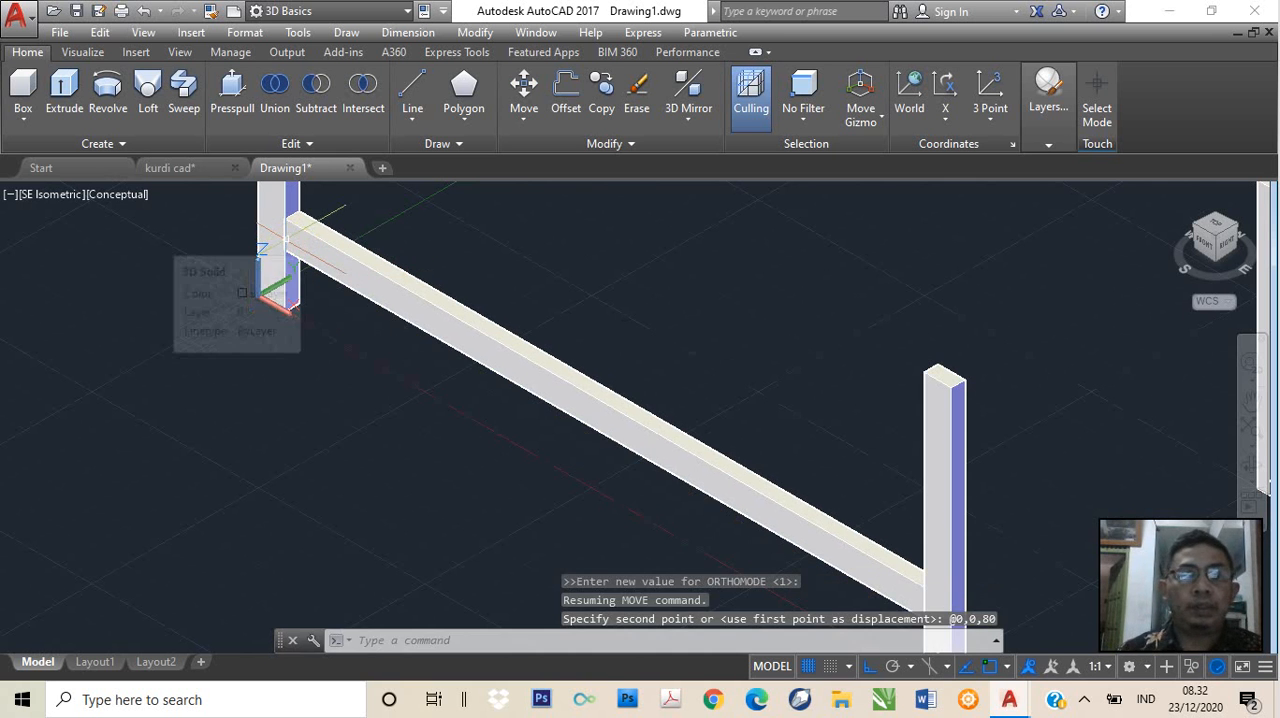
Undo the last zoom and the upward move of the long front rail
scroll(595, 443, down, 2)
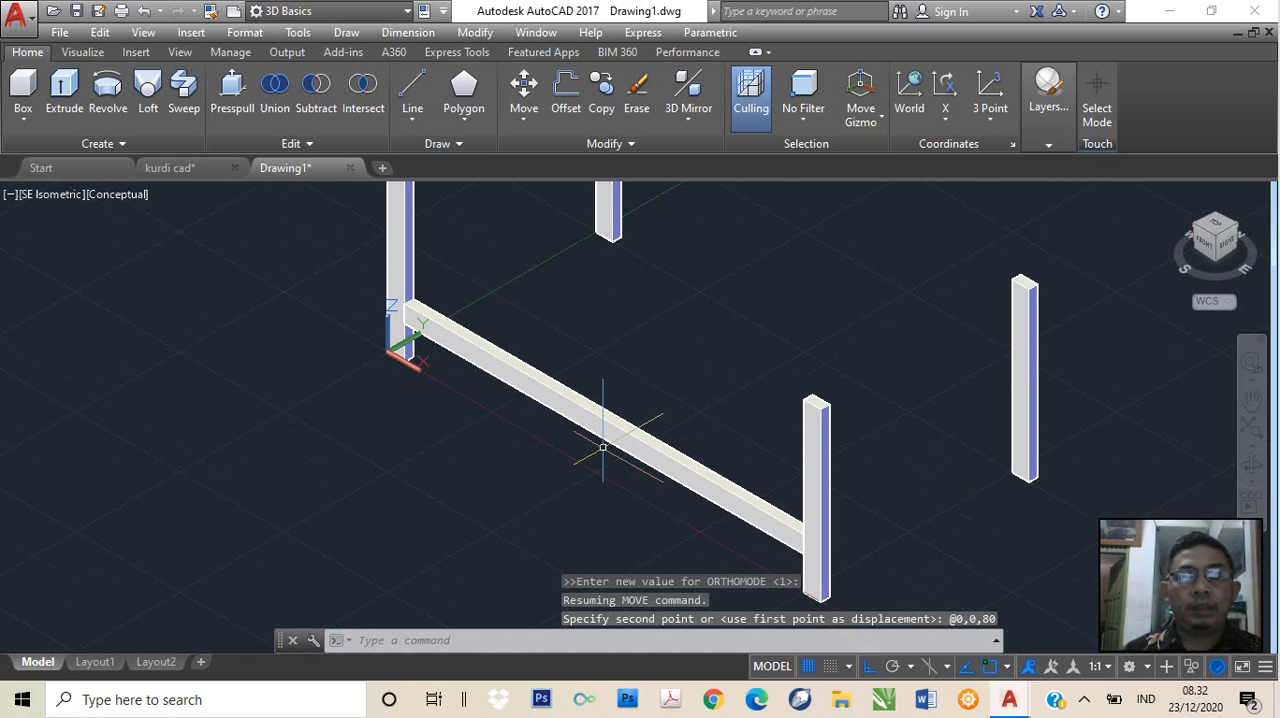
scroll(551, 445, up, 2)
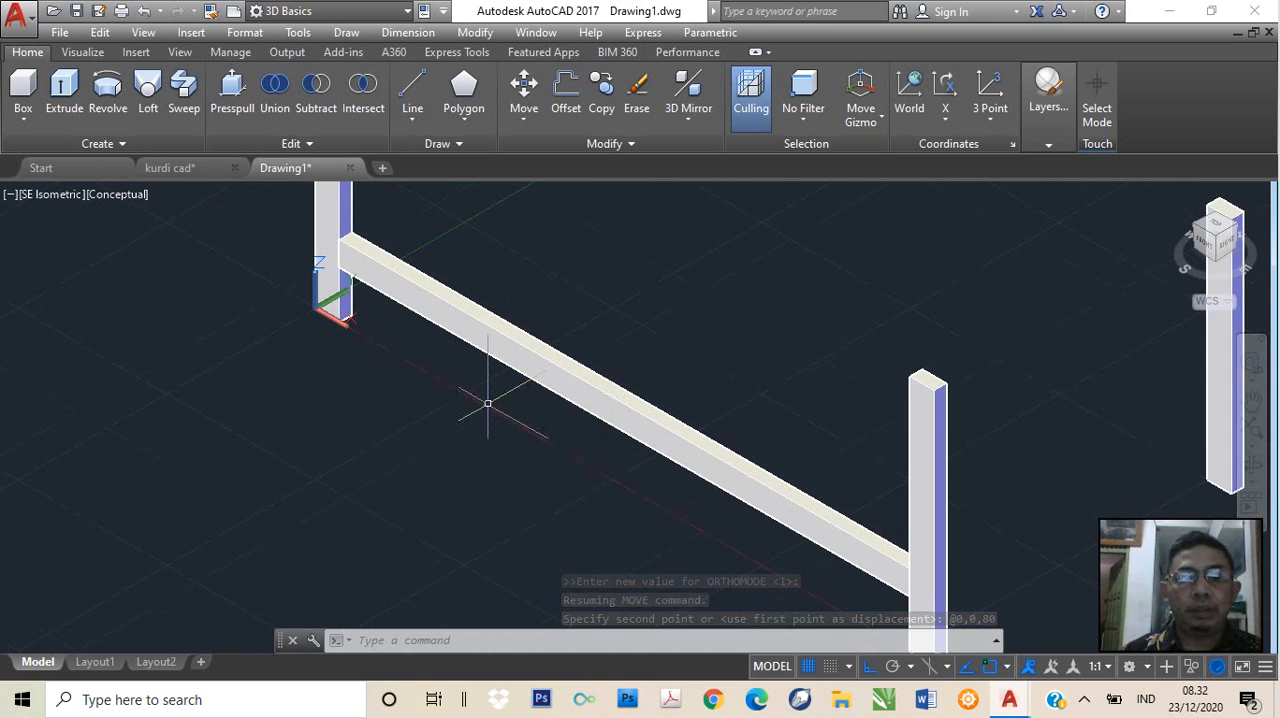
click(470, 342)
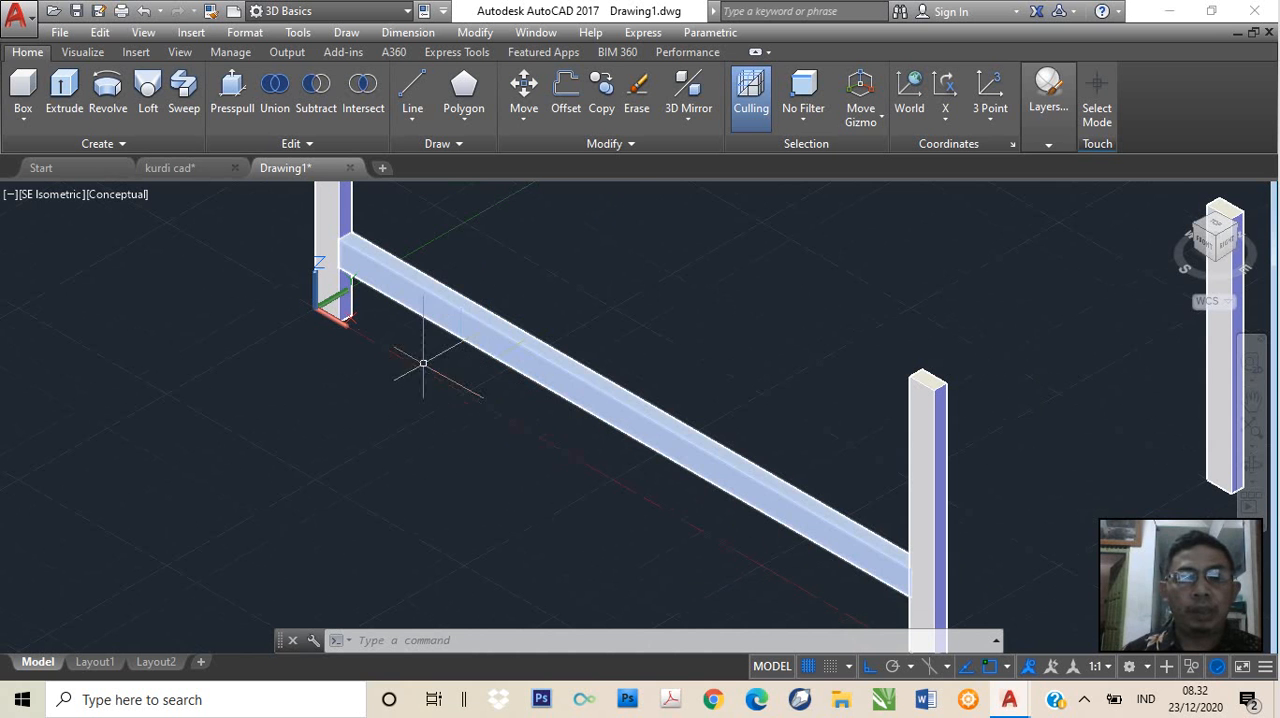
key(Escape)
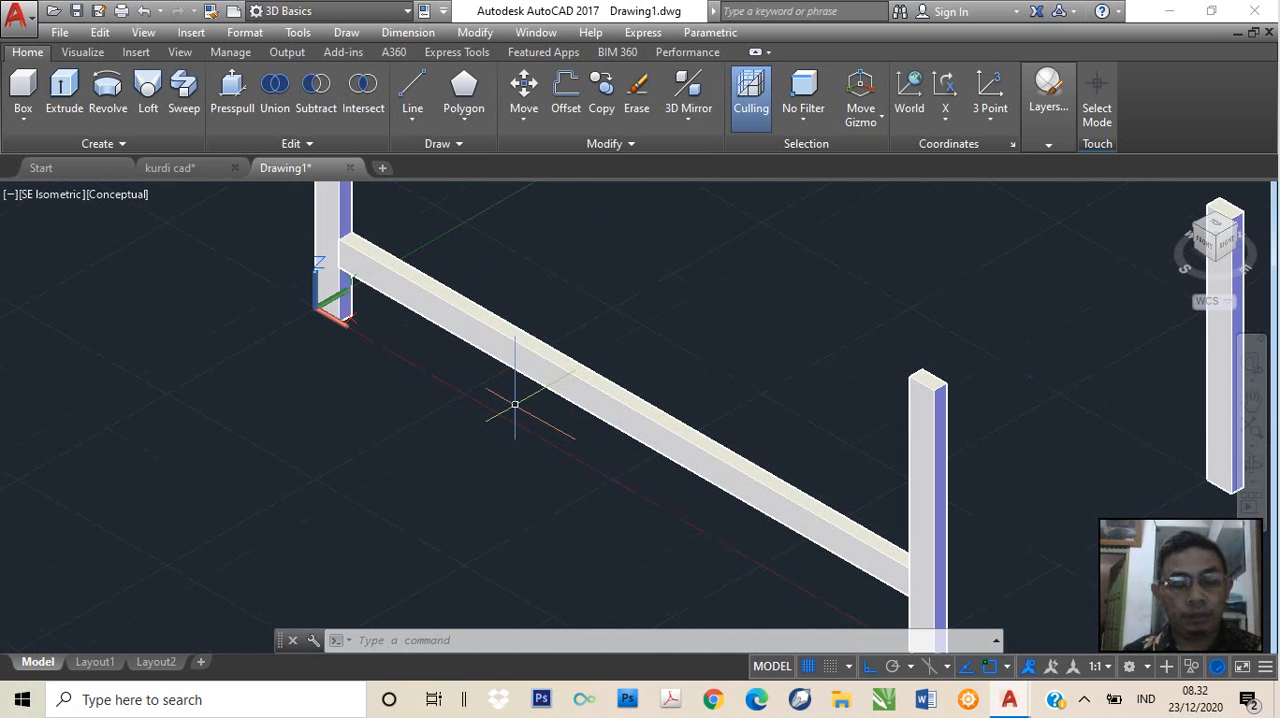
key(ctrl+z)
key(ctrl+z)
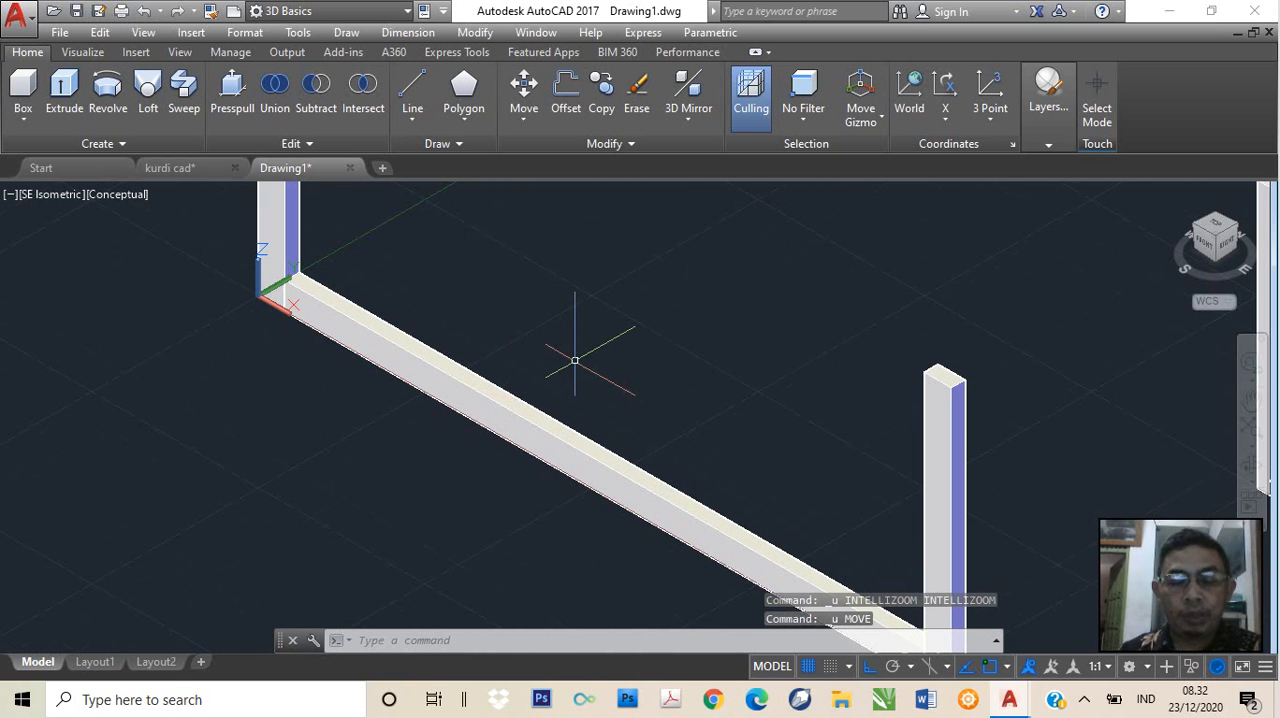
Start moving the long front rail again, using 0,0,0 as the base point
text(MOVE)
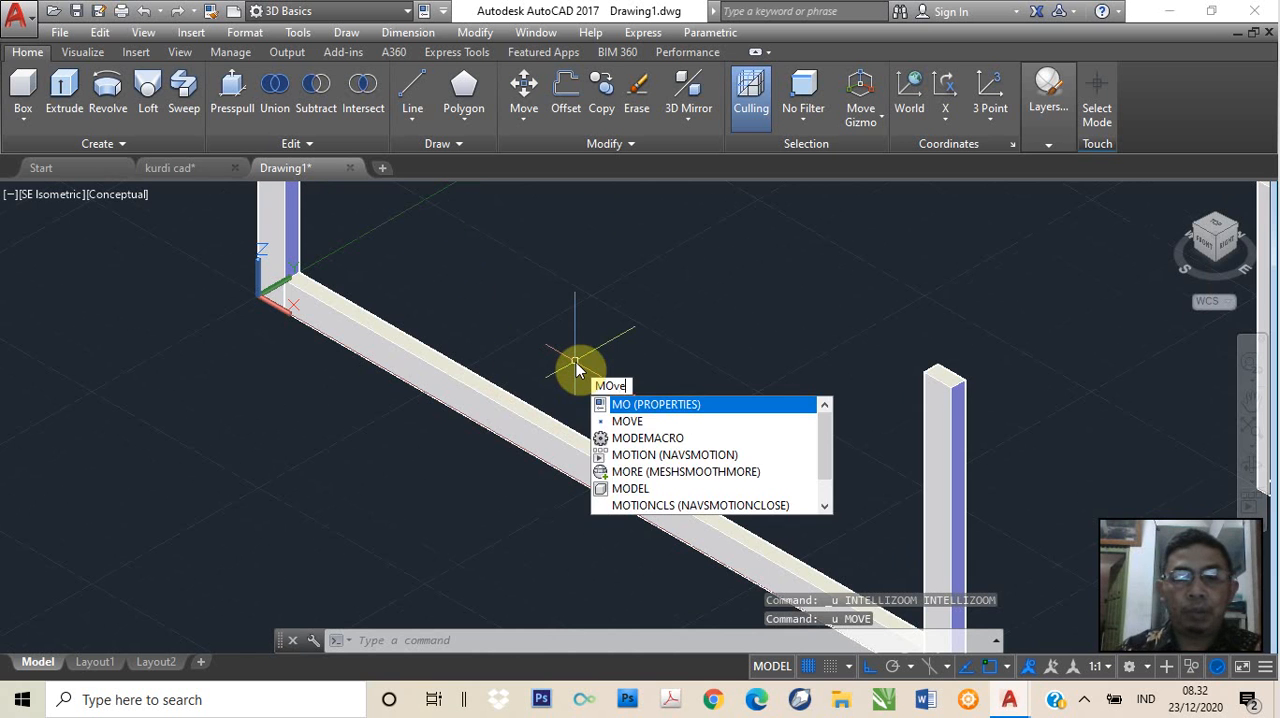
key(Return)
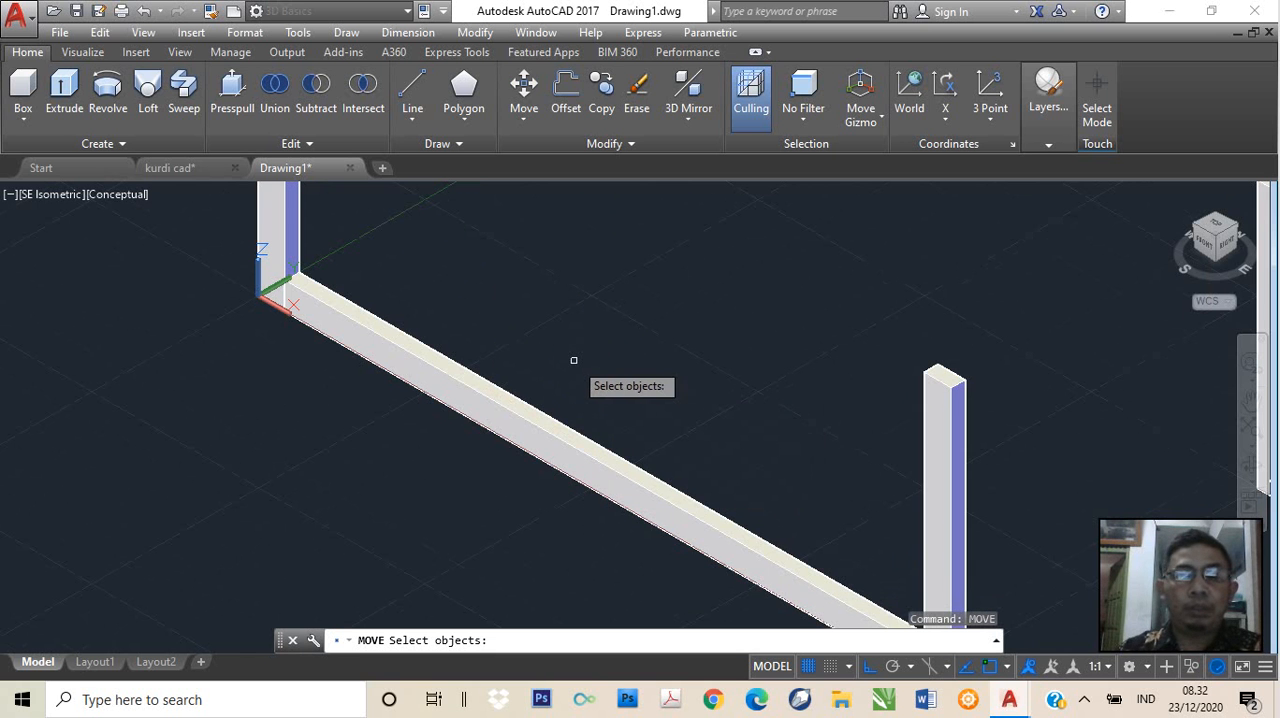
click(548, 423)
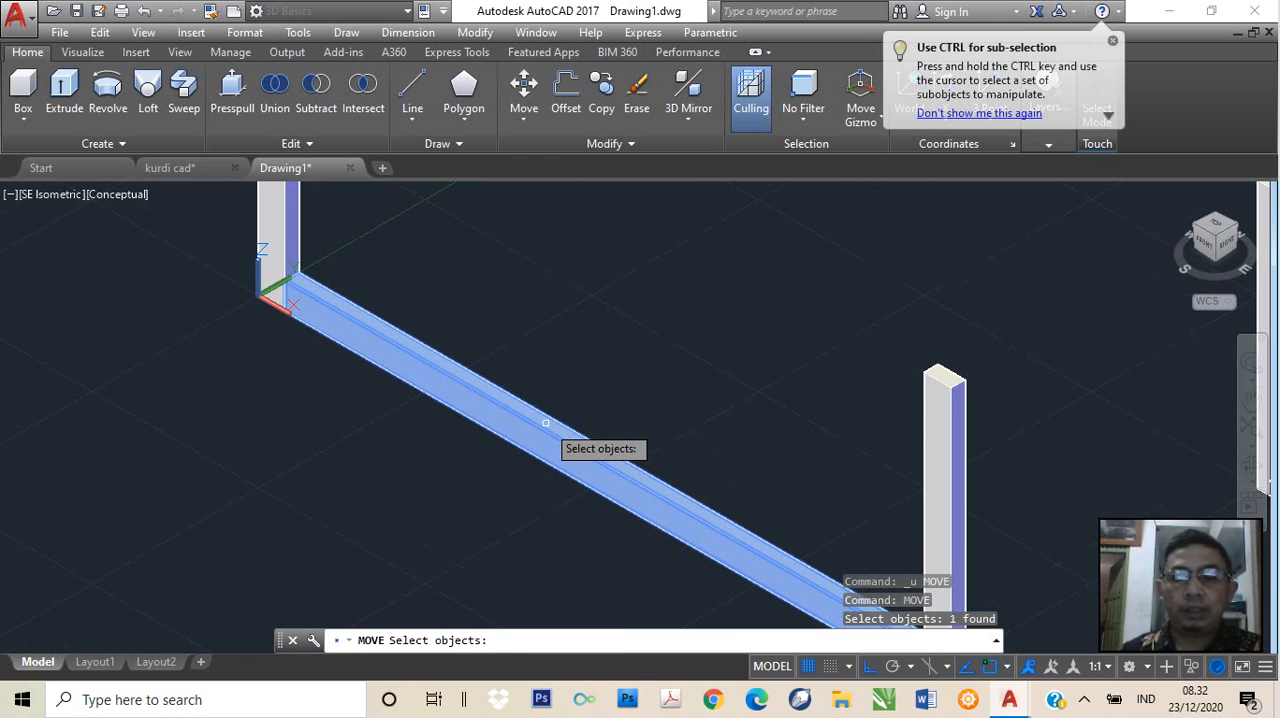
key(Return)
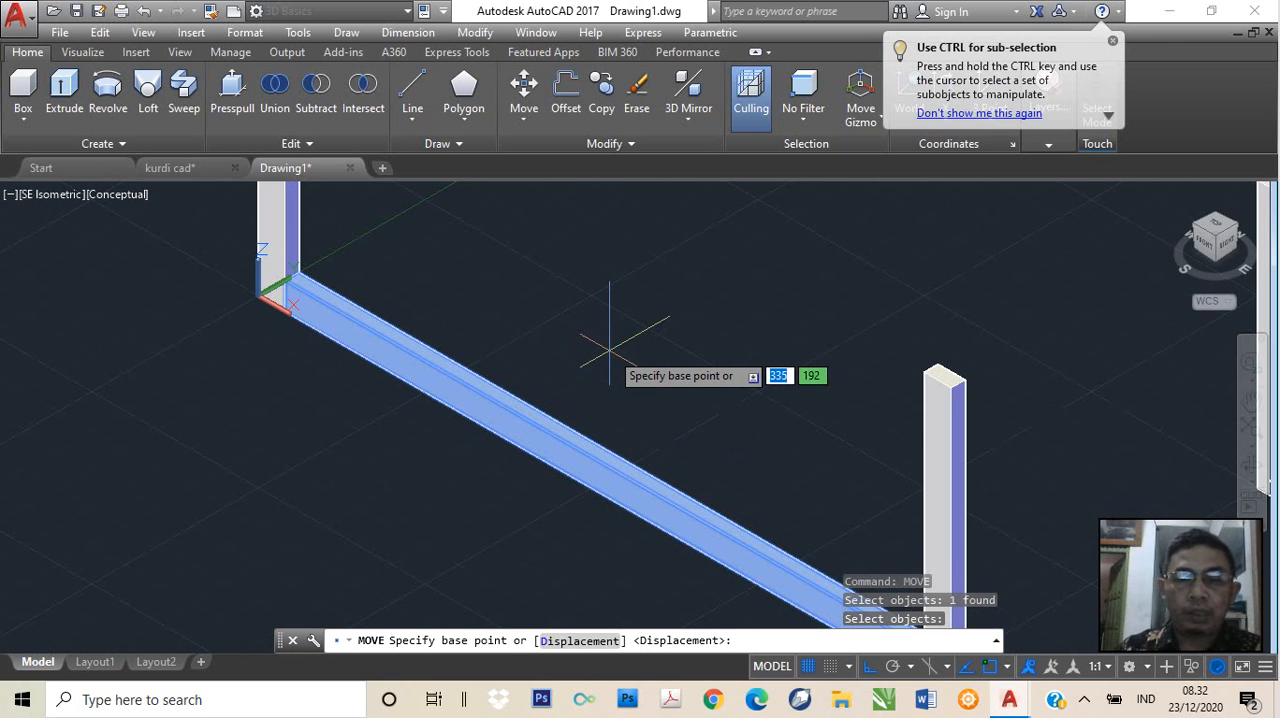
text(0)
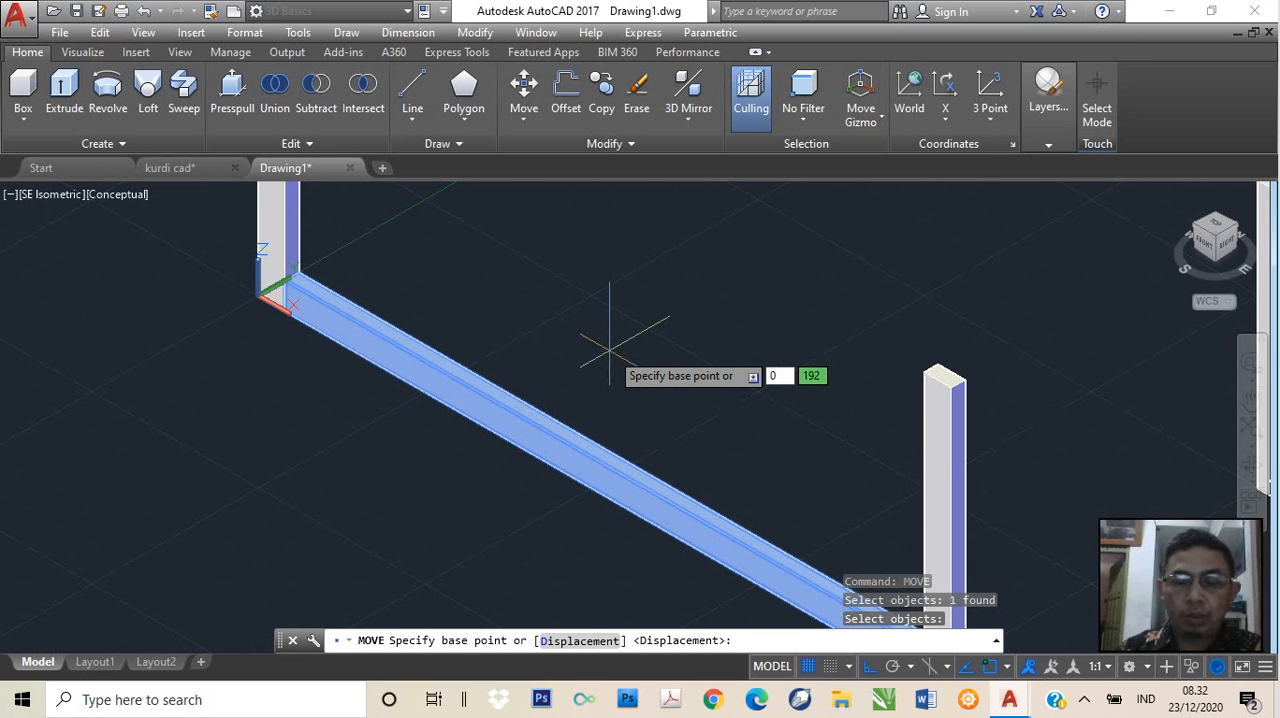
key(Tab)
text(0)
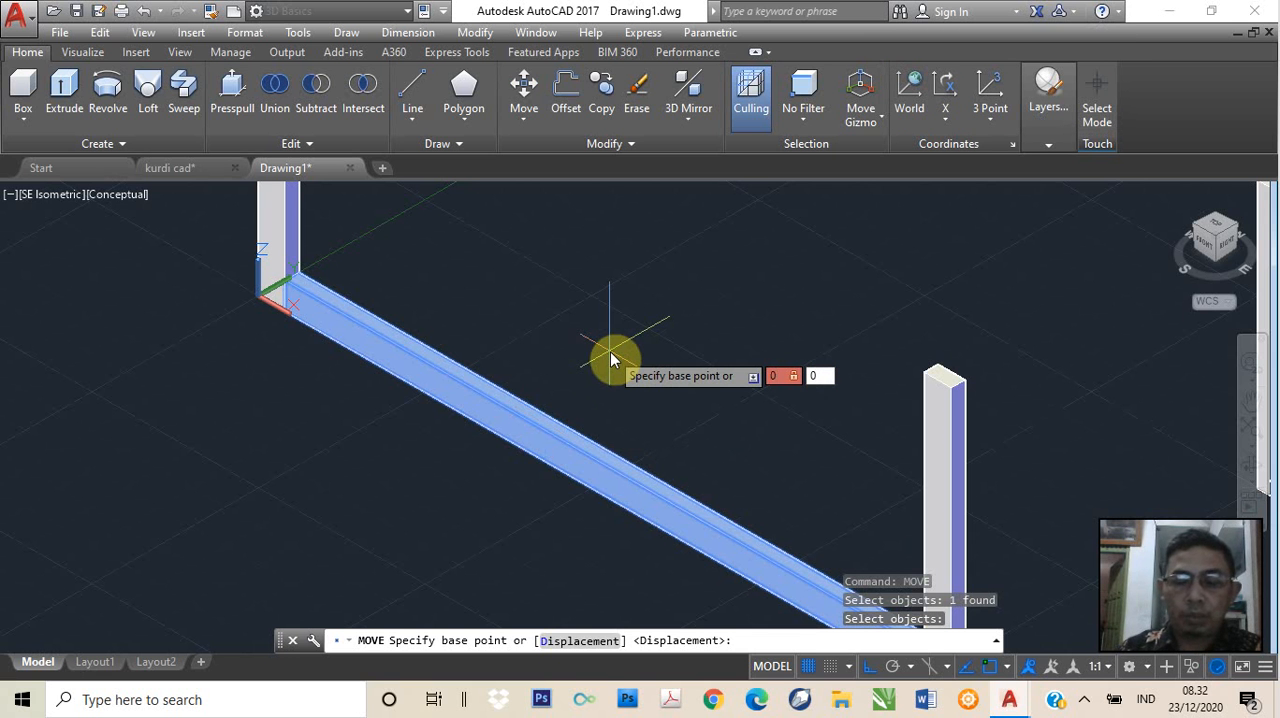
key(Tab)
text(0)
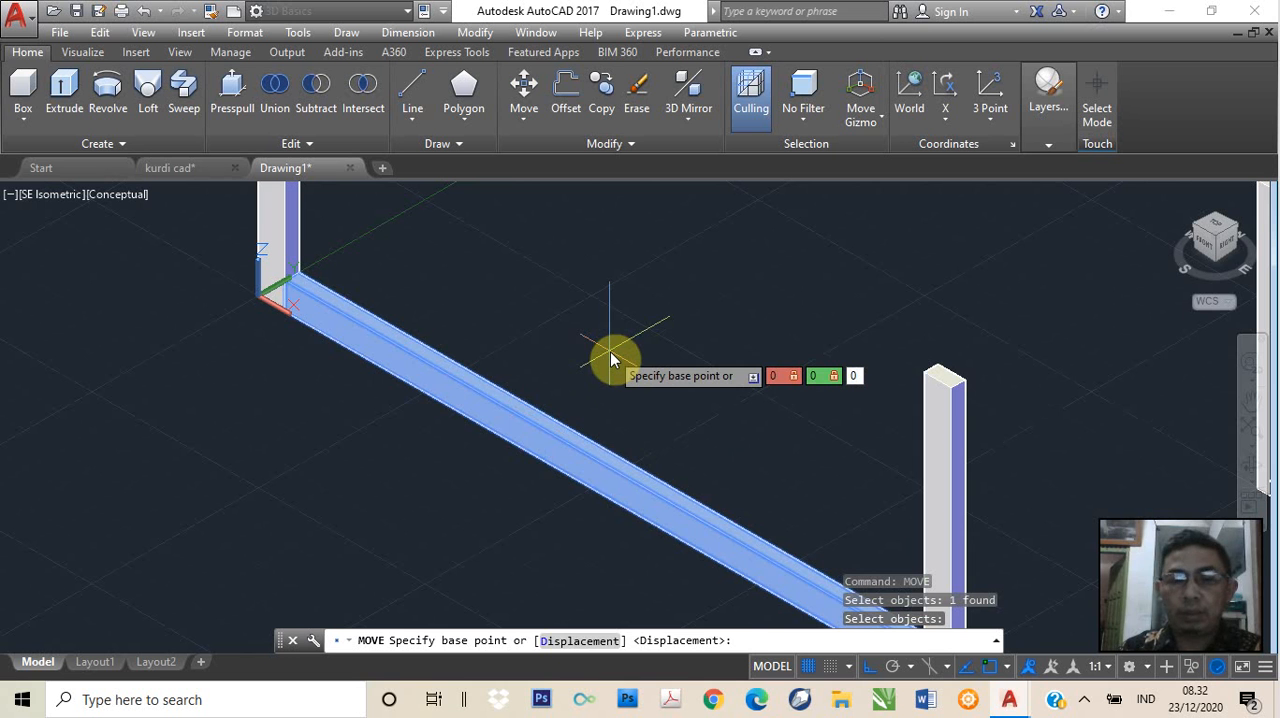
key(Return)
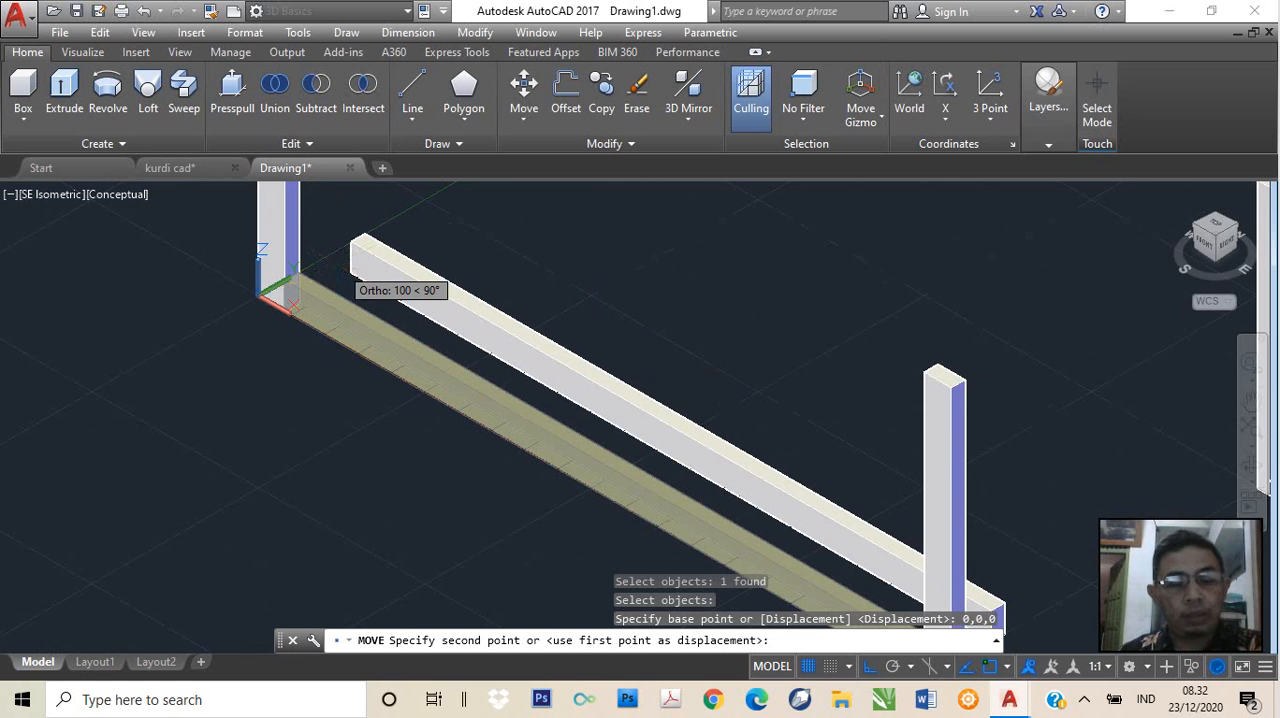
Toggle Ortho mode and raise the long front rail by setting the second point at @0,0,80
key(F8)
text(@)
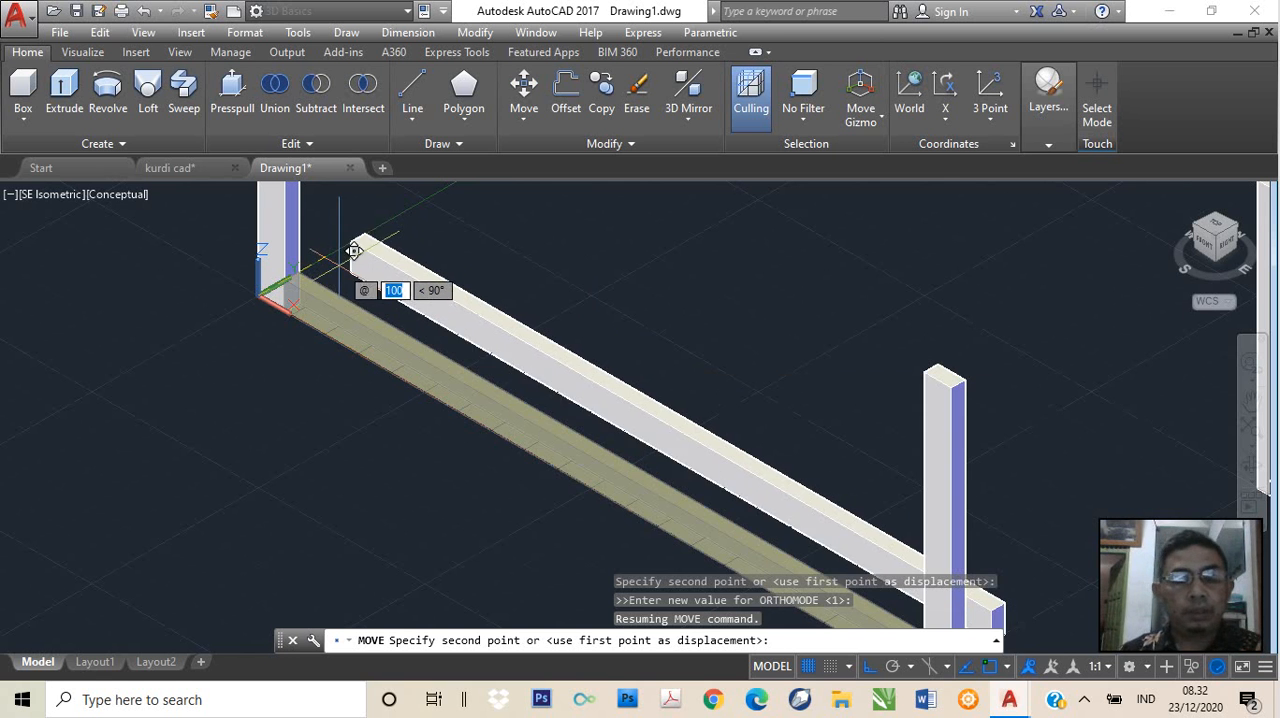
key(BackSpace)
text(@0,0)
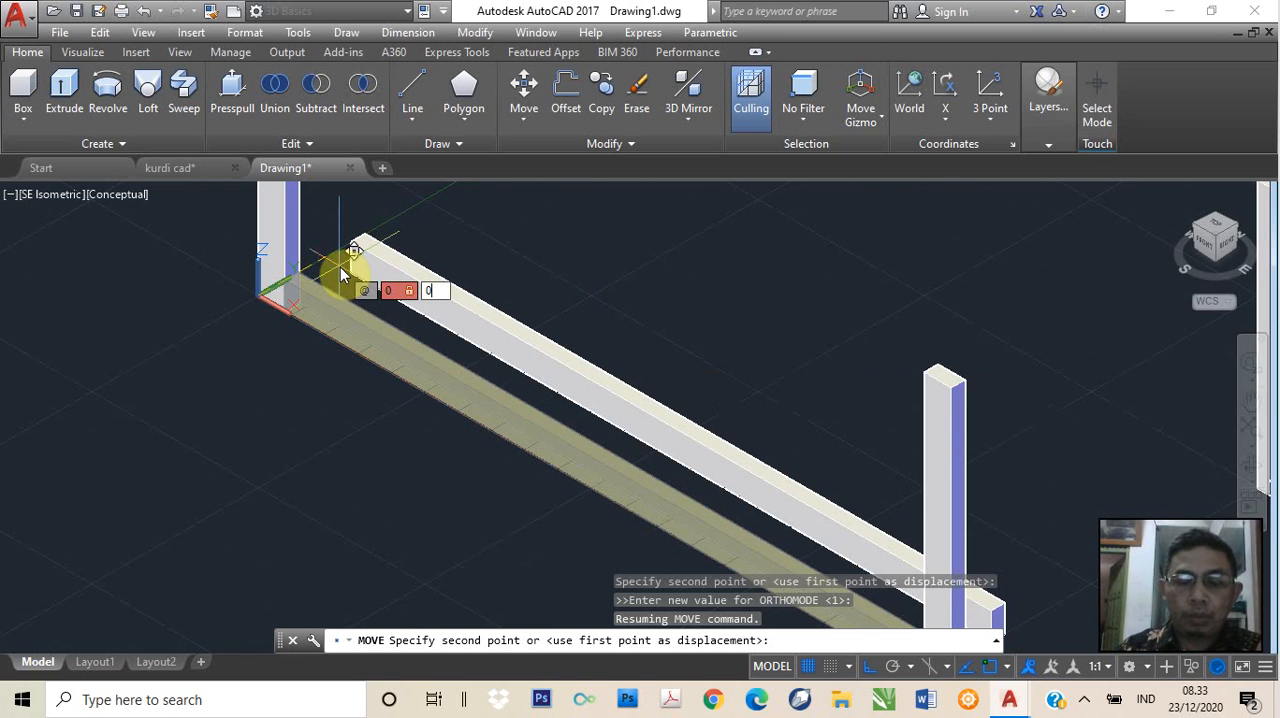
text(,80)
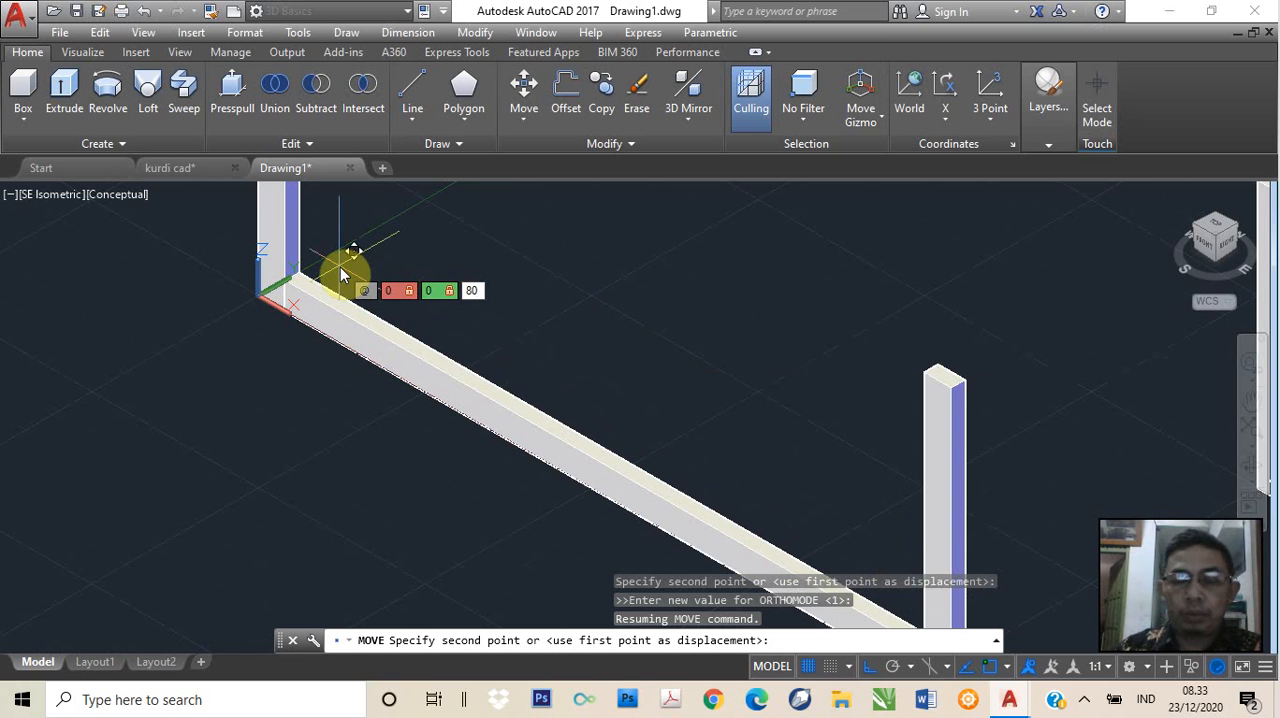
key(Return)
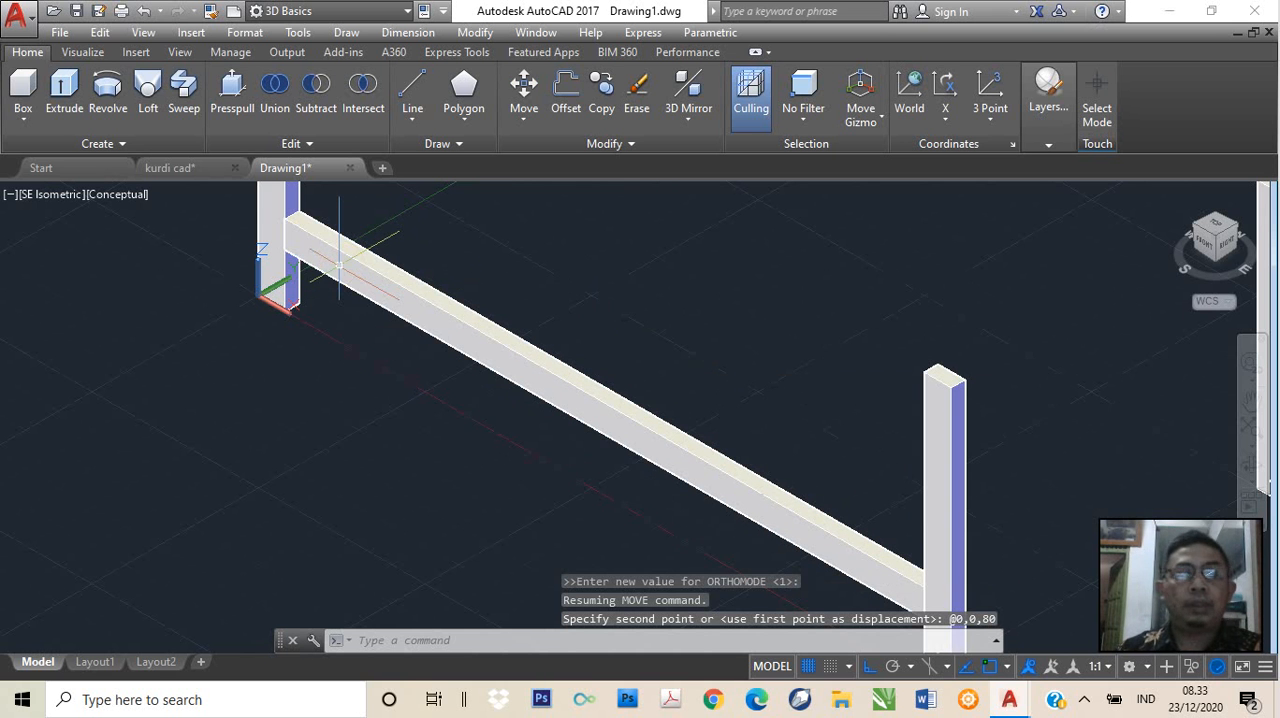
scroll(636, 428, down, 2)
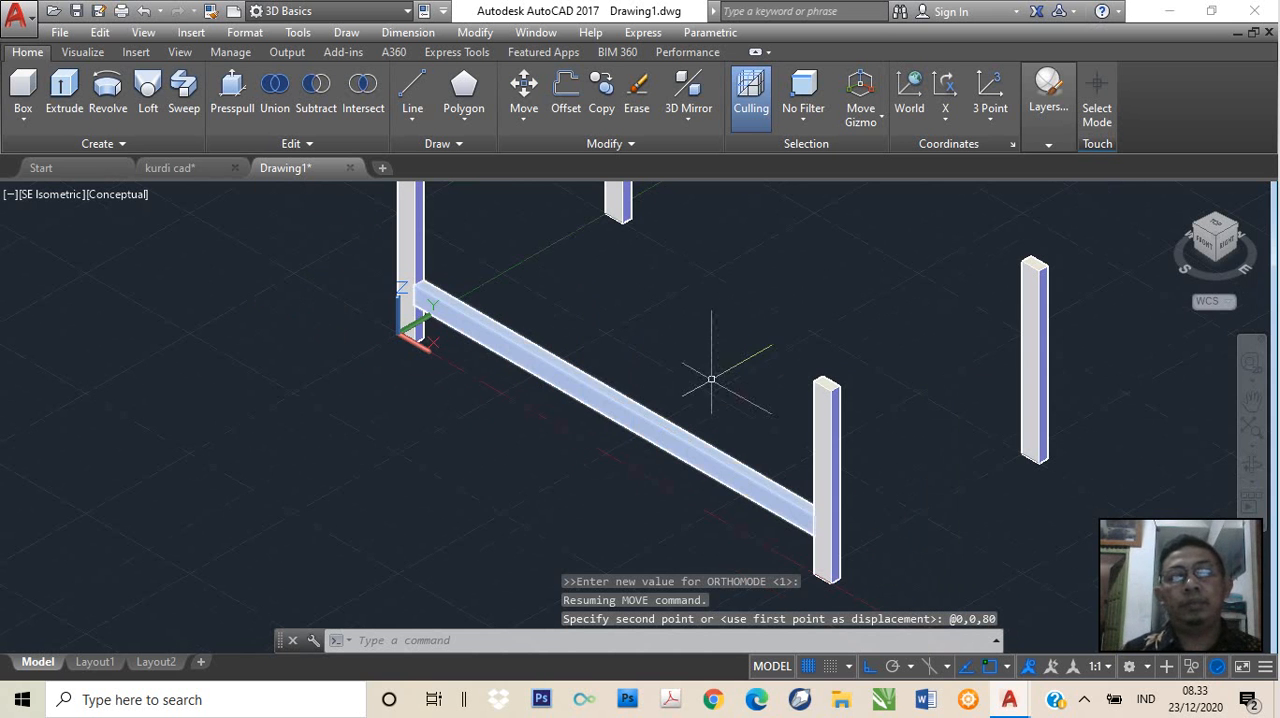
scroll(701, 370, up, 1)
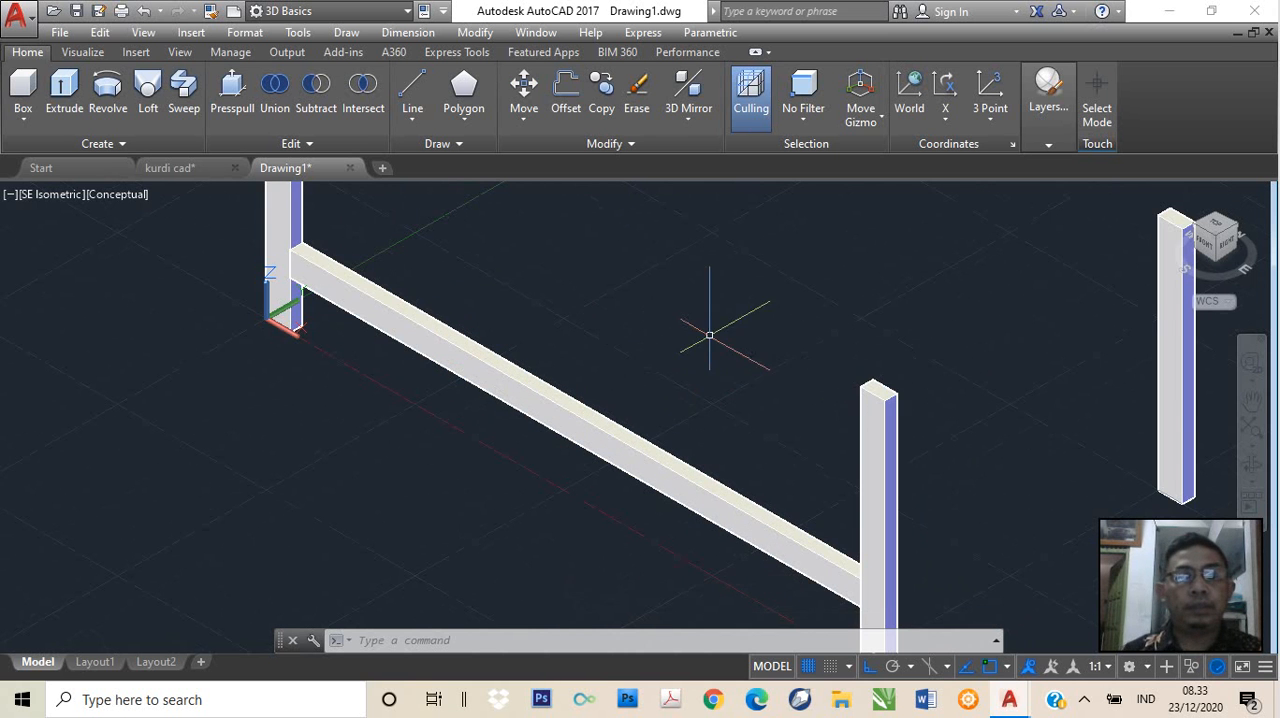
middle_drag(709, 336, 594, 414)
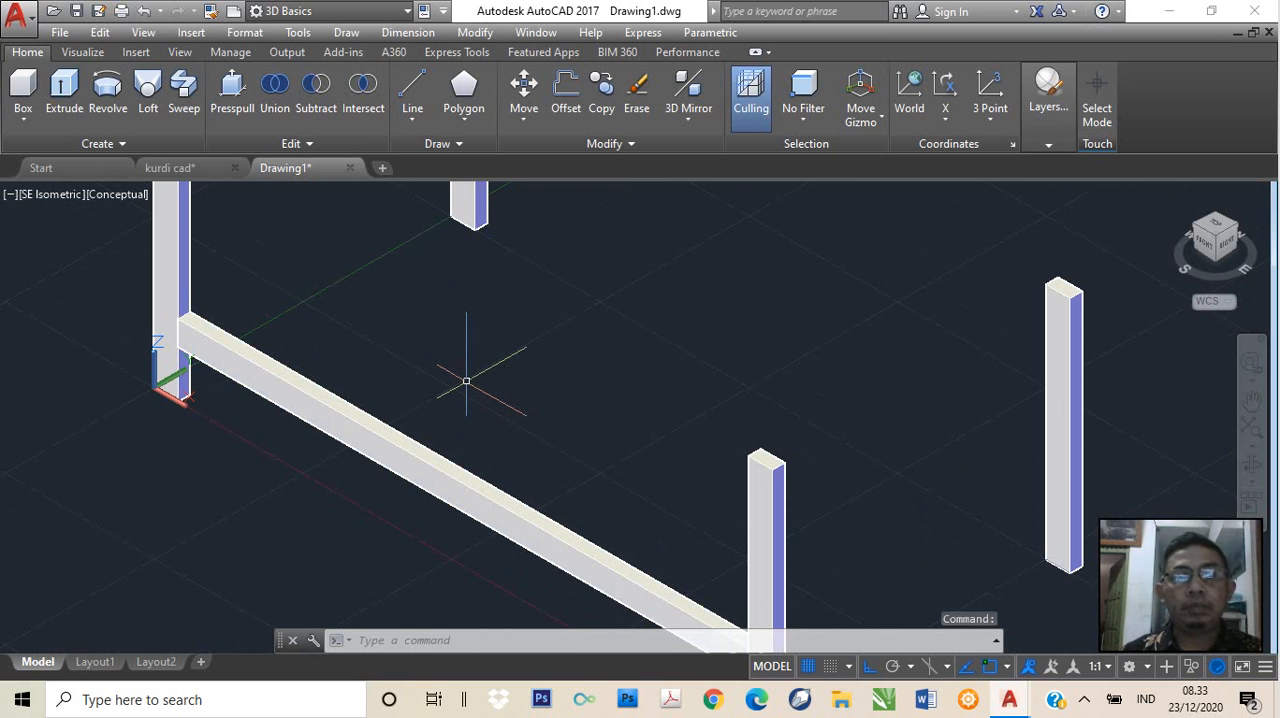
scroll(466, 381, down, 2)
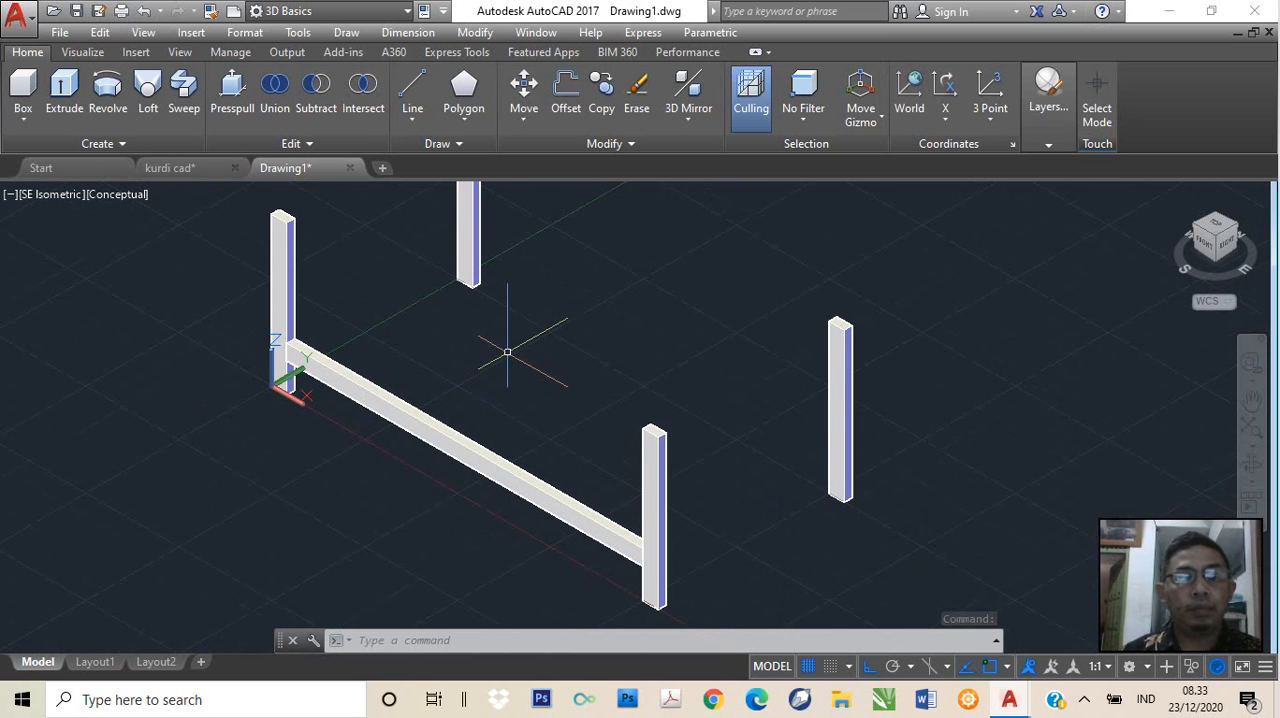
scroll(505, 355, up, 2)
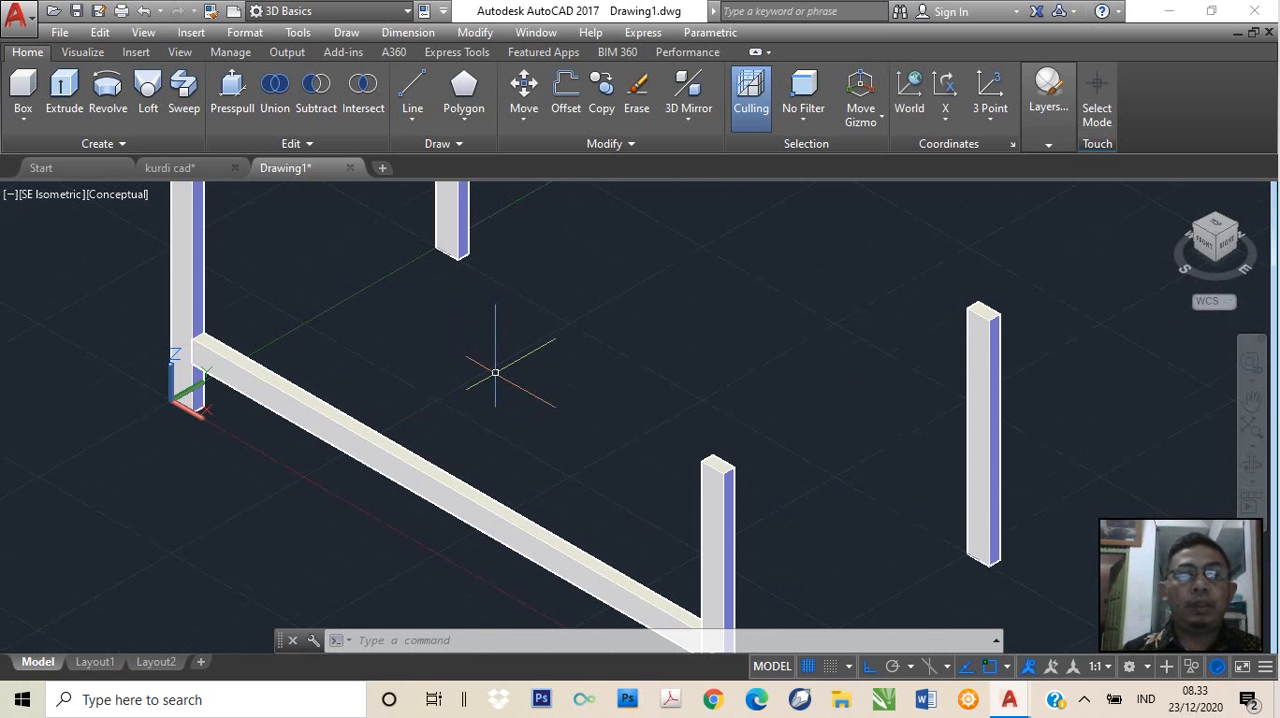
middle_drag(494, 371, 393, 407)
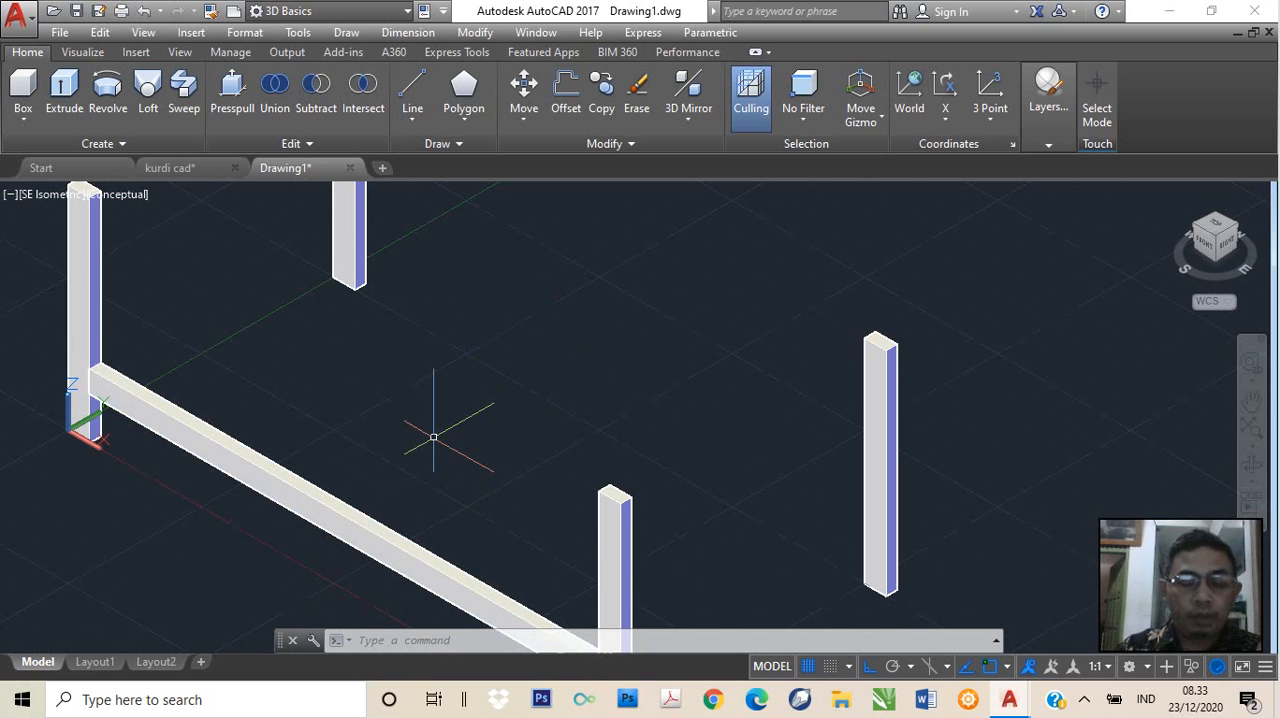
text(copy)
key(Return)
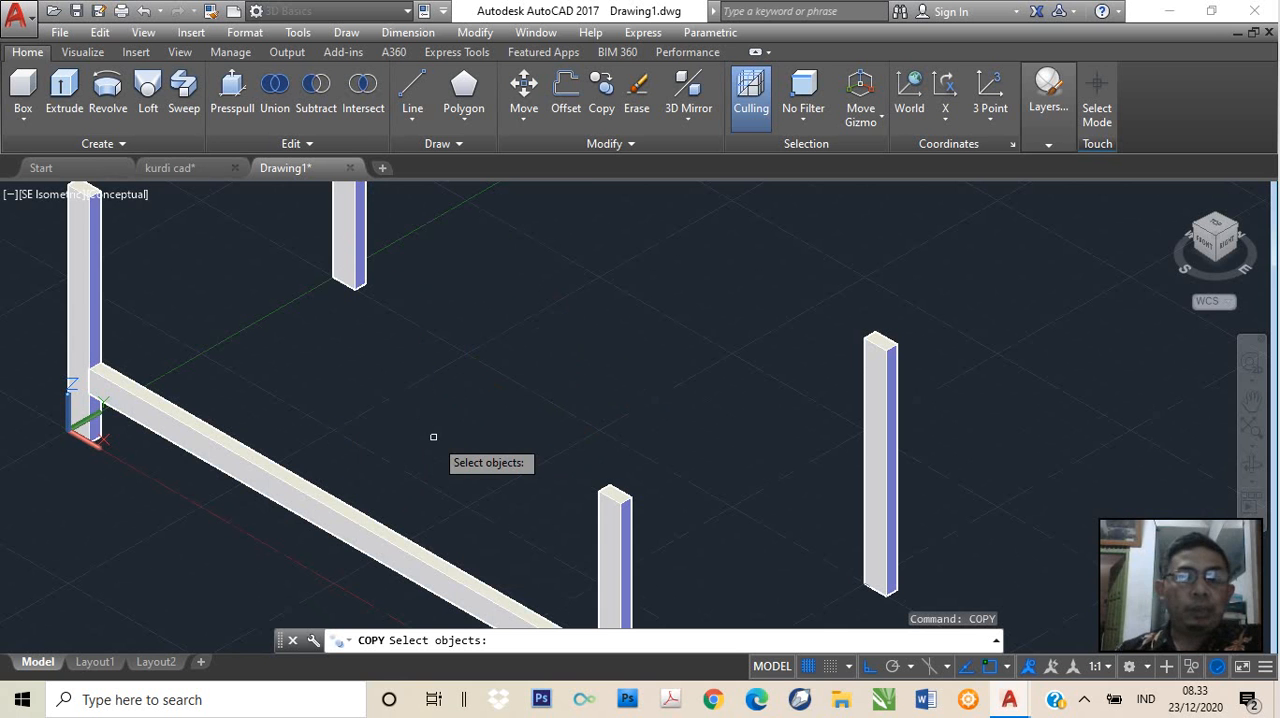
click(312, 488)
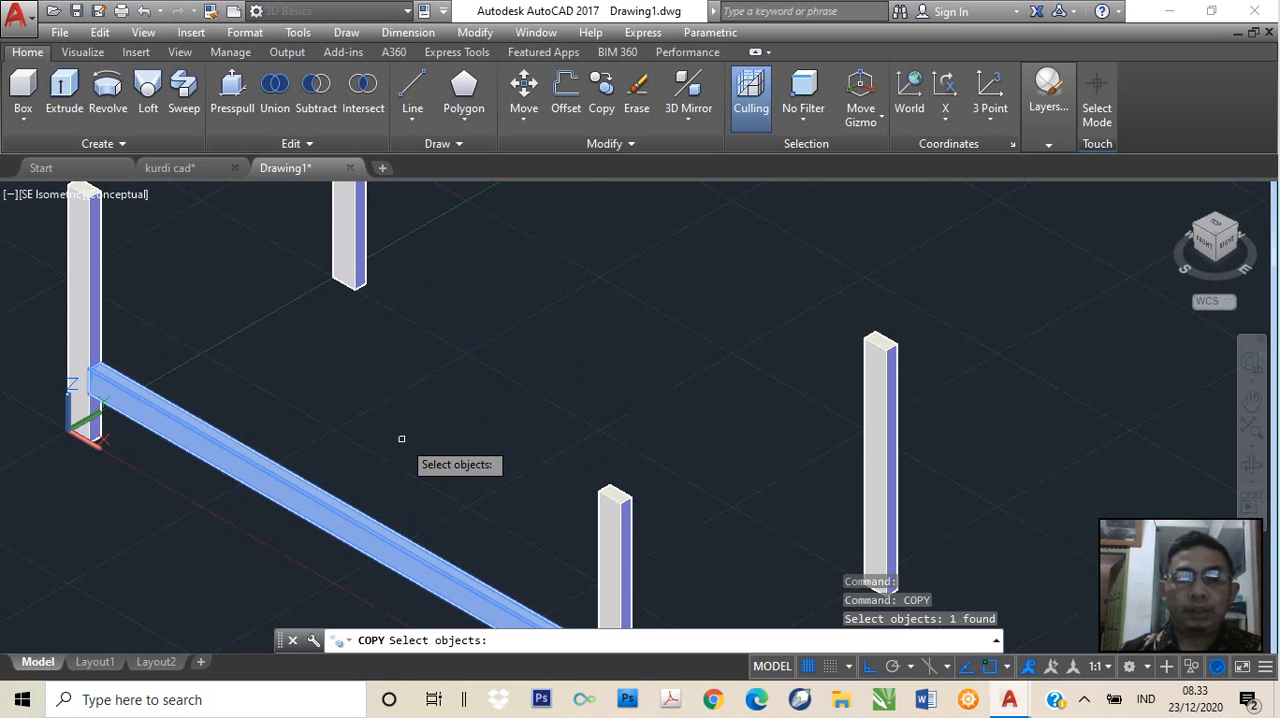
key(Return)
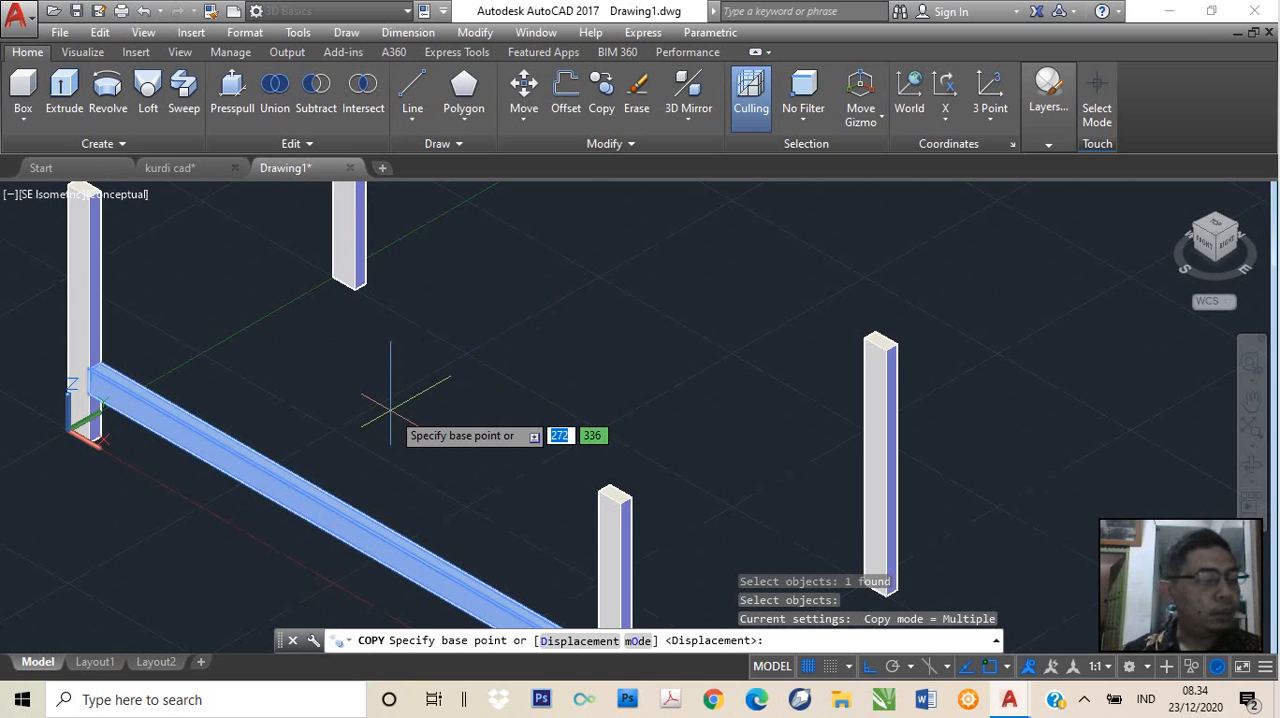
text(0)
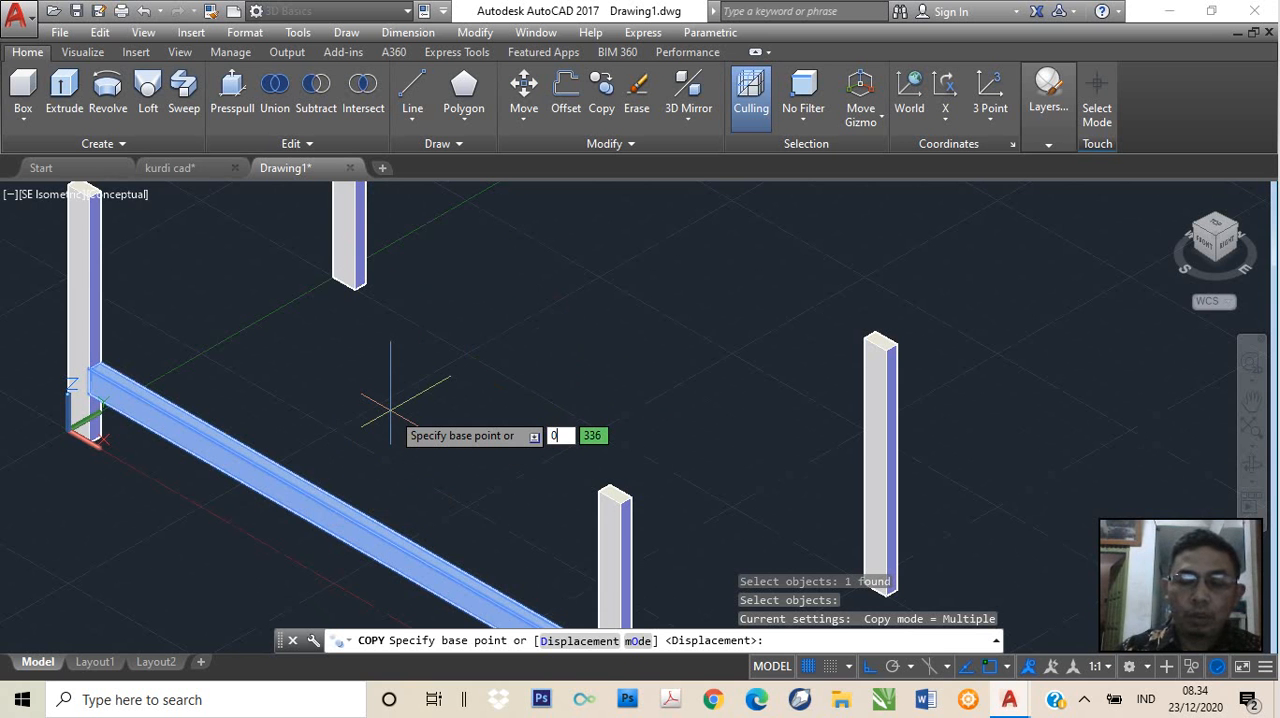
key(Tab)
text(0)
key(Tab)
text(0)
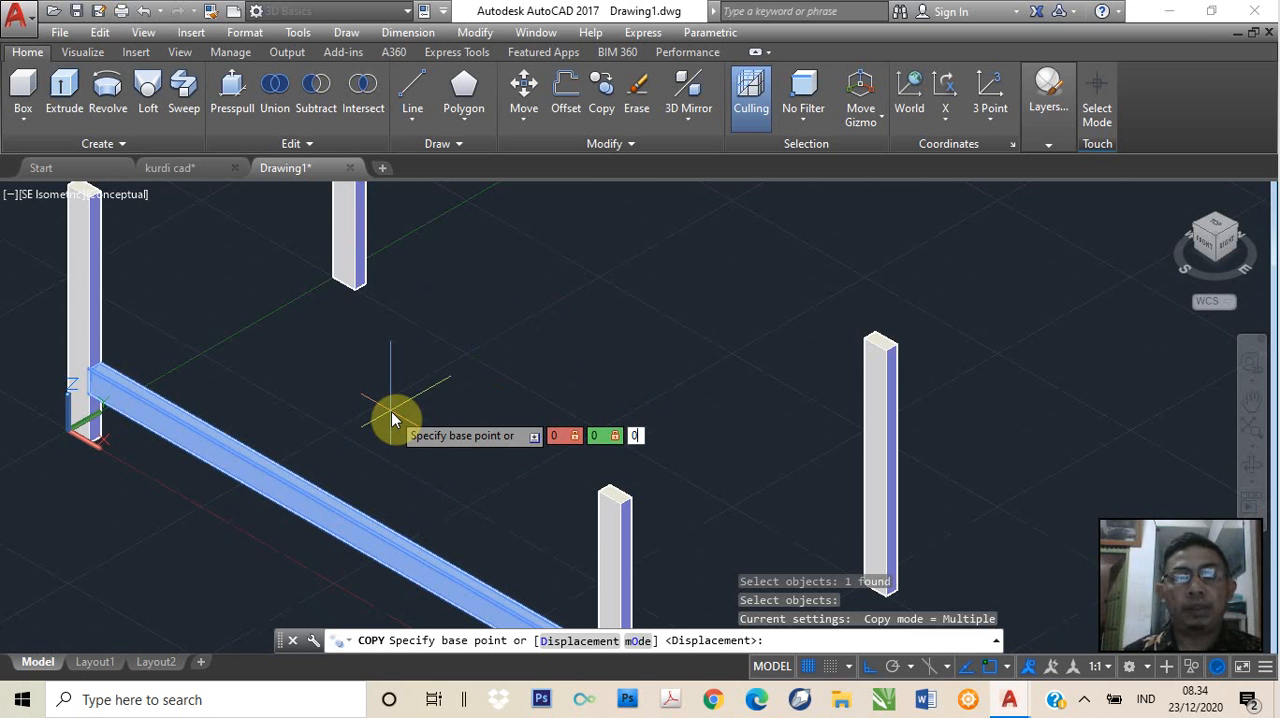
key(Return)
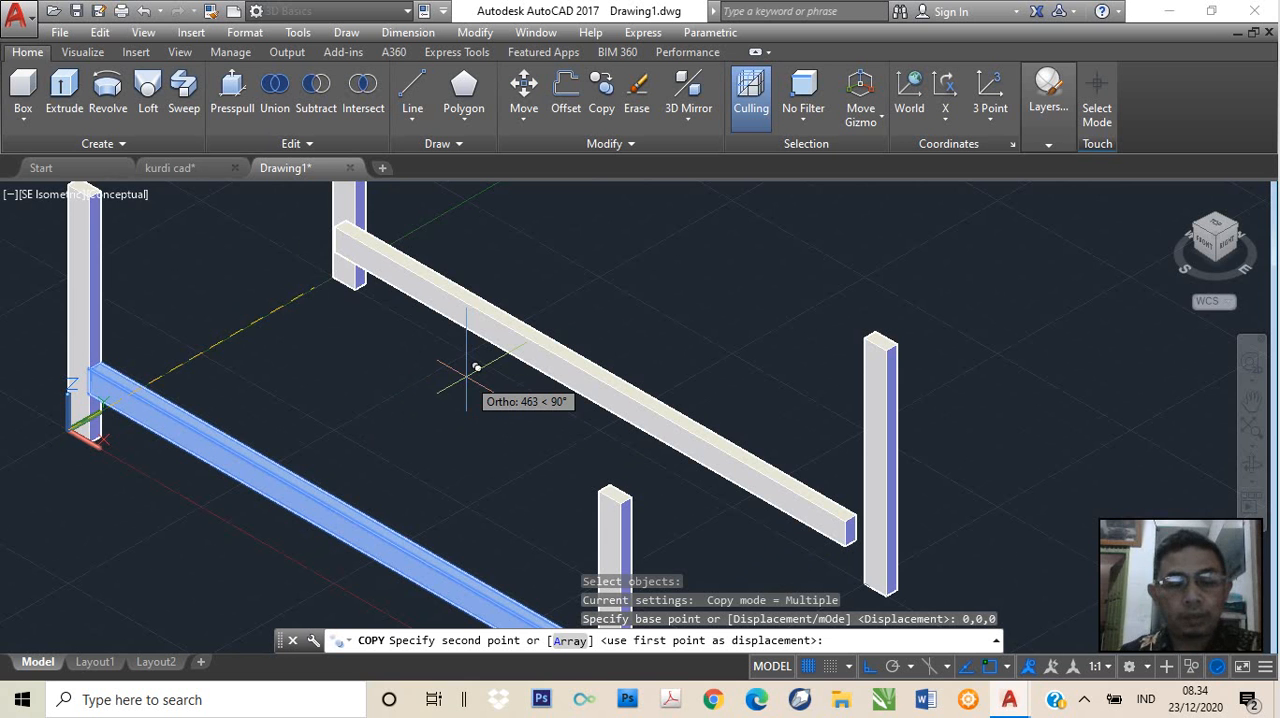
text(@)
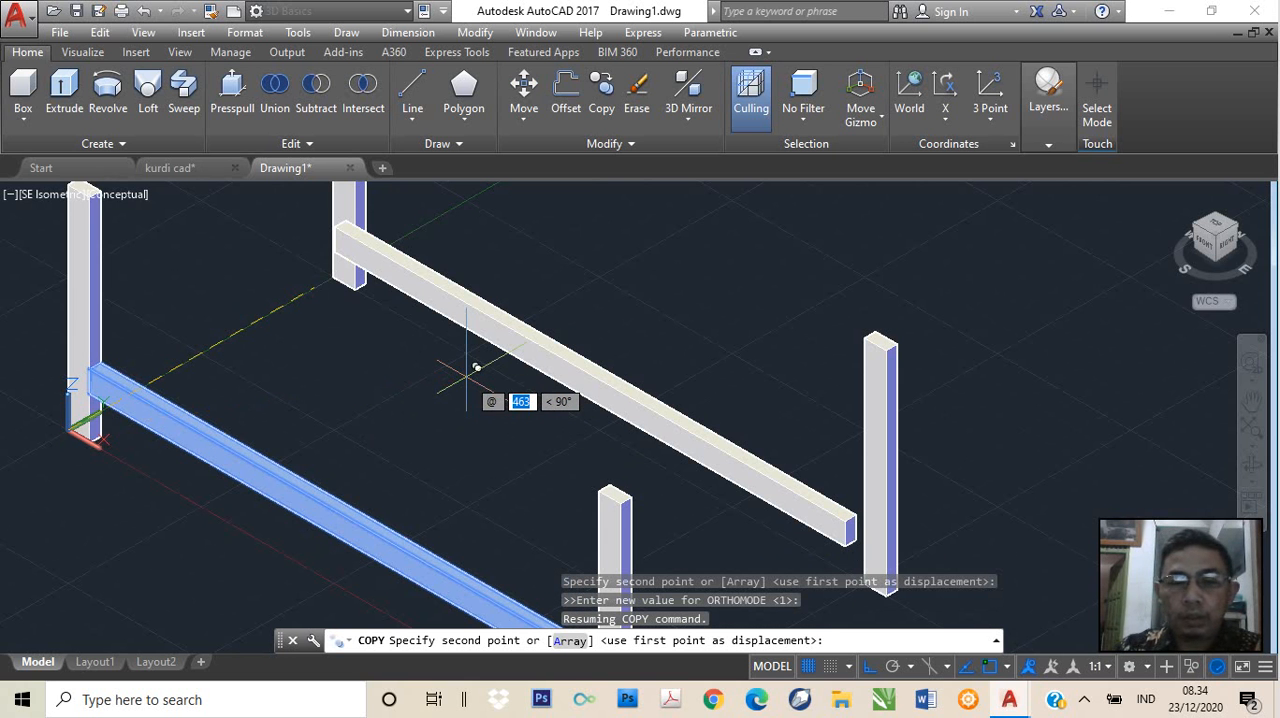
text(0,)
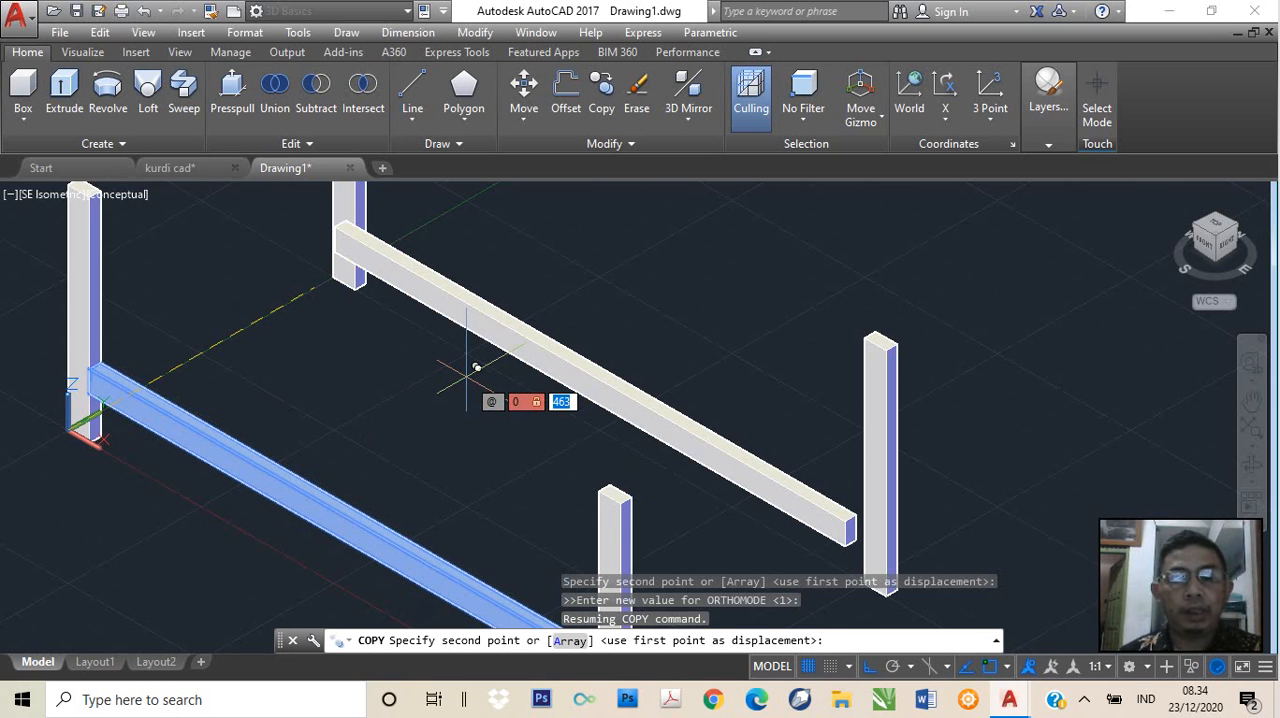
text(500)
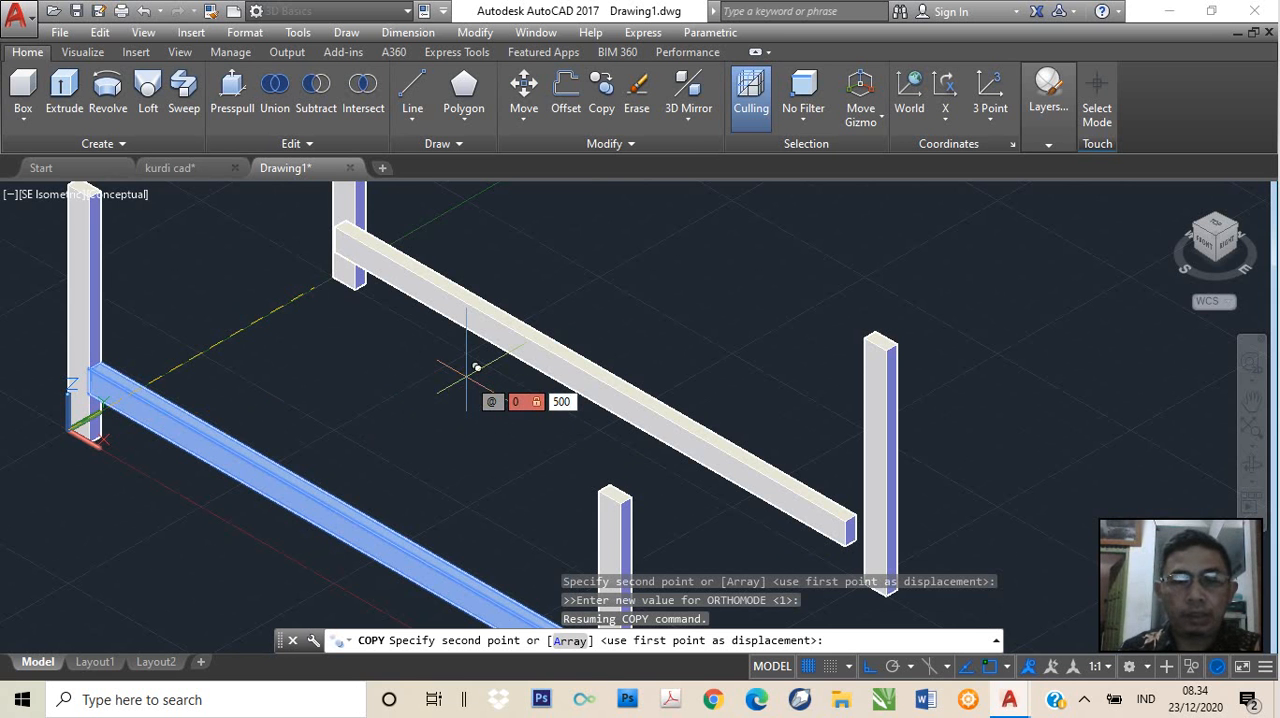
text(,0)
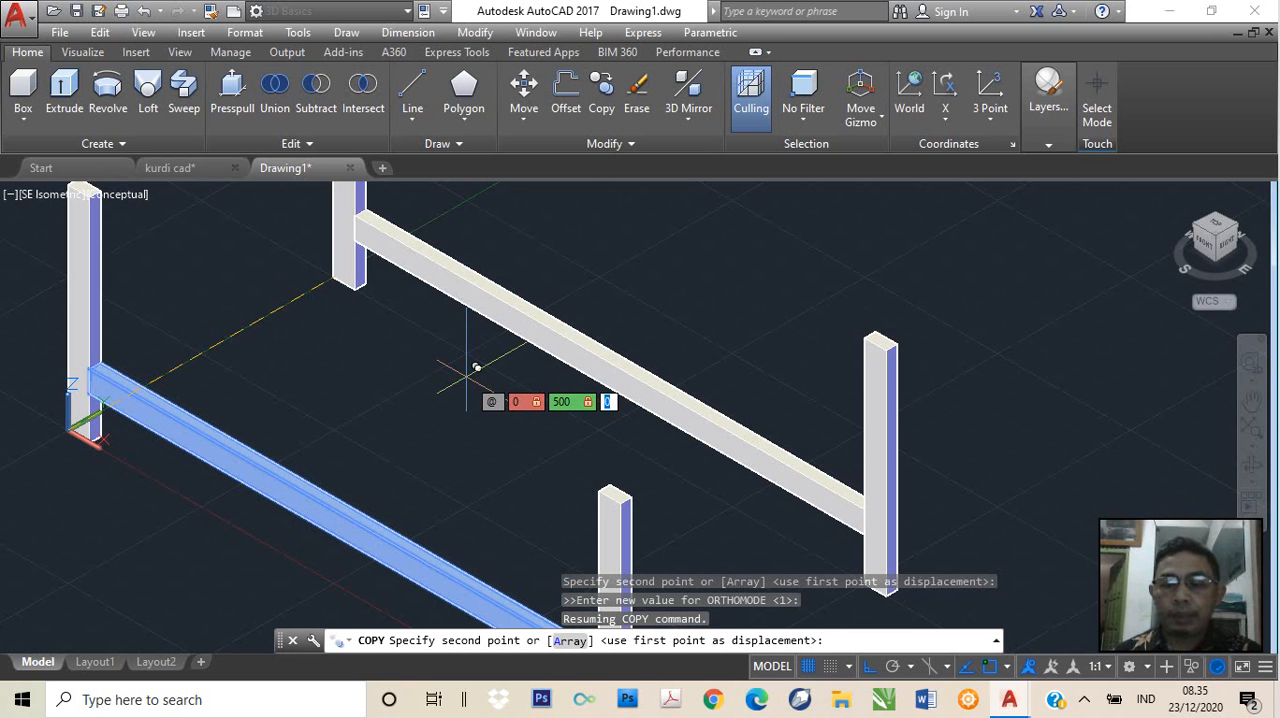
key(Escape)
key(Escape)
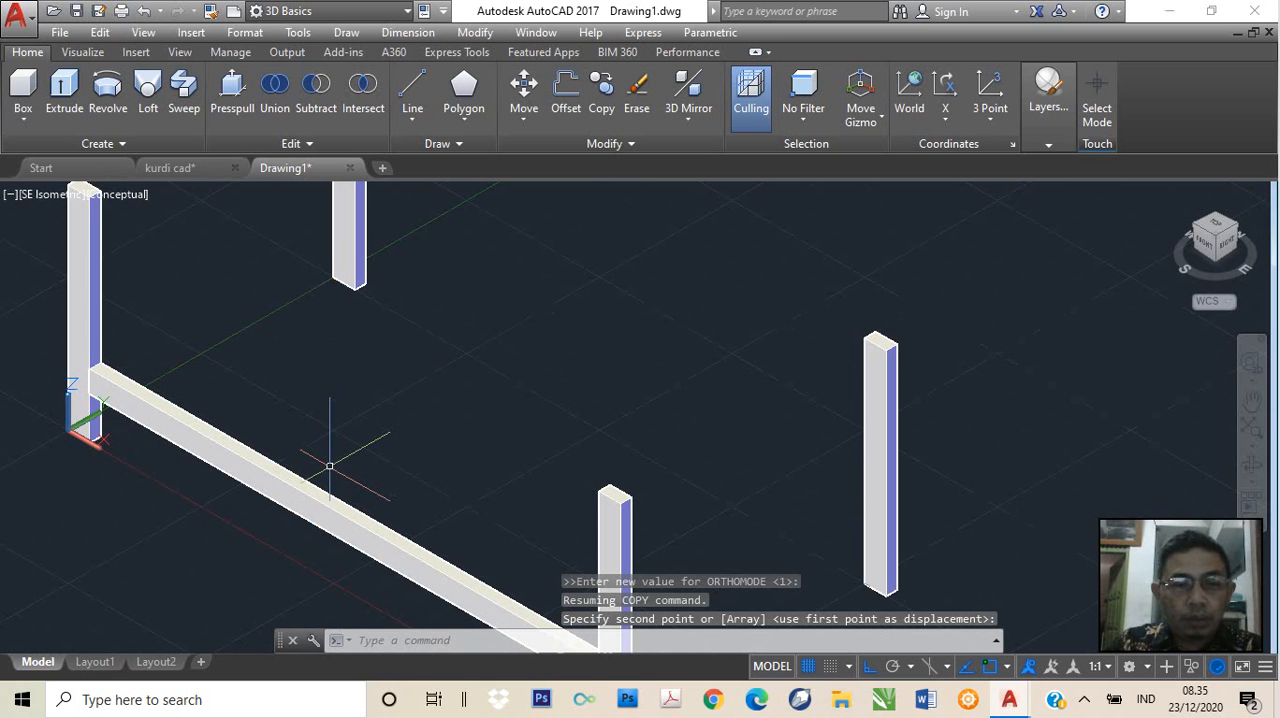
Start copying the raised long front rail, using 0,0,0 as the base point
text(ct )
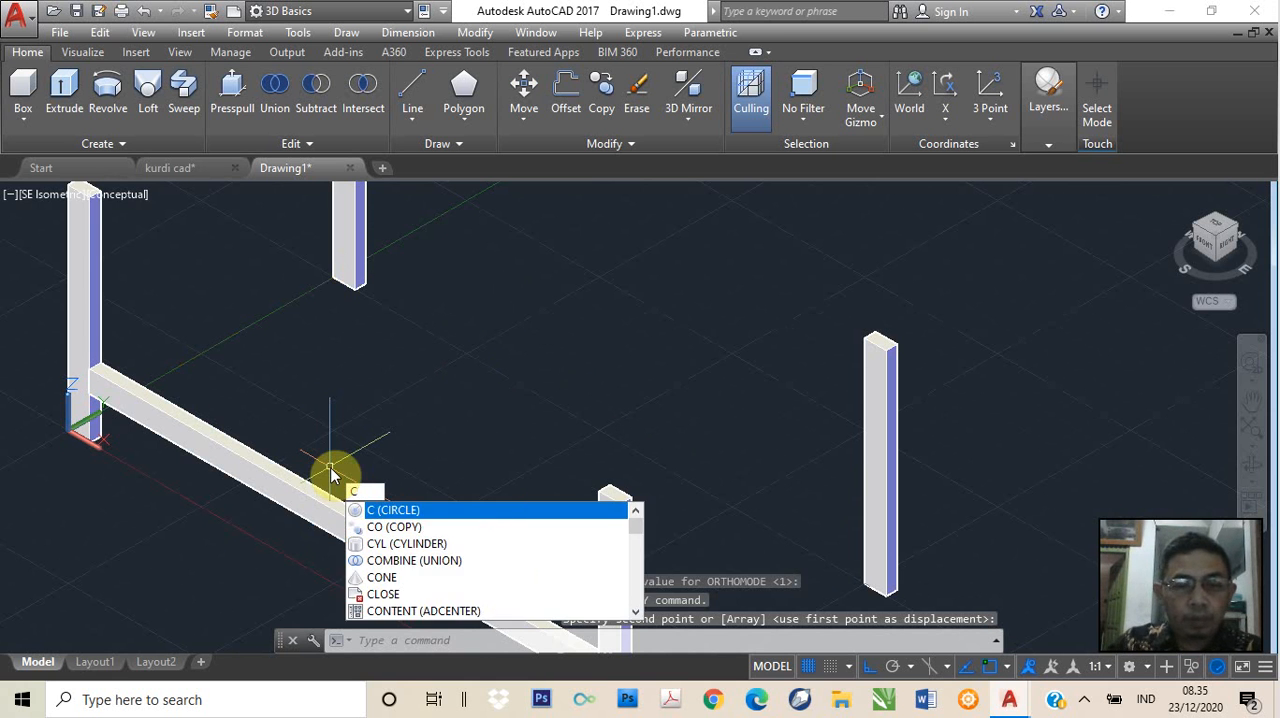
text(o)
key(Return)
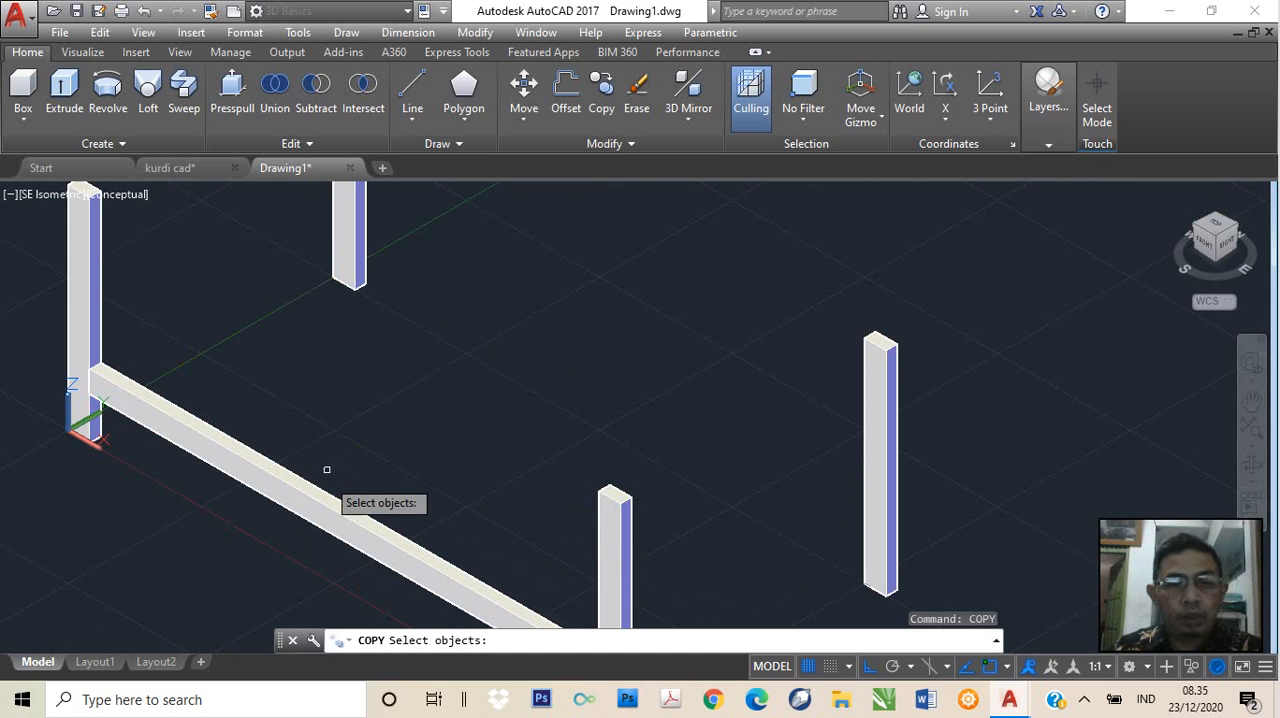
click(314, 500)
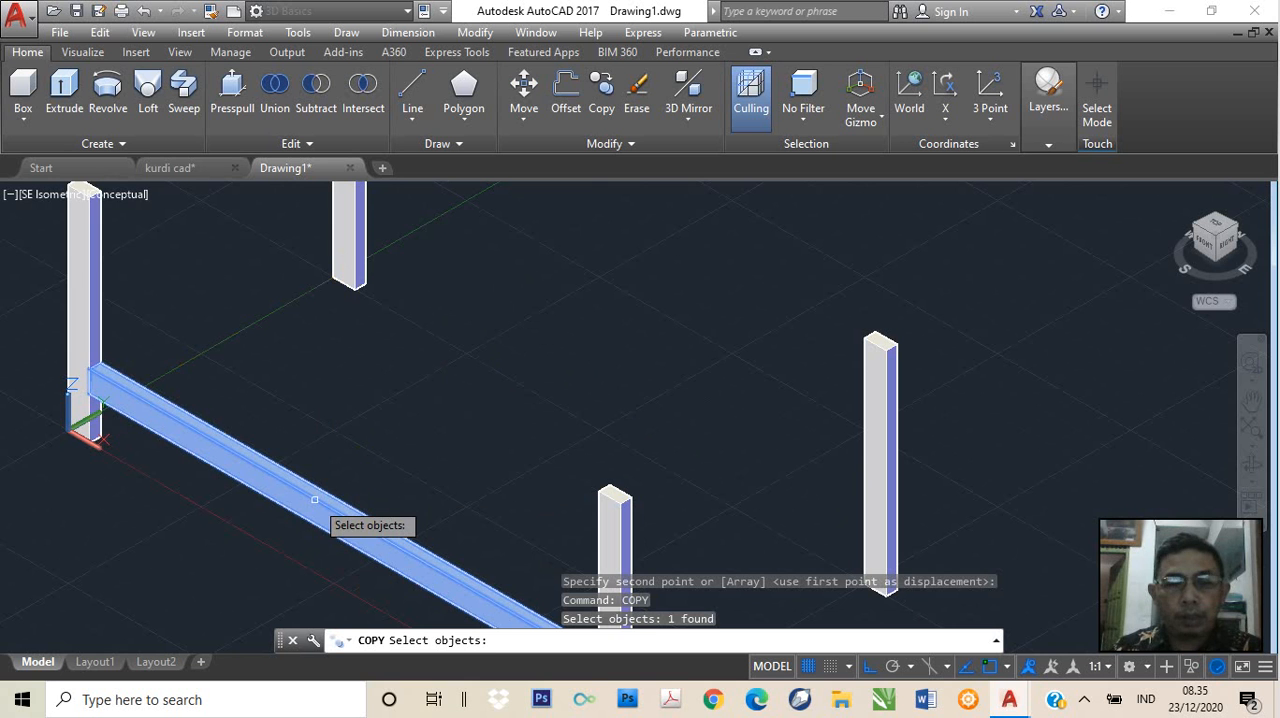
key(Return)
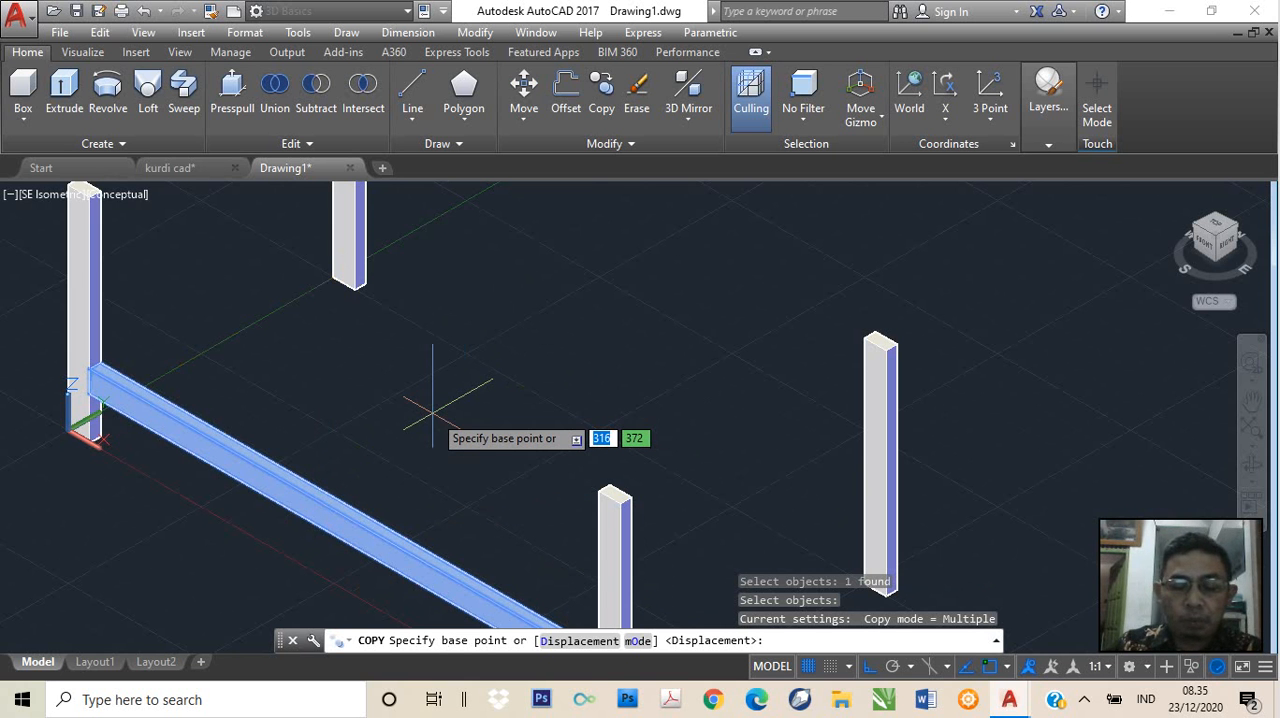
text(0)
key(Tab)
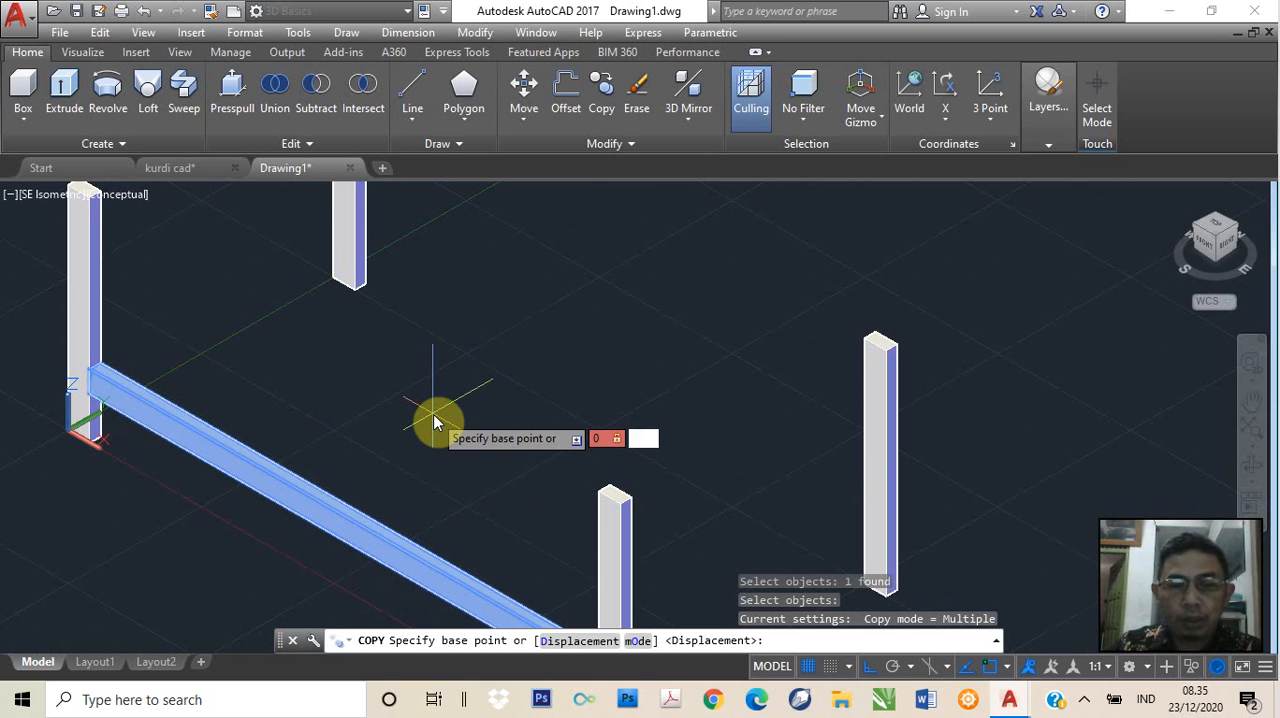
text(0)
key(Tab)
text(0)
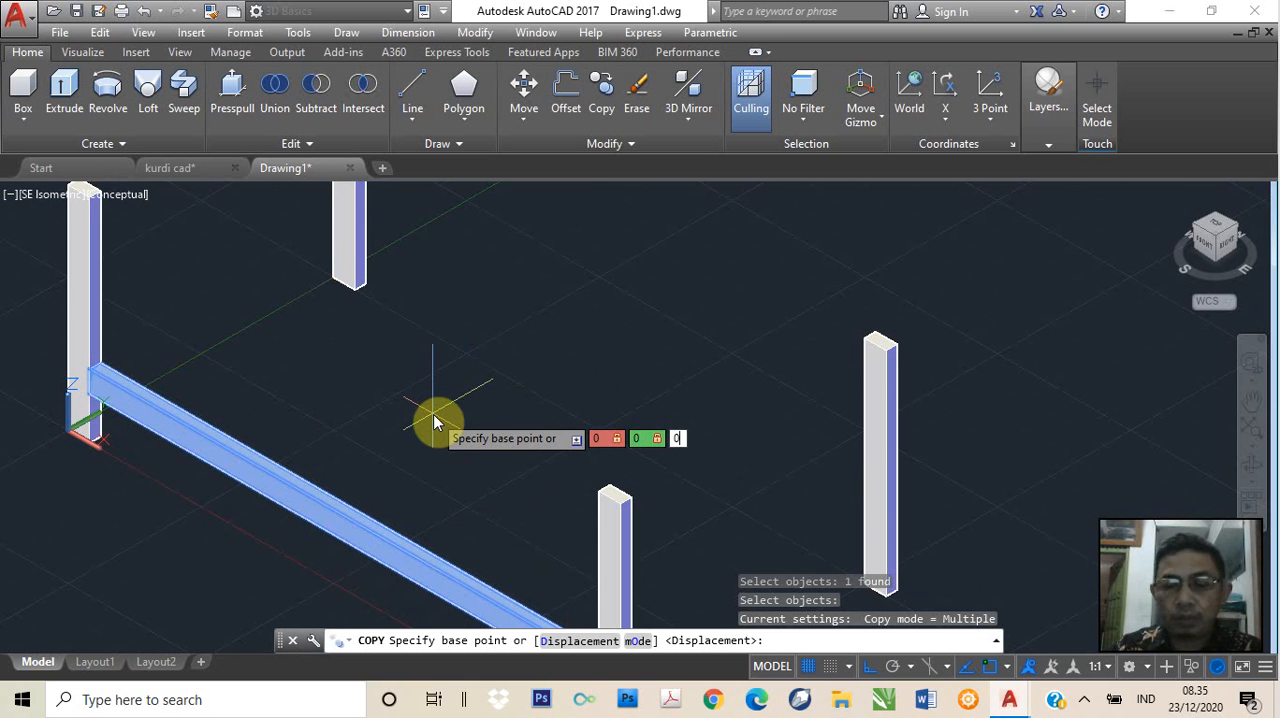
key(Return)
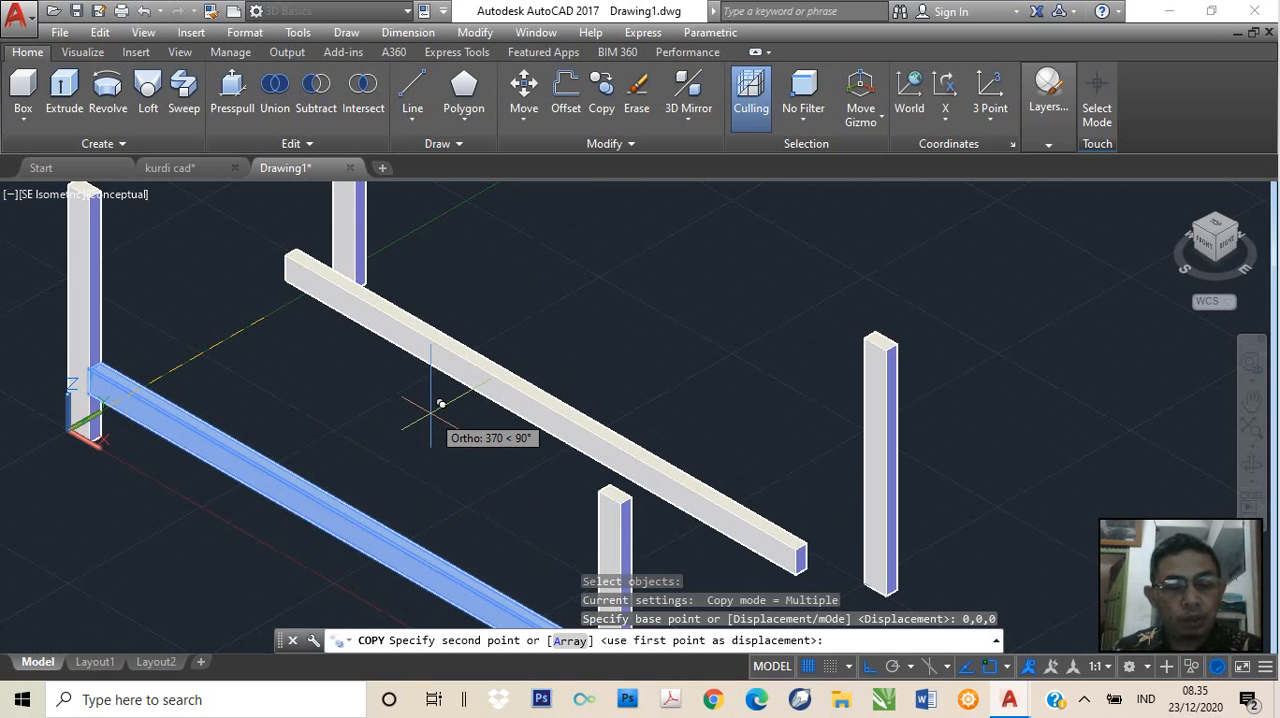
Place the rail's copy between the two rear legs by setting the second point at @0,500,0
key(F8)
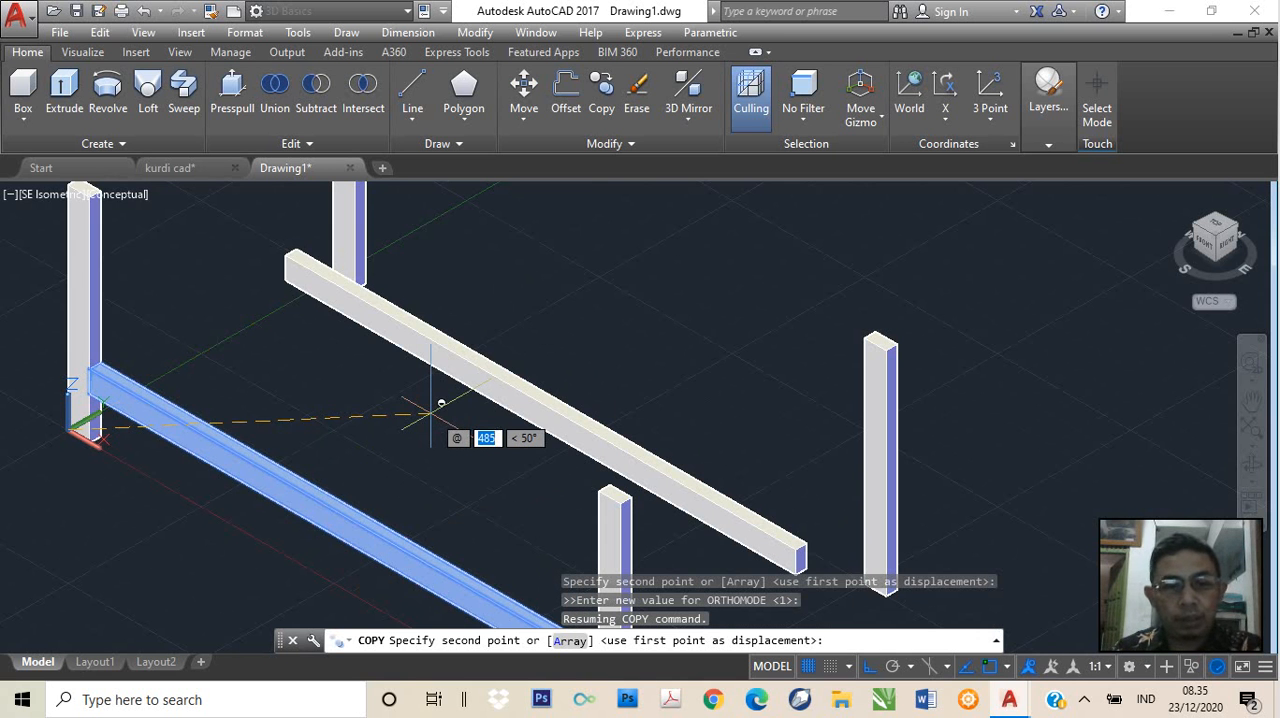
key(F8)
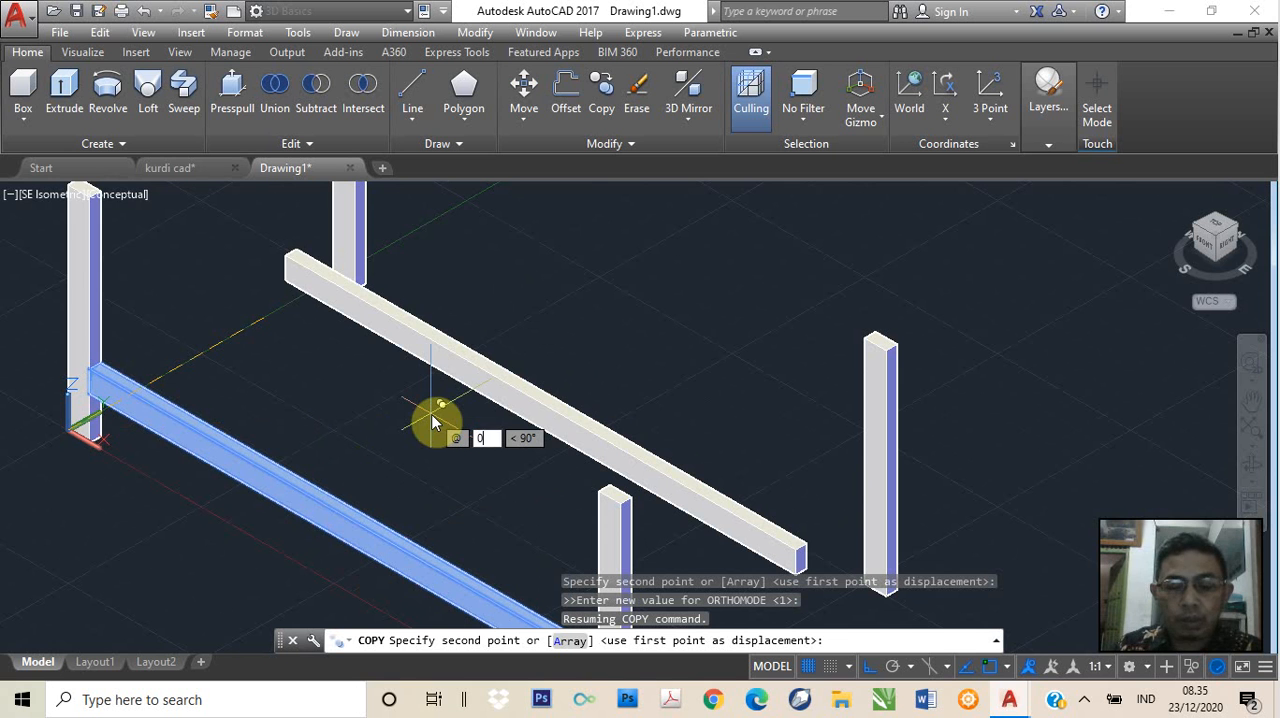
text(,500,)
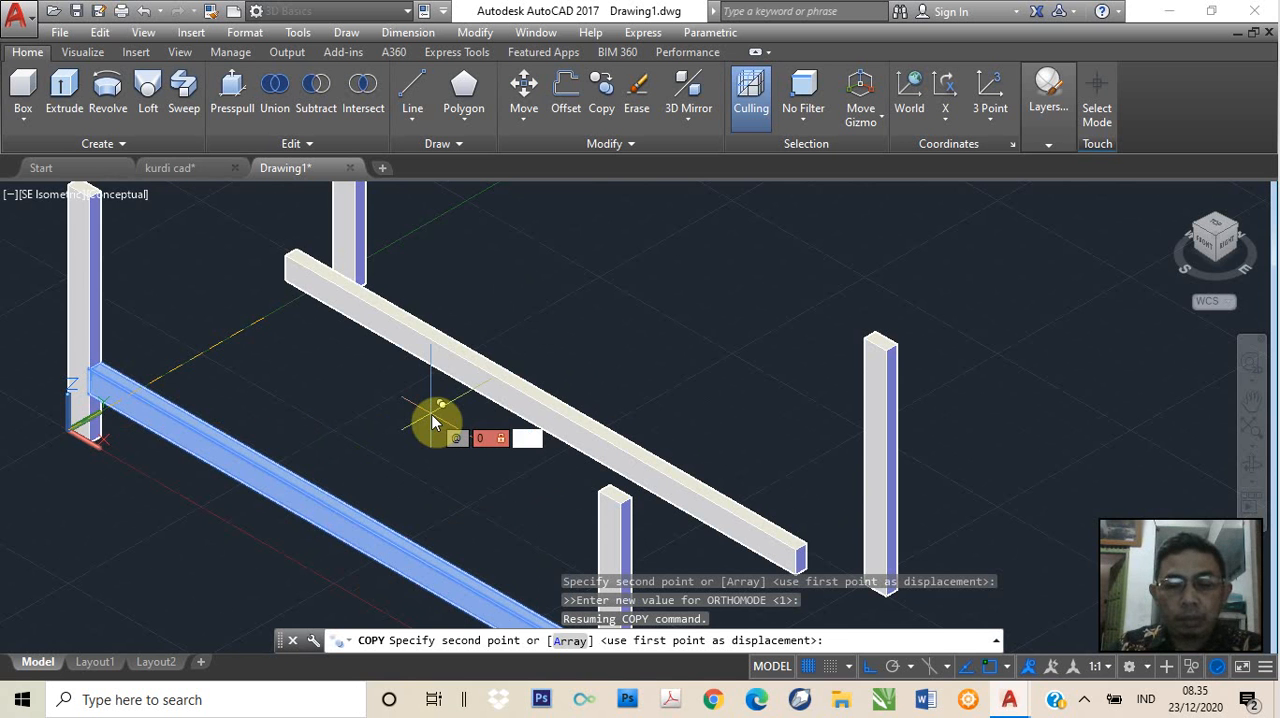
text(0)
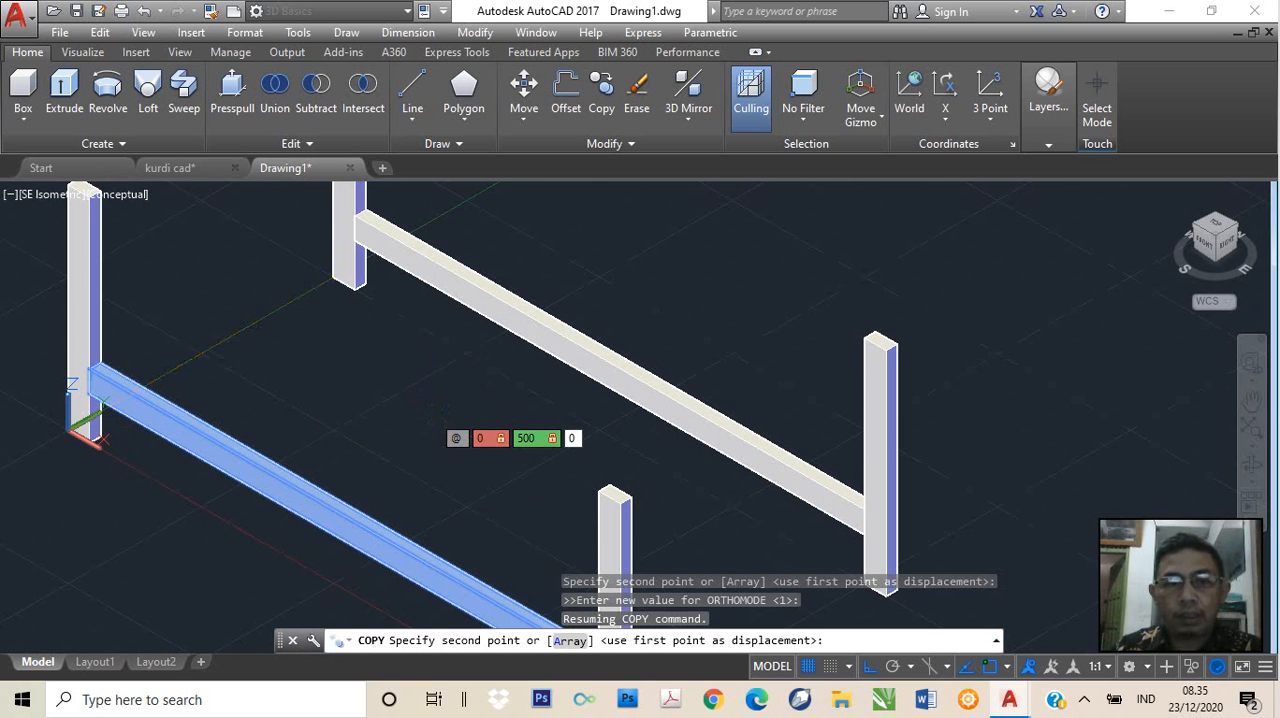
key(Return)
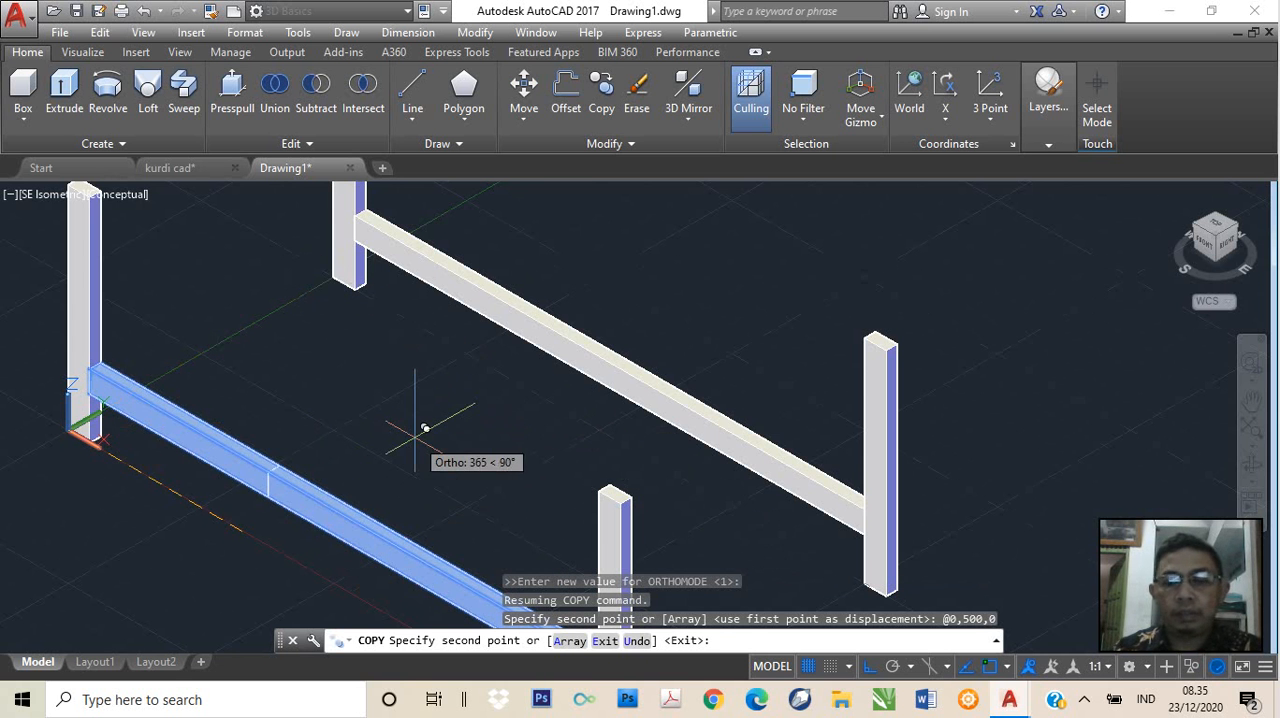
key(Return)
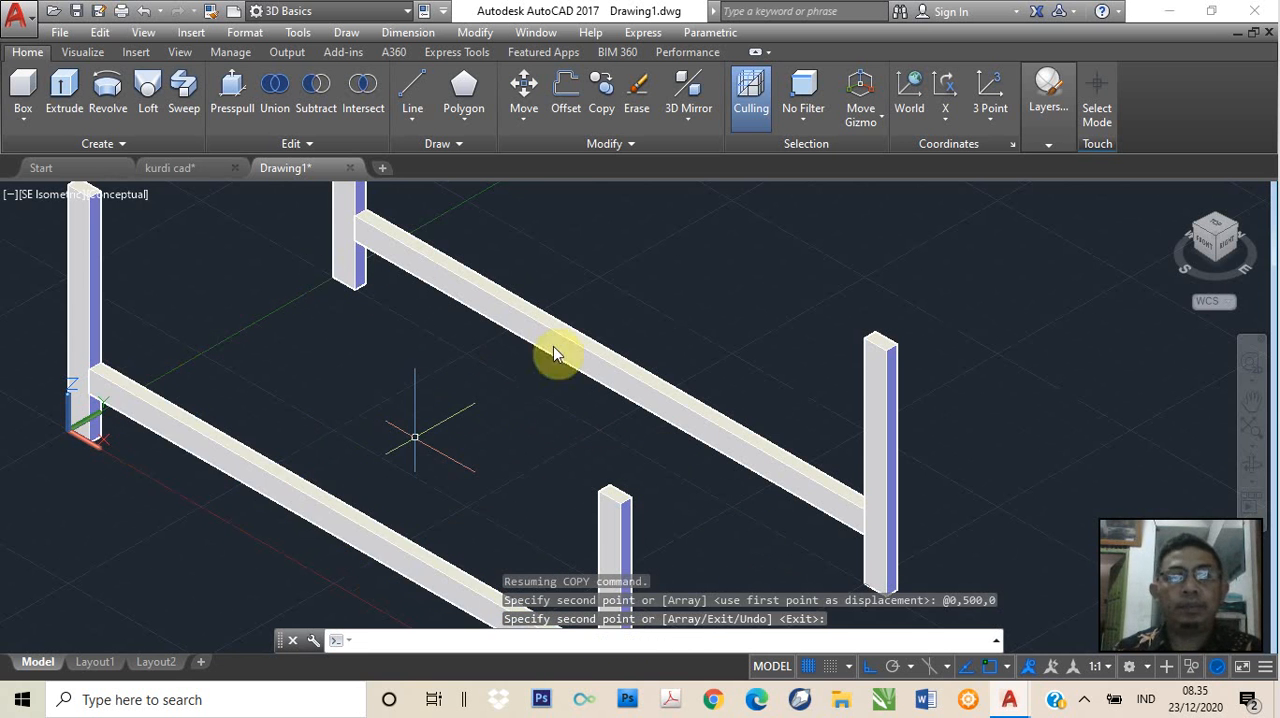
Examine both long rails between the legs and compare them with the finished table in the kurdi cad drawing
scroll(534, 373, down, 2)
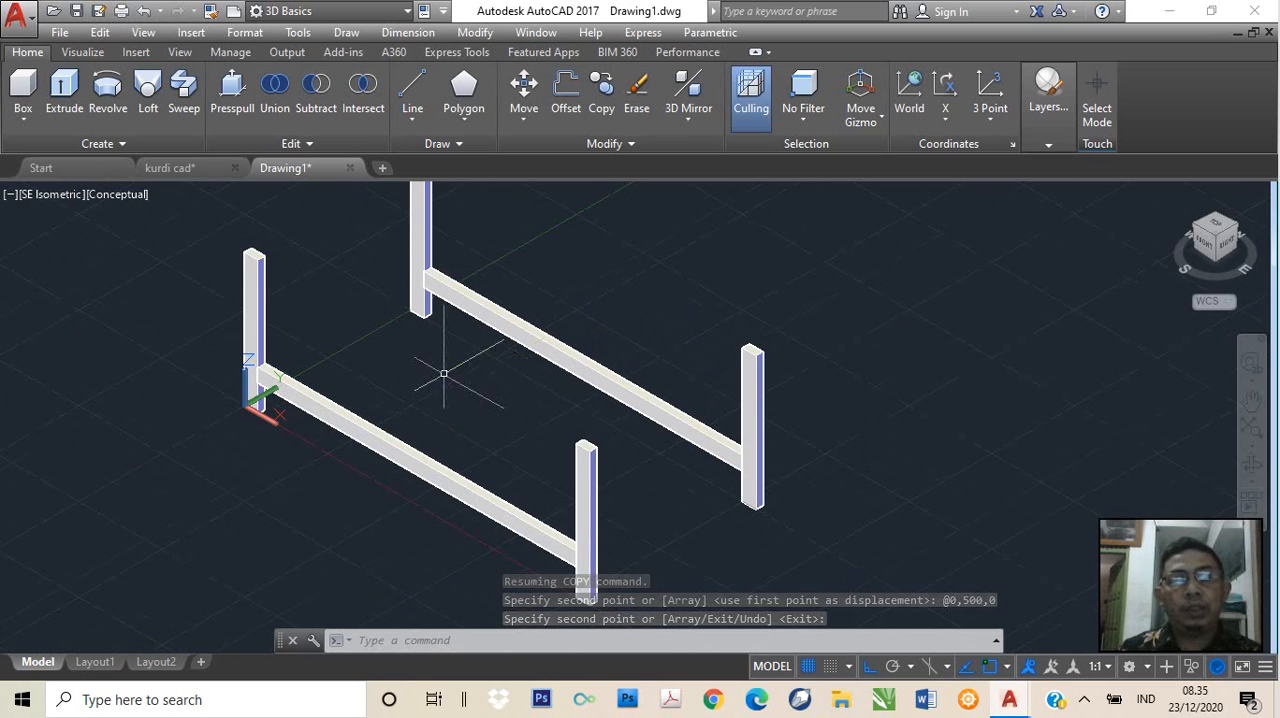
scroll(400, 335, down, 2)
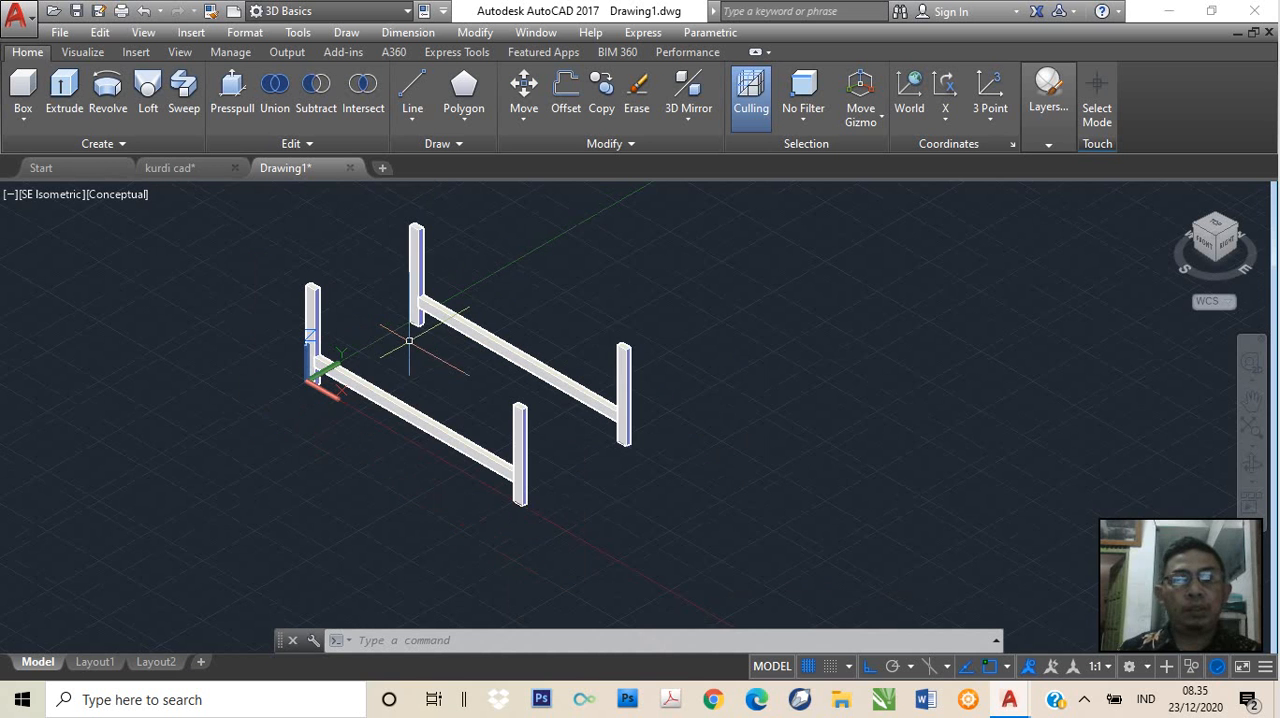
scroll(386, 295, up, 2)
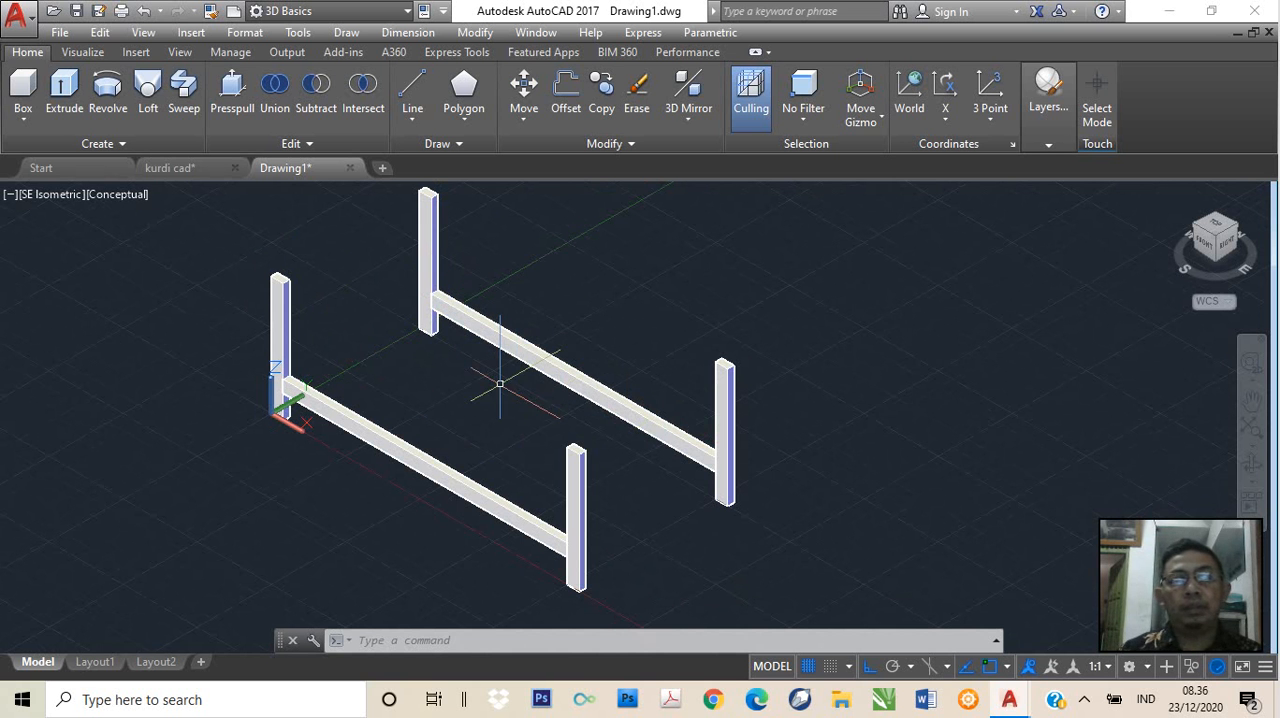
middle_drag(391, 372, 429, 403)
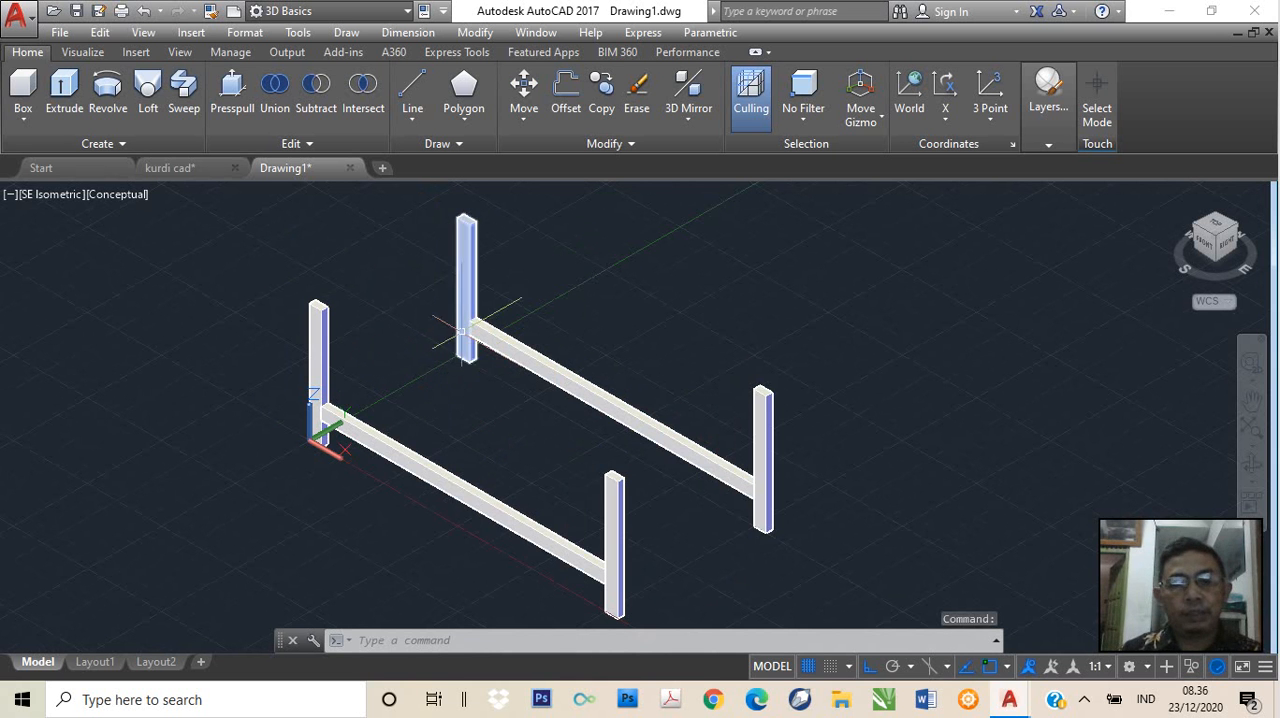
scroll(468, 335, up, 3)
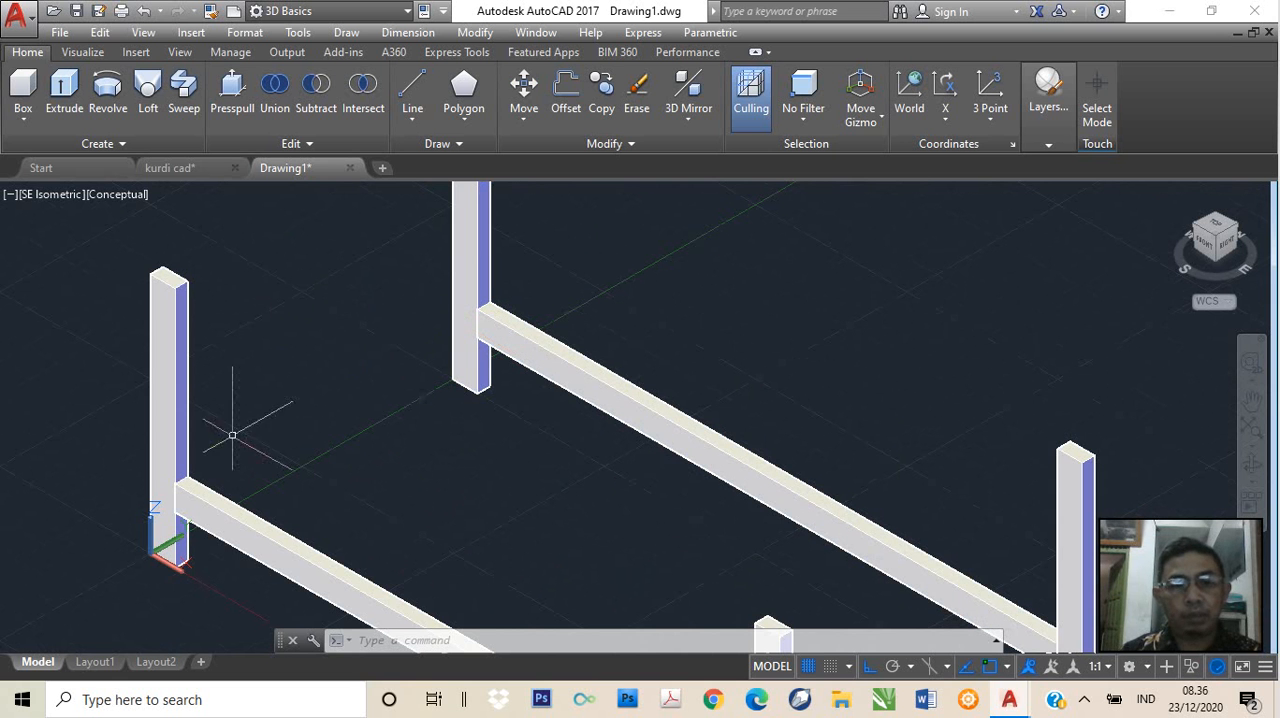
click(181, 171)
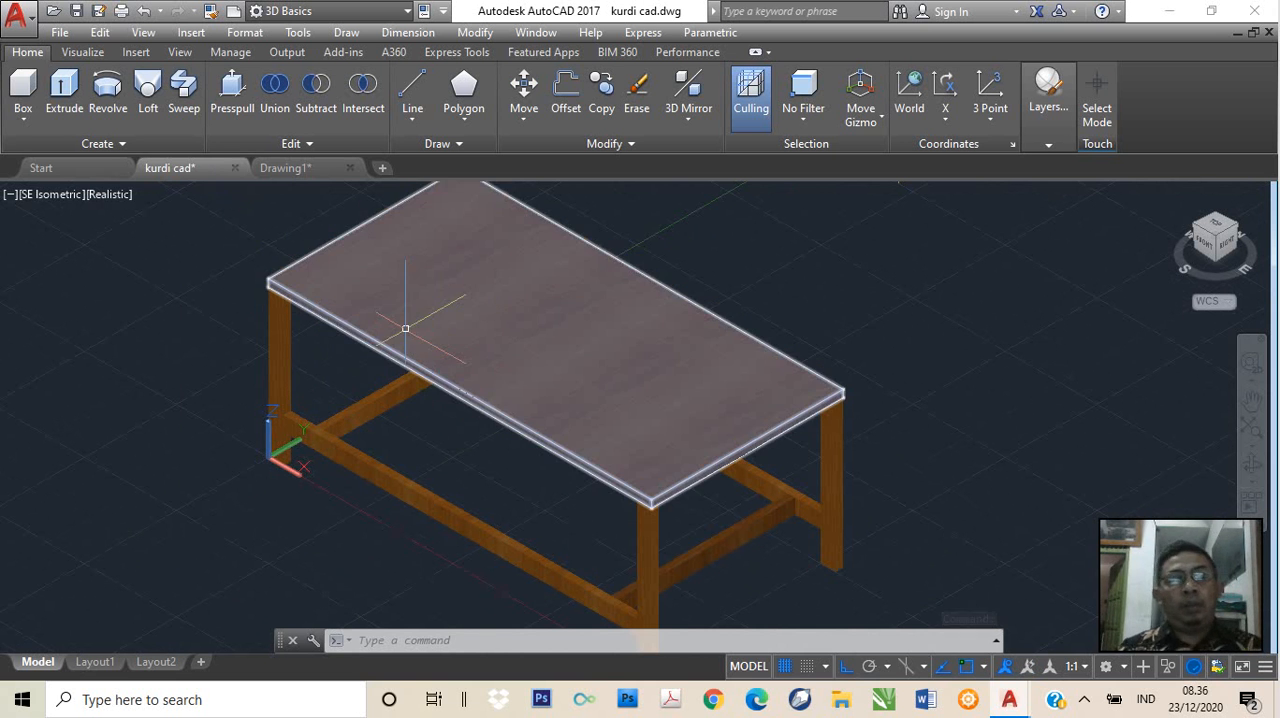
click(287, 170)
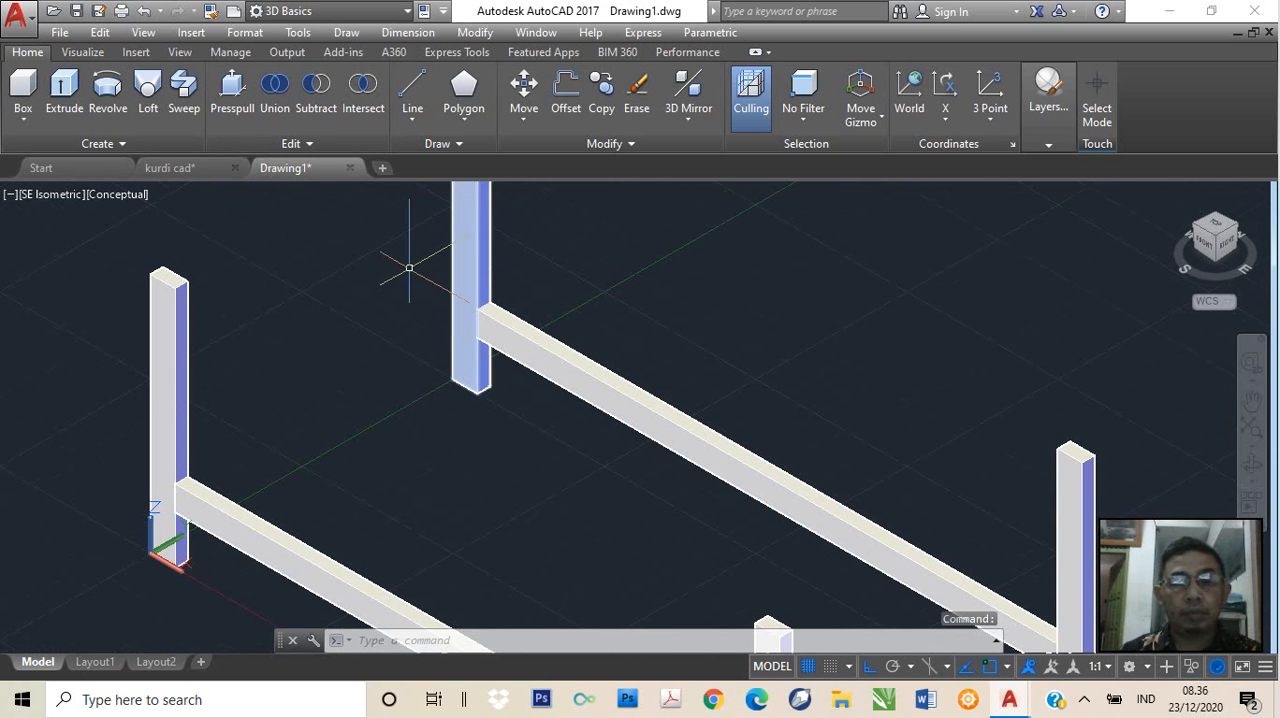
Start a box with its first corner at the rear rail's upper front endpoint, where it meets the leg
scroll(428, 306, up, 1)
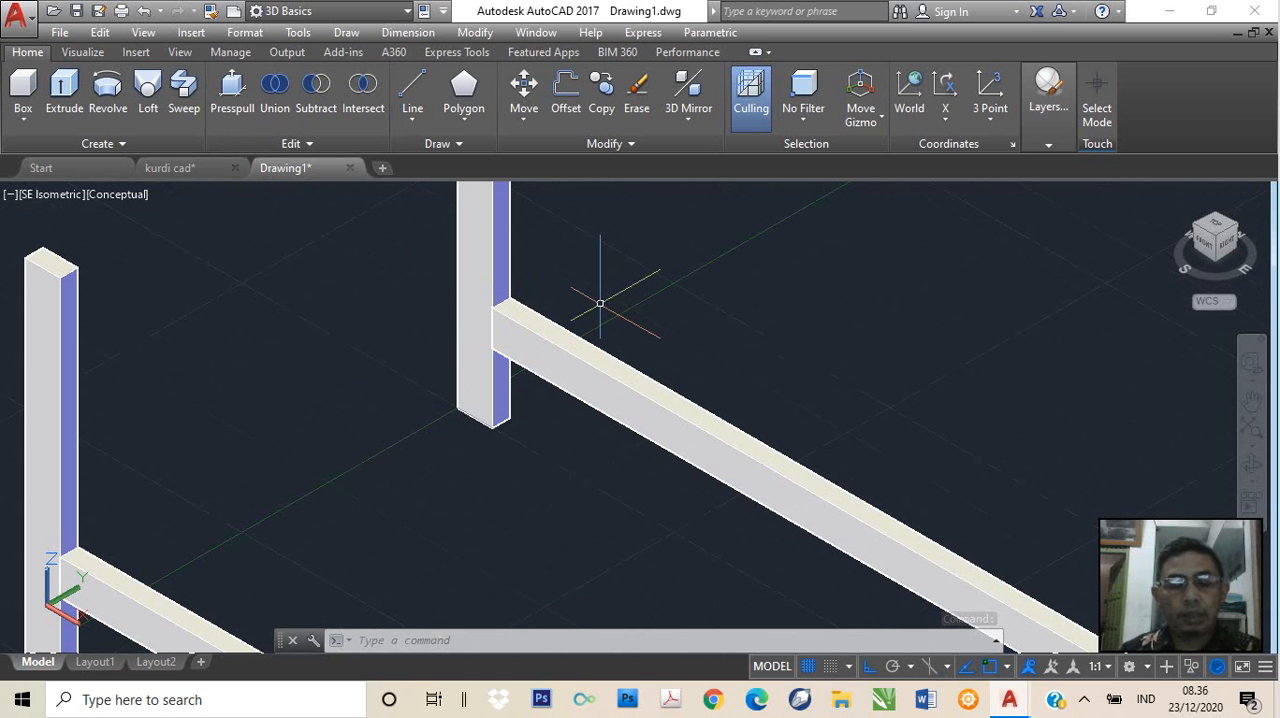
text(BOX)
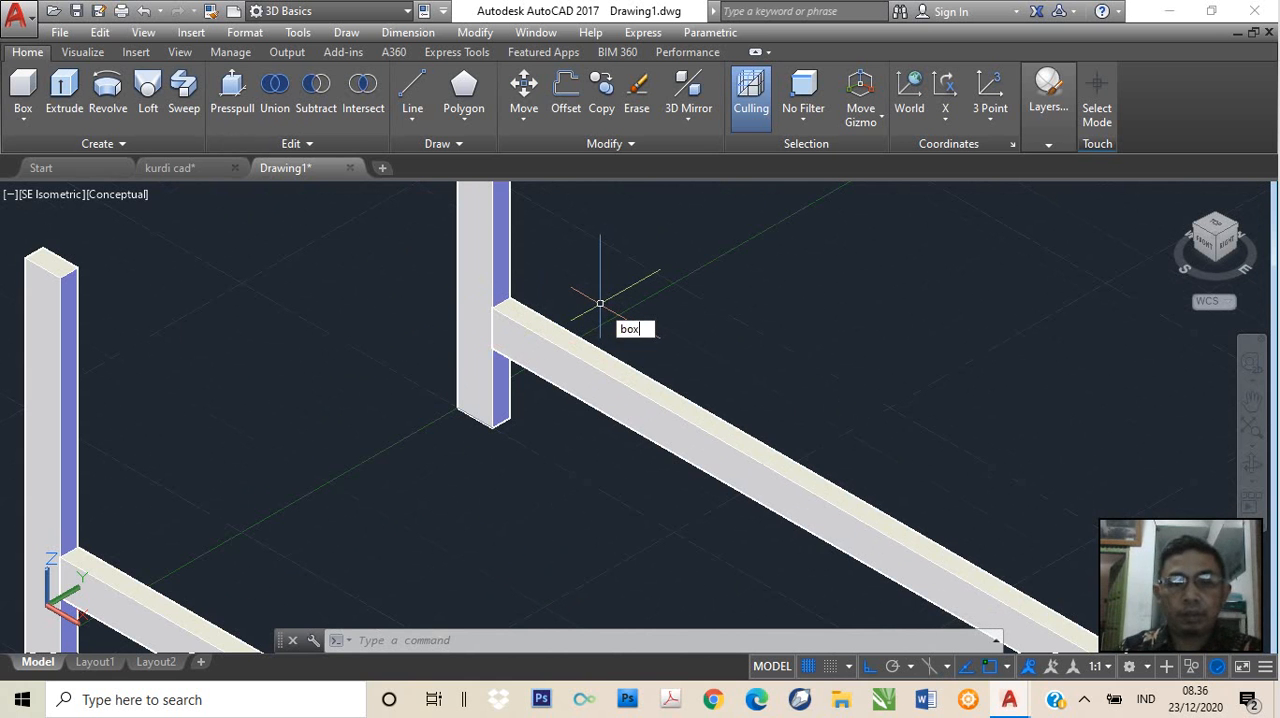
key(Return)
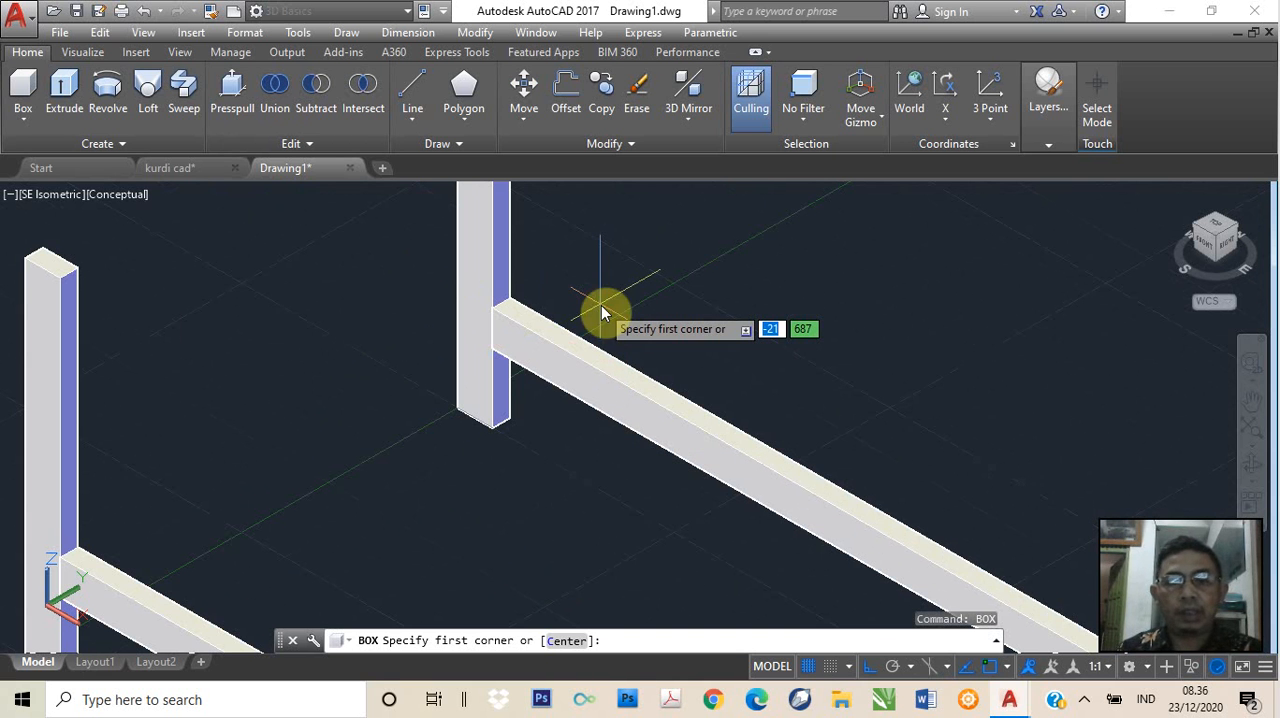
text(end)
key(Return)
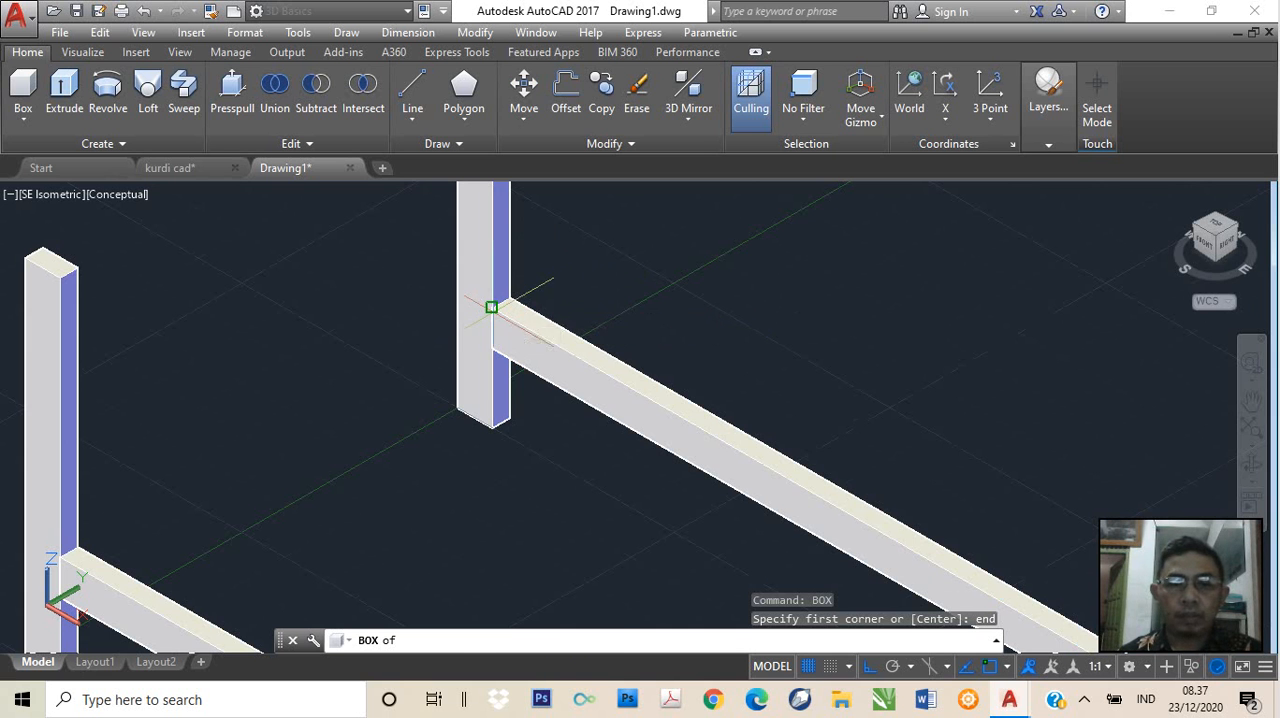
click(491, 307)
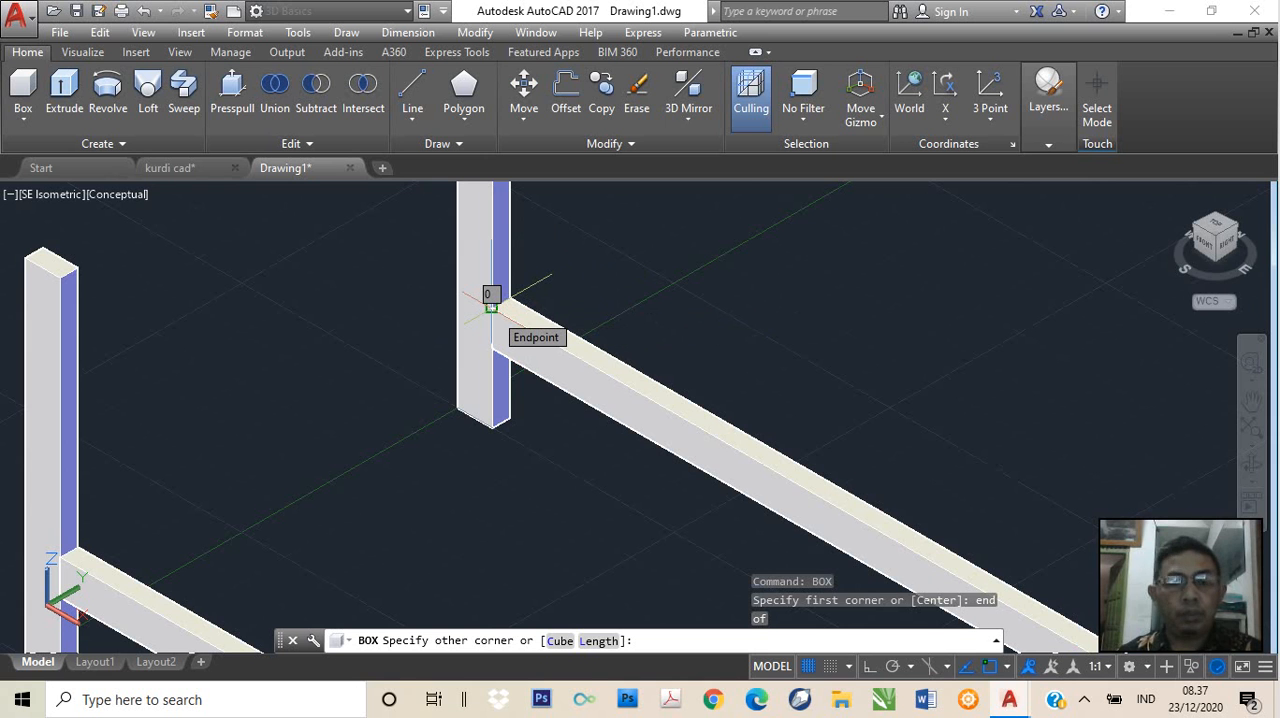
Toggle Ortho mode, try to set the box's other corner with -40, and undo the box
key(F8)
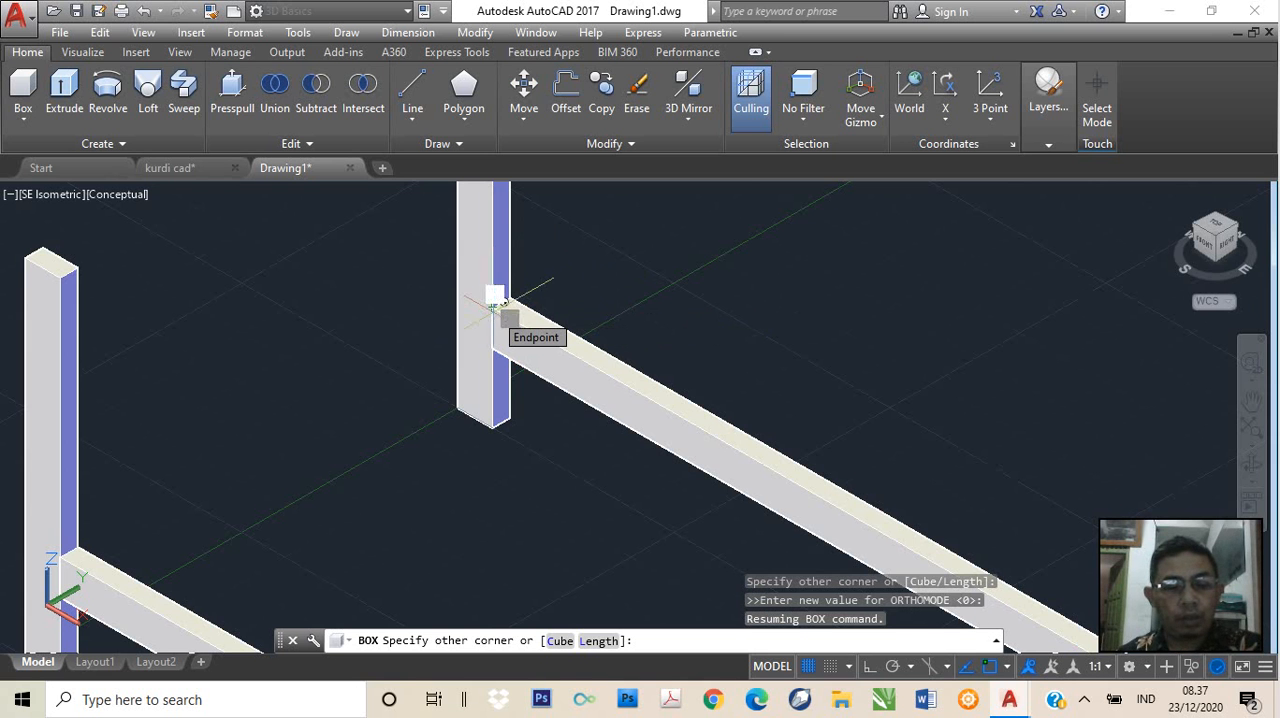
text(@)
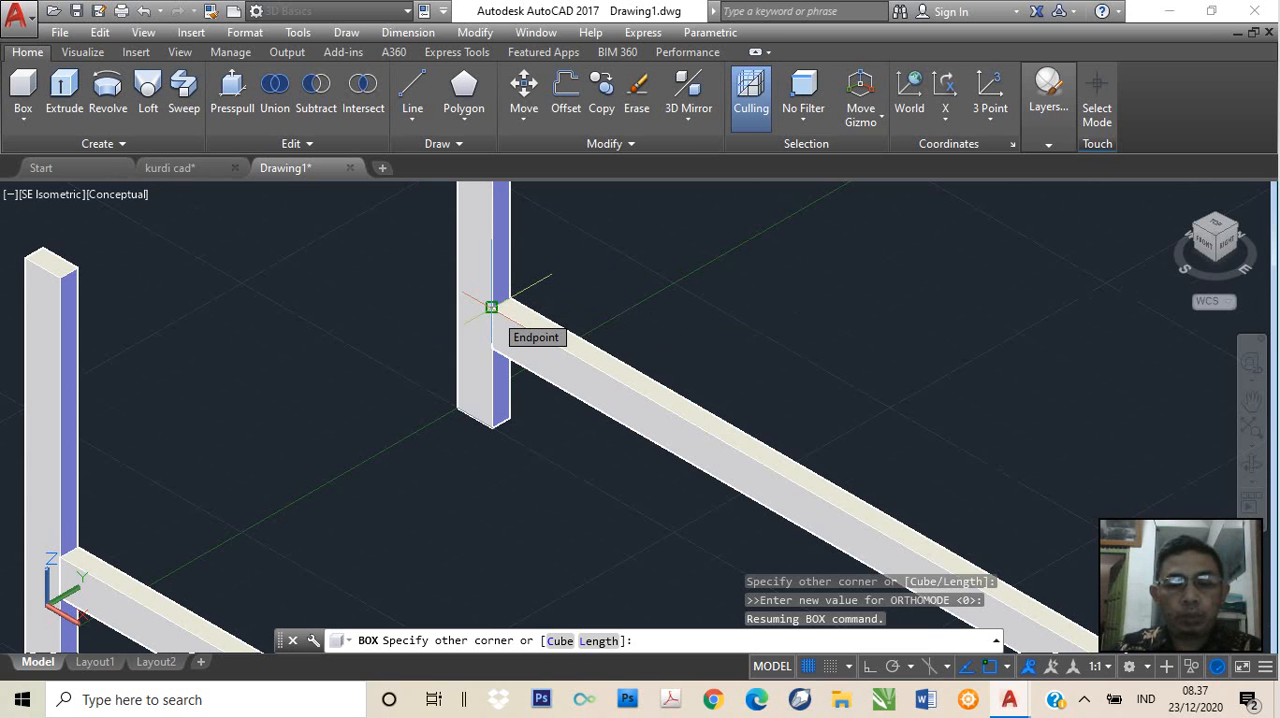
text(20)
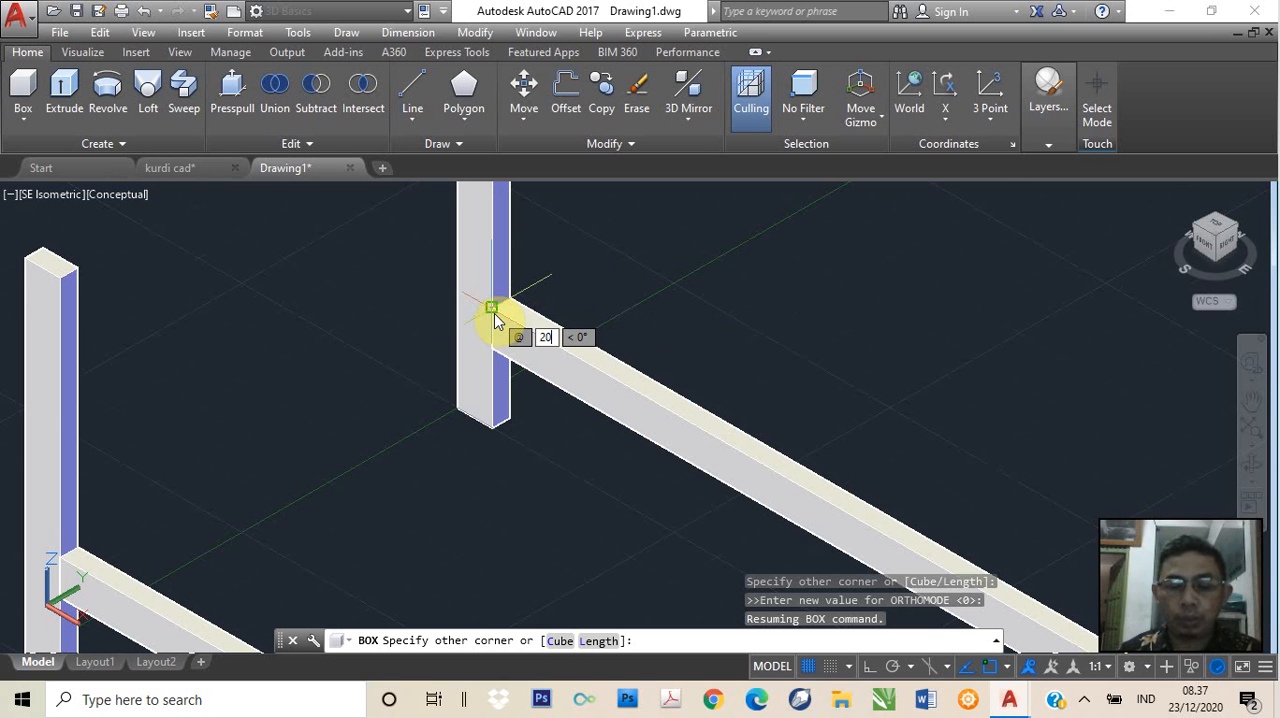
key(Tab)
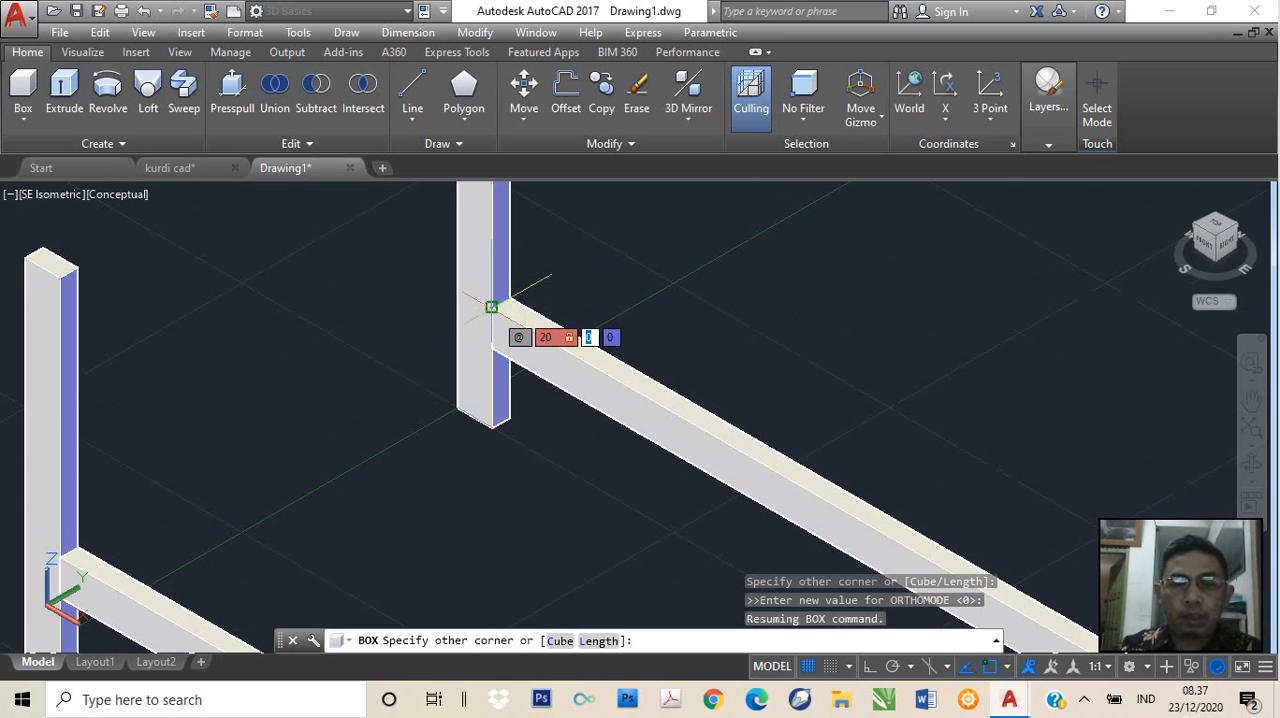
key(BackSpace)
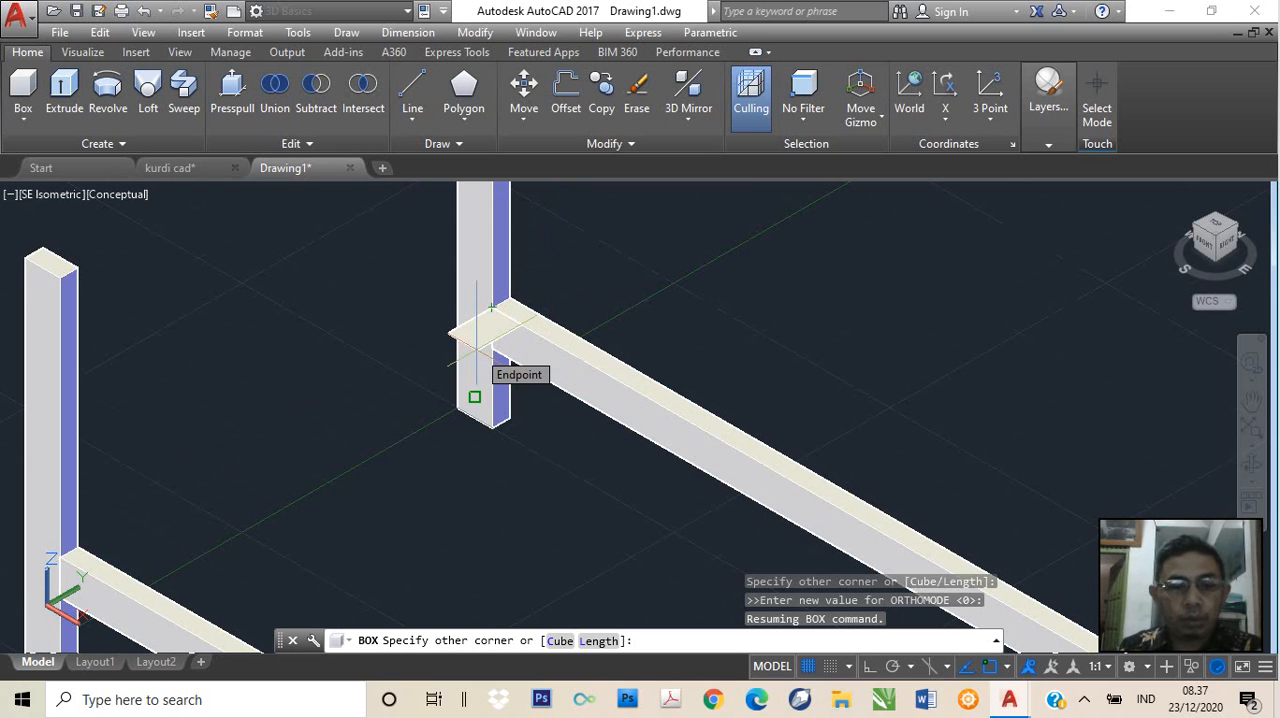
text(-)
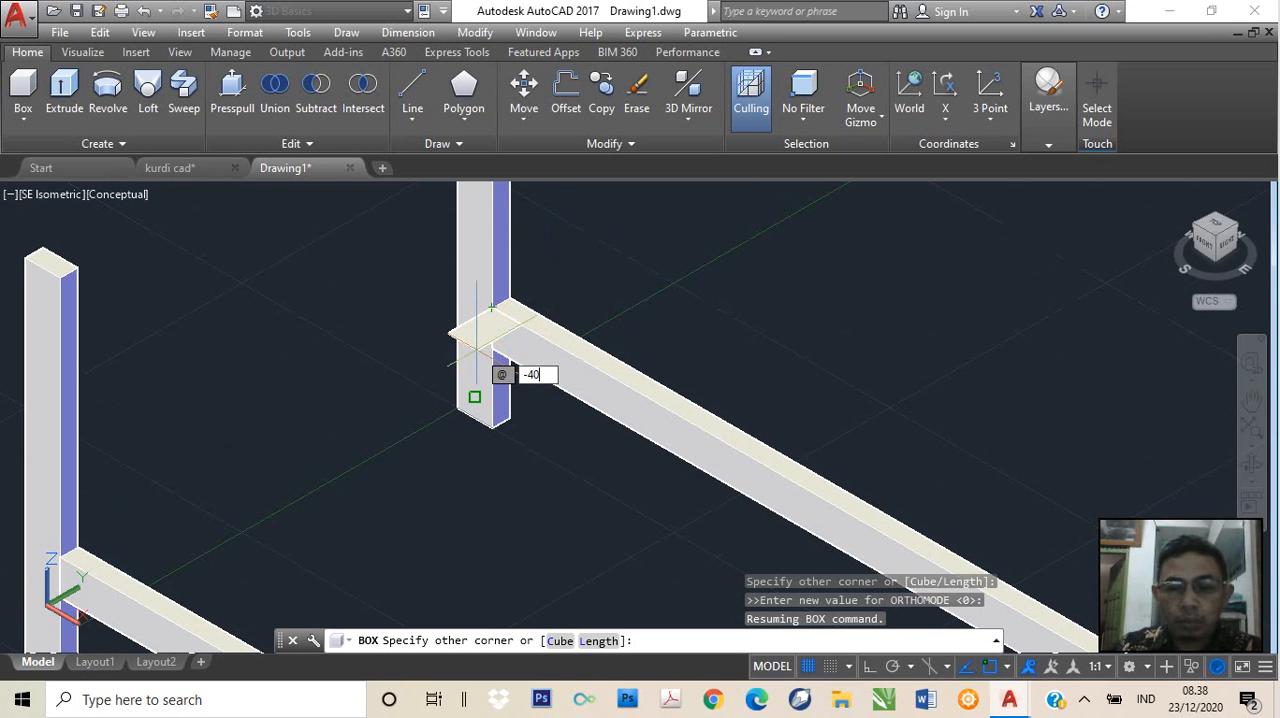
text(40)
key(Return)
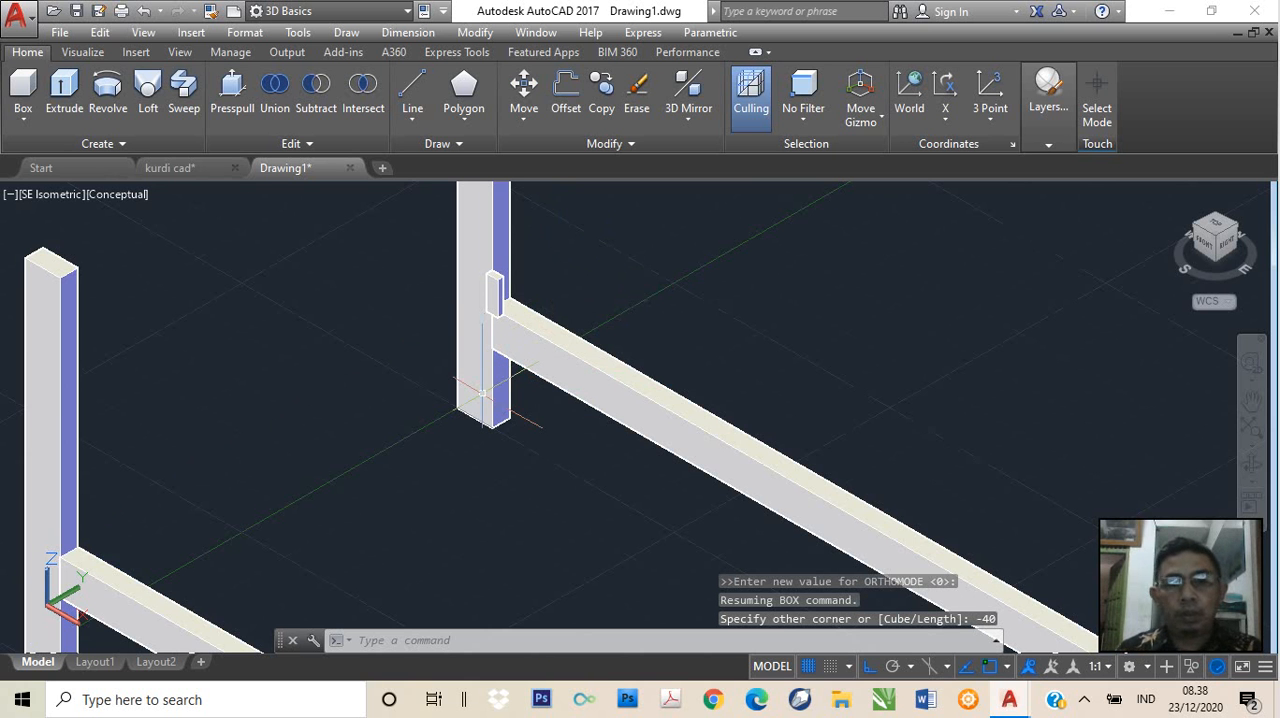
key(ctrl+z)
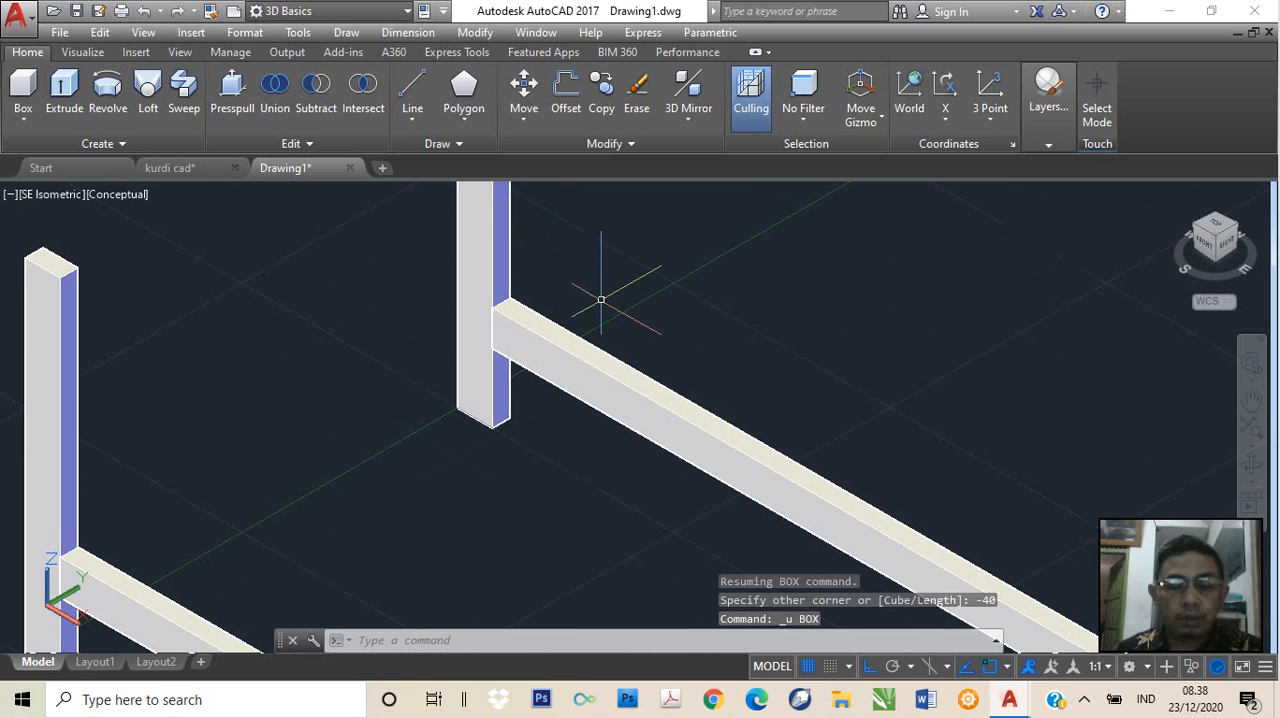
text(box)
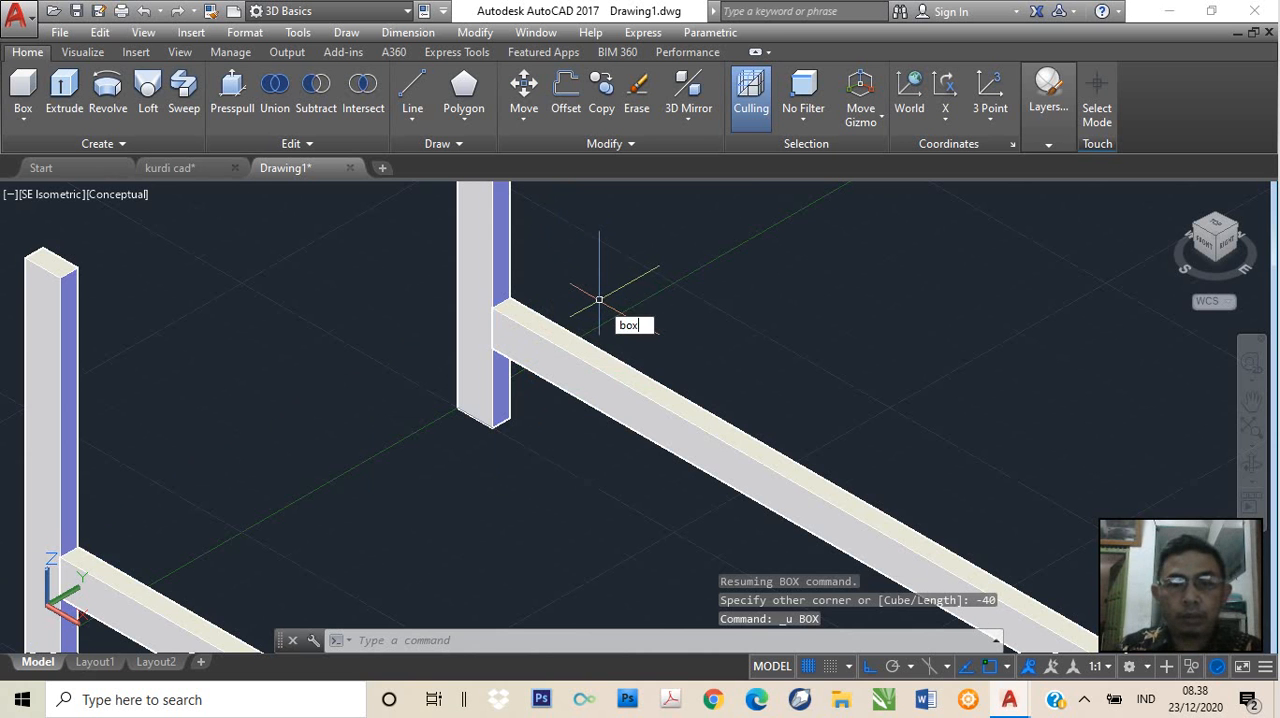
key(Return)
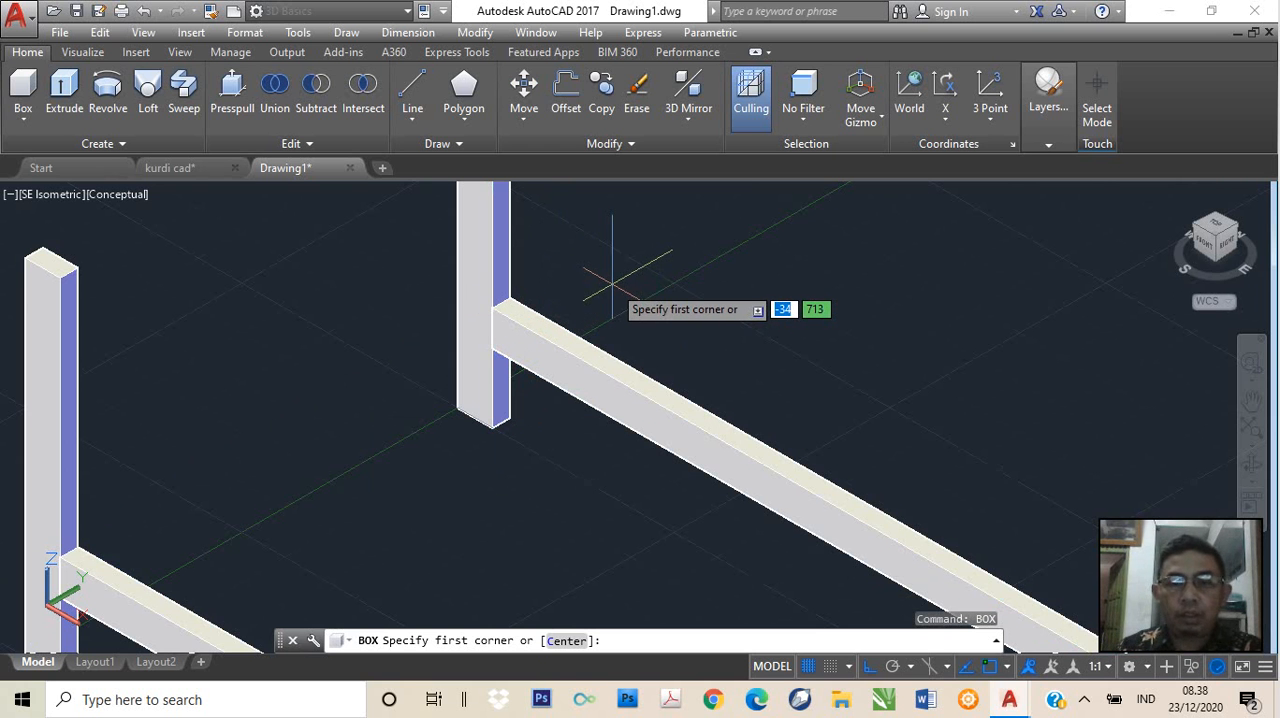
text(edn)
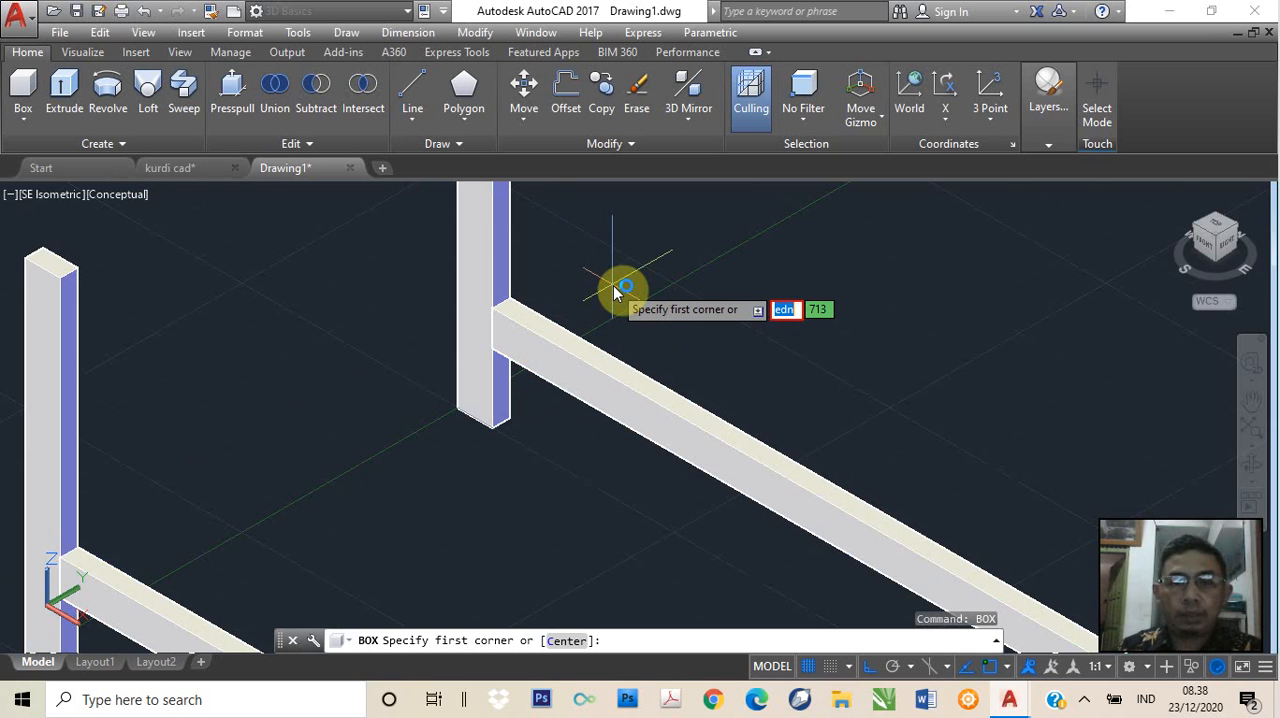
key(BackSpace)
key(BackSpace)
text(nd)
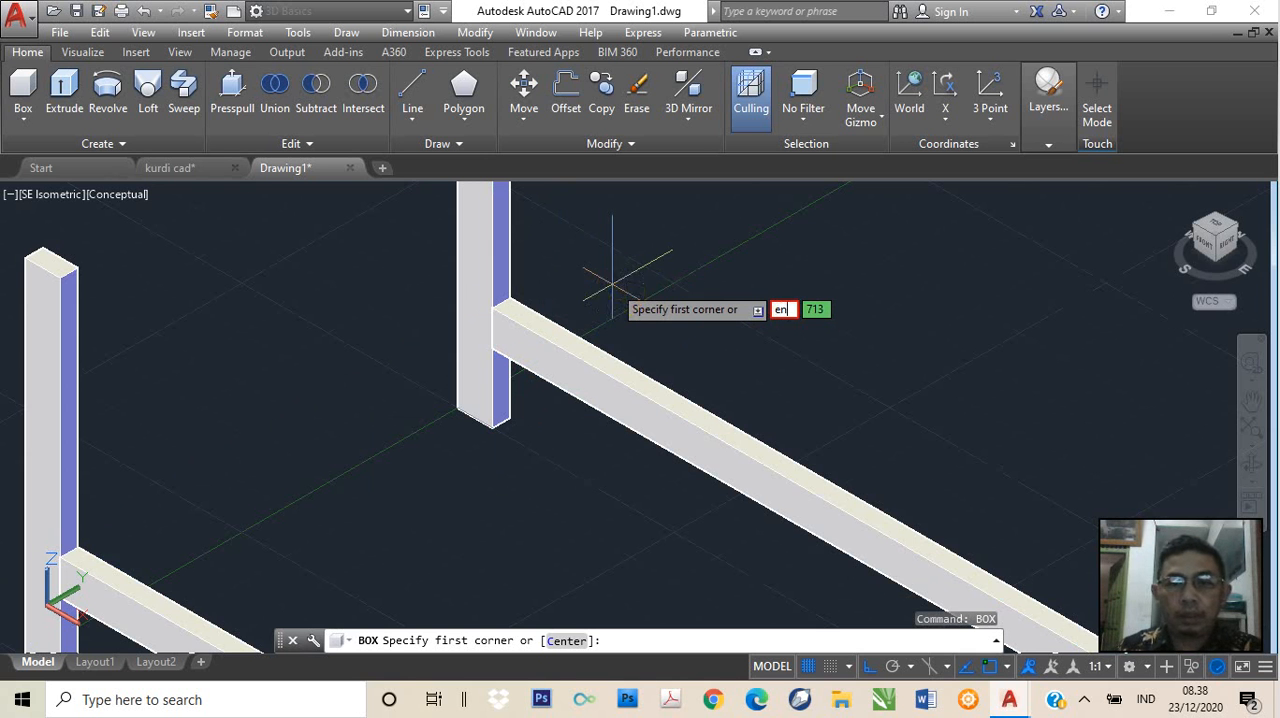
key(Return)
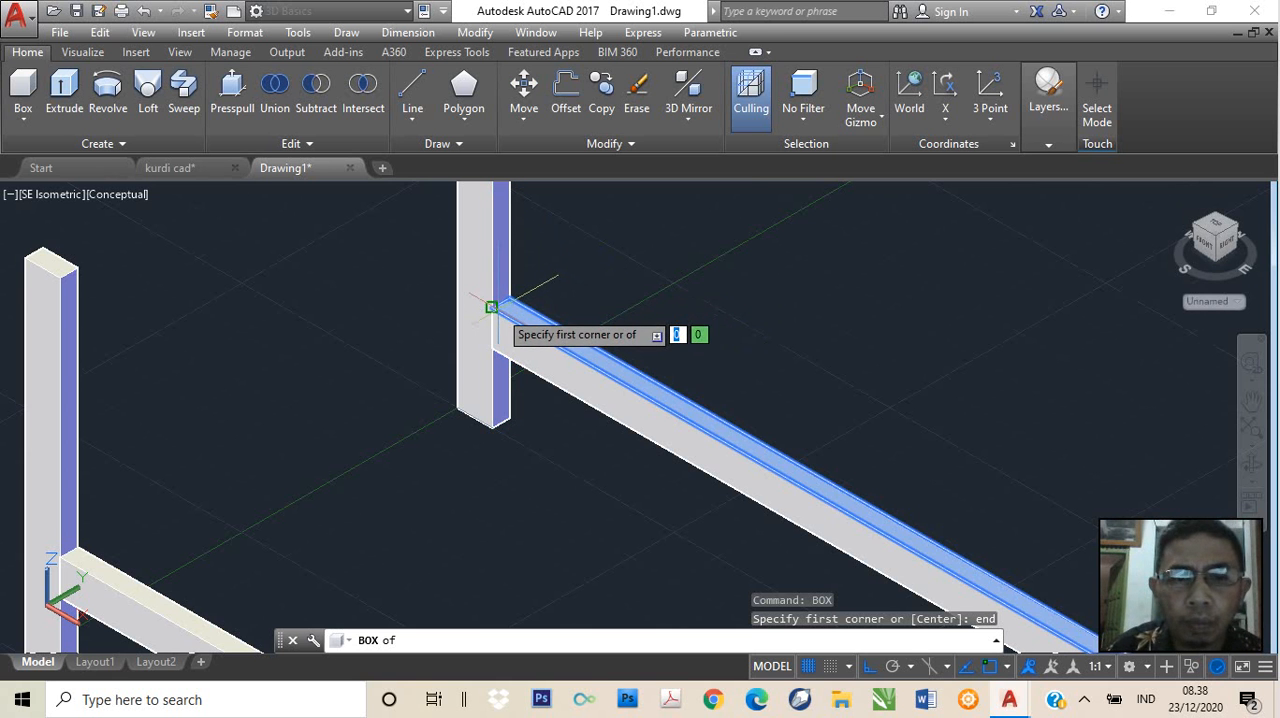
click(491, 307)
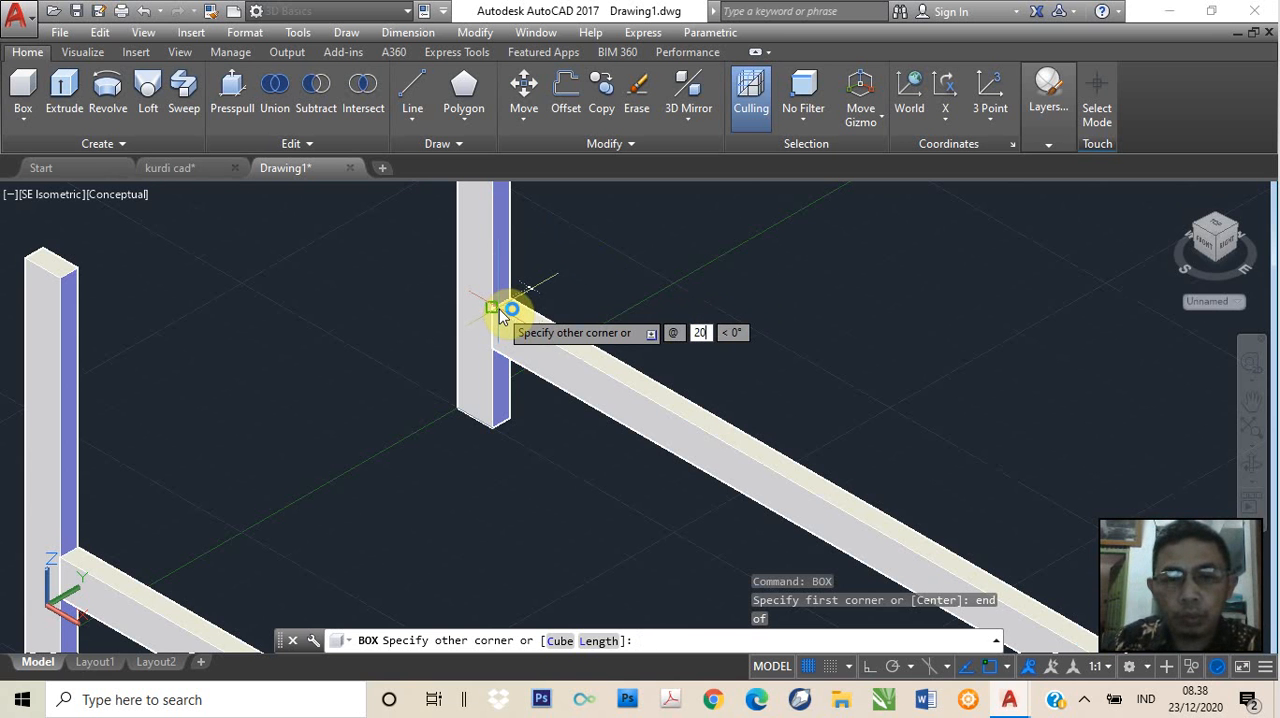
text(20)
key(Tab)
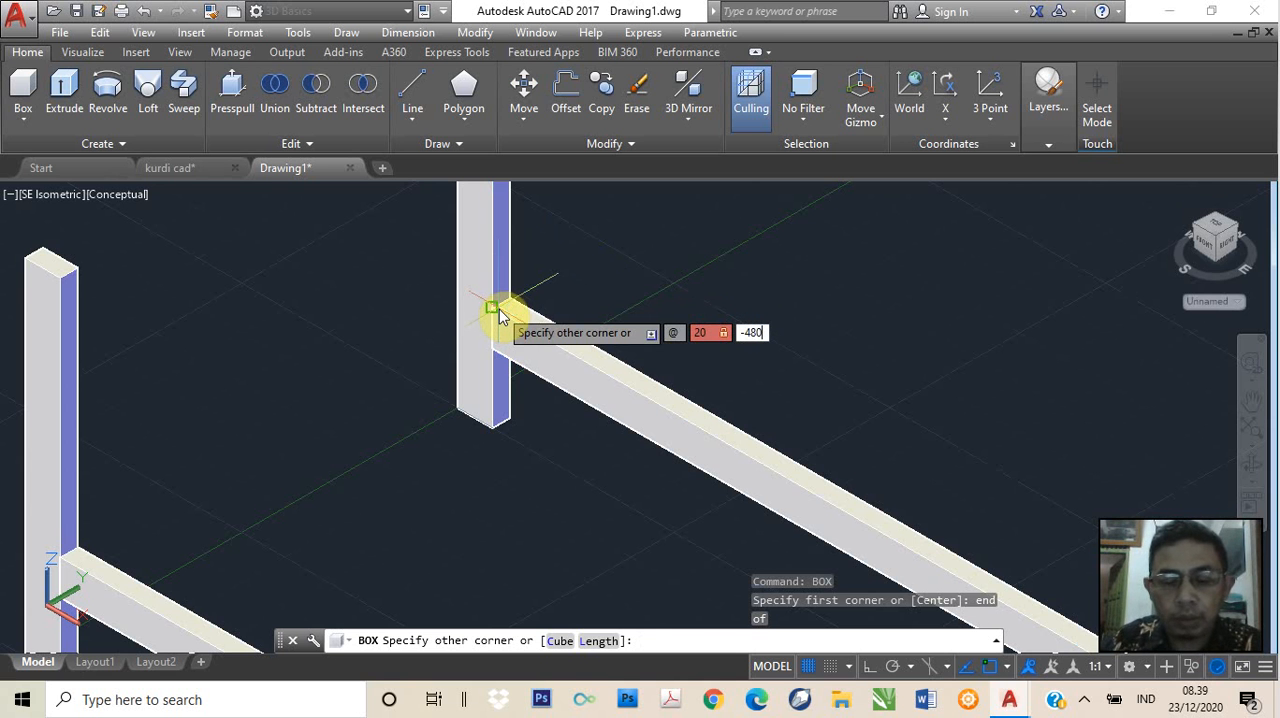
key(Tab)
text(-)
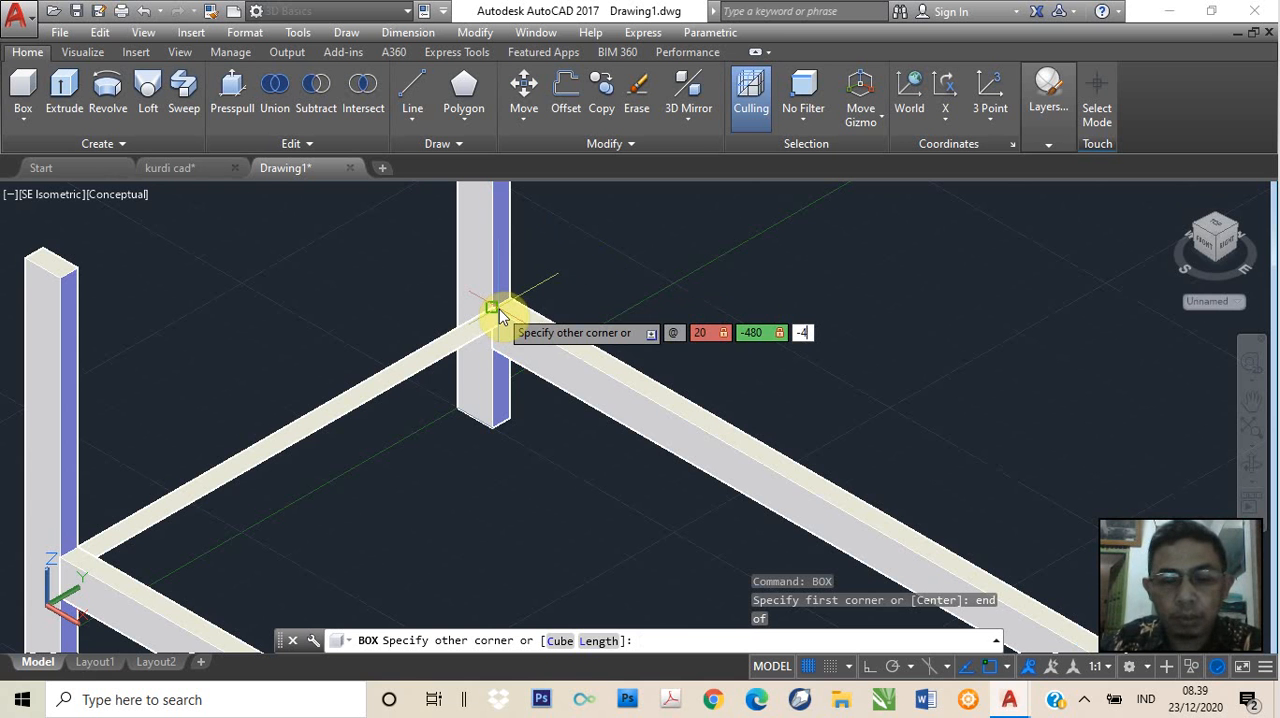
key(Return)
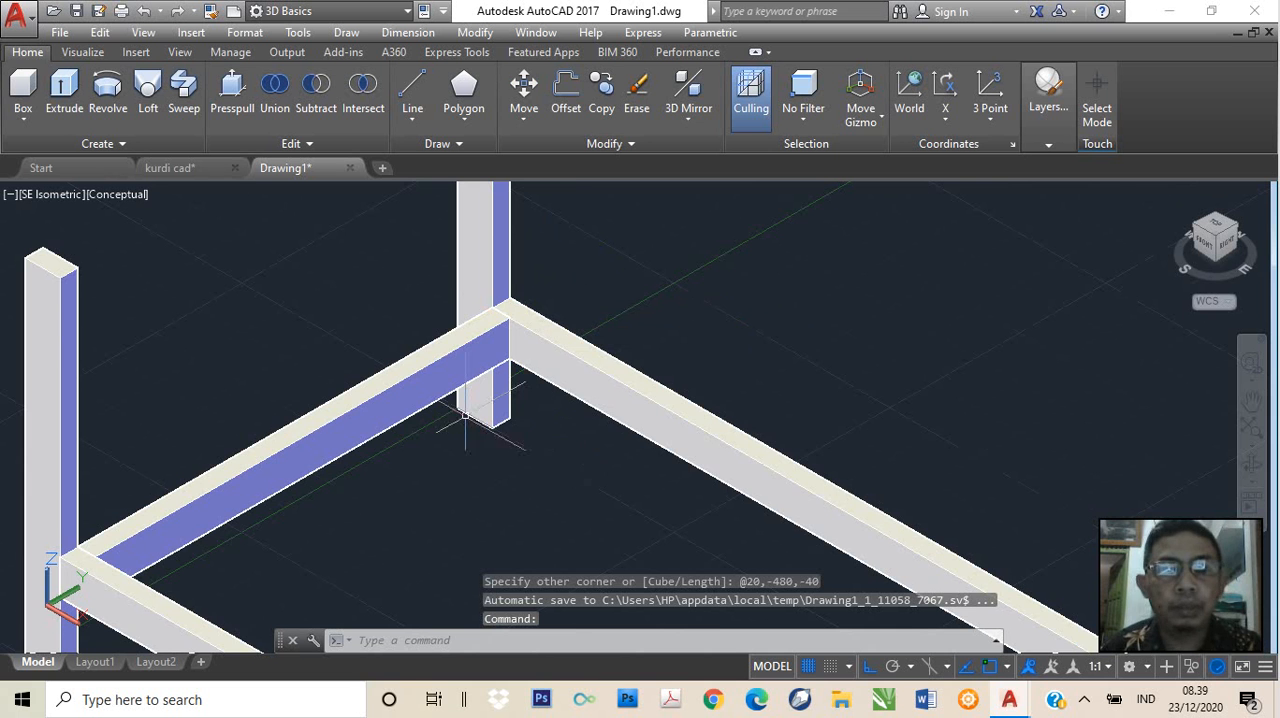
Compare the new crosspiece between the long rails with the one on the finished table in the kurdi cad drawing
scroll(402, 452, down, 2)
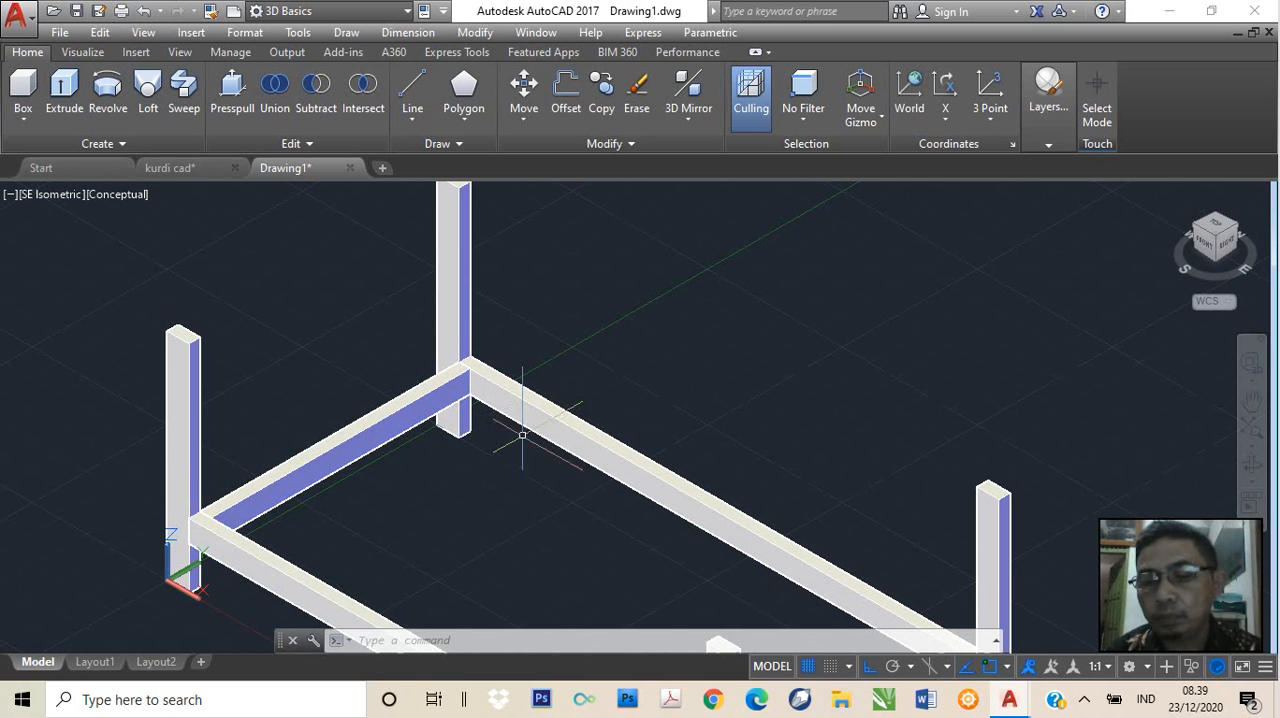
click(213, 166)
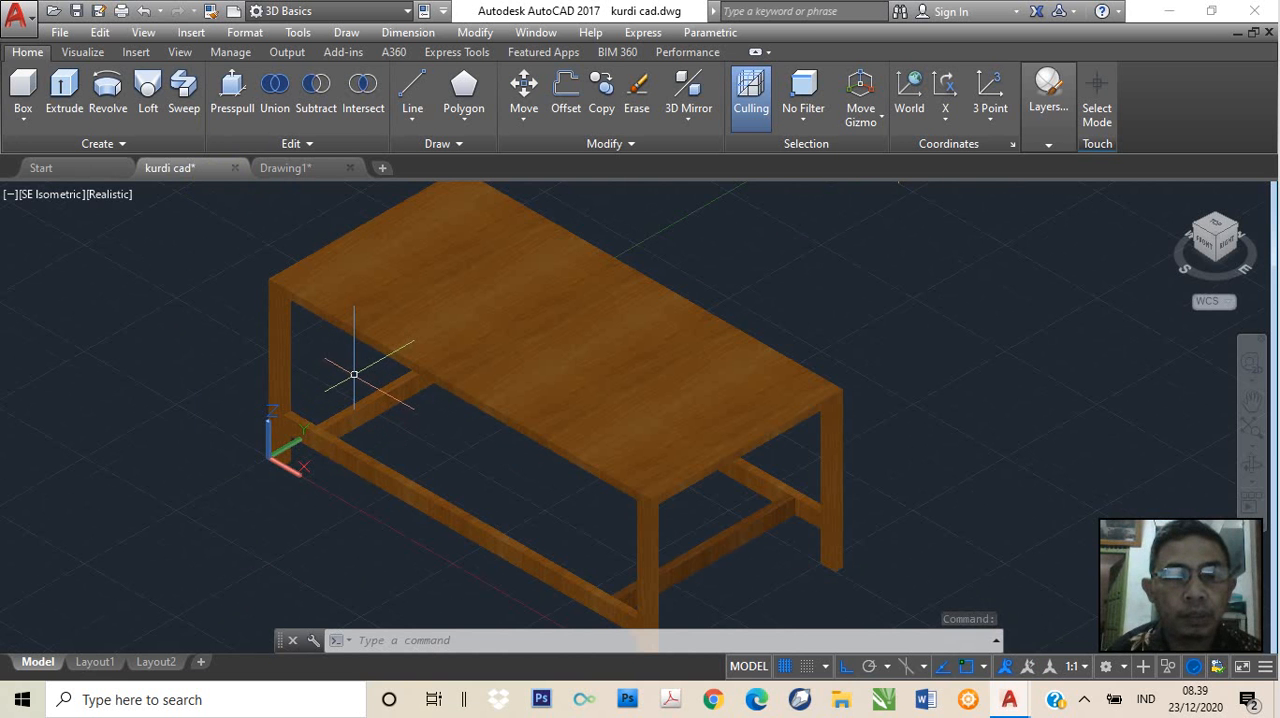
scroll(352, 375, up, 2)
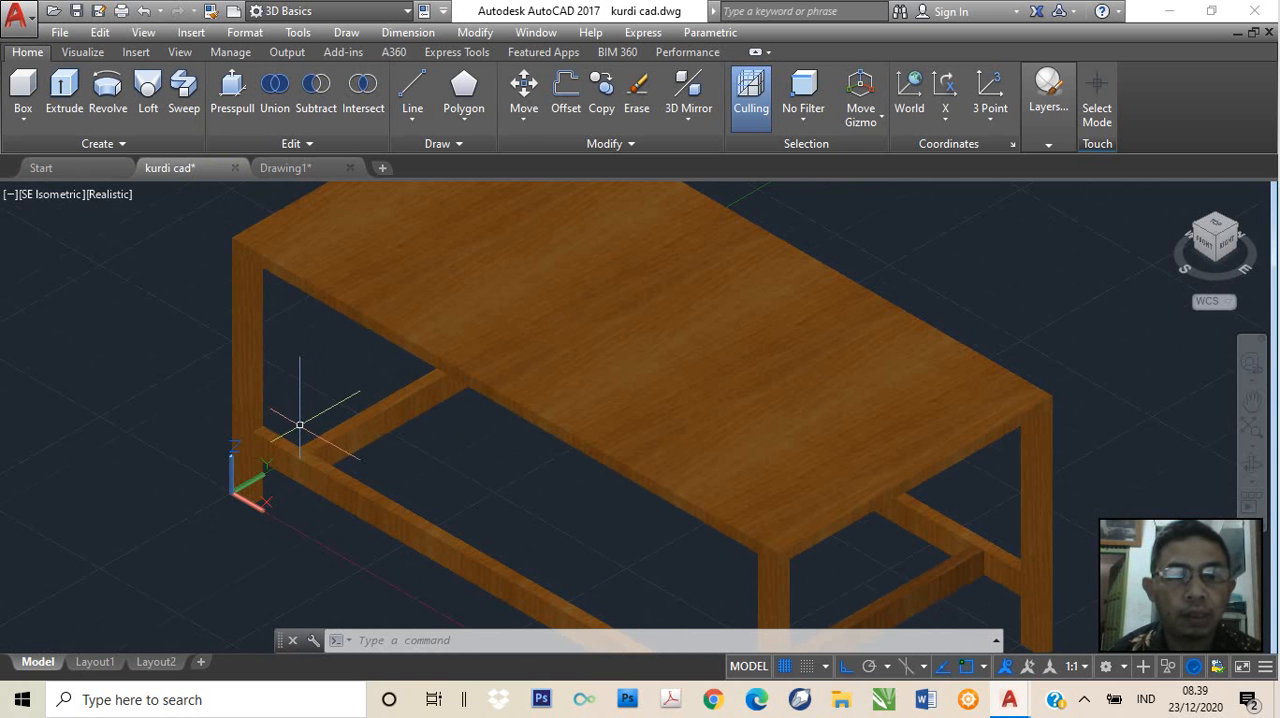
click(292, 169)
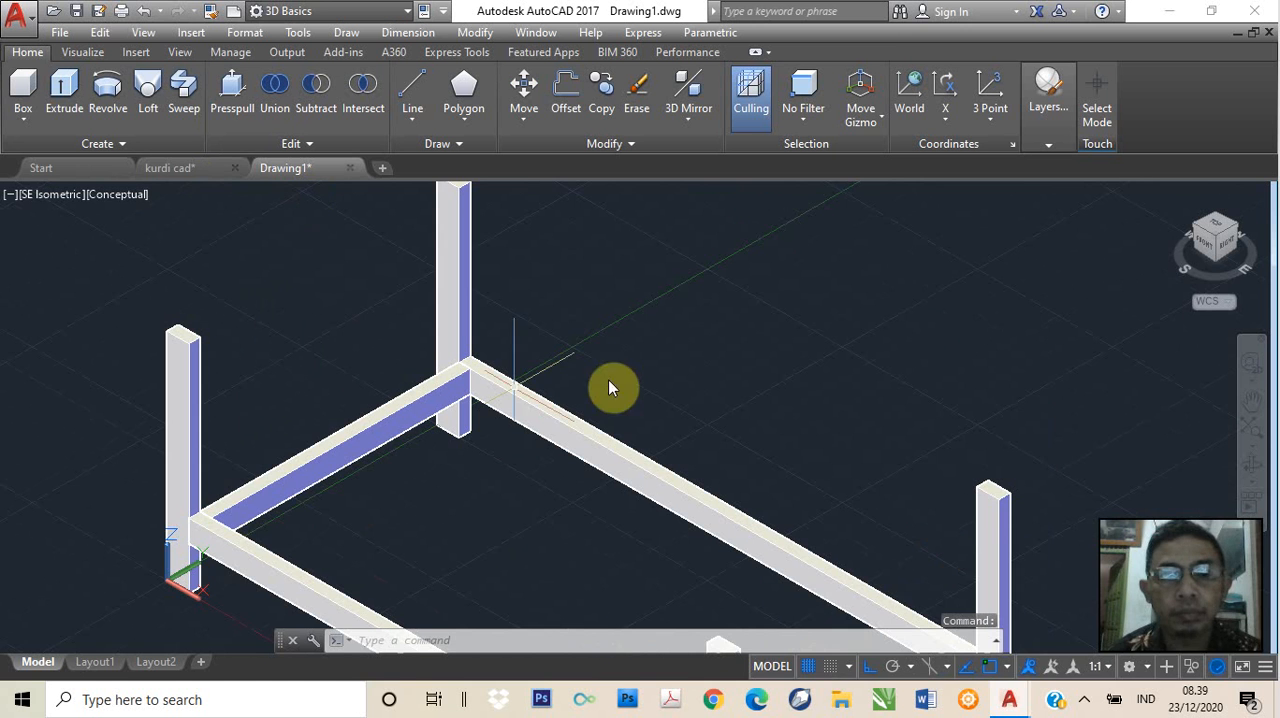
middle_drag(611, 379, 671, 294)
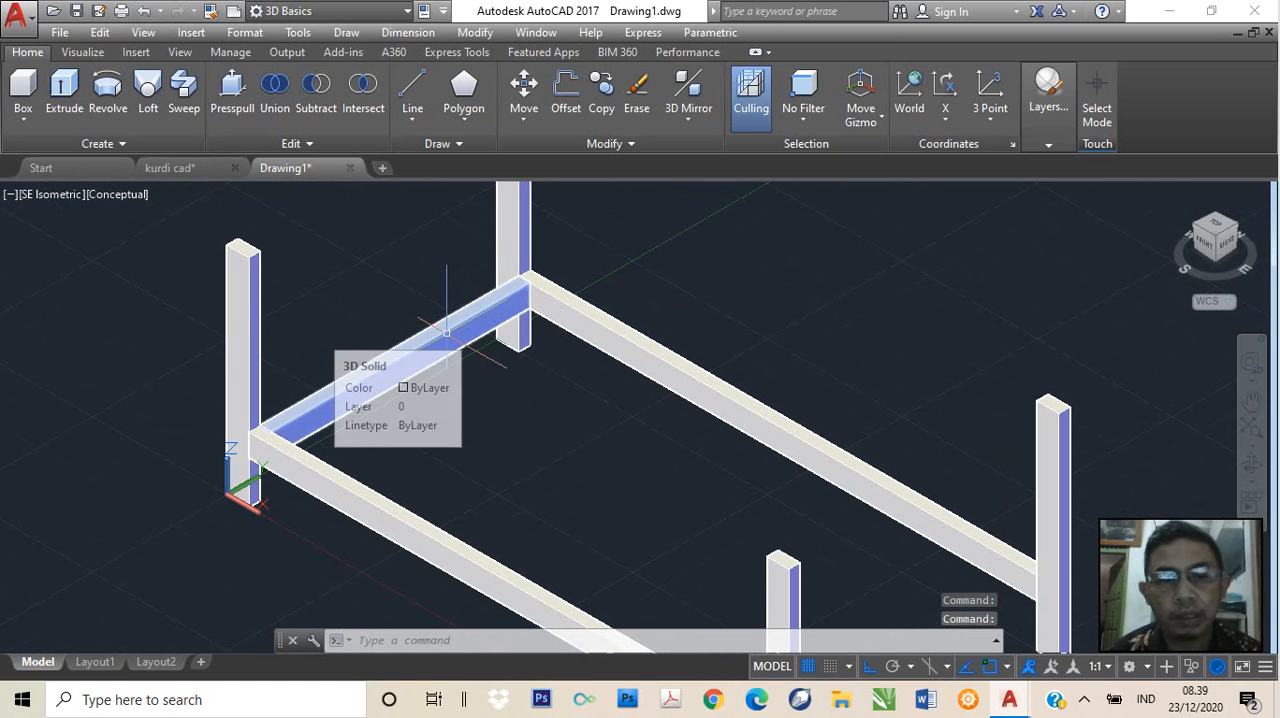
Select the crosspiece between the two long rails and try to start moving it
click(400, 355)
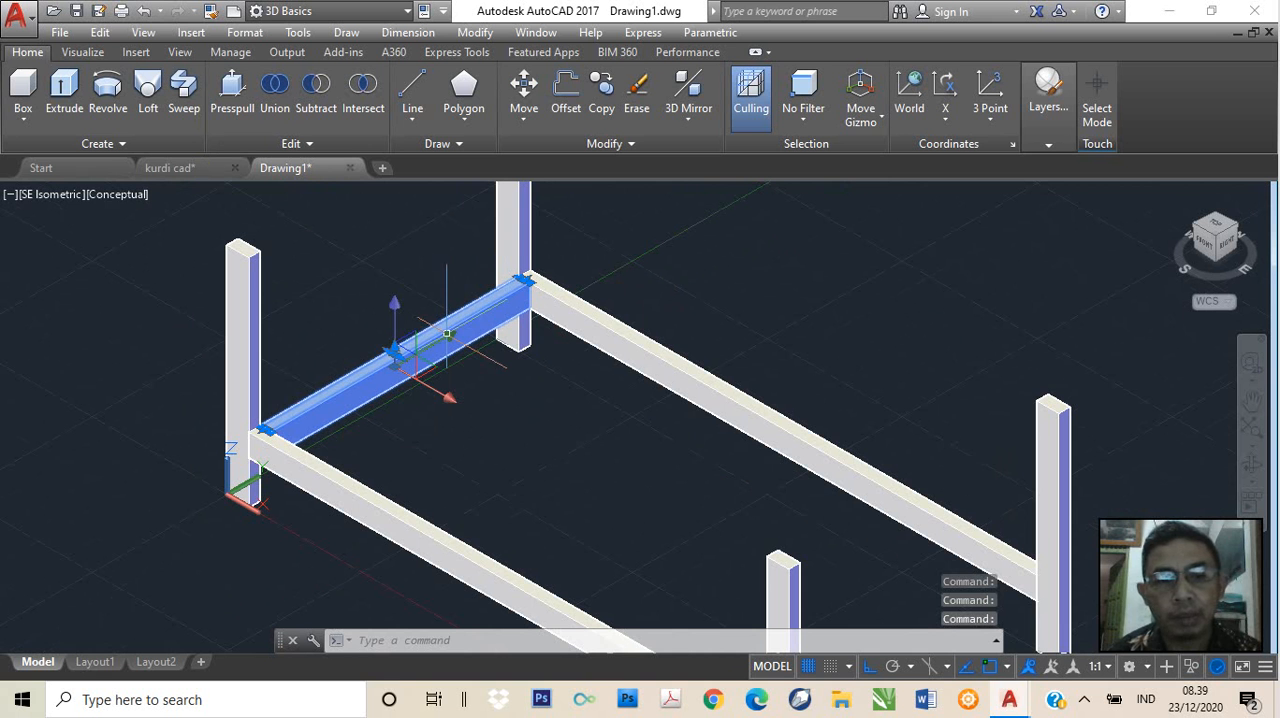
click(493, 395)
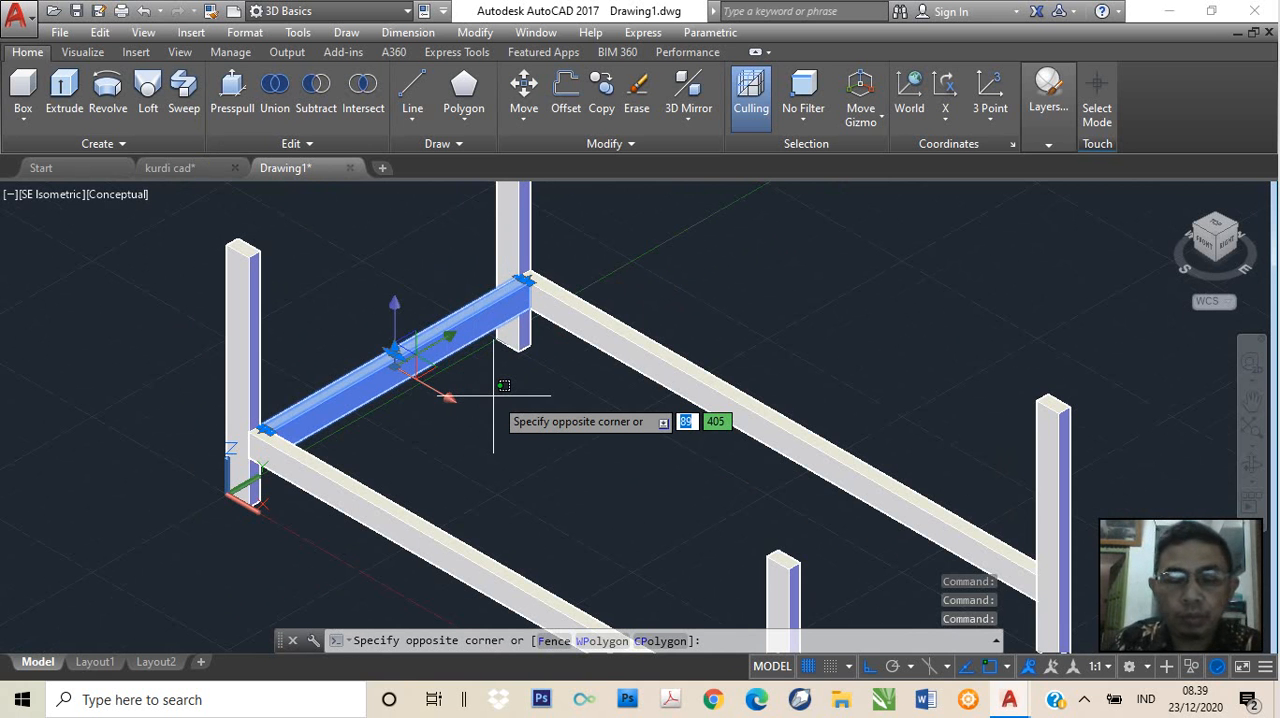
text(mov)
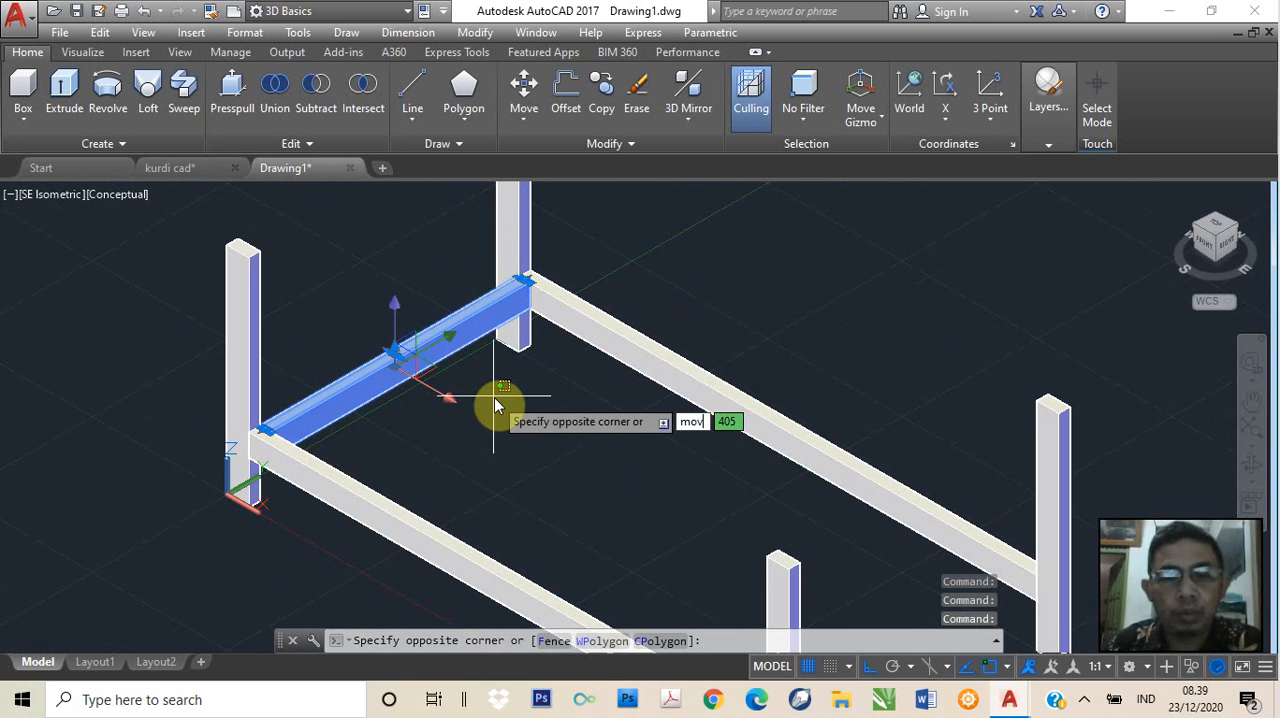
key(Escape)
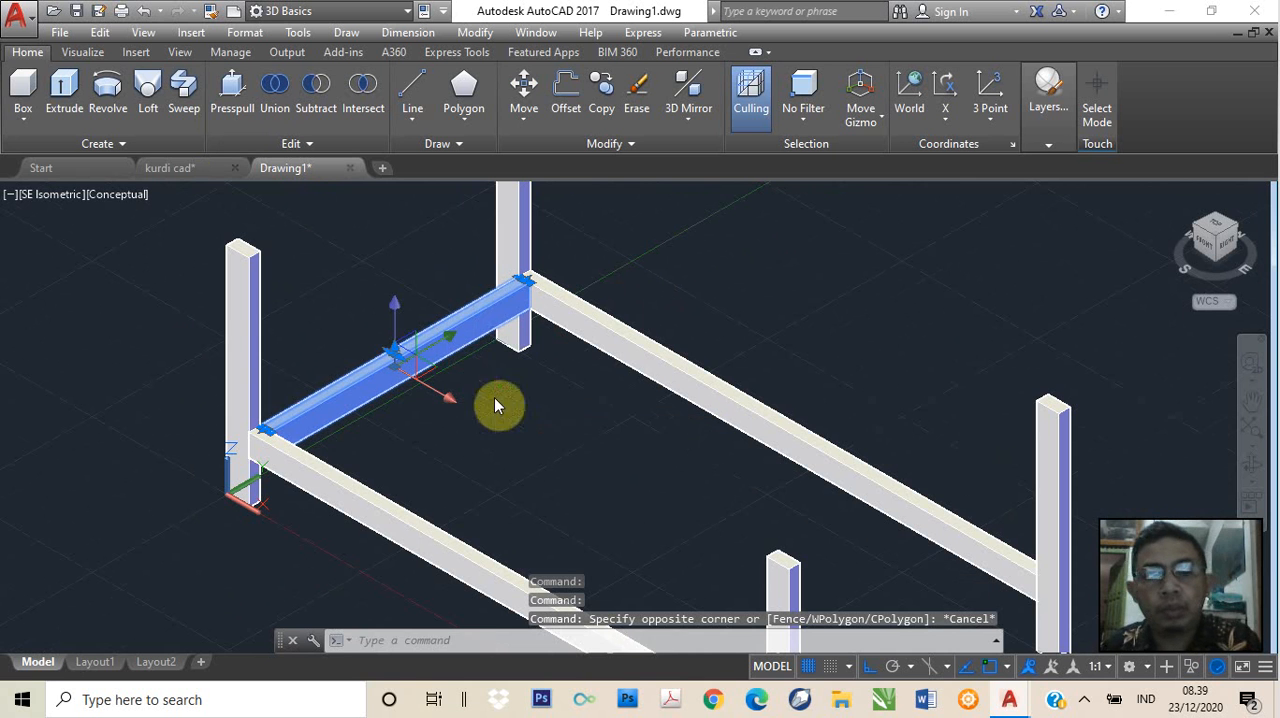
click(571, 393)
key(Escape)
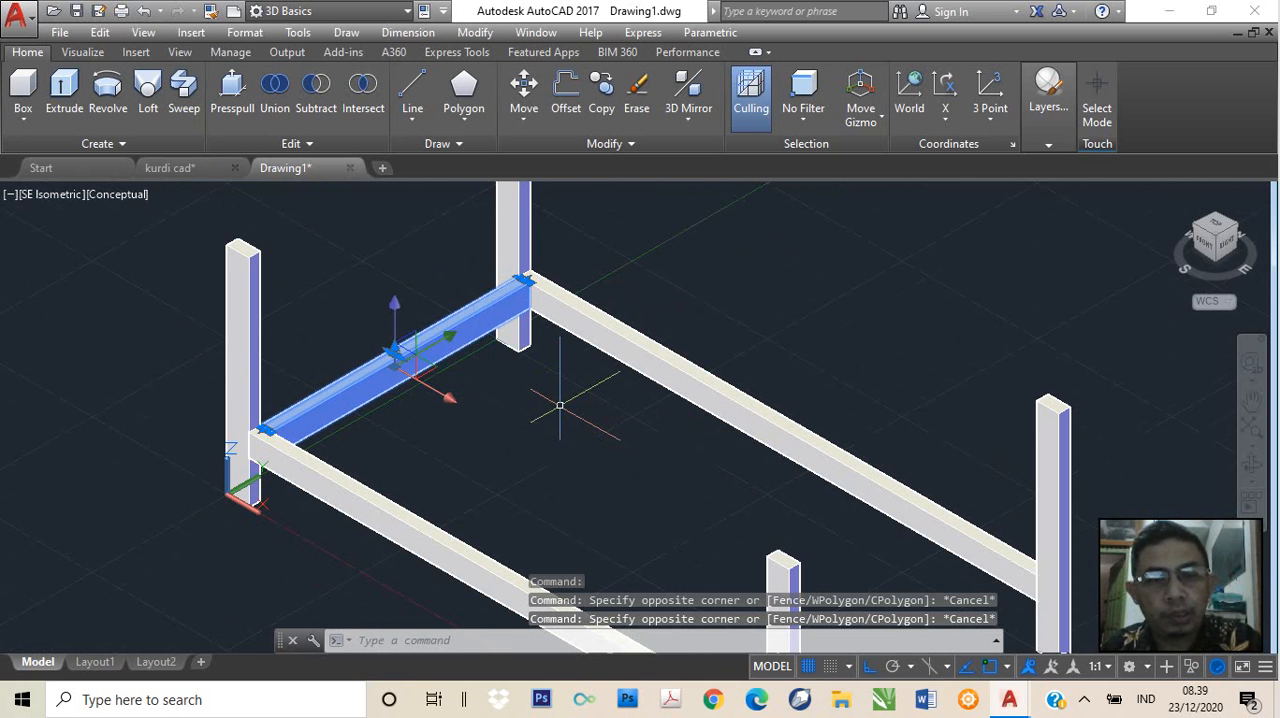
text(move)
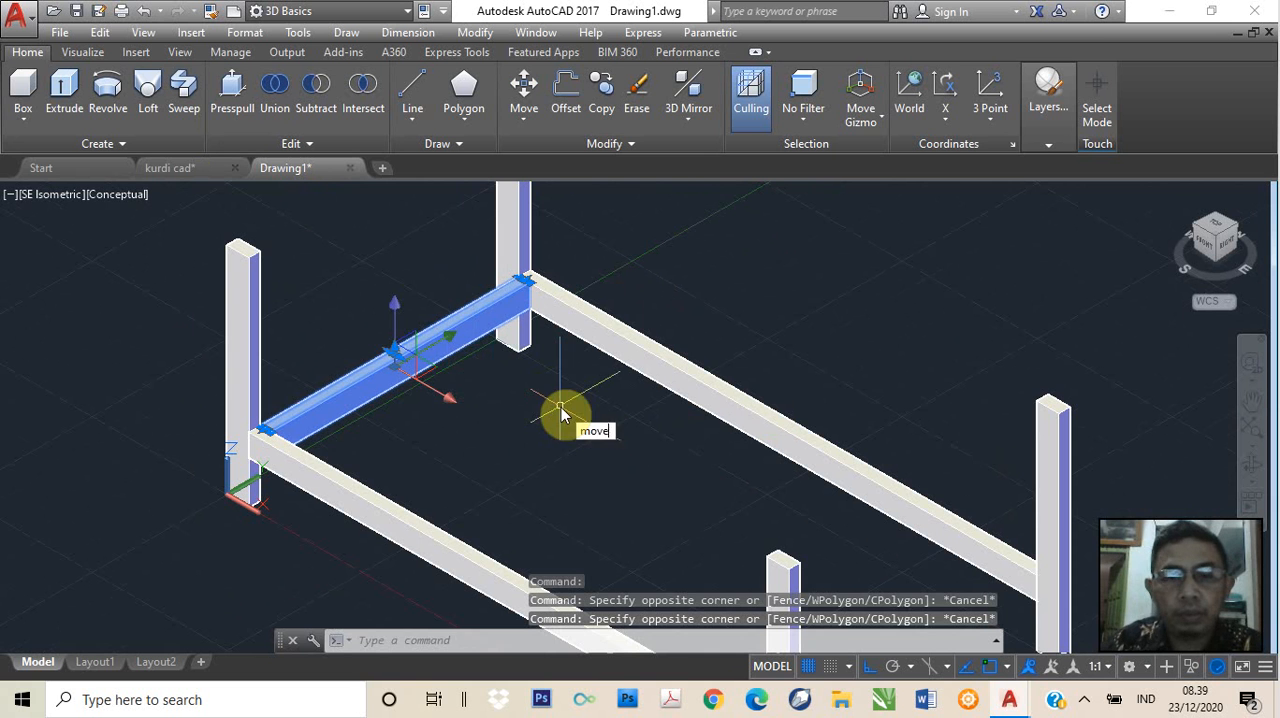
key(Return)
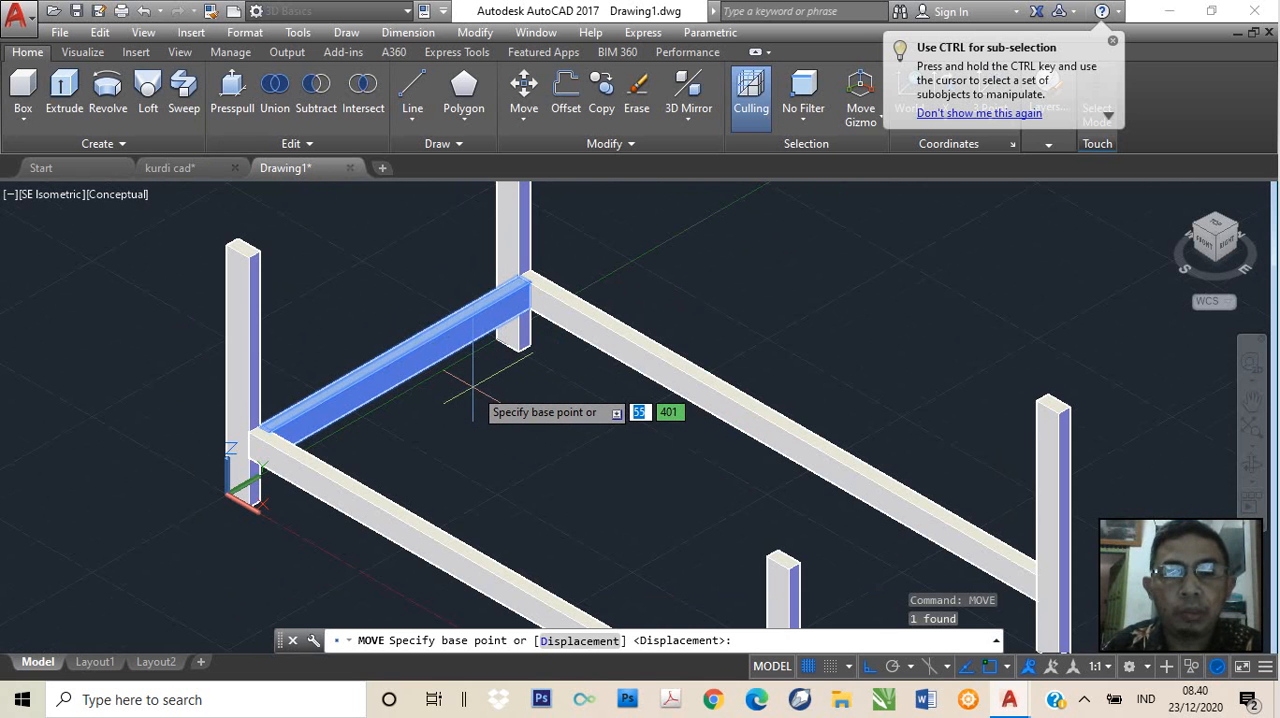
text(0)
key(Tab)
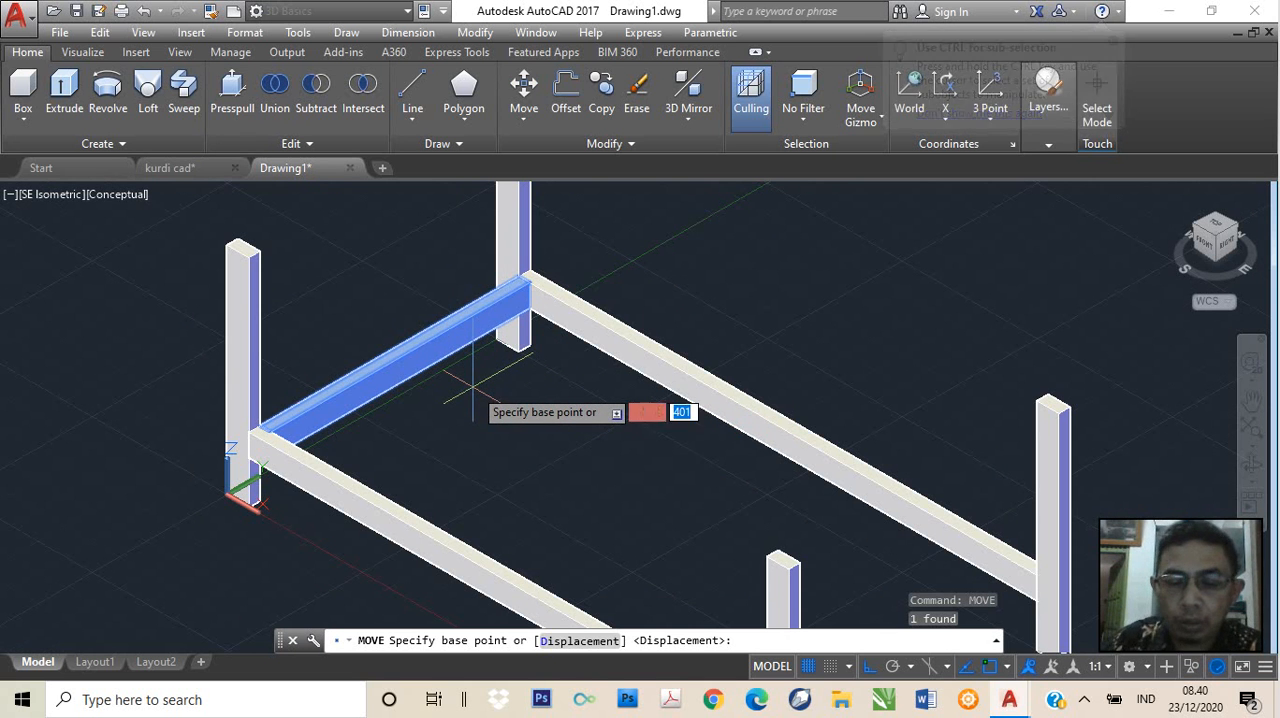
text(0,)
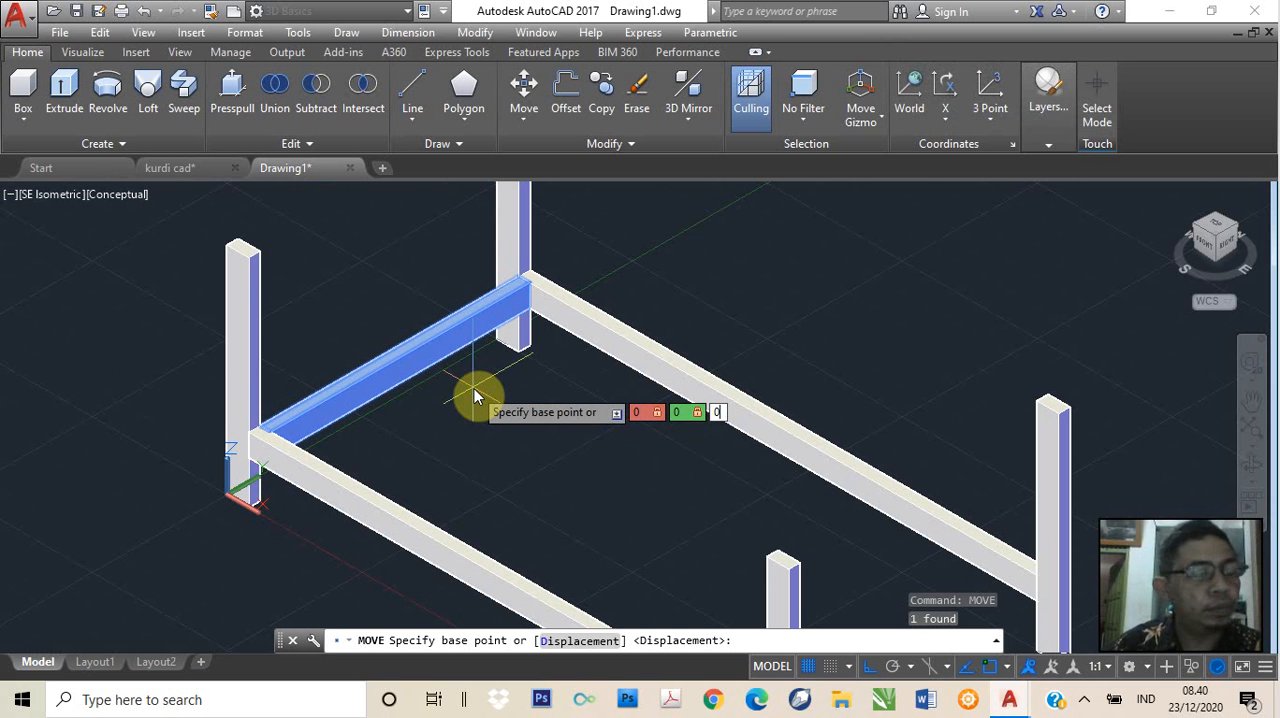
key(Return)
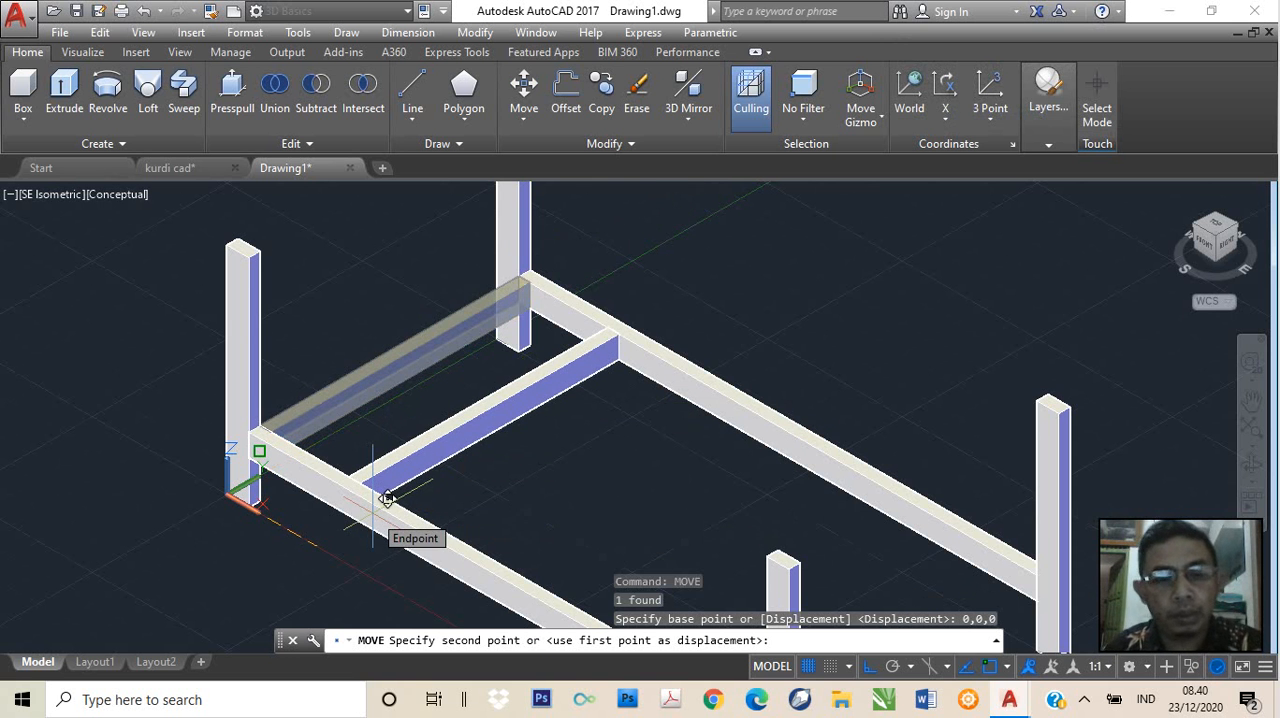
key(F8)
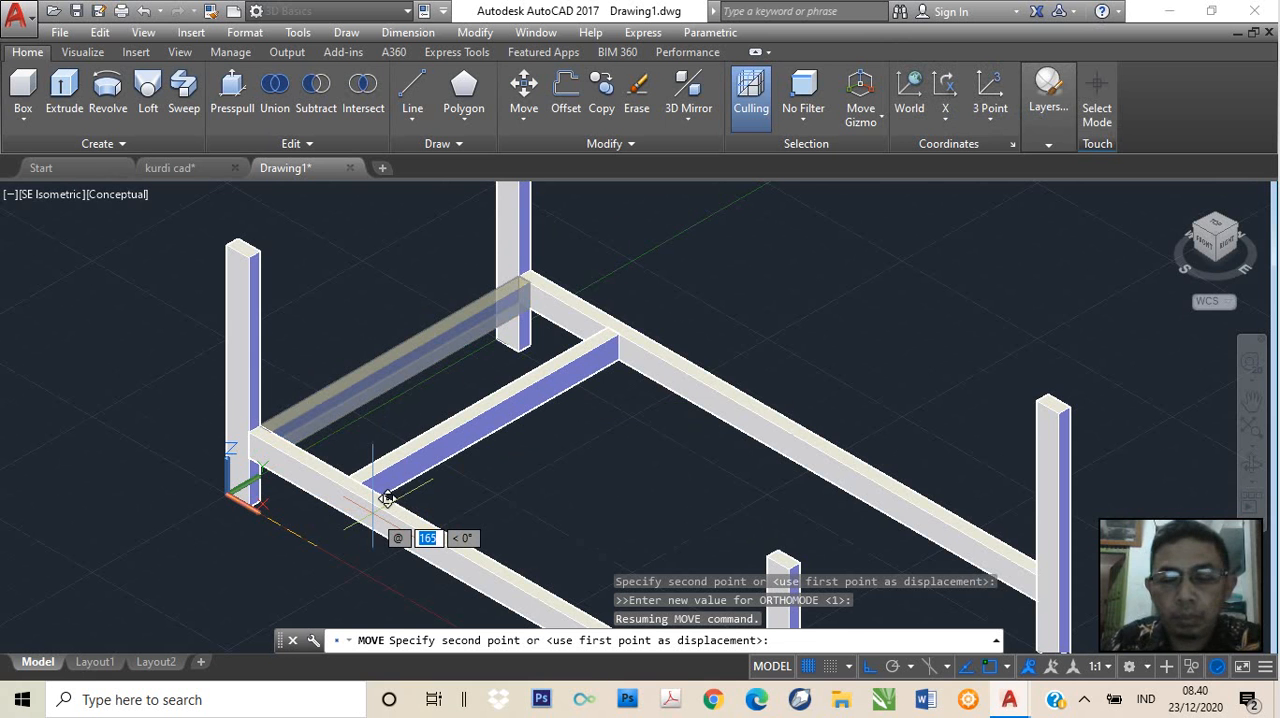
text(80)
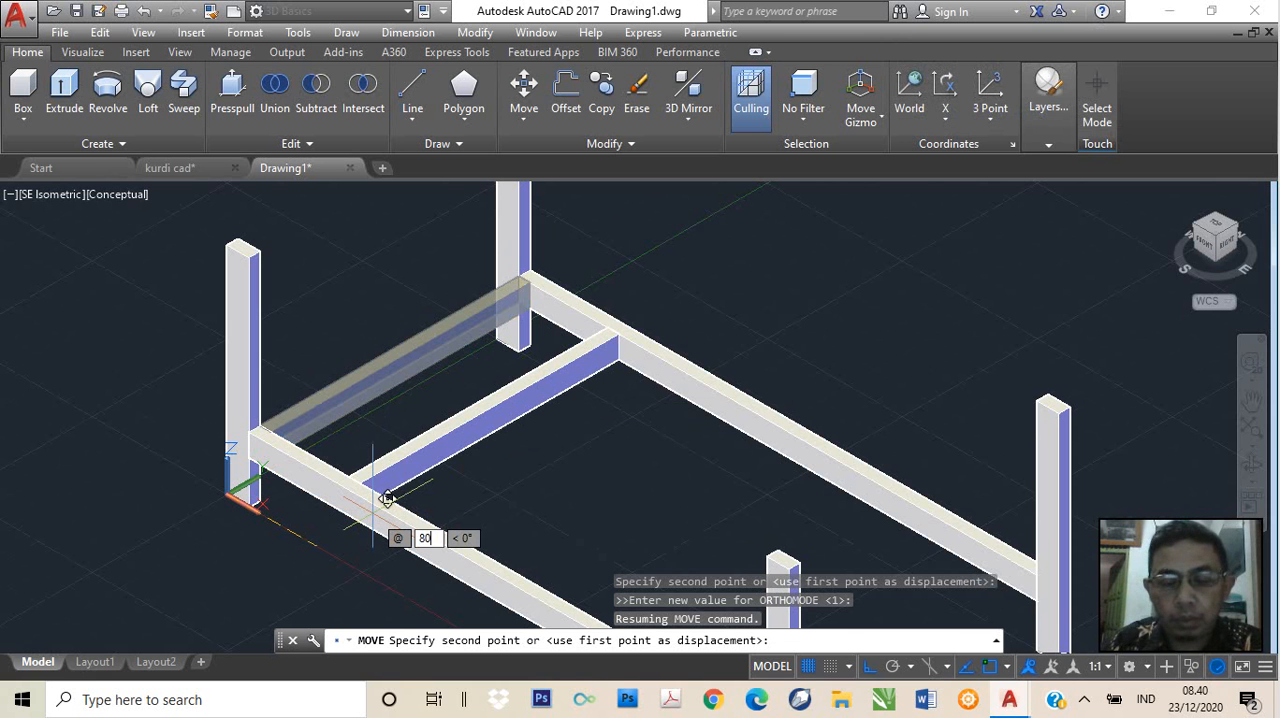
key(Tab)
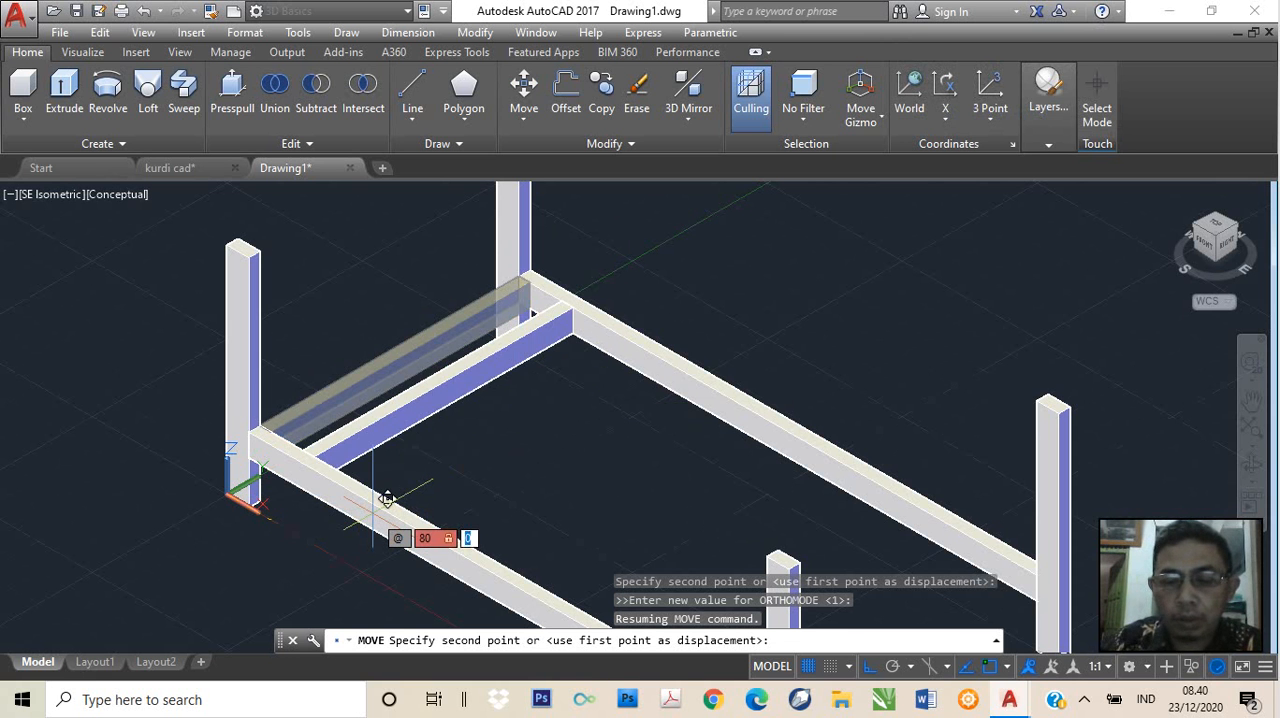
text(0)
key(Return)
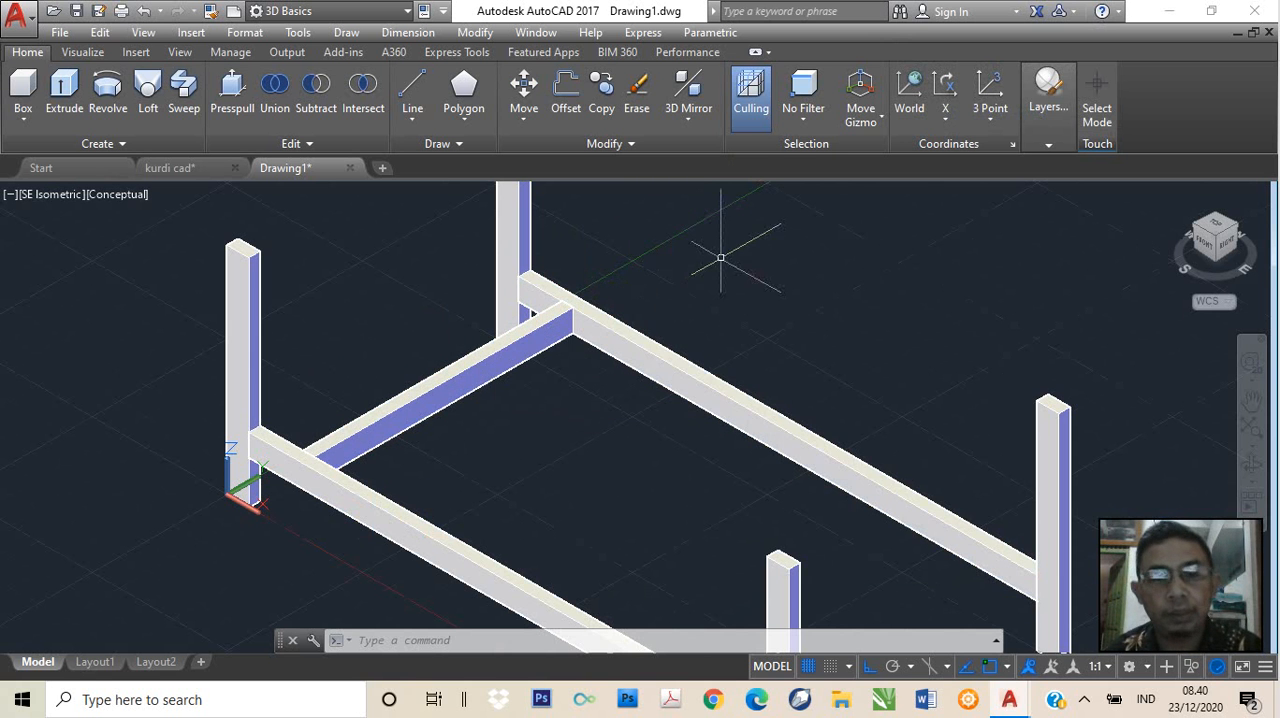
key(ctrl+z)
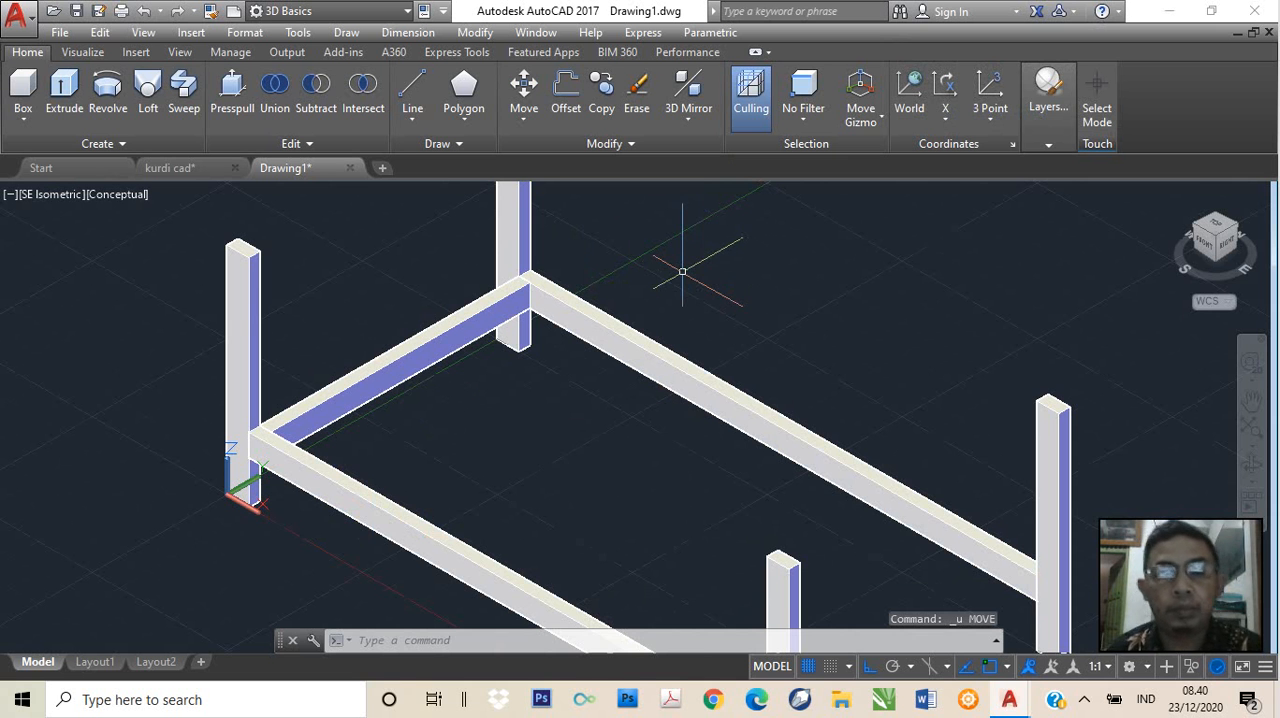
text(move)
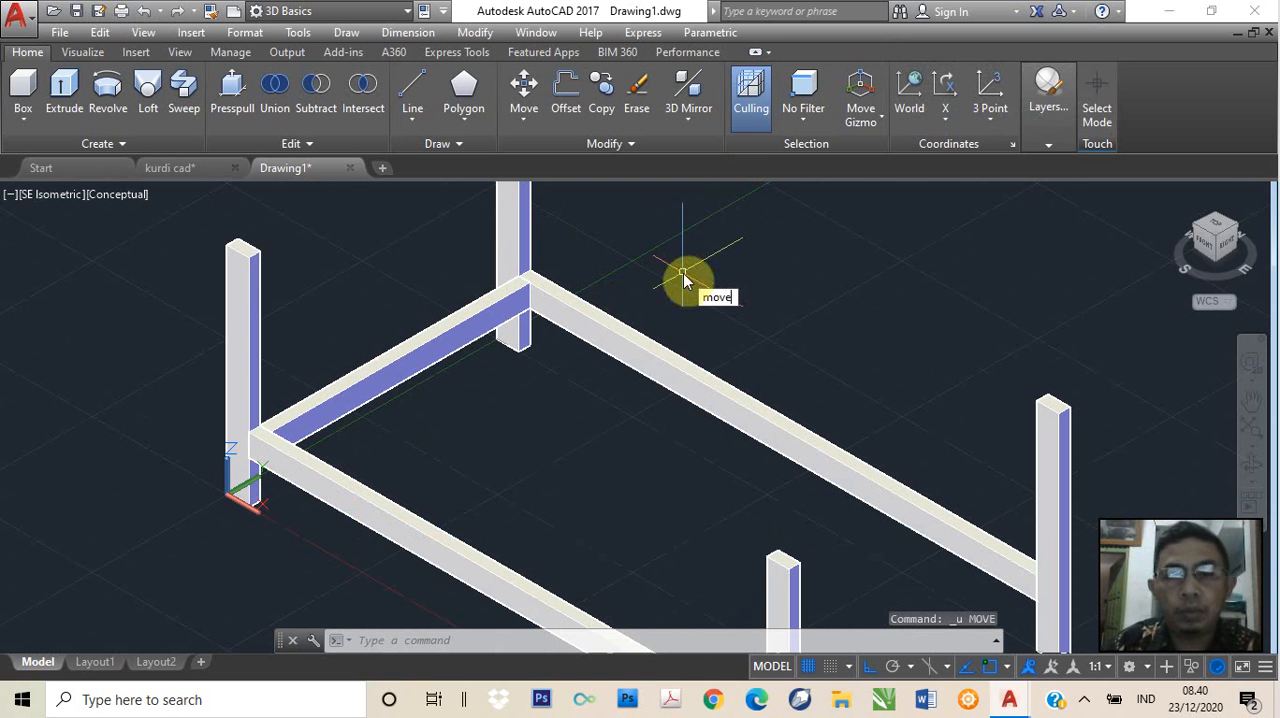
key(Return)
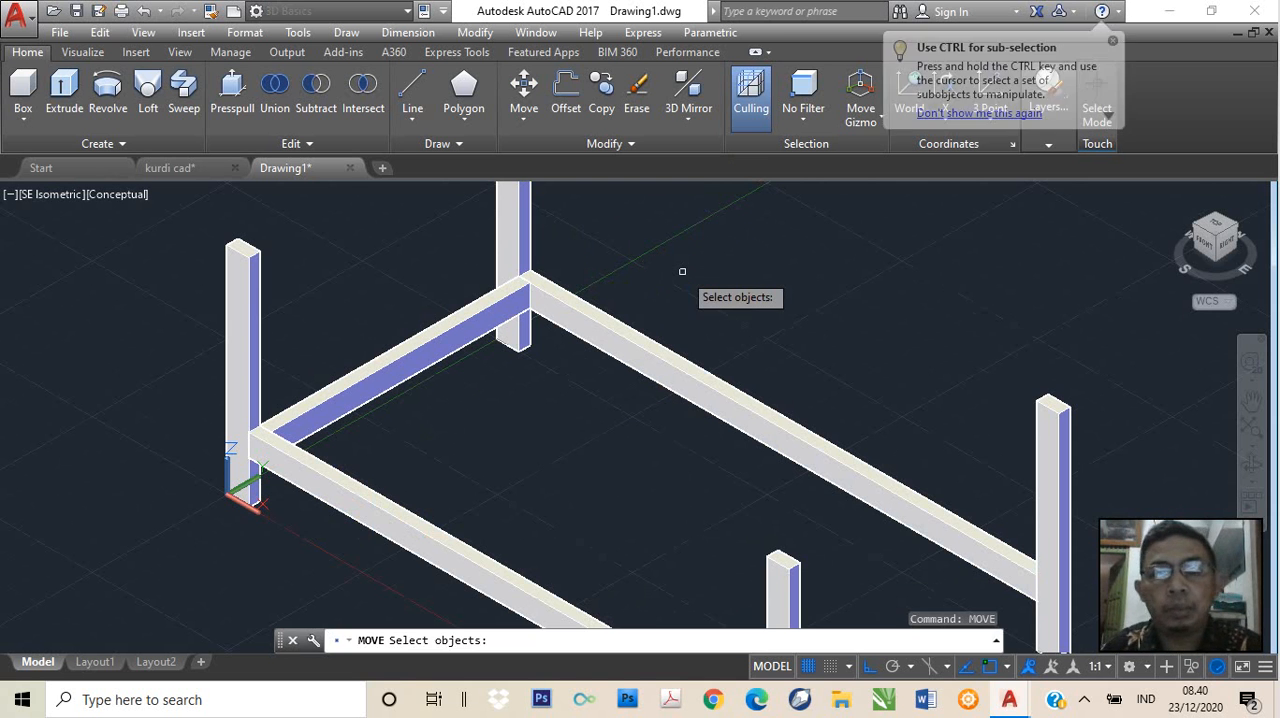
click(429, 342)
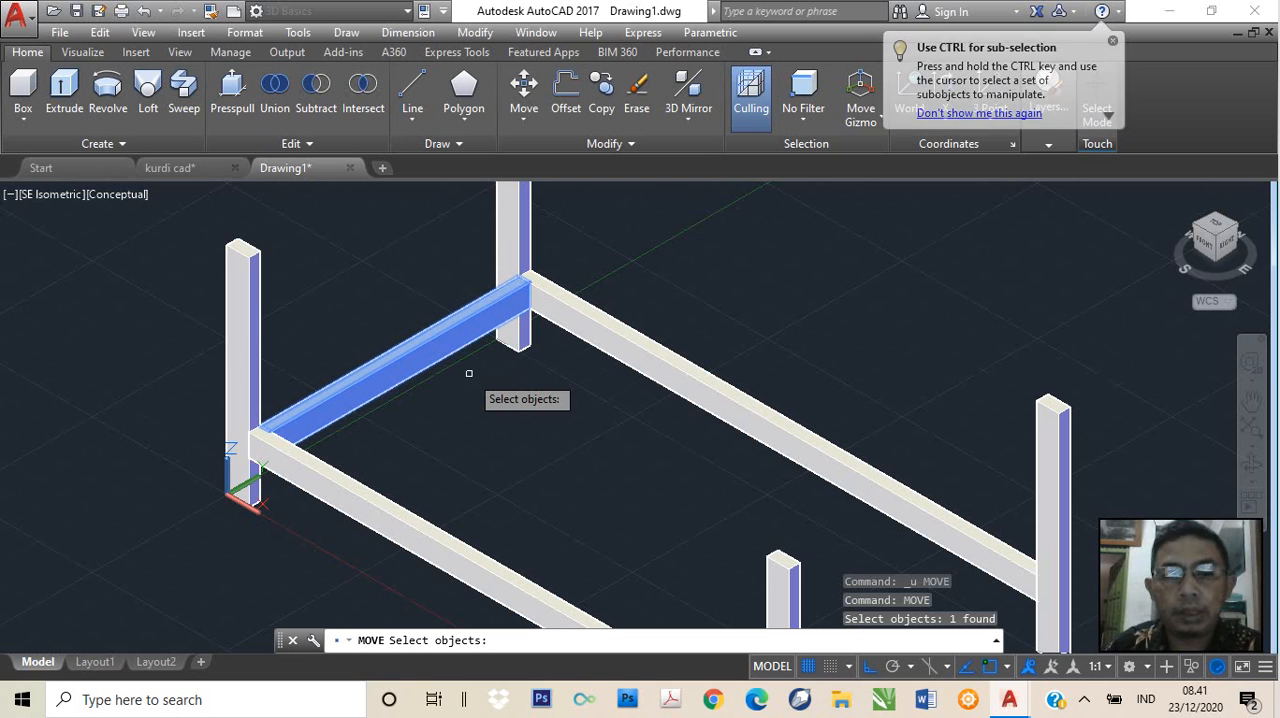
key(Return)
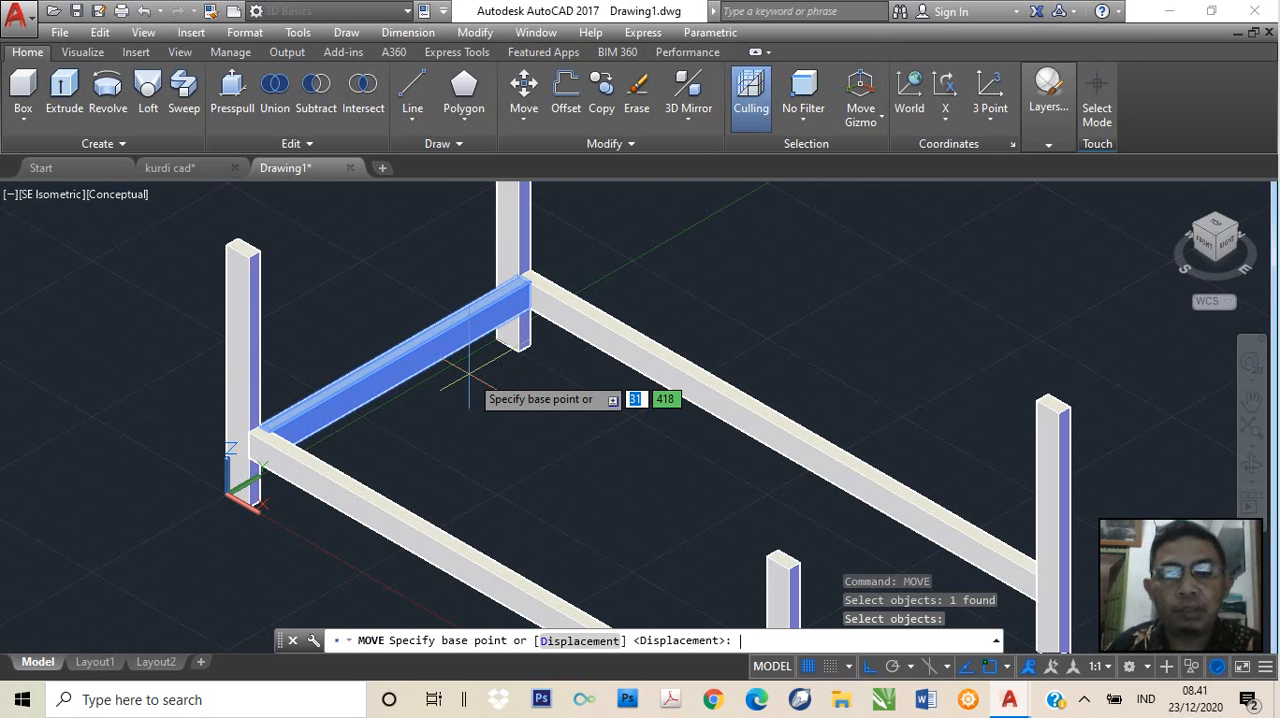
text(0,0)
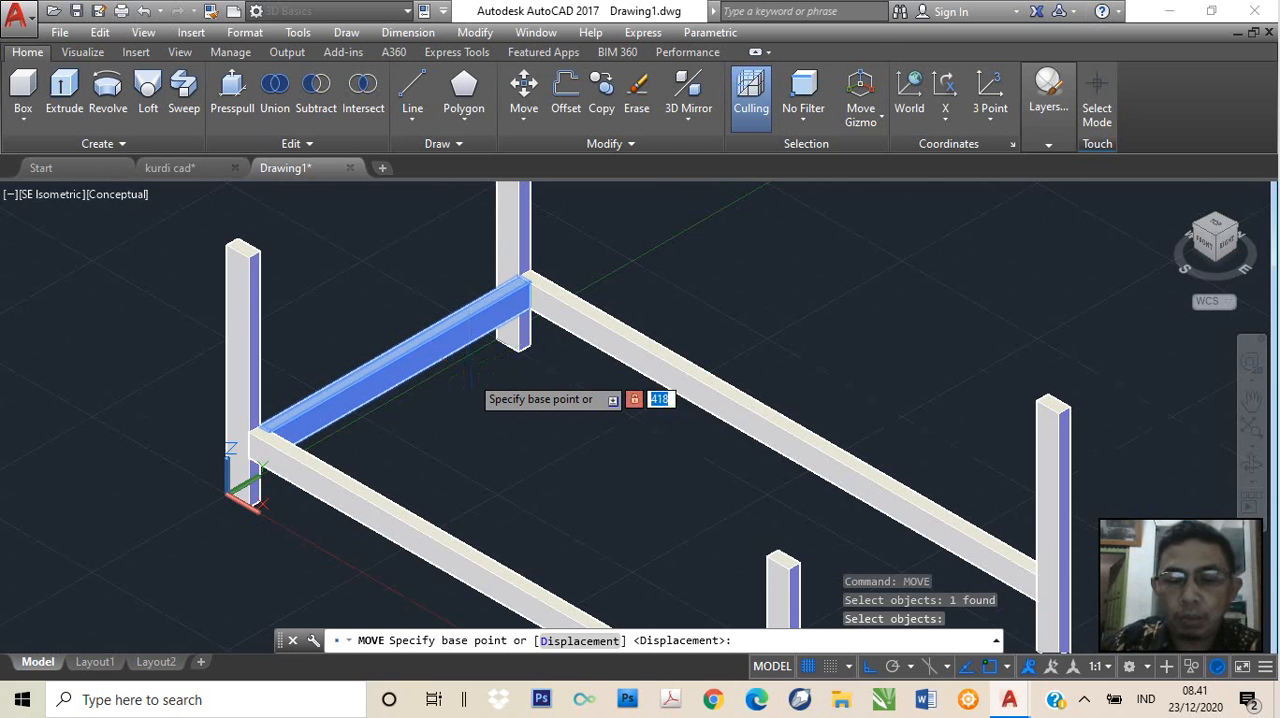
key(Return)
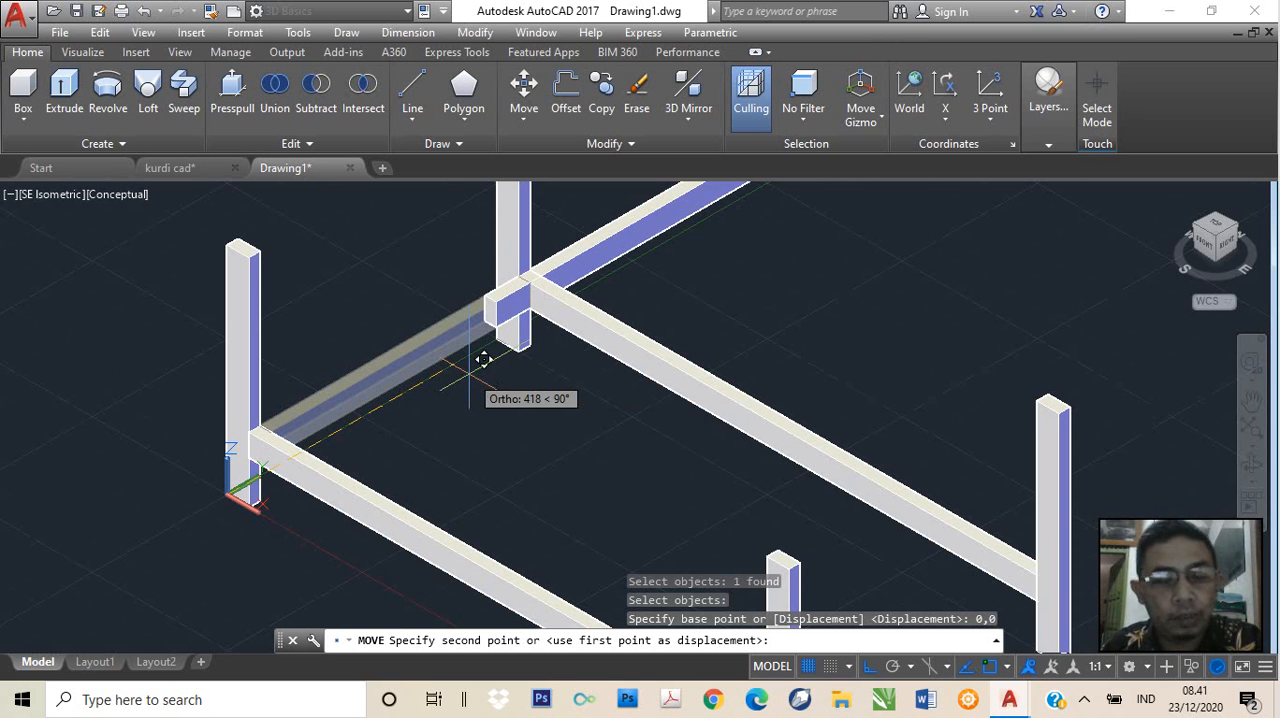
key(F8)
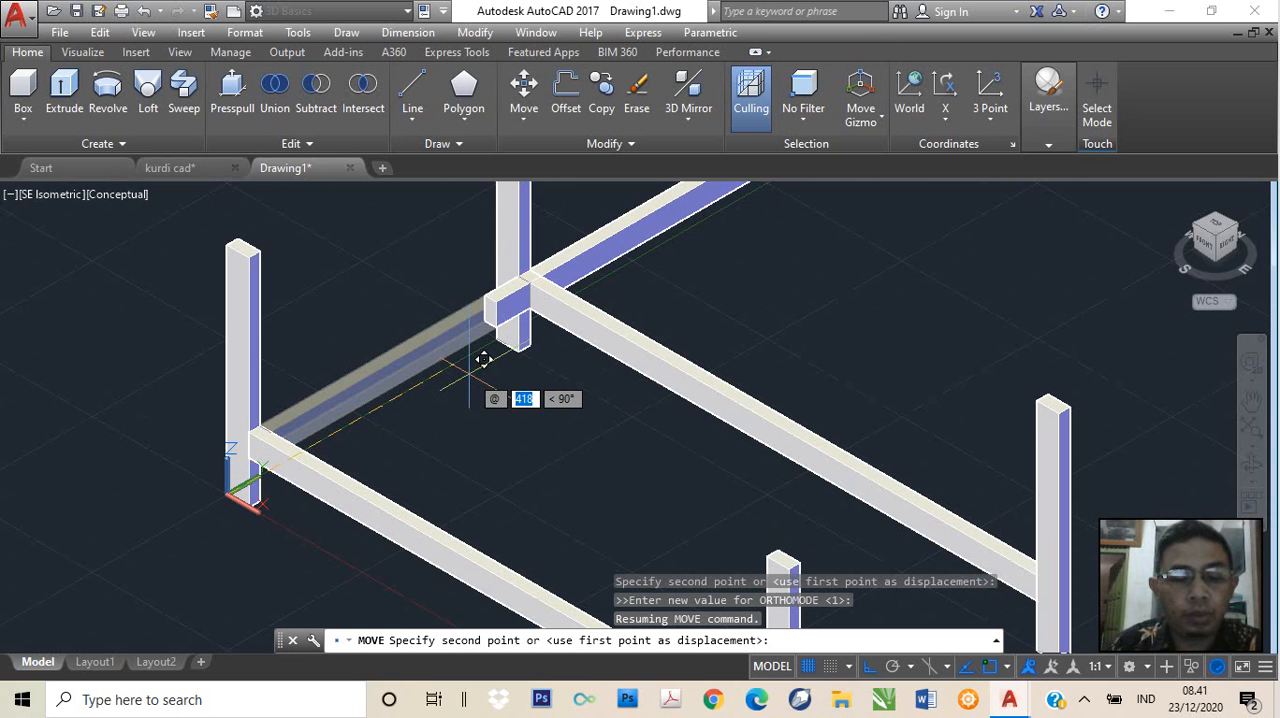
text(80)
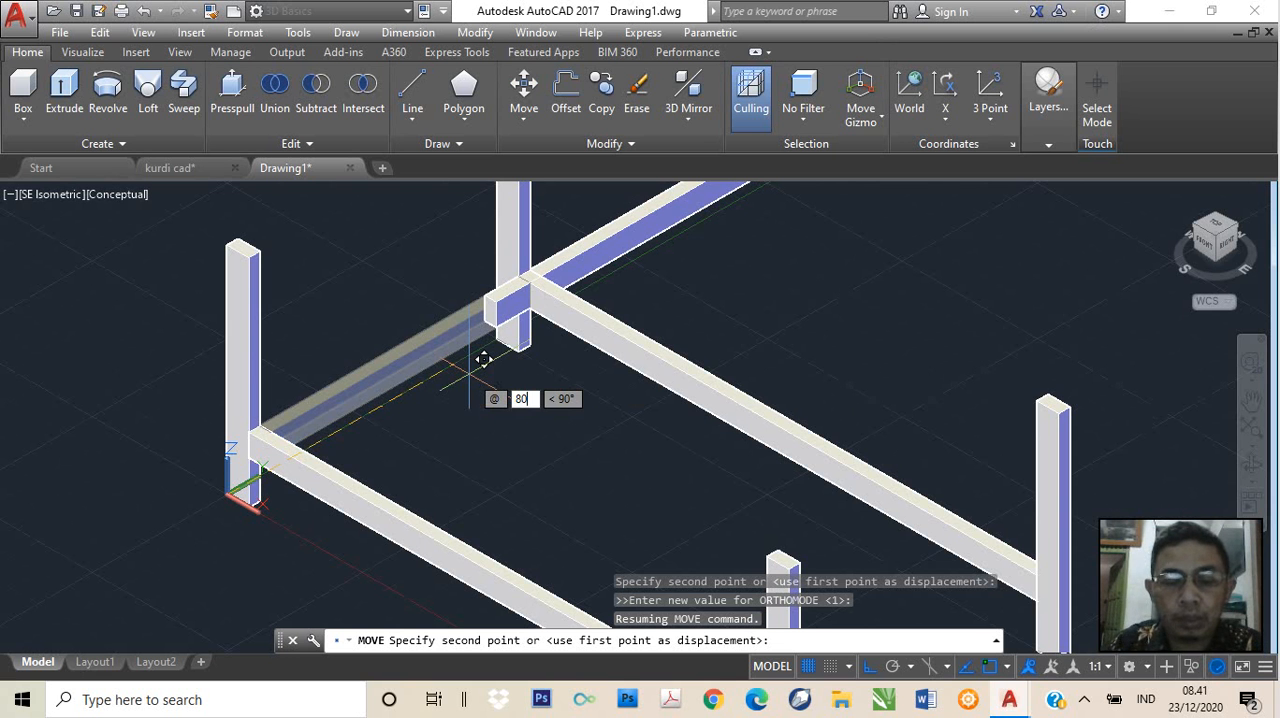
key(Tab)
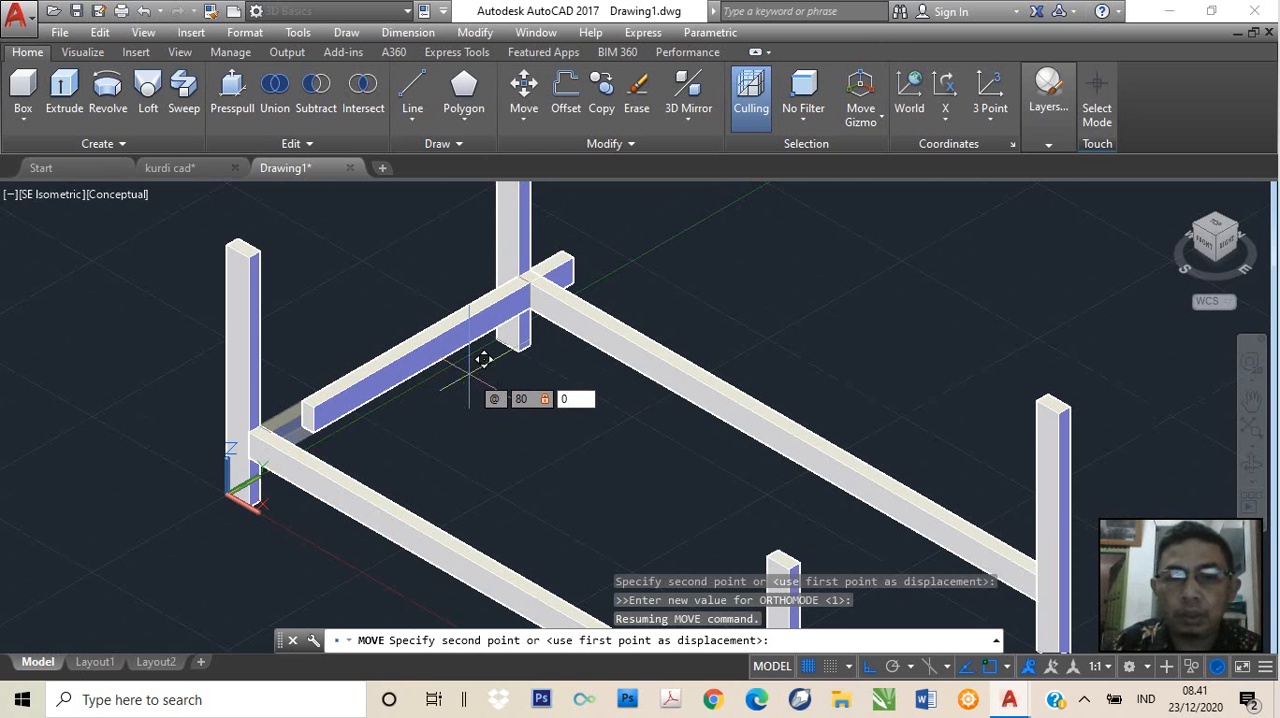
key(Return)
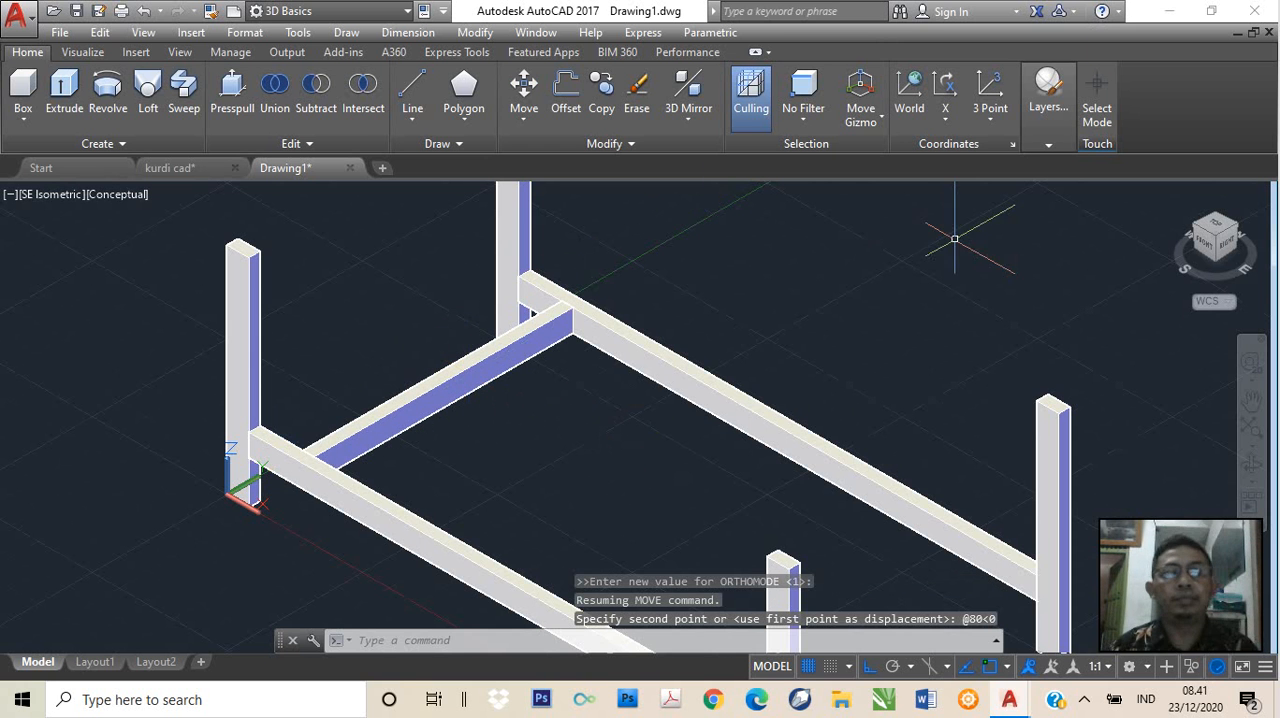
scroll(599, 421, down, 2)
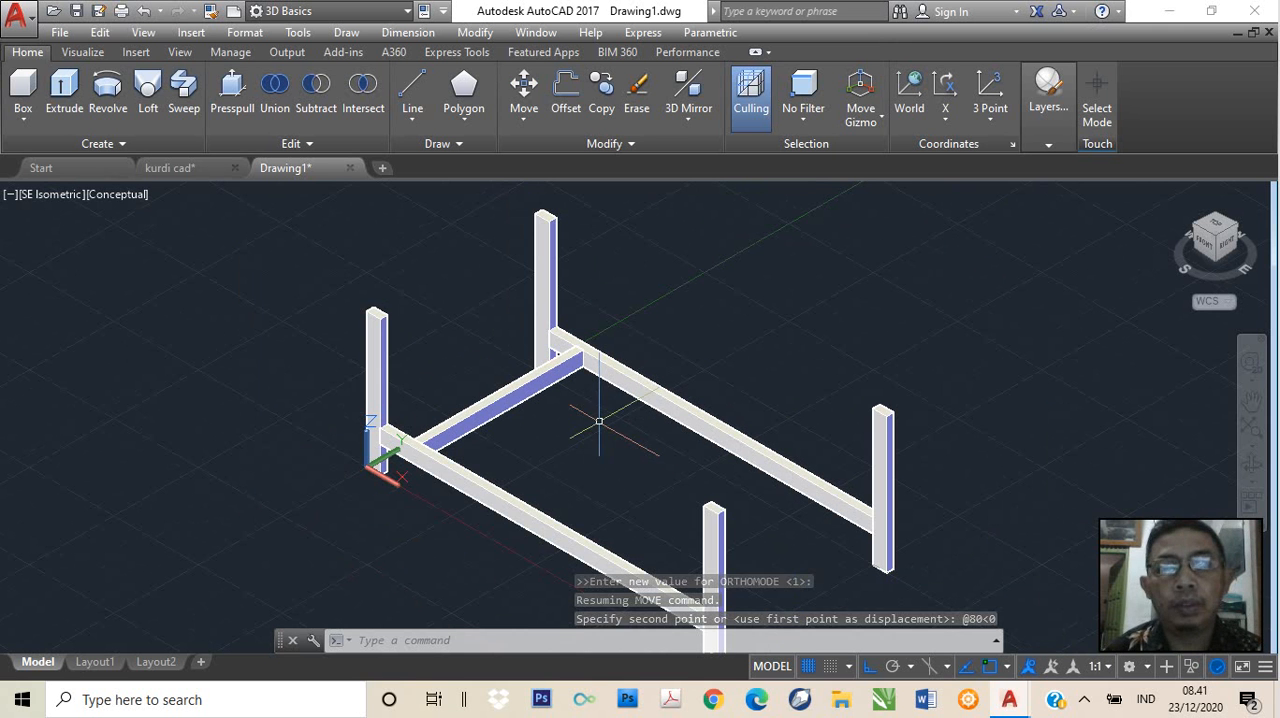
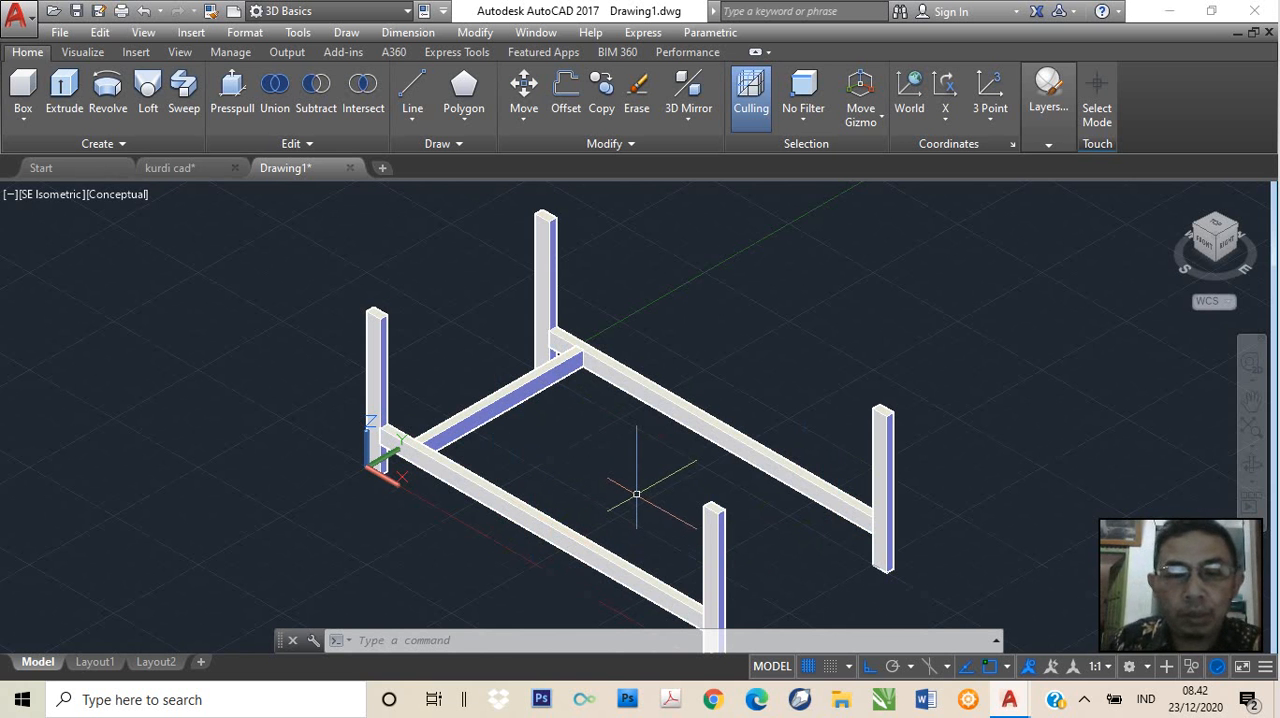
Mirror the crosspiece in 3D across a YZ plane through the front long rail's midpoint, deleting the source, and undo the mirror
text(ror)
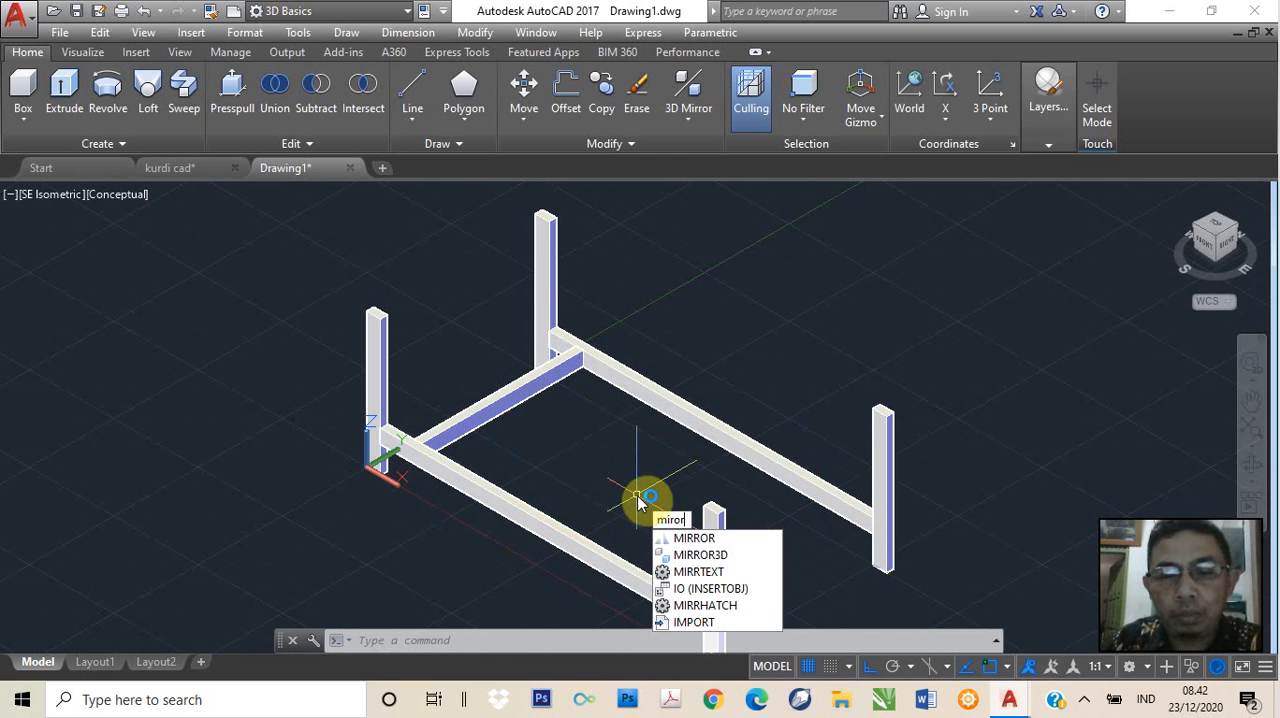
key(BackSpace)
key(BackSpace)
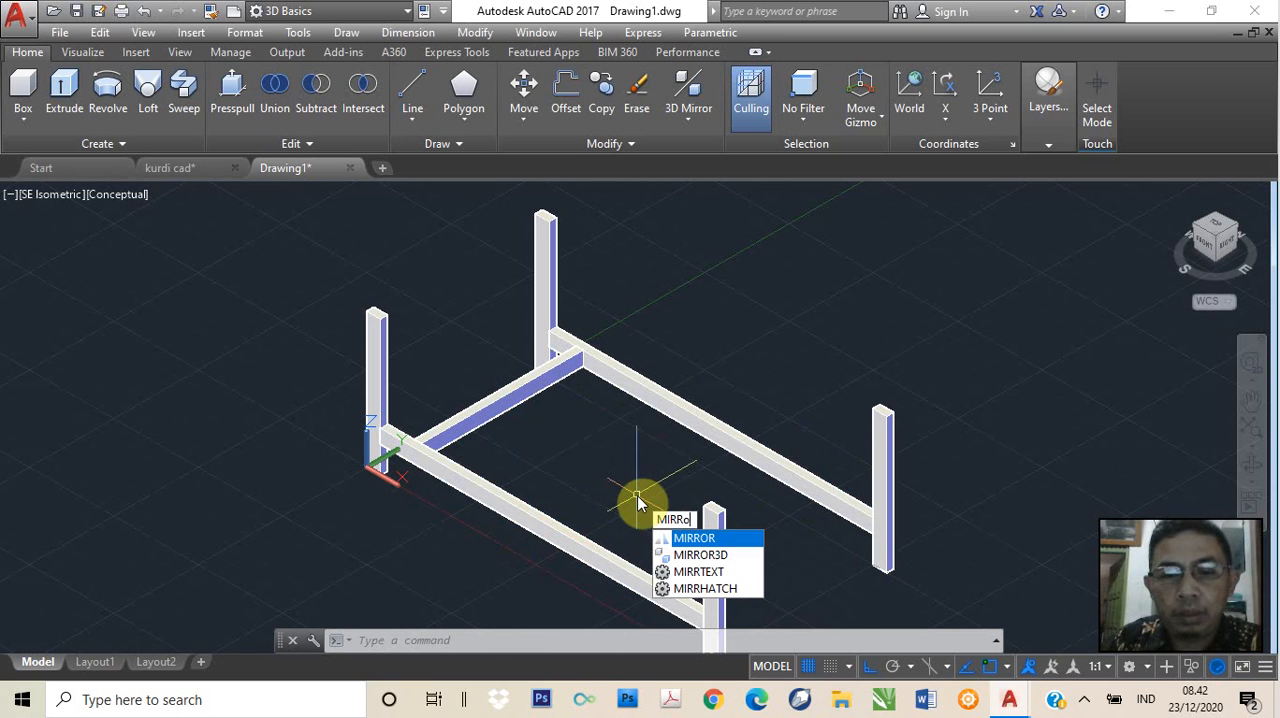
text(o)
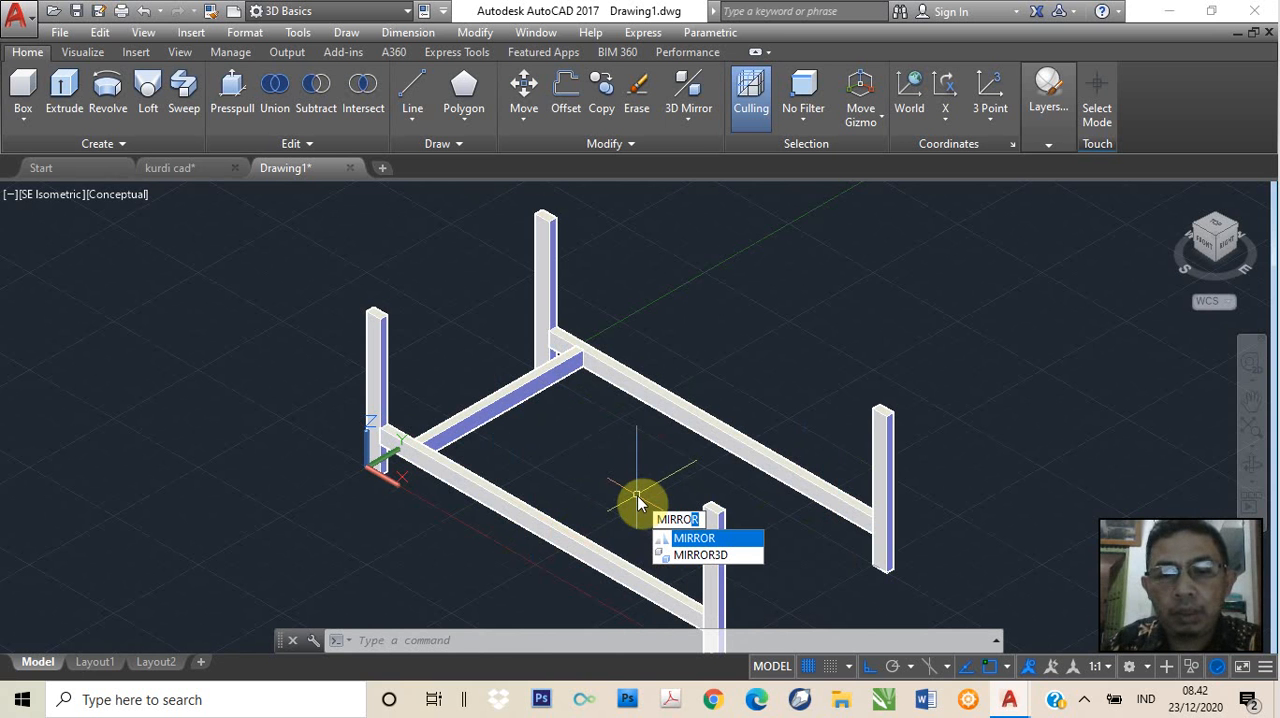
click(700, 555)
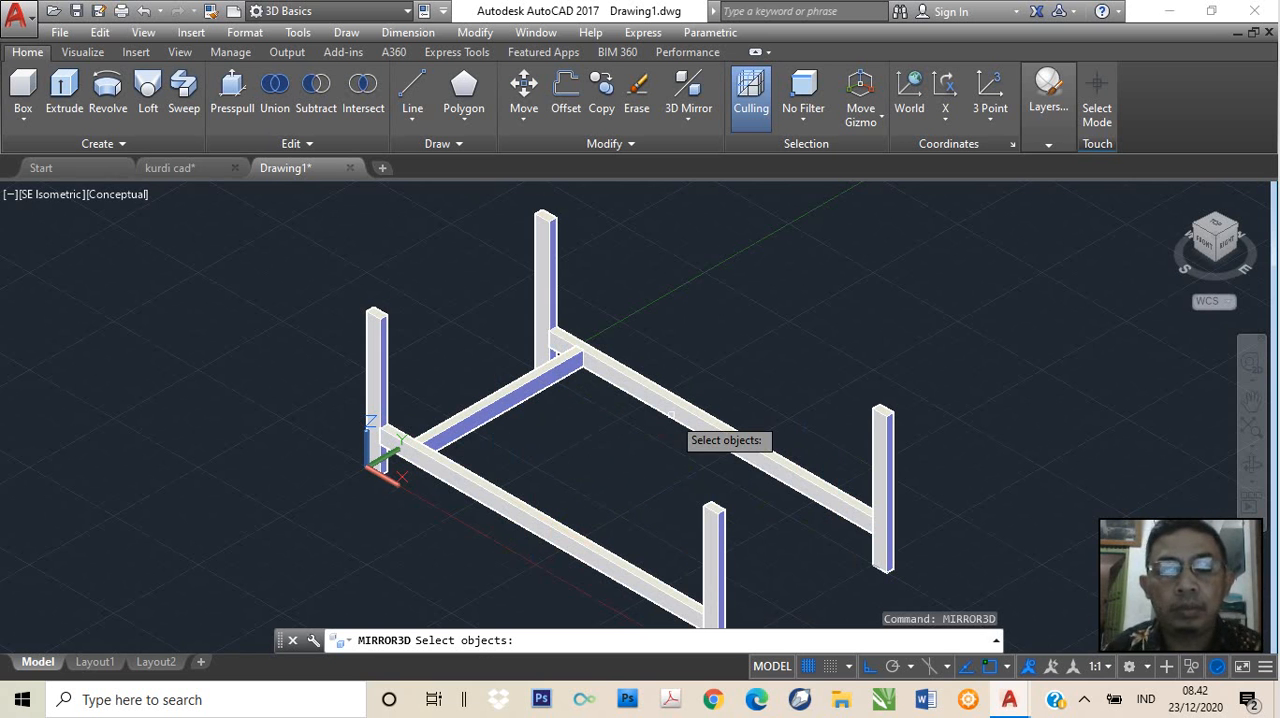
click(516, 393)
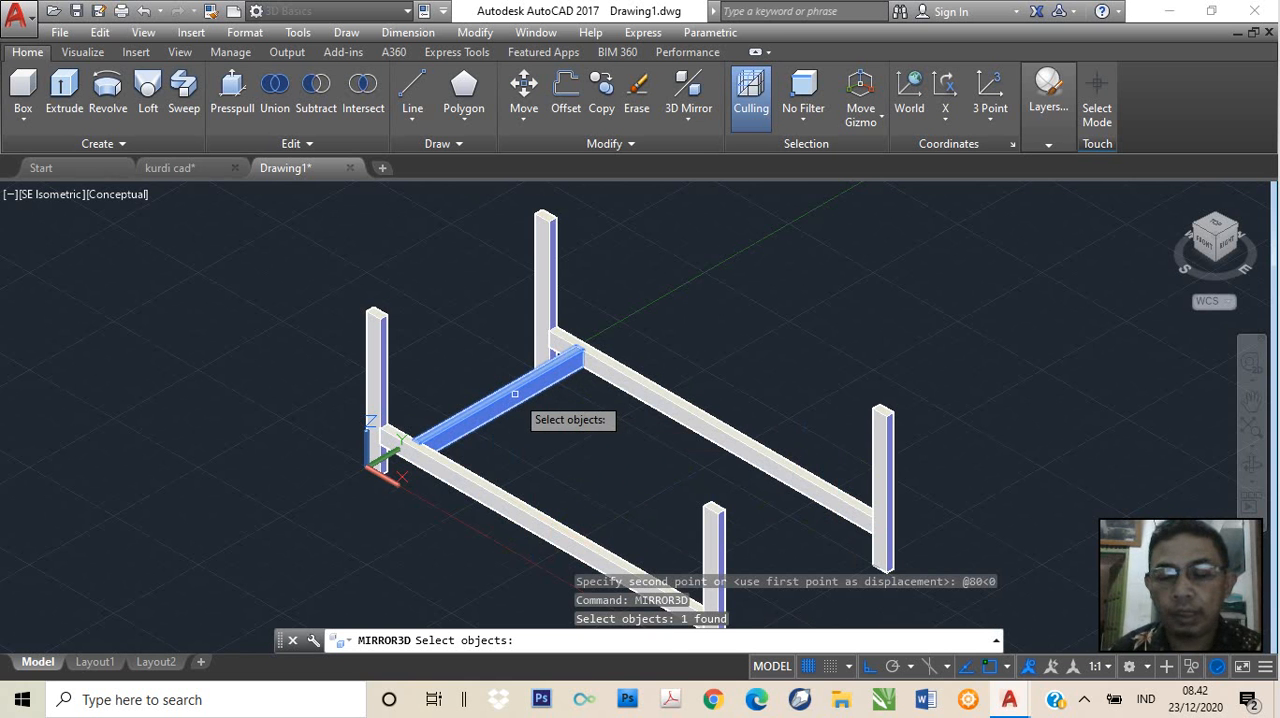
key(Return)
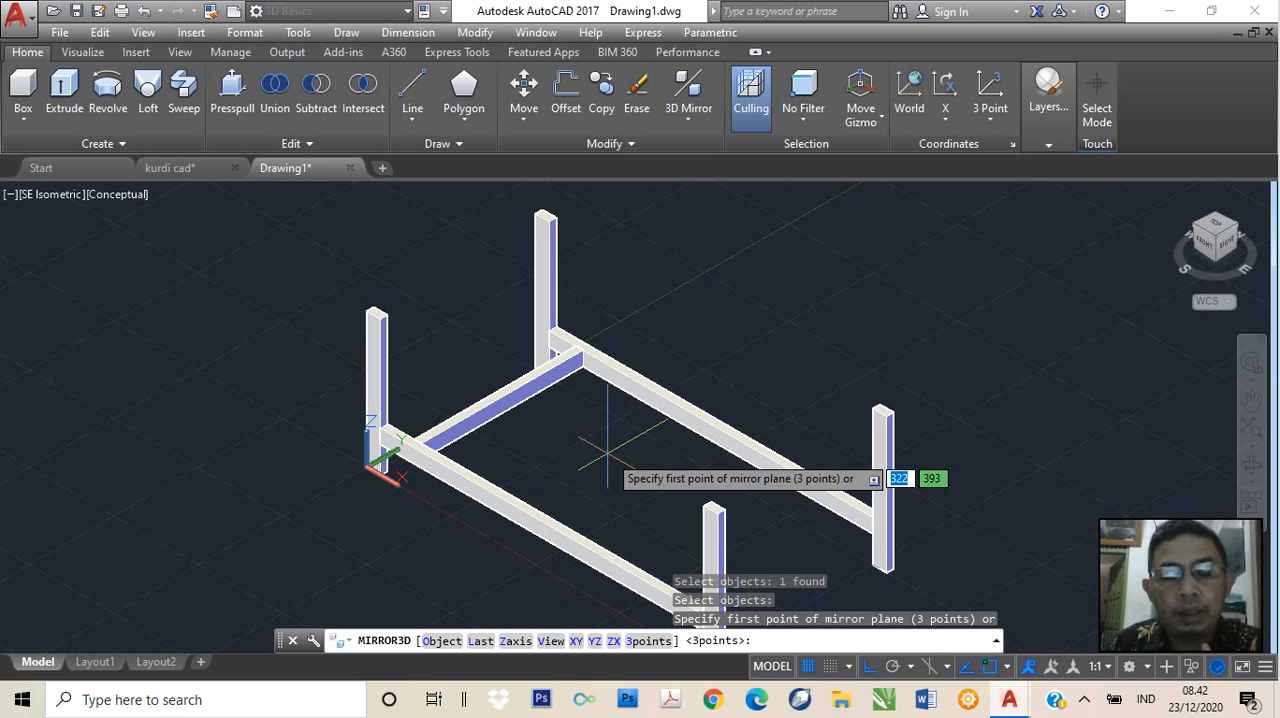
text(y)
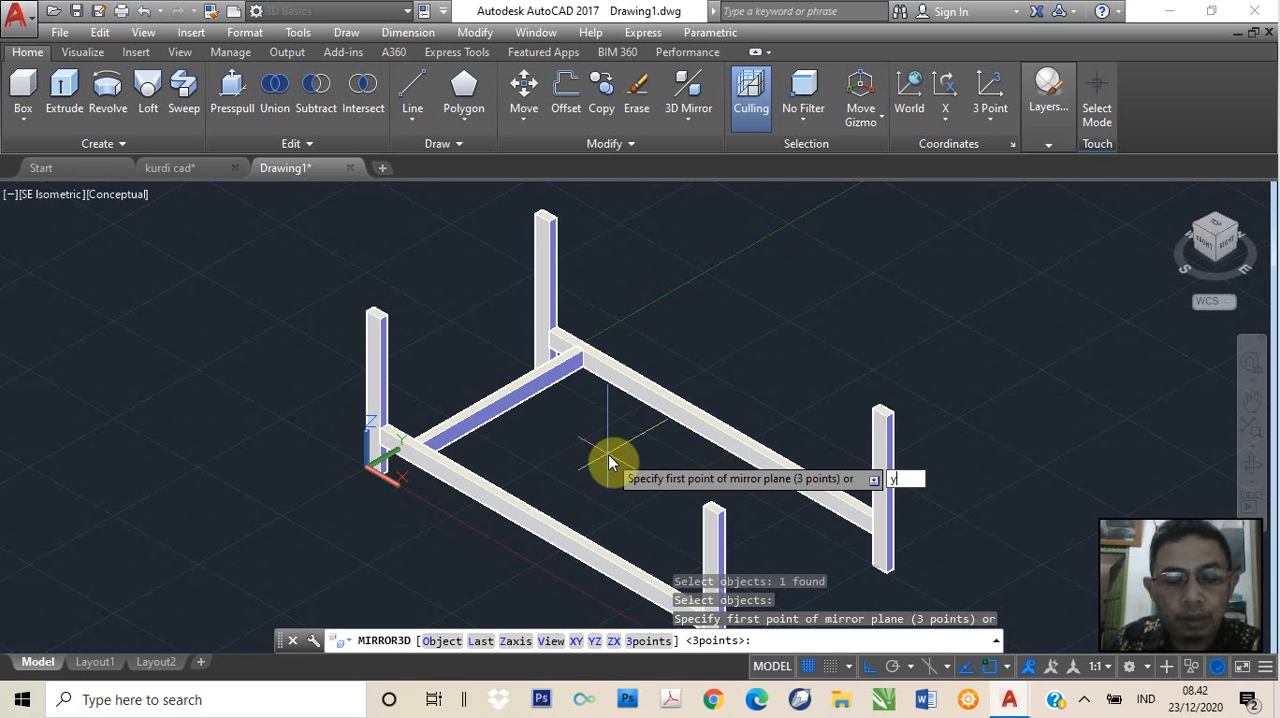
text(z)
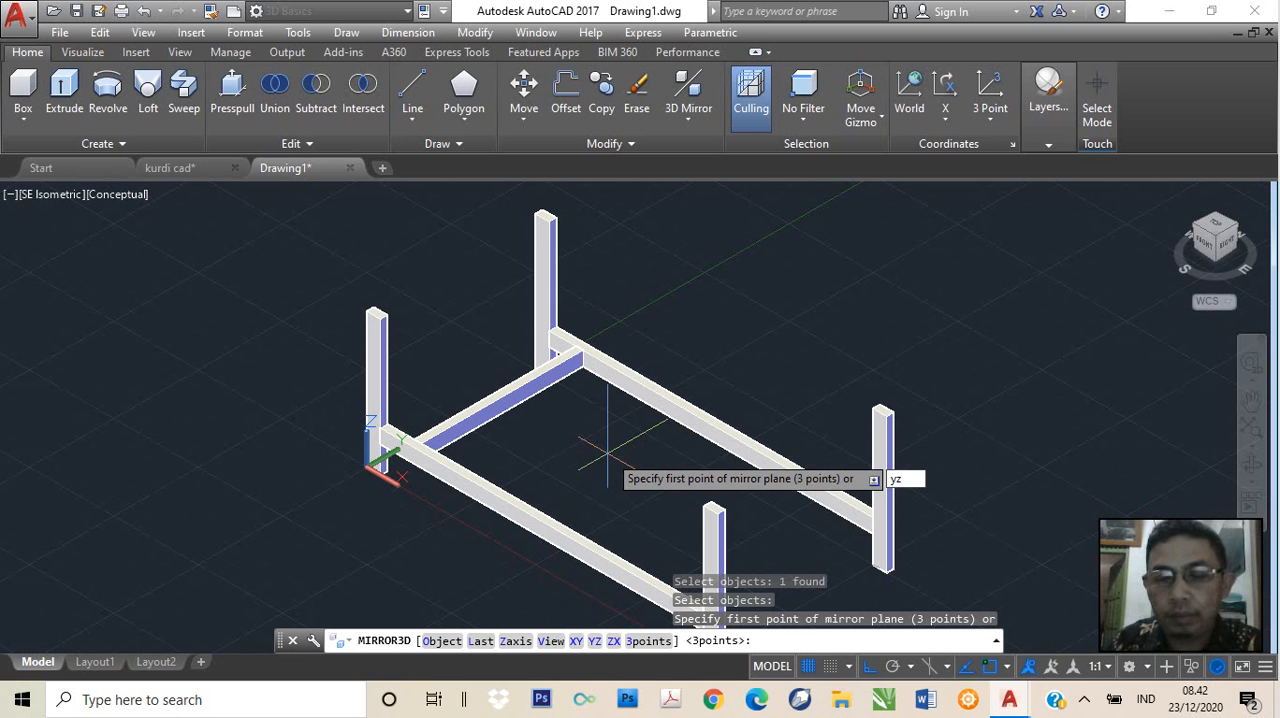
key(Return)
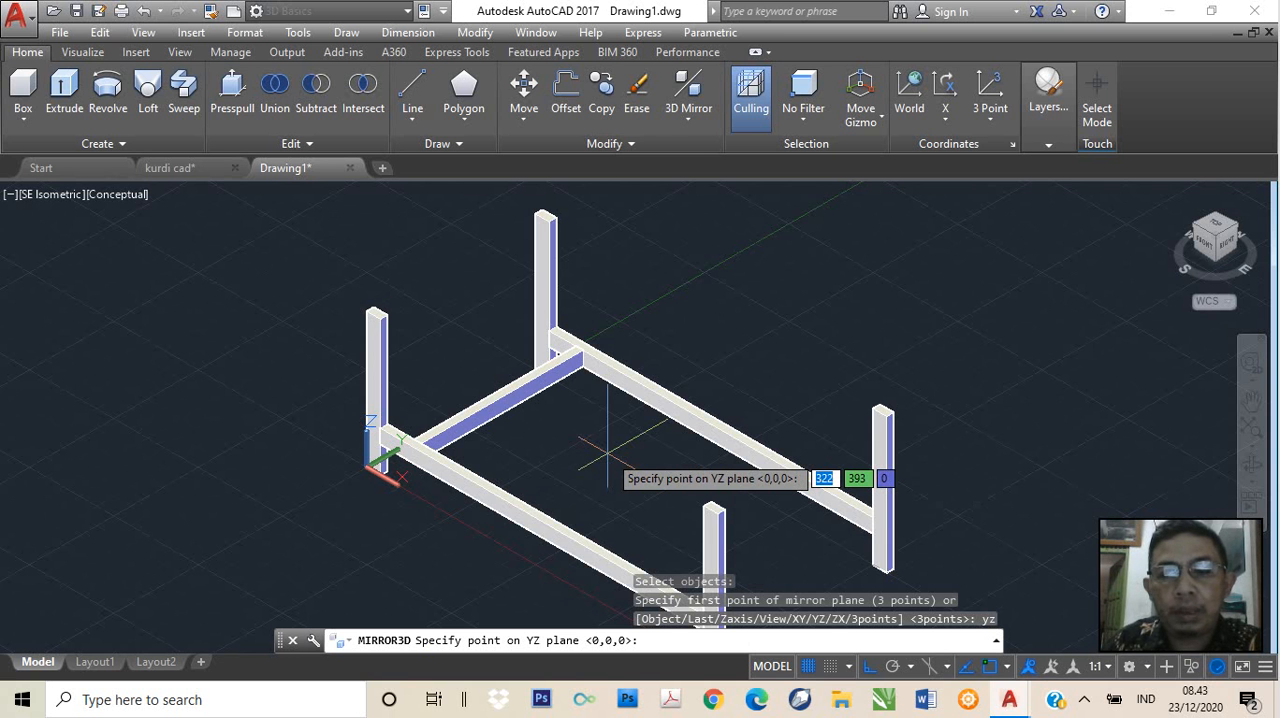
text(mid)
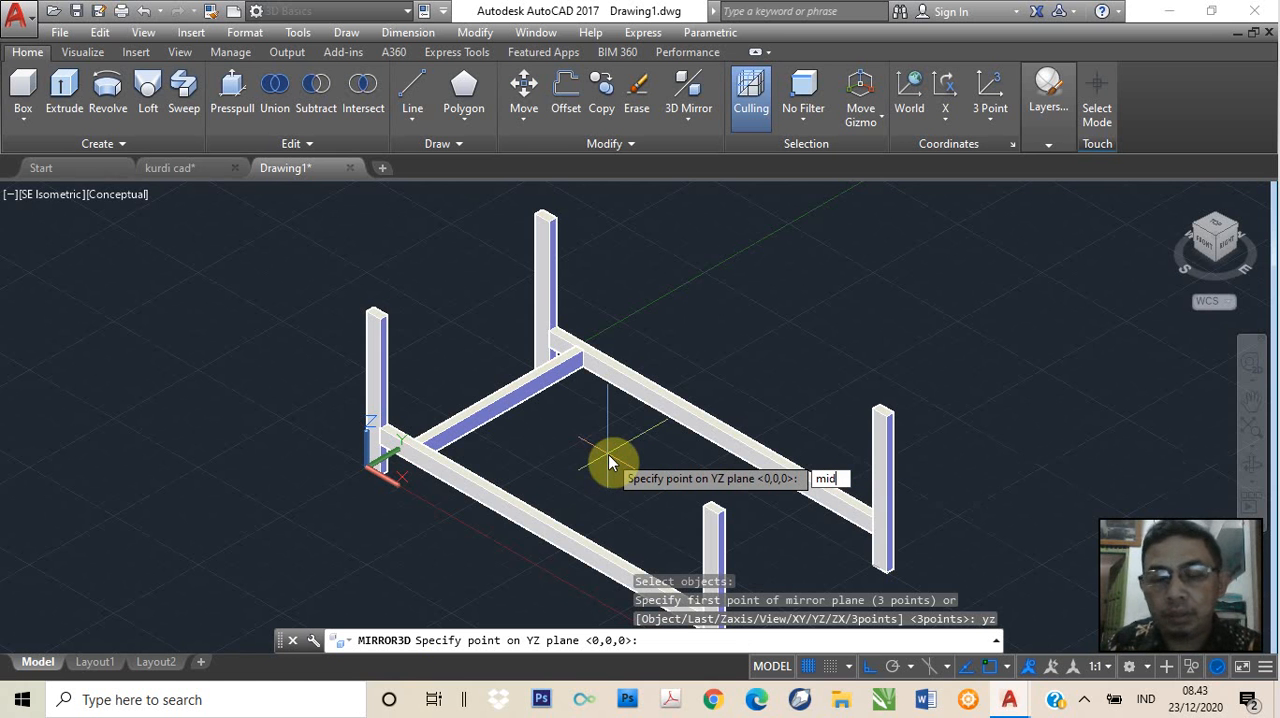
key(Return)
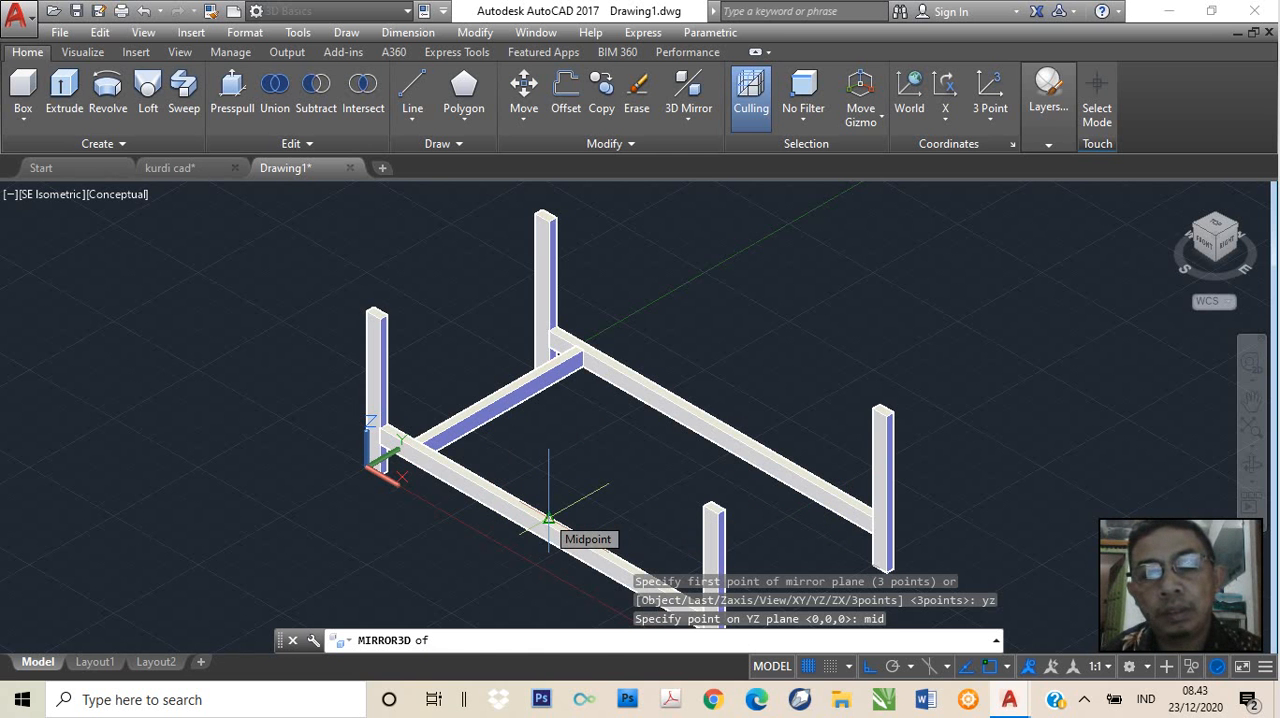
click(548, 519)
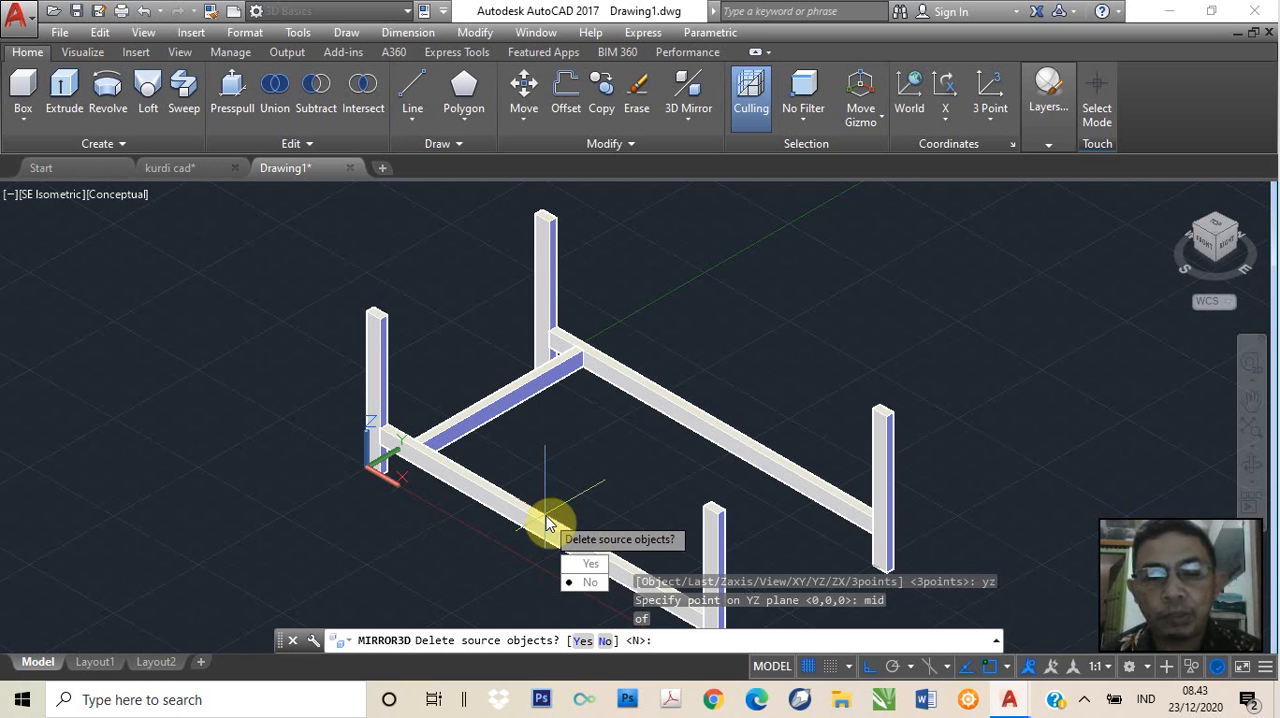
click(592, 567)
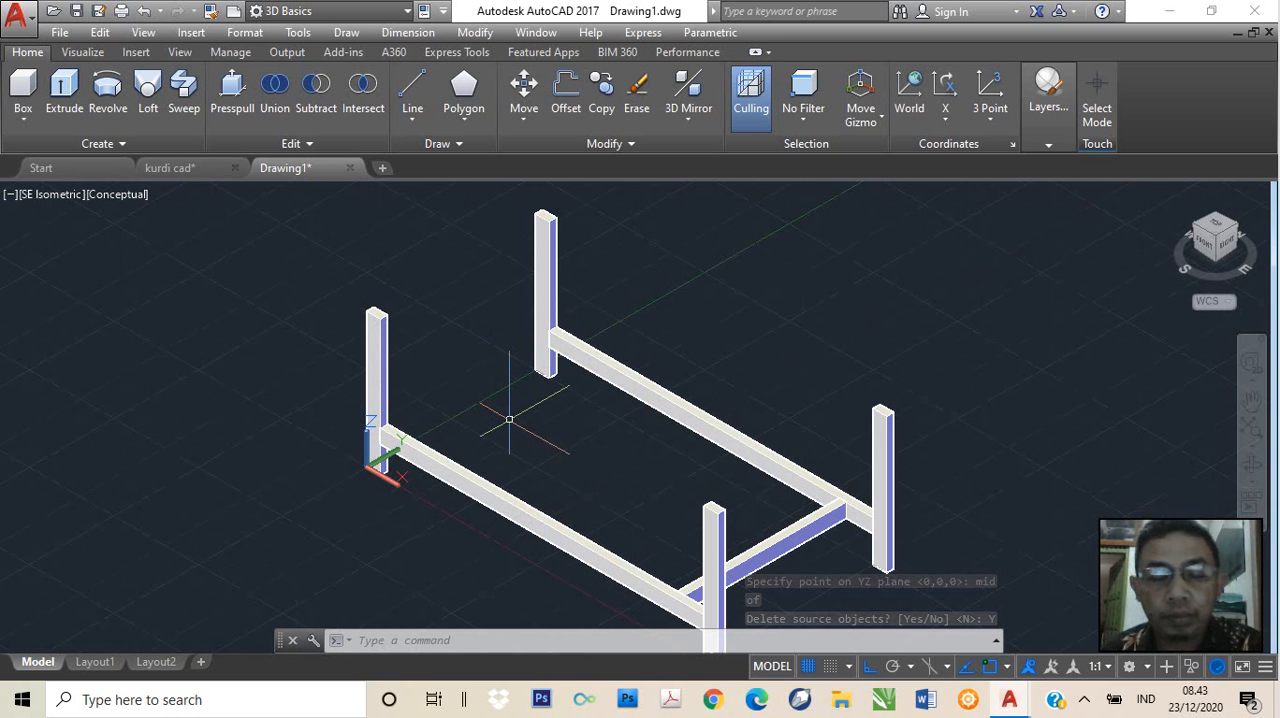
key(ctrl+z)
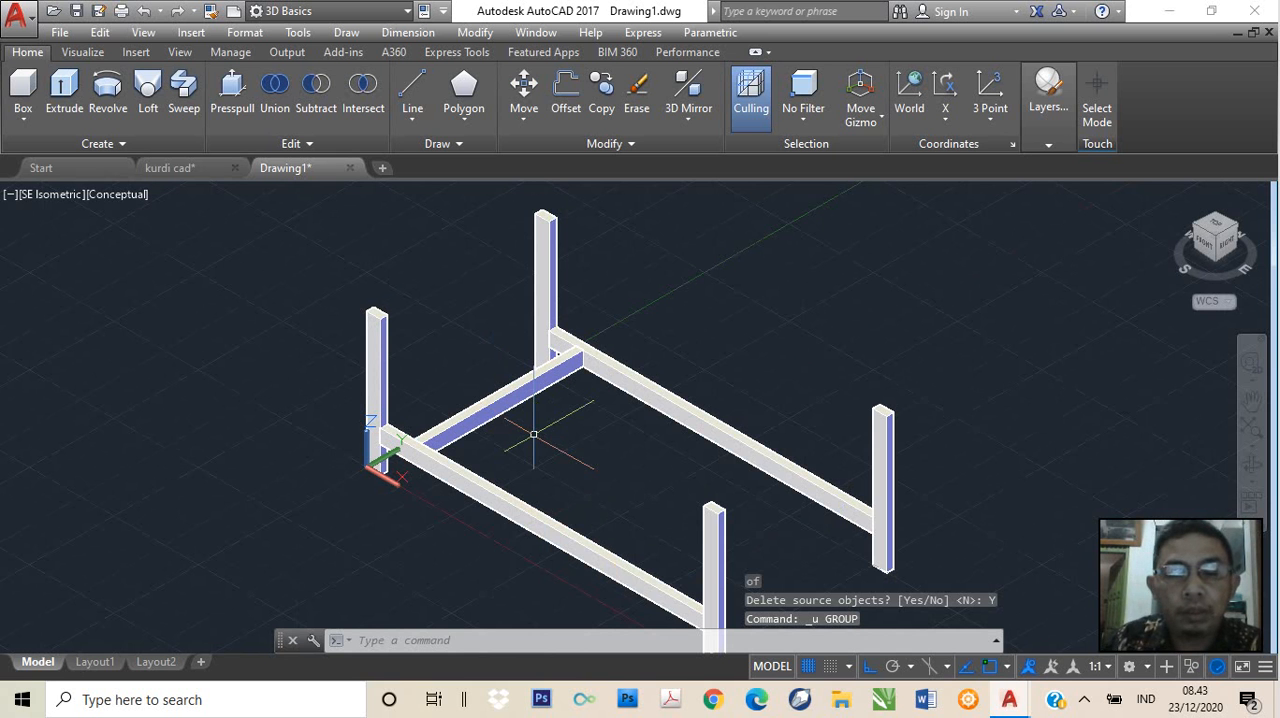
Mirror the crosspiece in 3D across the YZ plane through the front long rail's midpoint, keeping the source object
text(mirro)
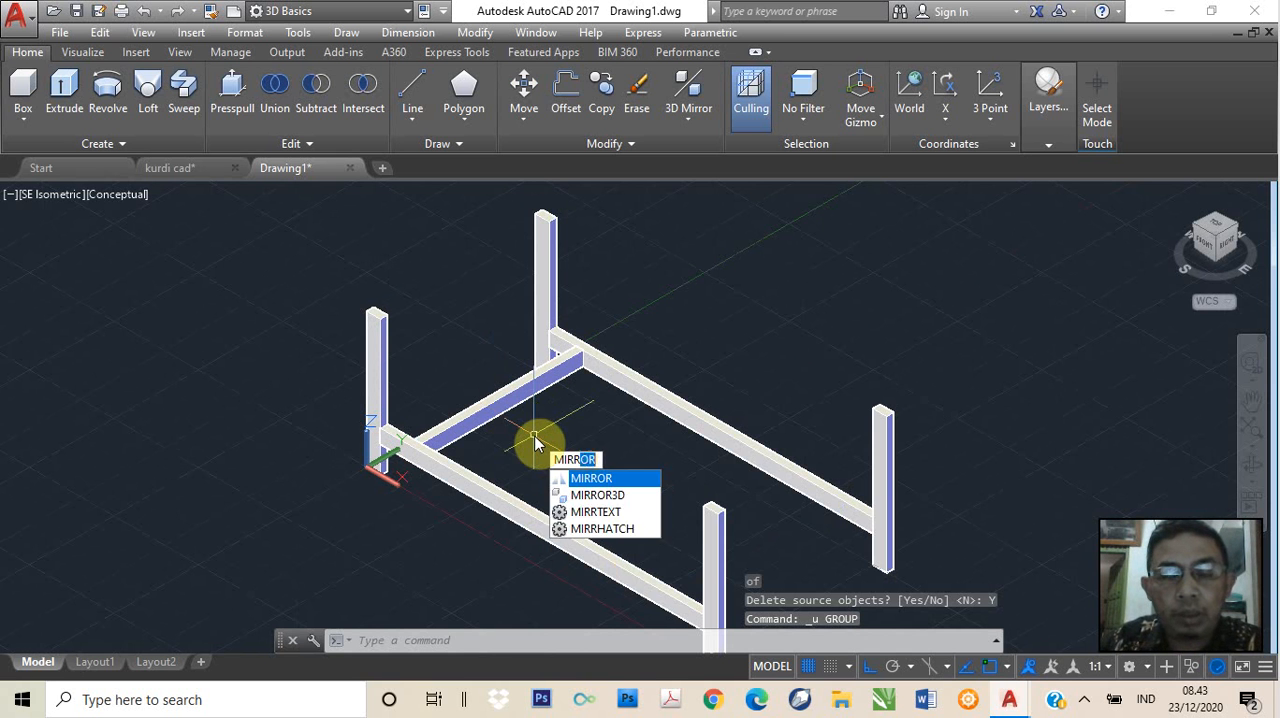
key(Down)
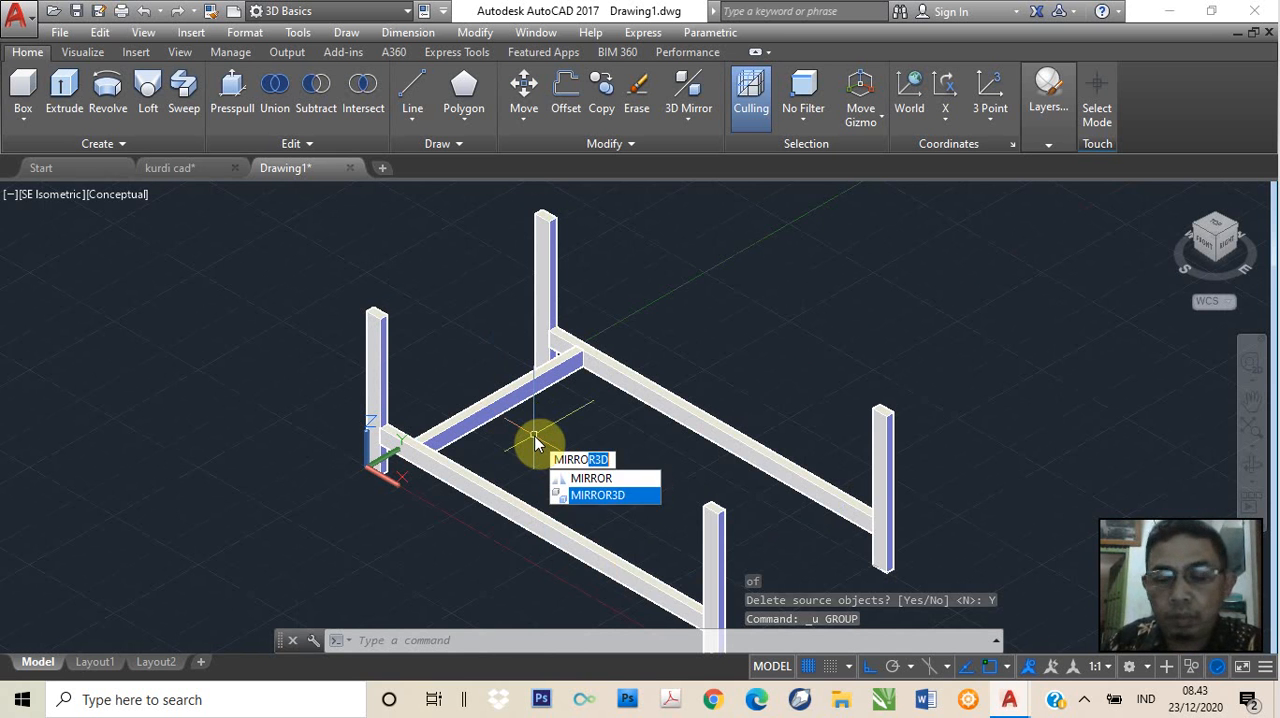
key(Return)
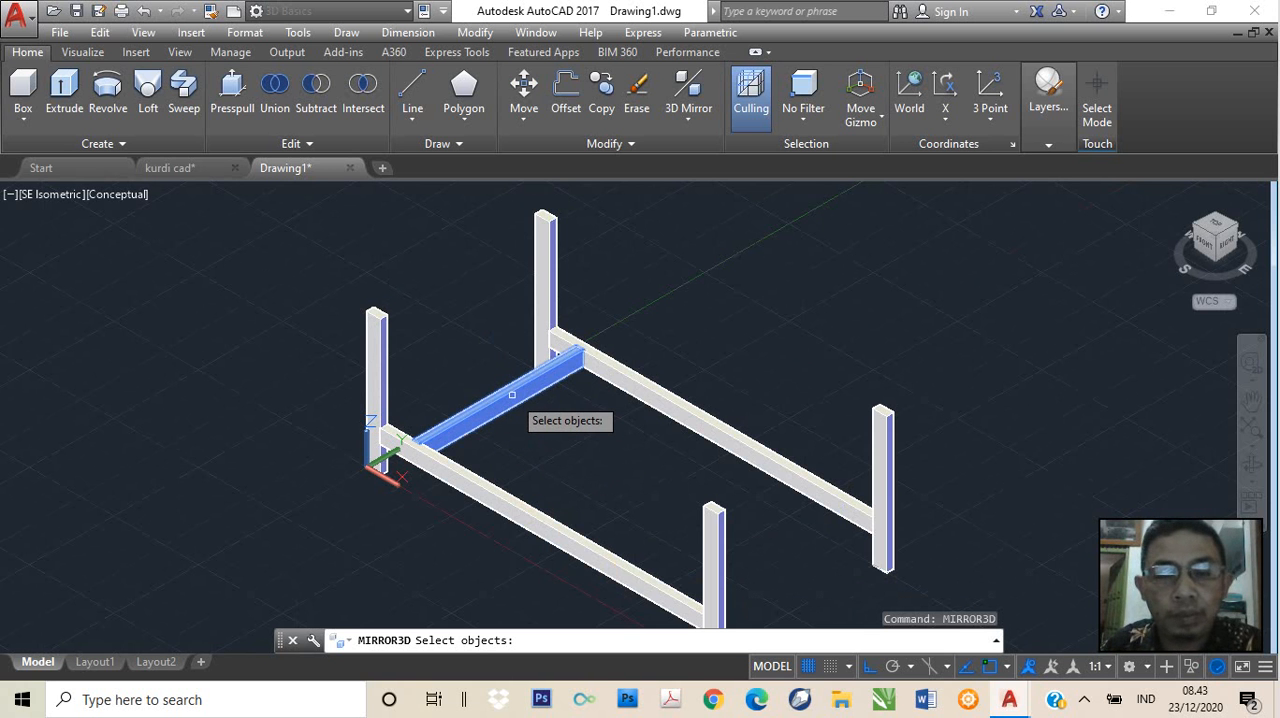
click(511, 395)
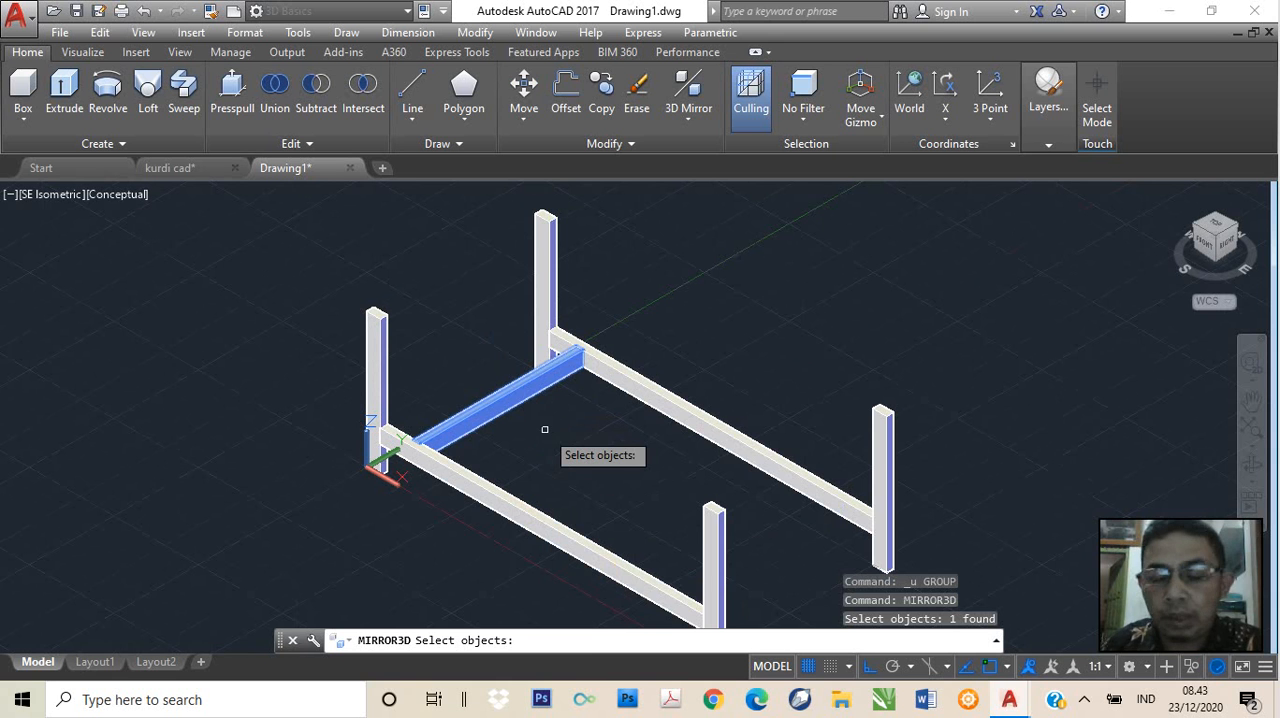
key(Return)
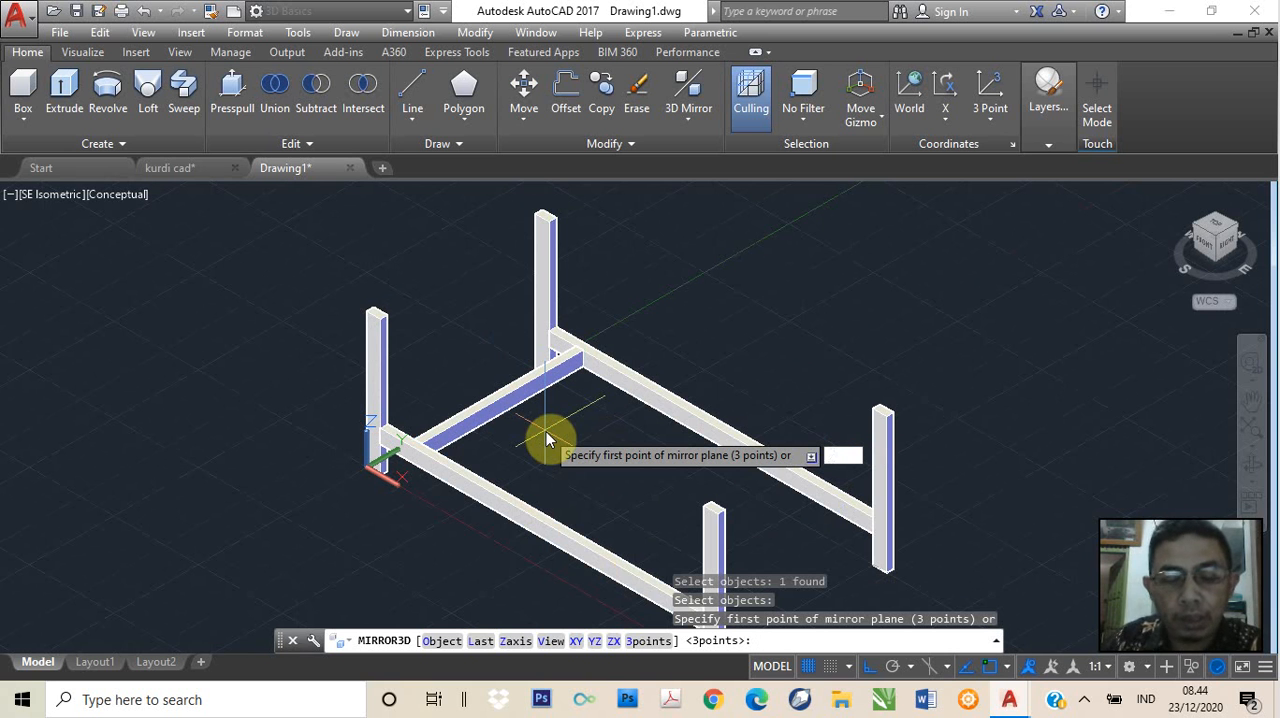
text(yz)
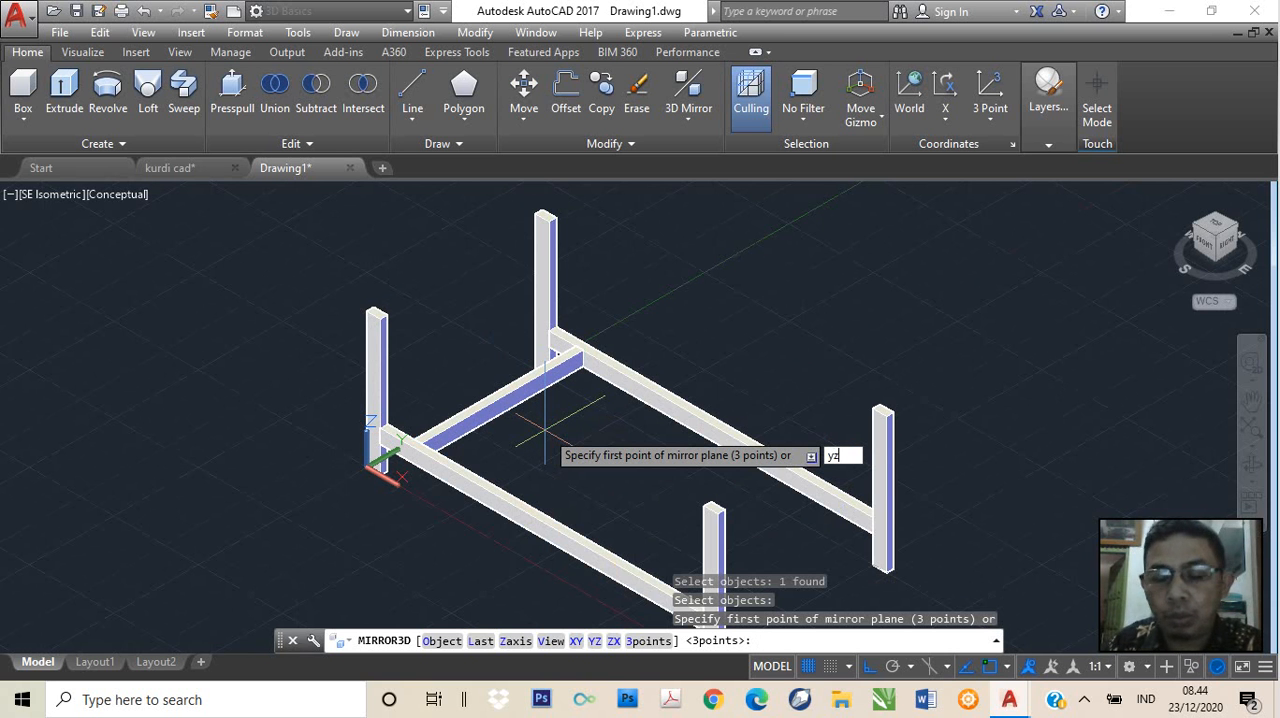
key(Return)
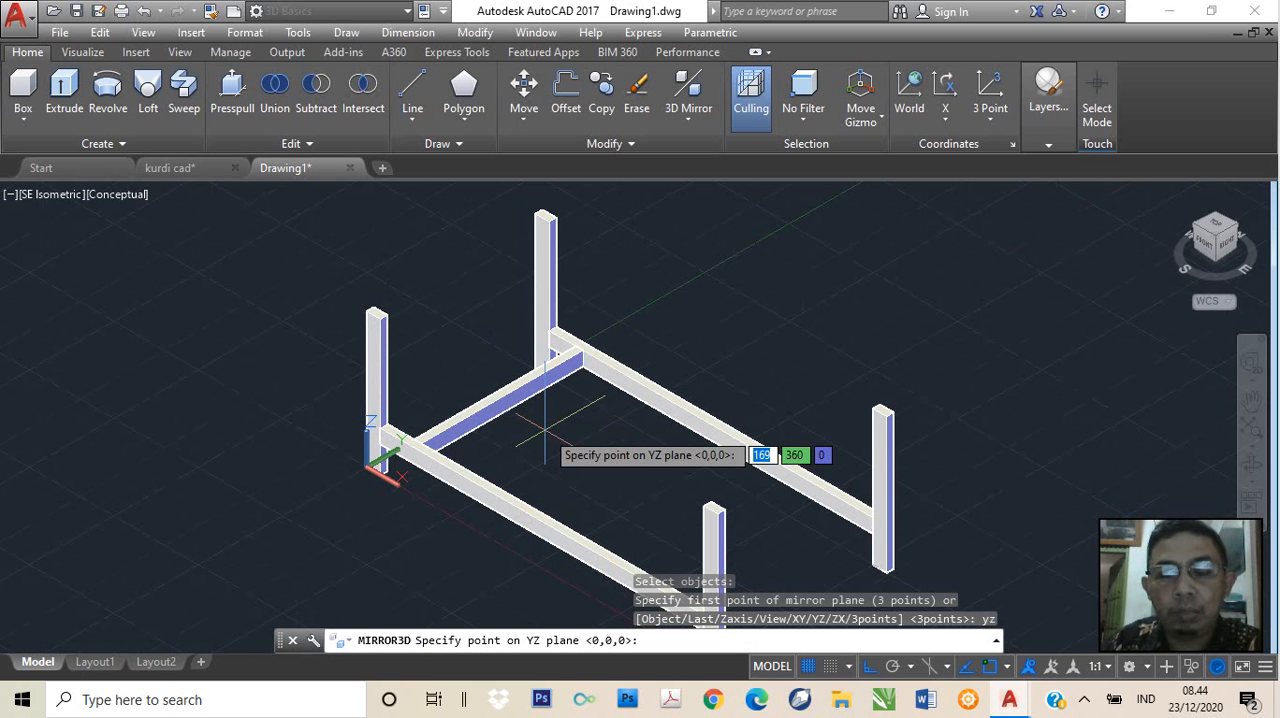
text(mid)
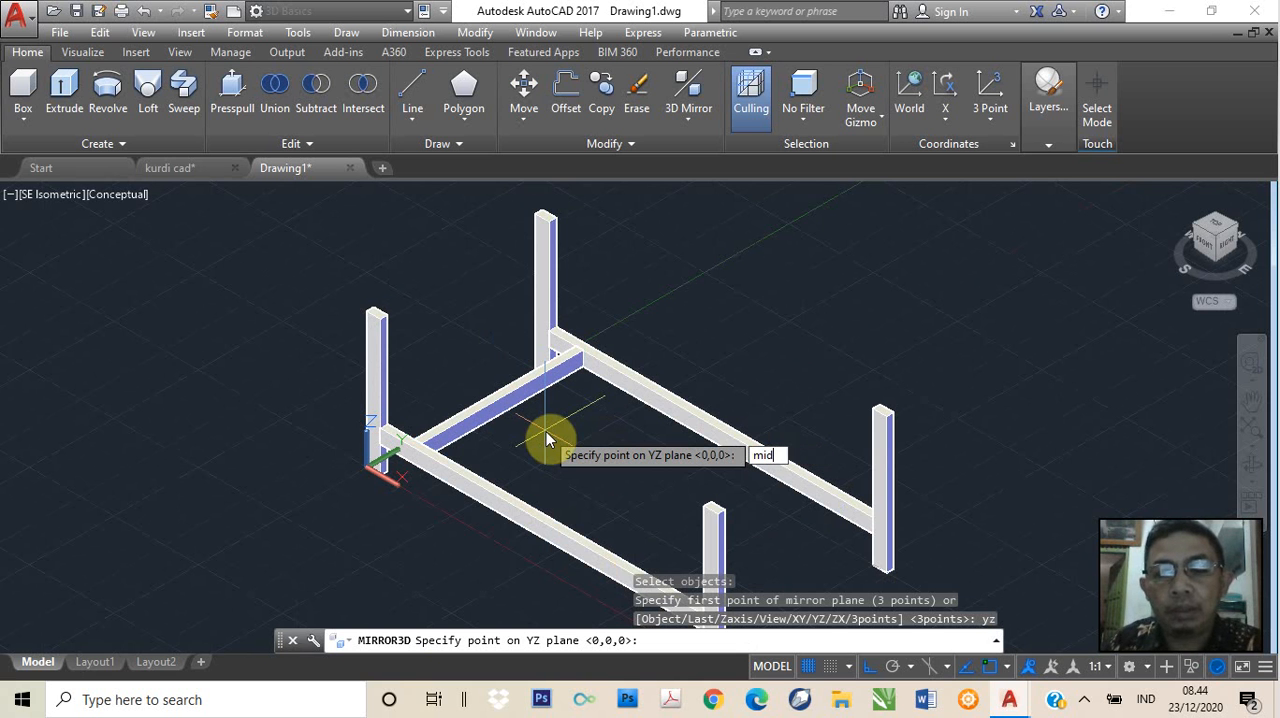
key(Return)
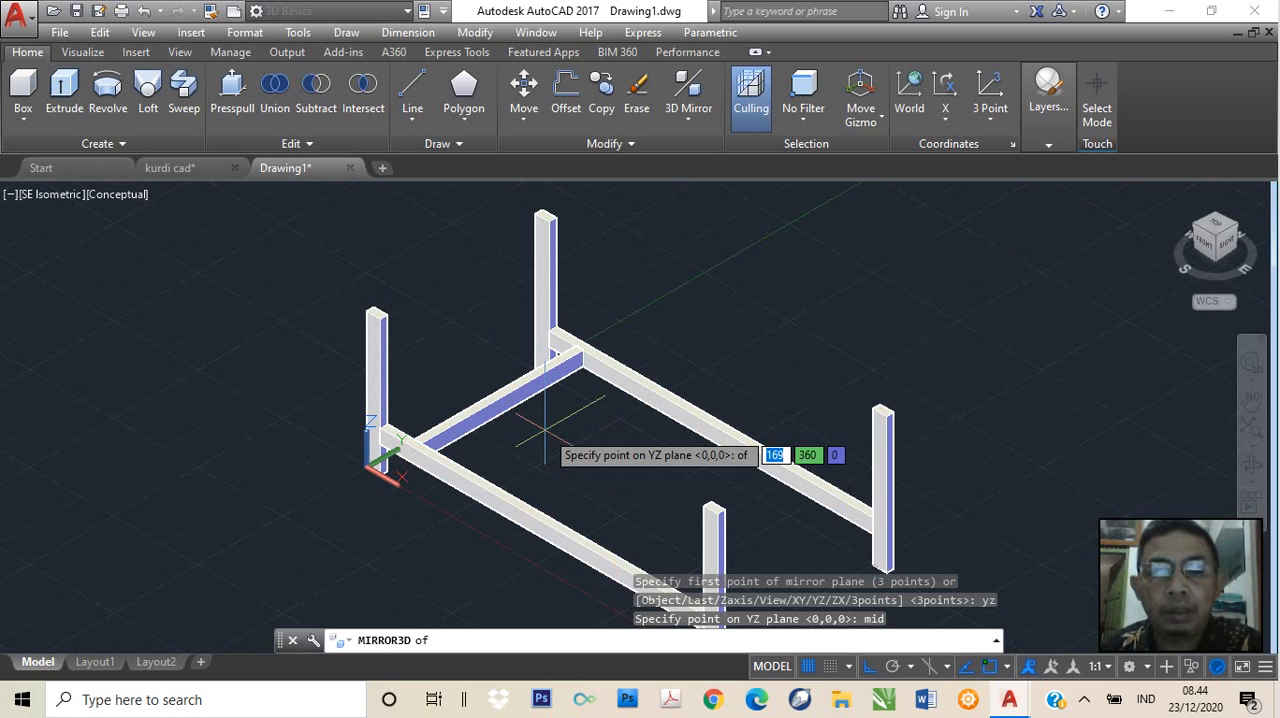
click(548, 518)
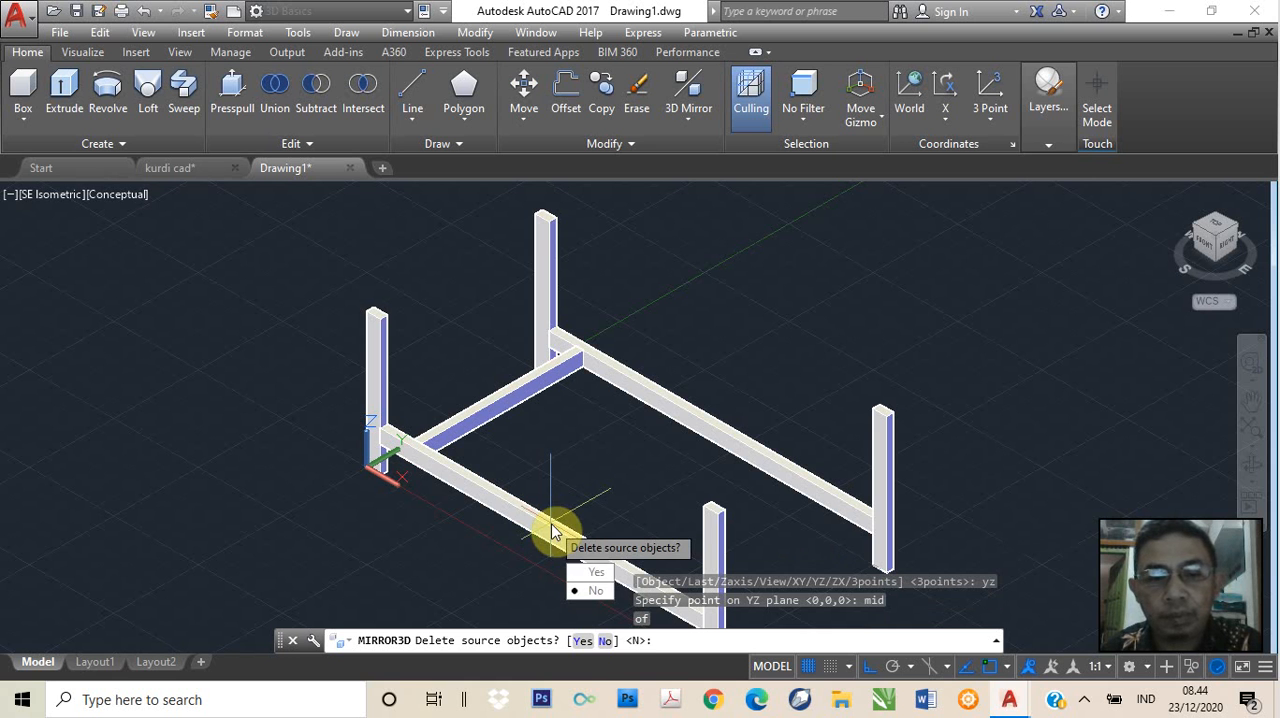
click(596, 592)
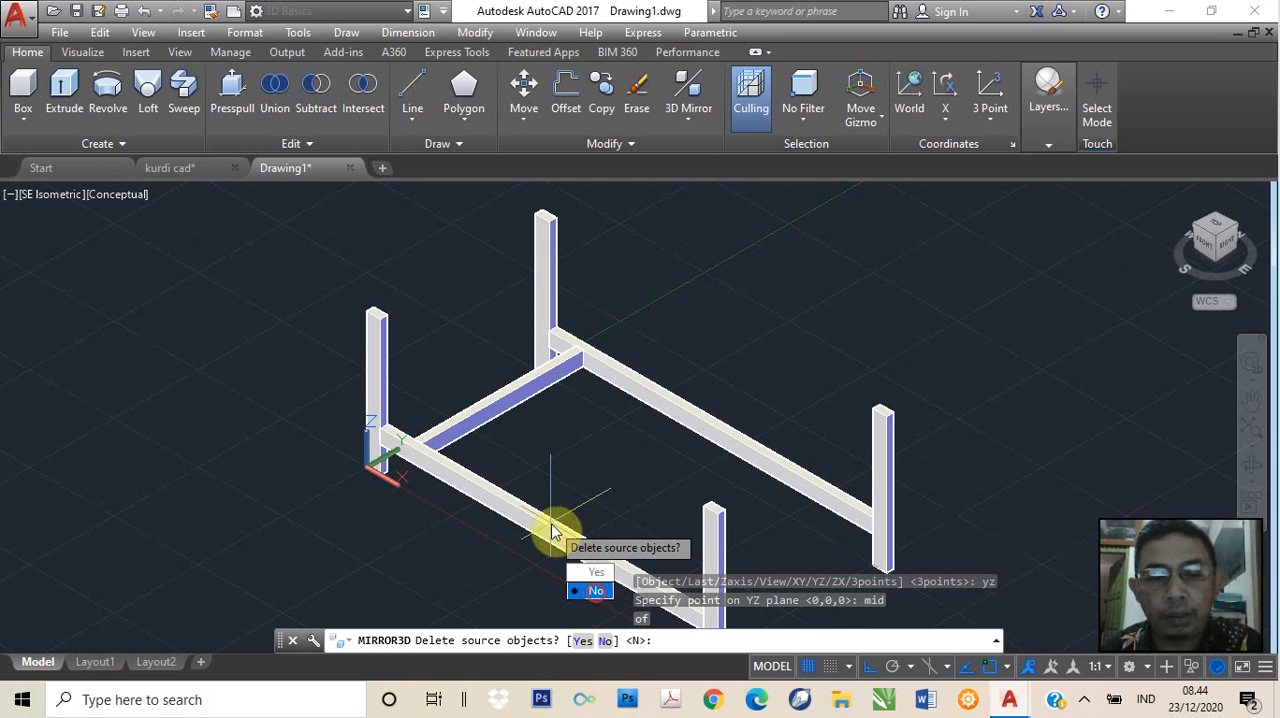
Examine both crosspieces between the long rails and the top of the leg at the origin
scroll(716, 415, down, 2)
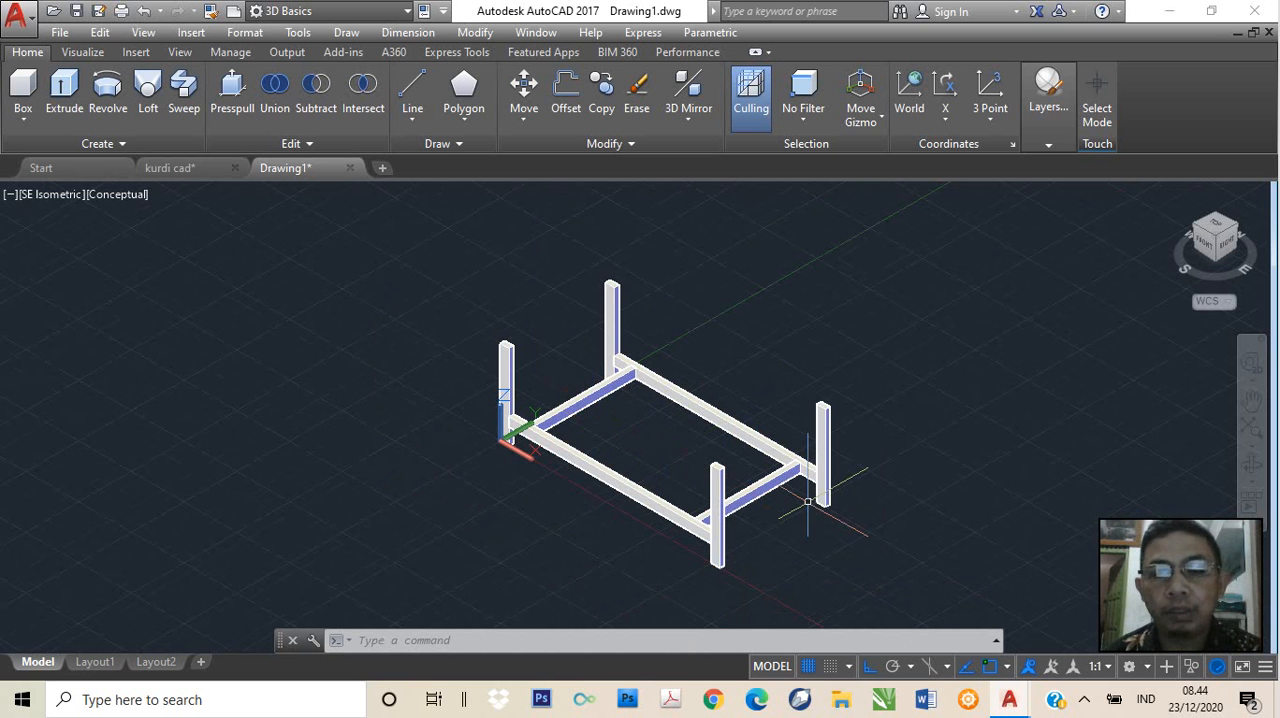
scroll(826, 509, up, 3)
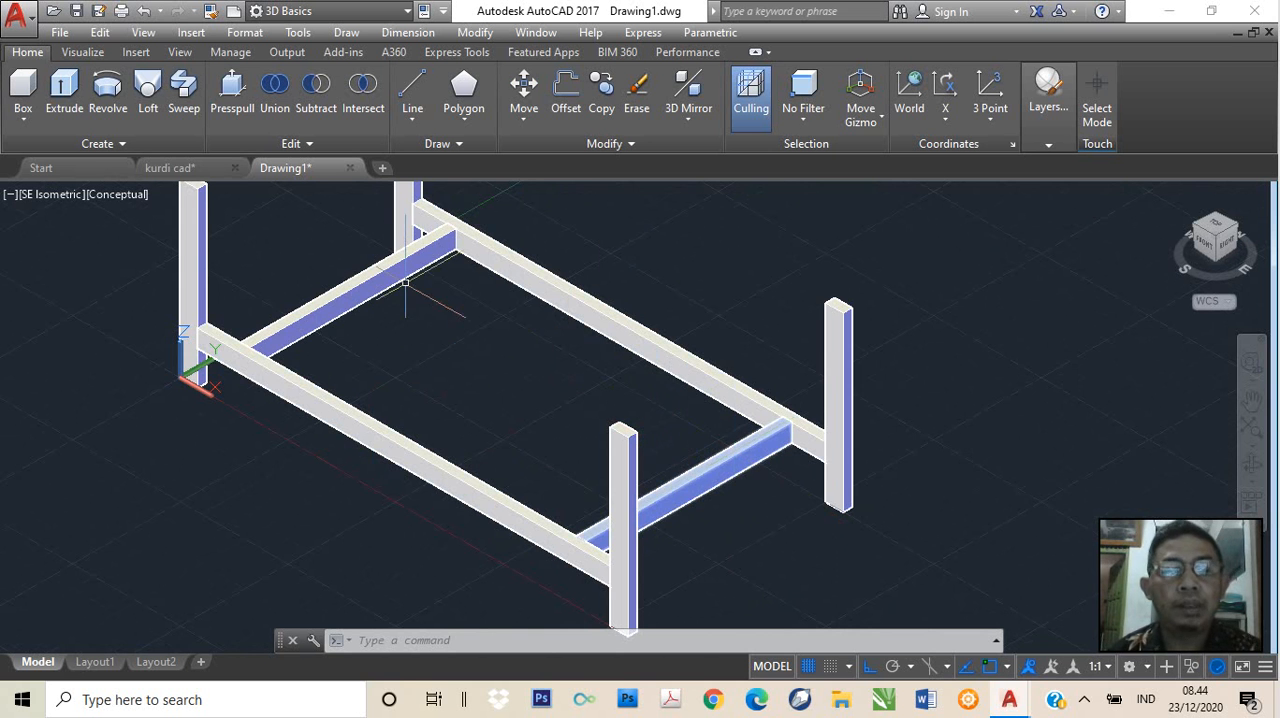
scroll(457, 337, down, 2)
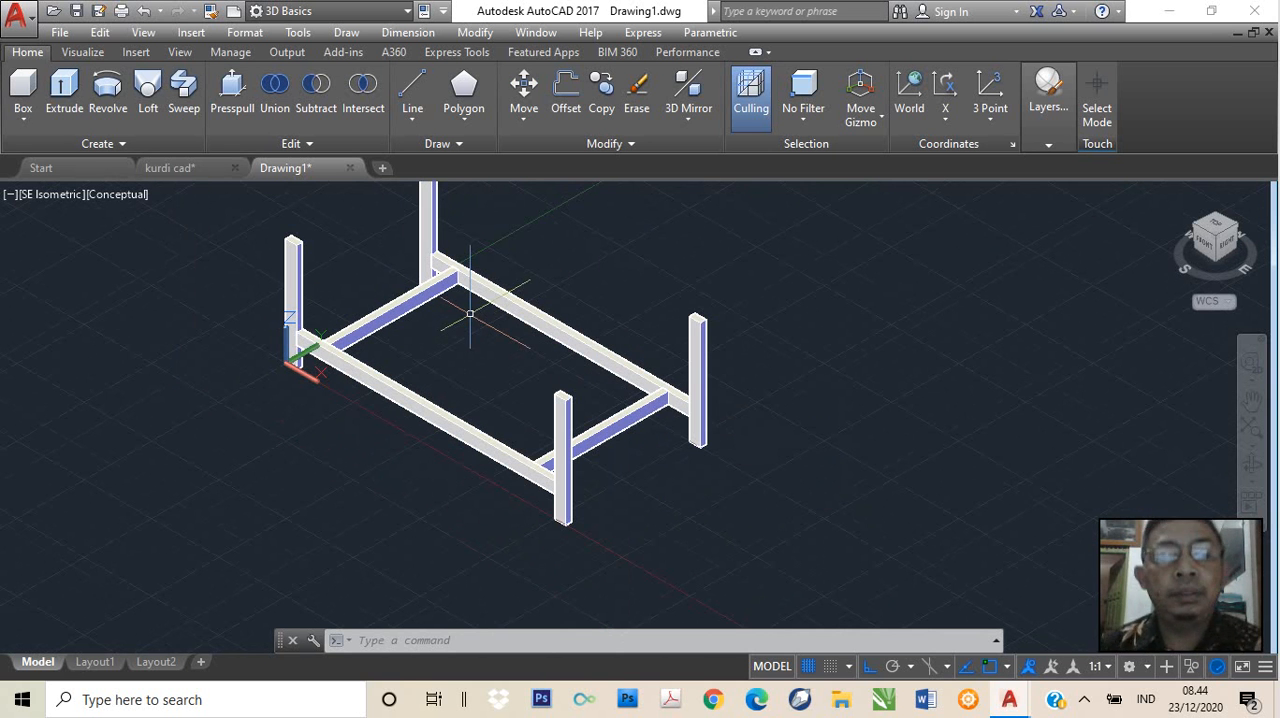
middle_drag(470, 312, 503, 377)
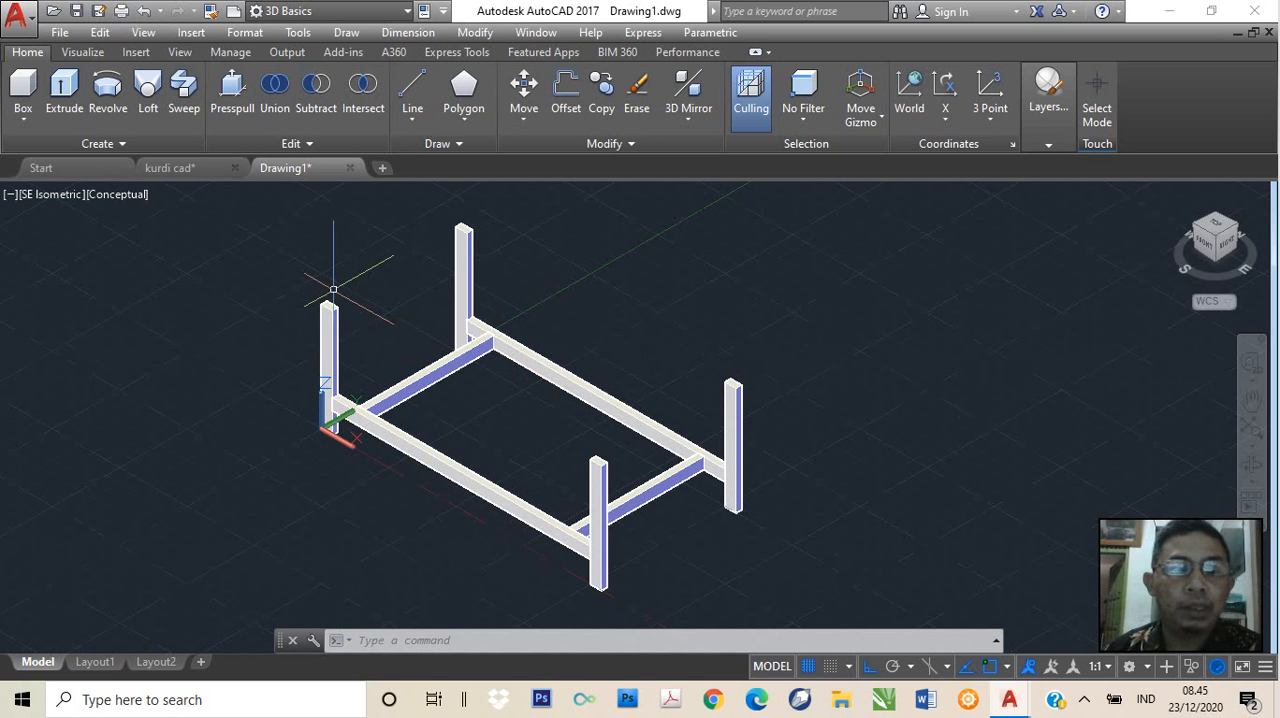
scroll(333, 289, up, 1)
scroll(332, 283, up, 1)
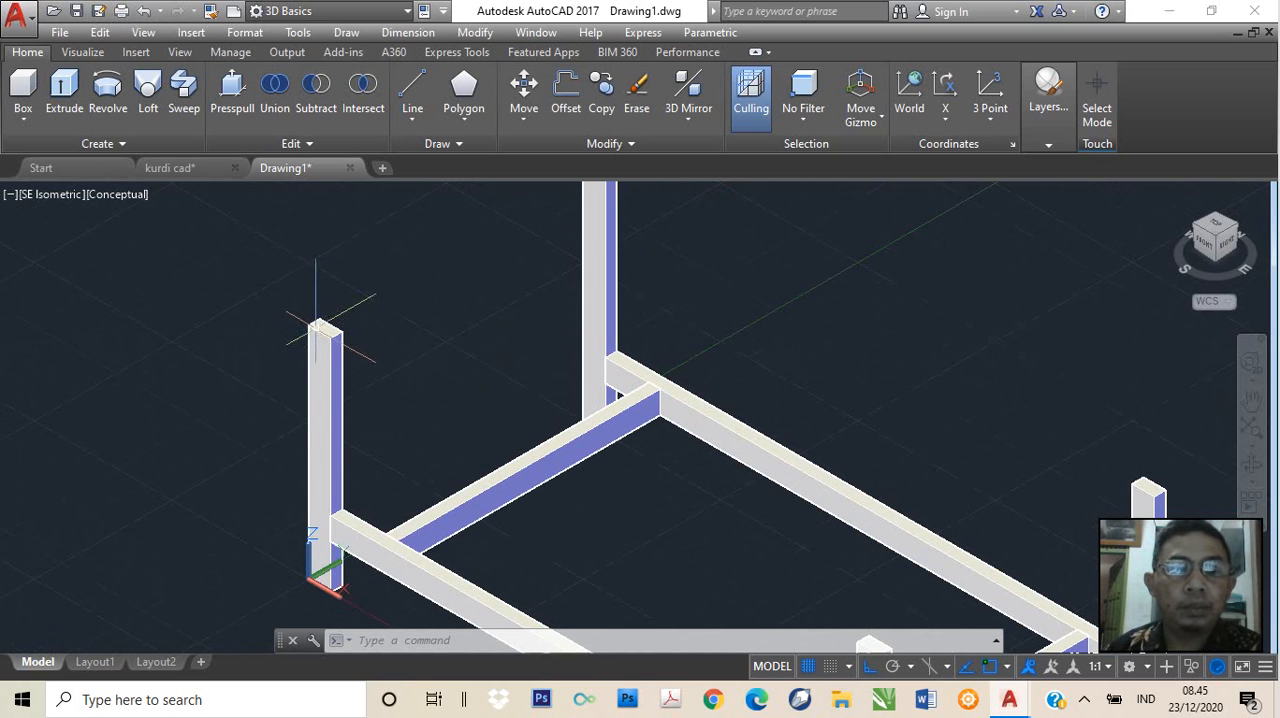
scroll(420, 288, down, 2)
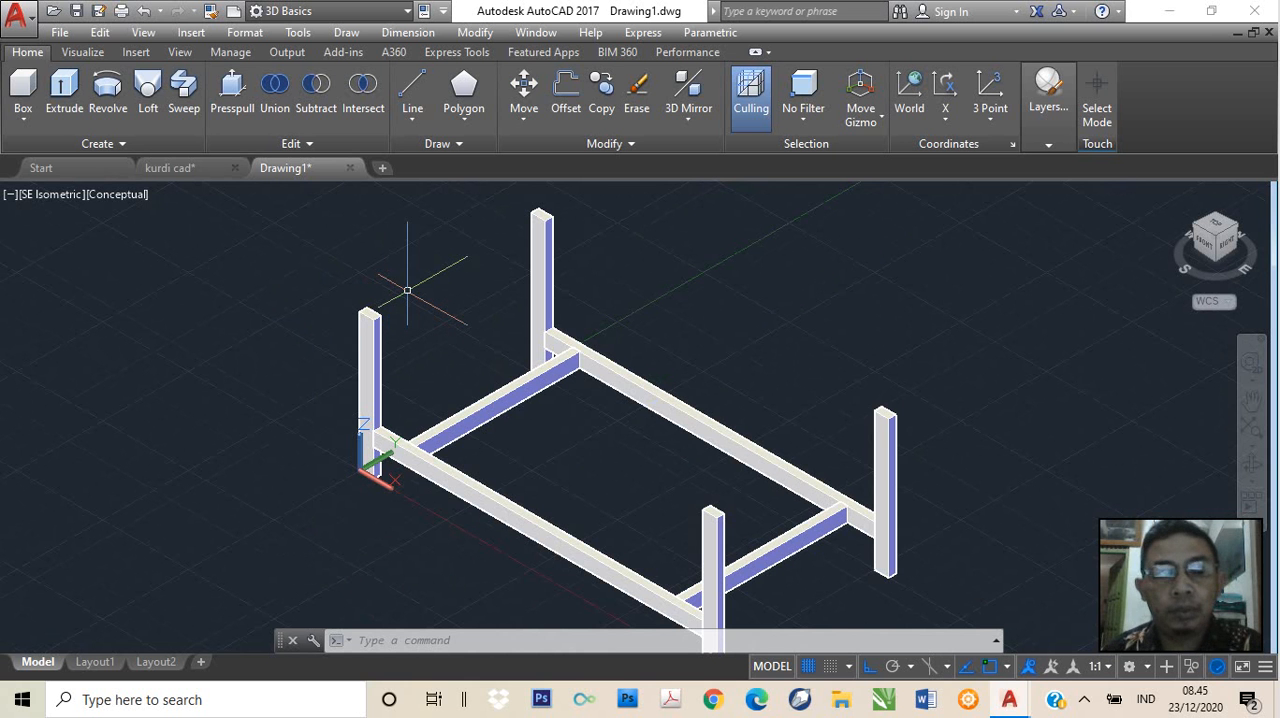
scroll(408, 288, up, 2)
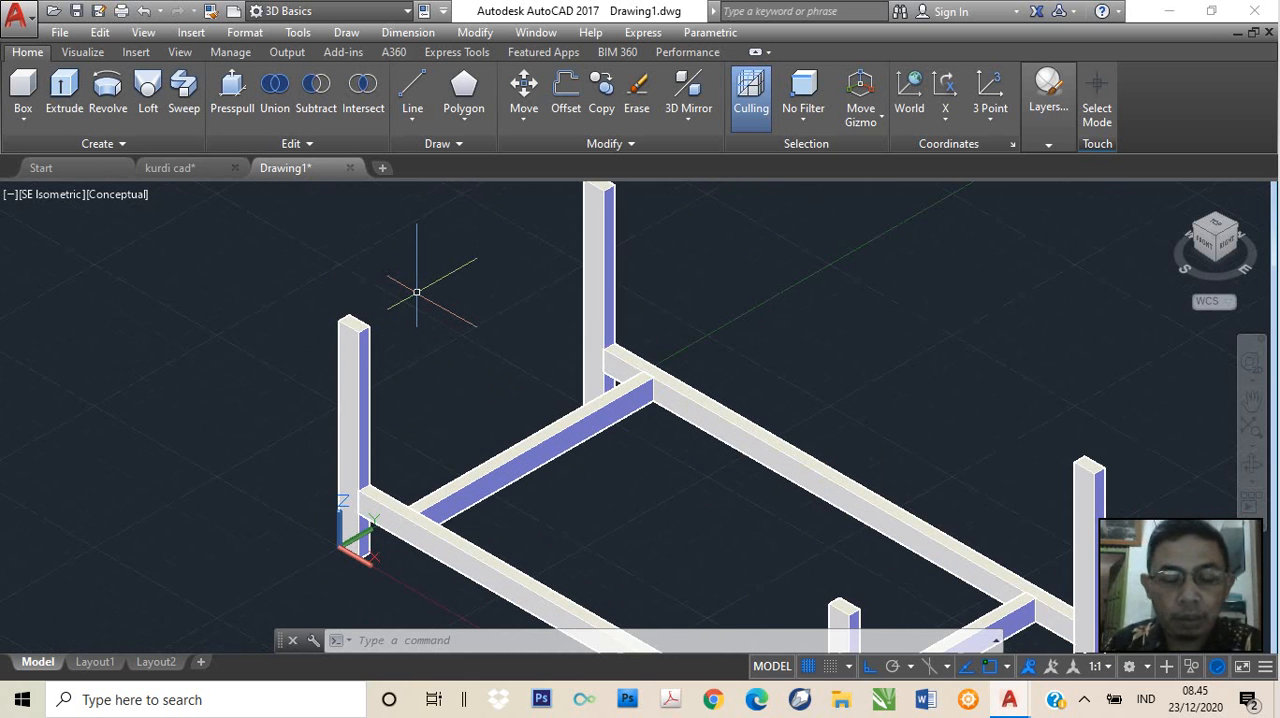
Create a 1040 x 520 x 20 tabletop box from the outer top corner endpoint of the leg at the origin
text(box)
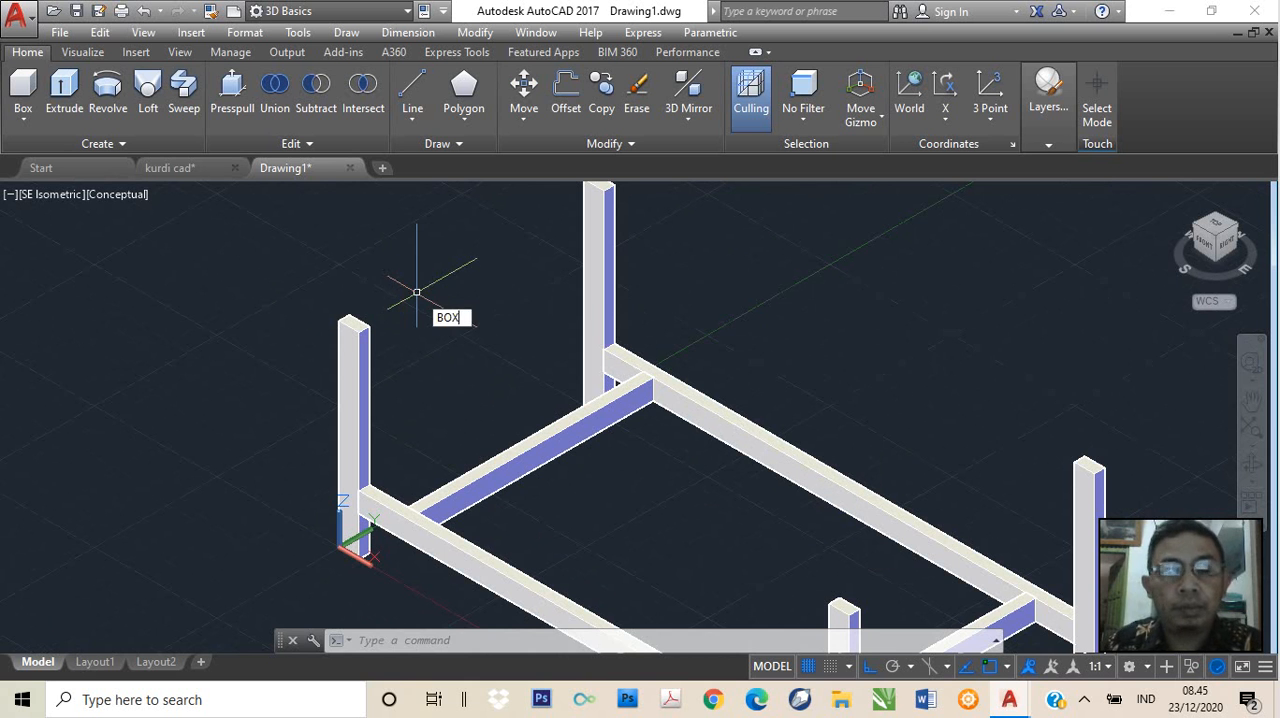
key(Return)
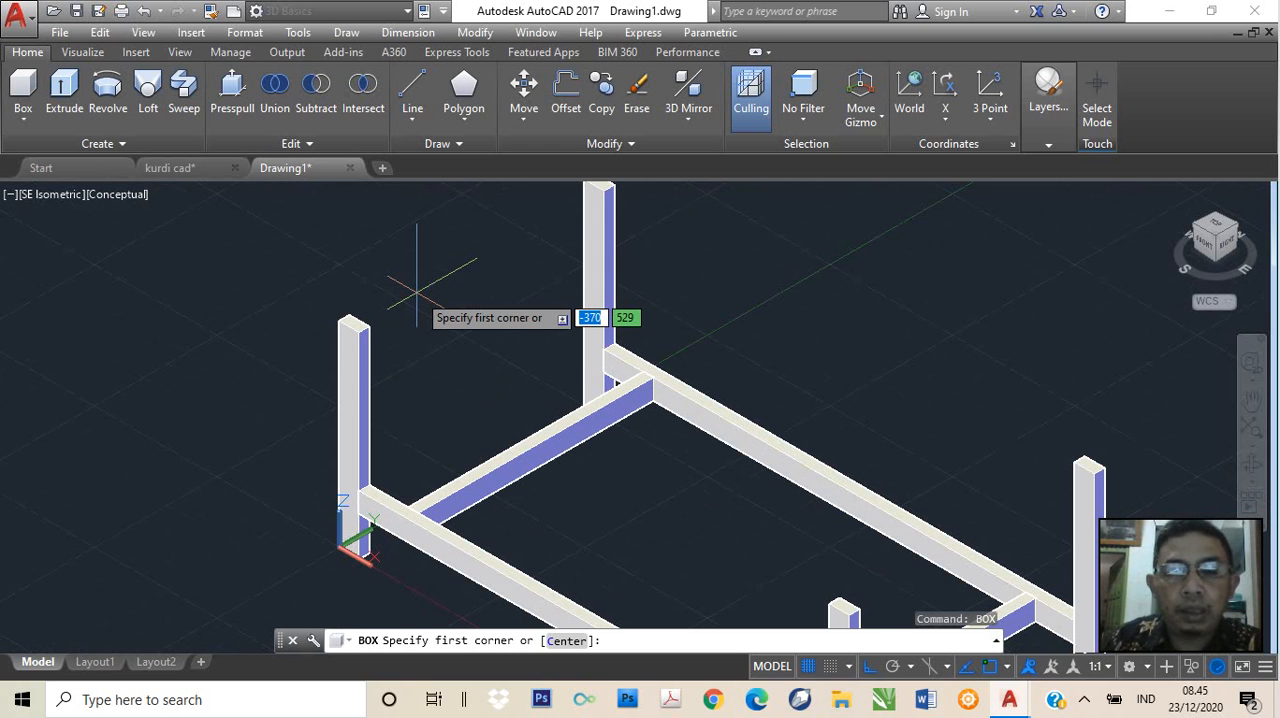
text(end)
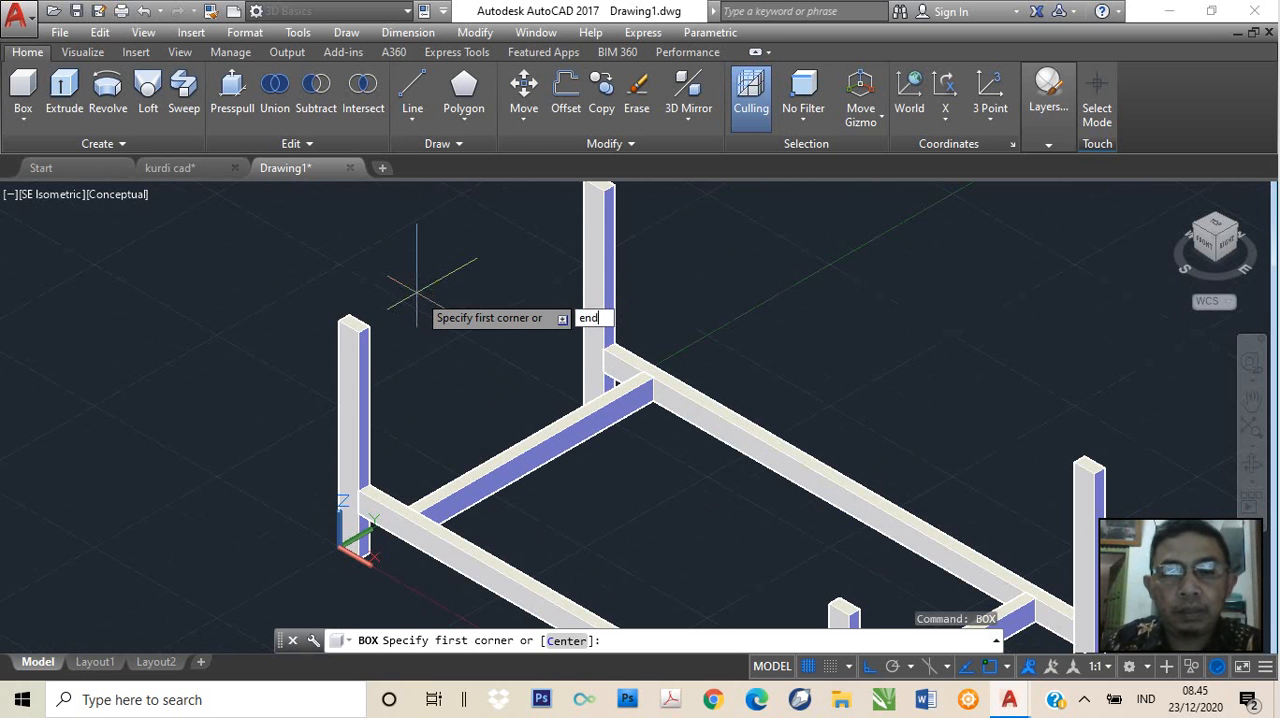
key(Return)
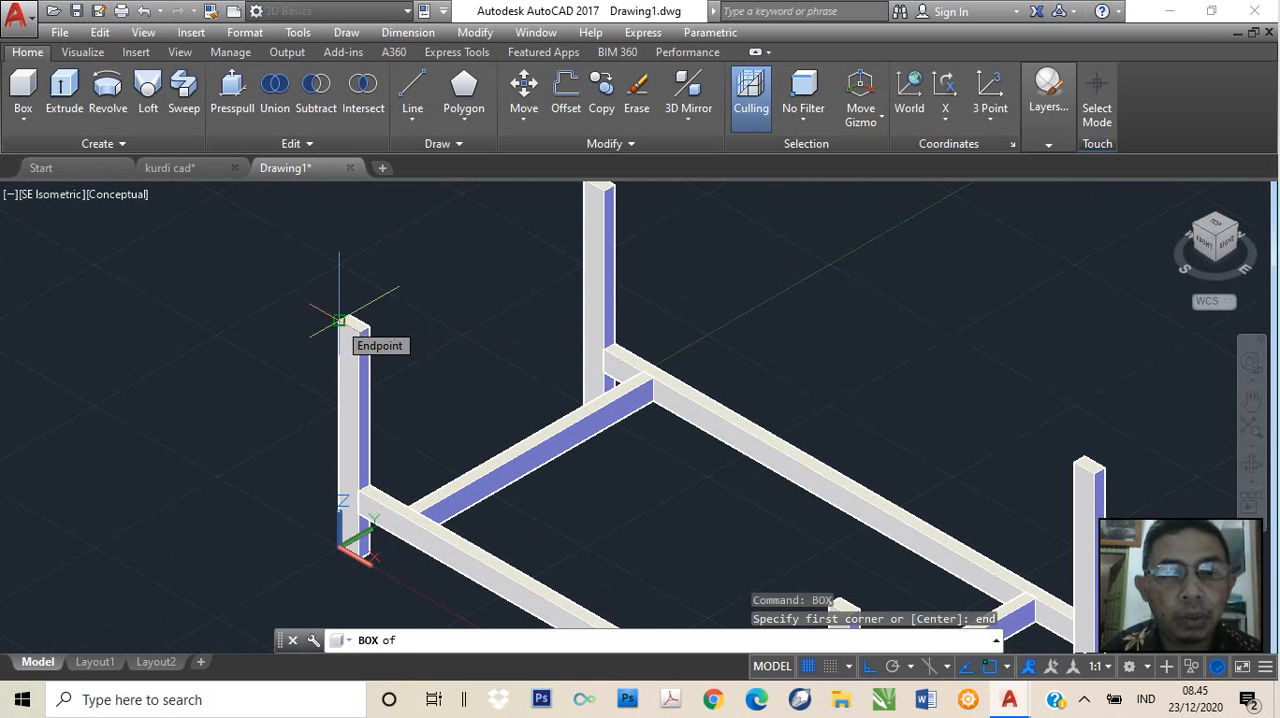
scroll(339, 320, up, 3)
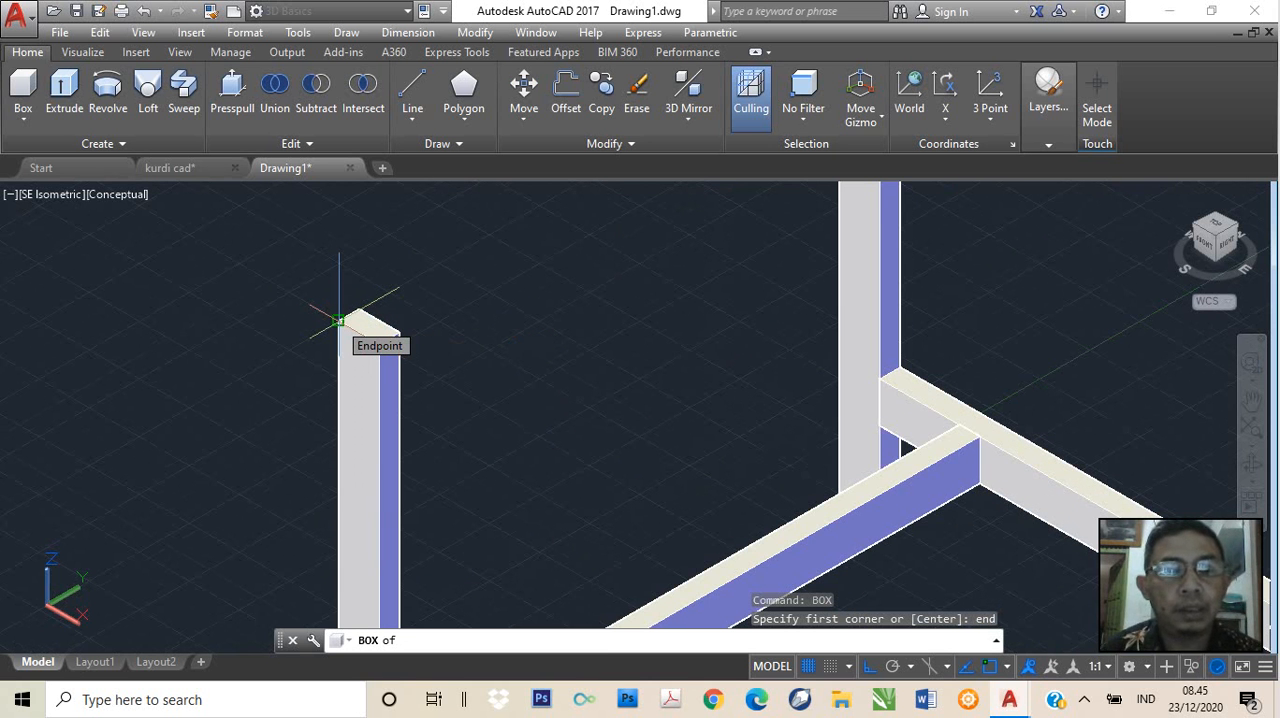
click(338, 320)
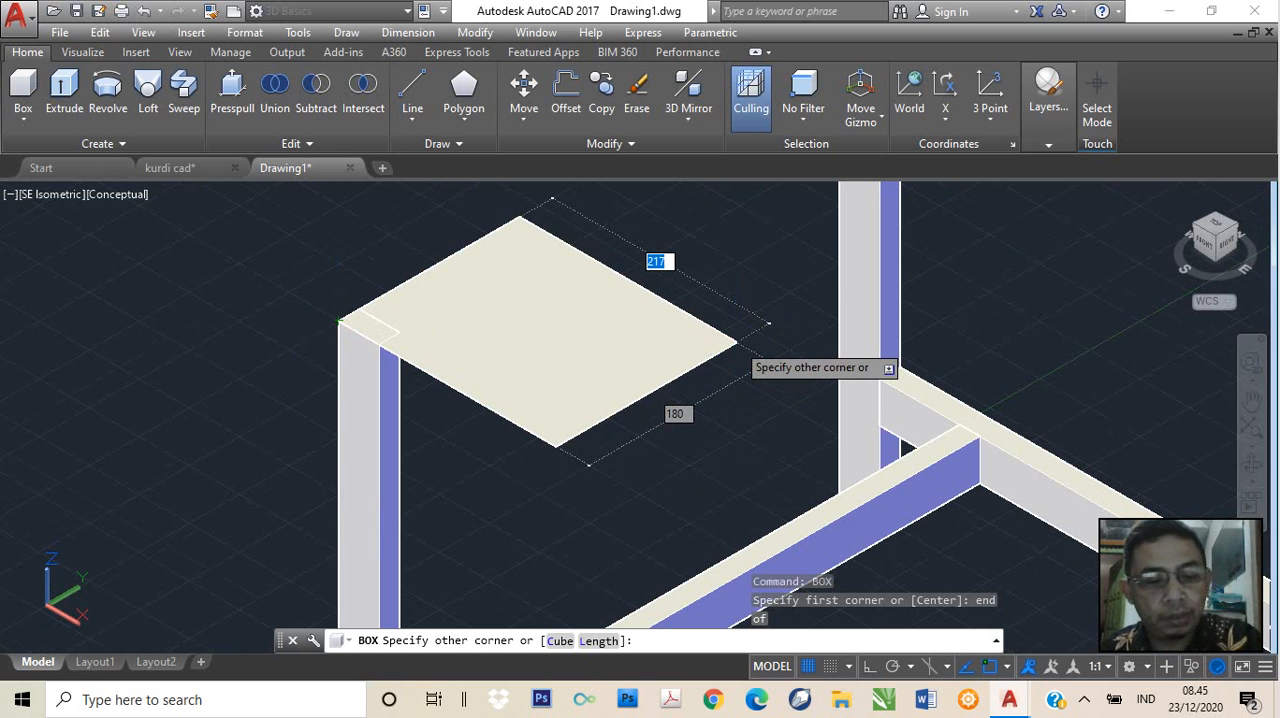
key(F8)
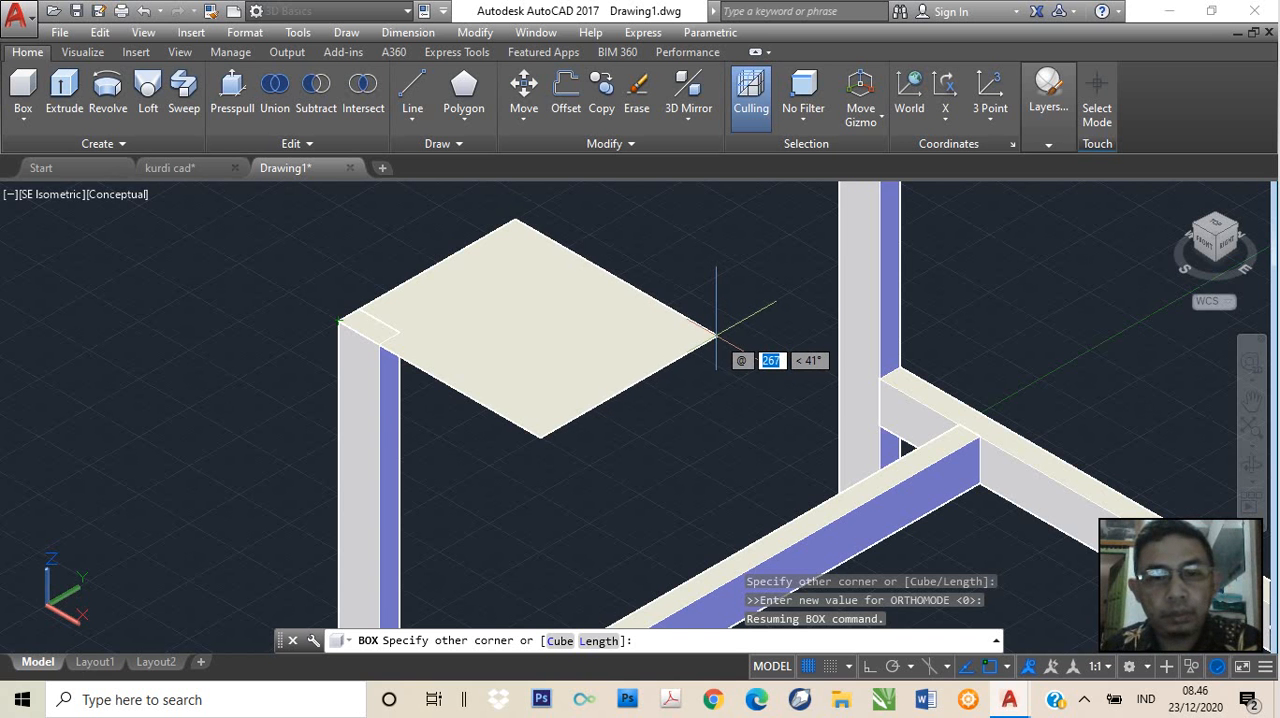
text(10)
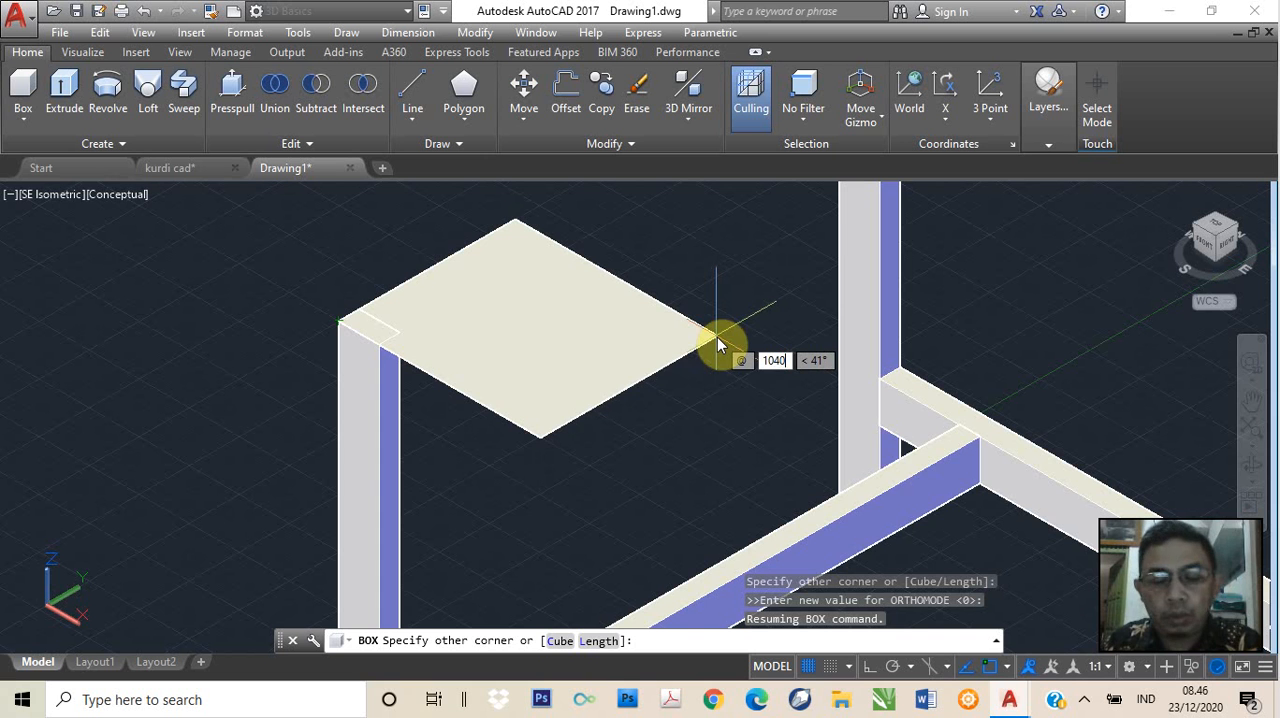
text(40)
key(Tab)
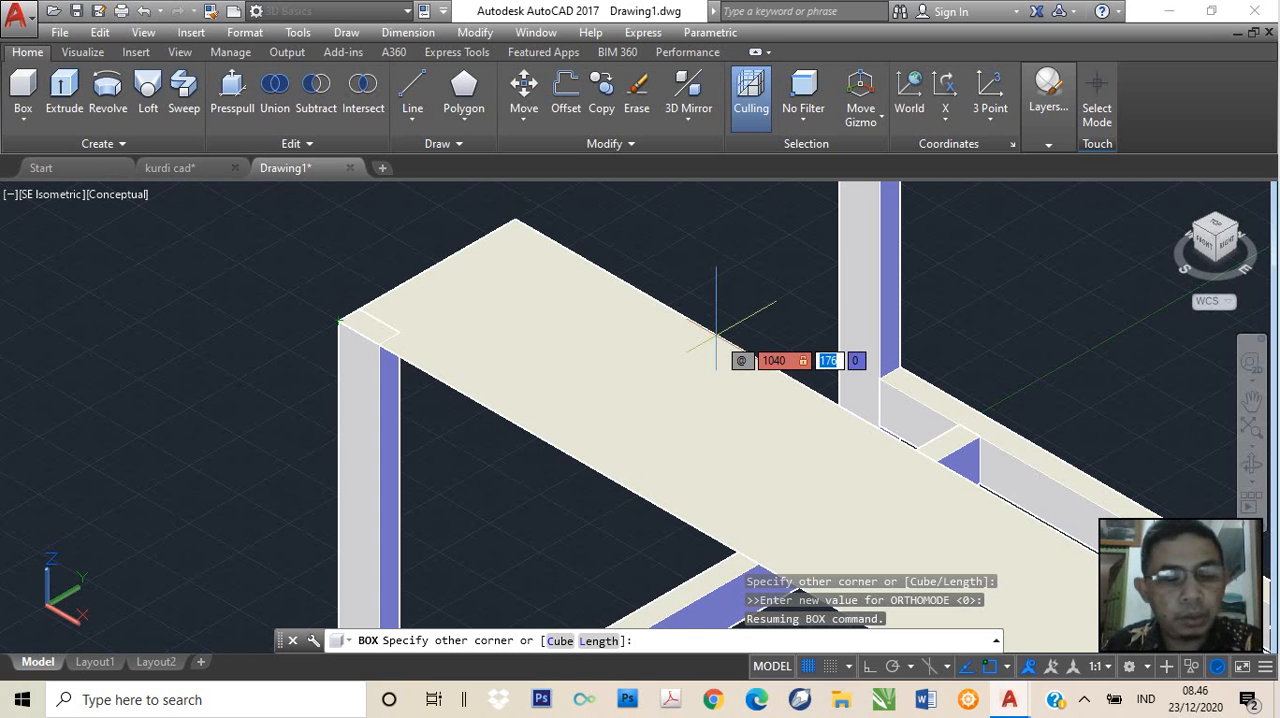
text(520)
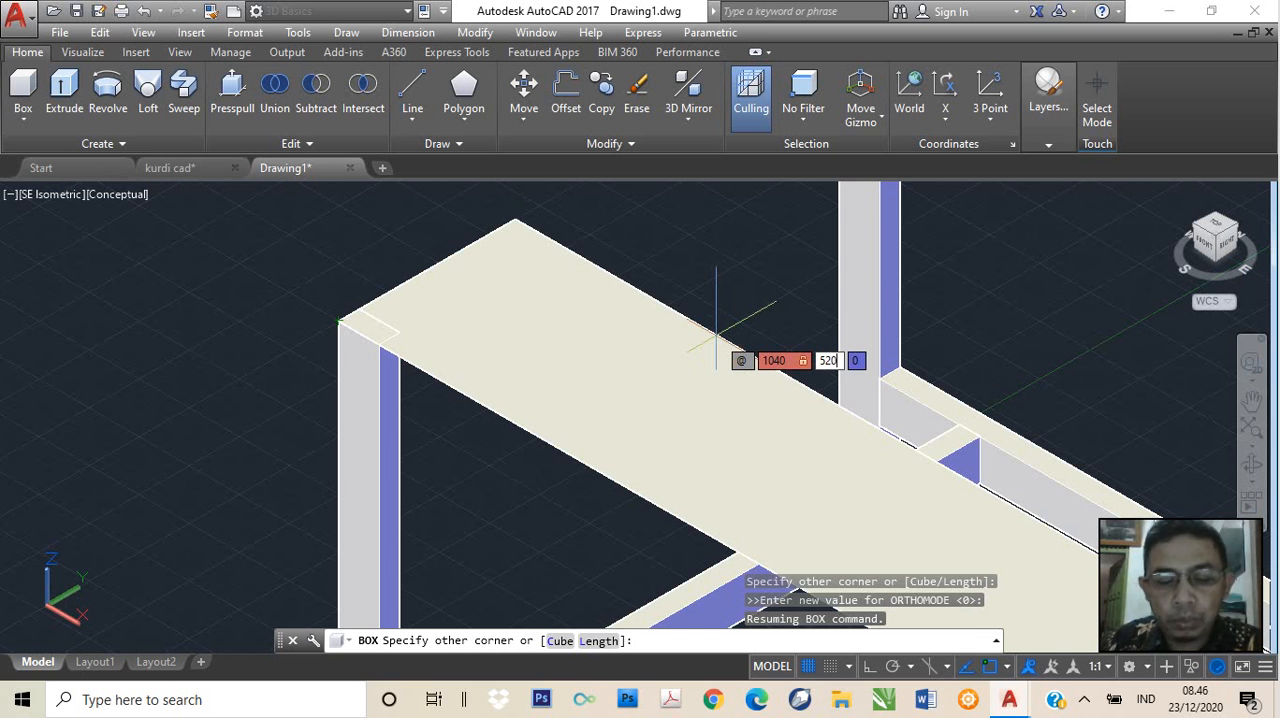
key(Tab)
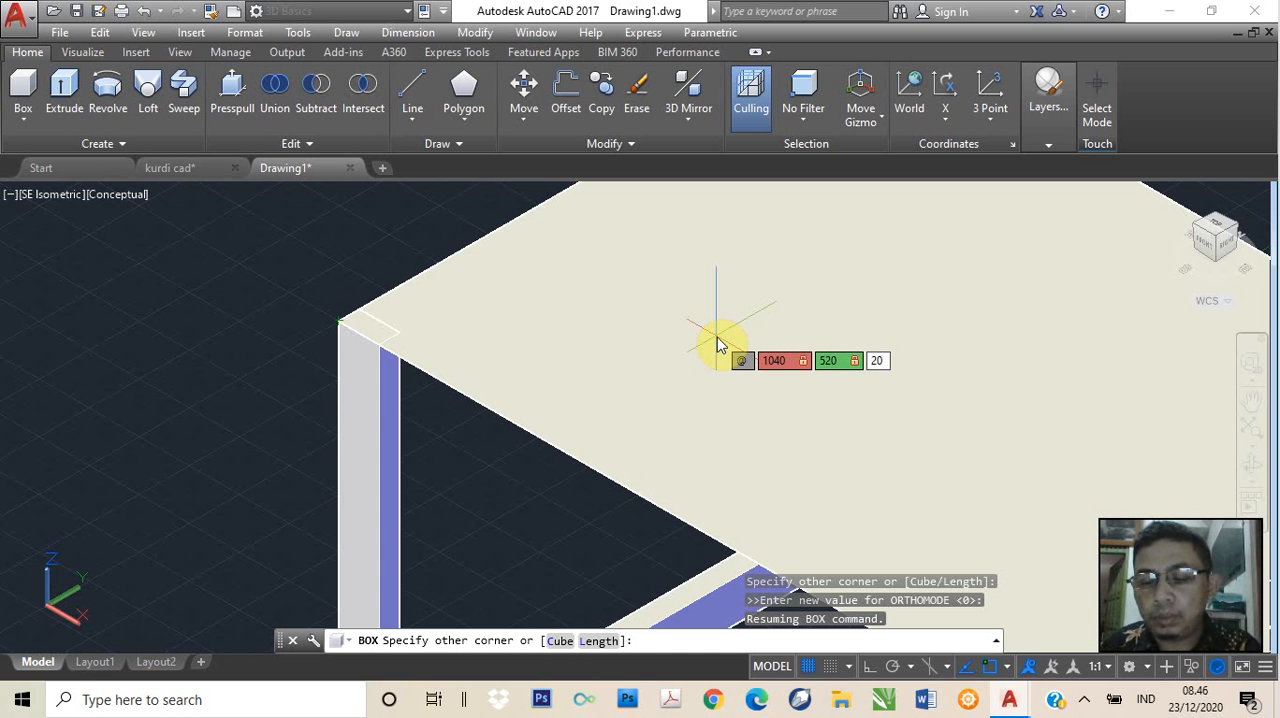
key(Return)
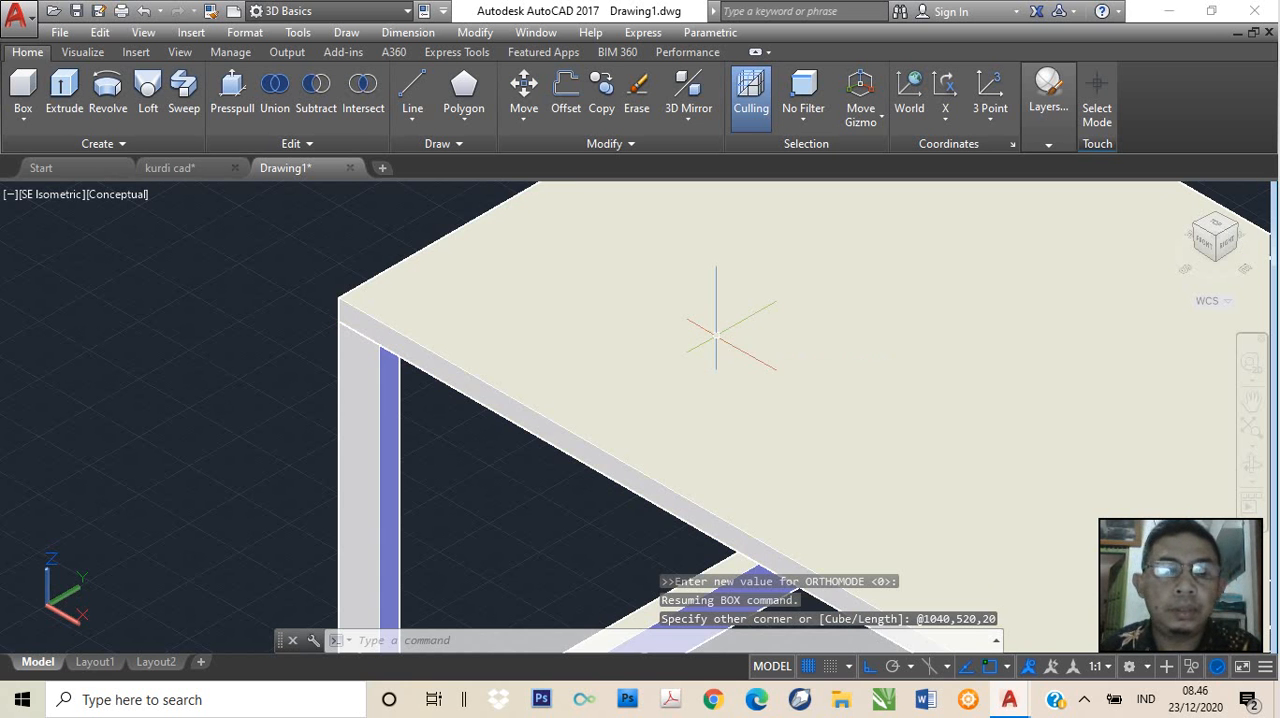
Check the 520-deep tabletop on the legs and undo its creation
scroll(716, 334, down, 5)
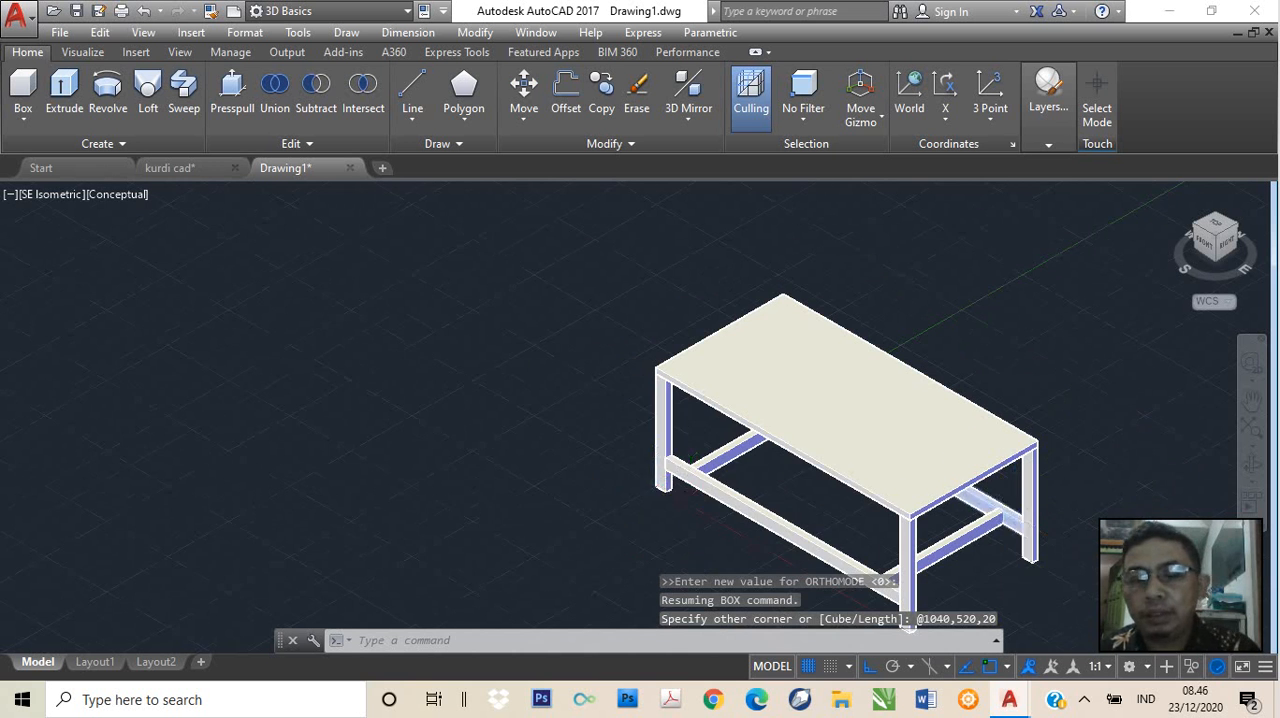
scroll(1015, 521, up, 3)
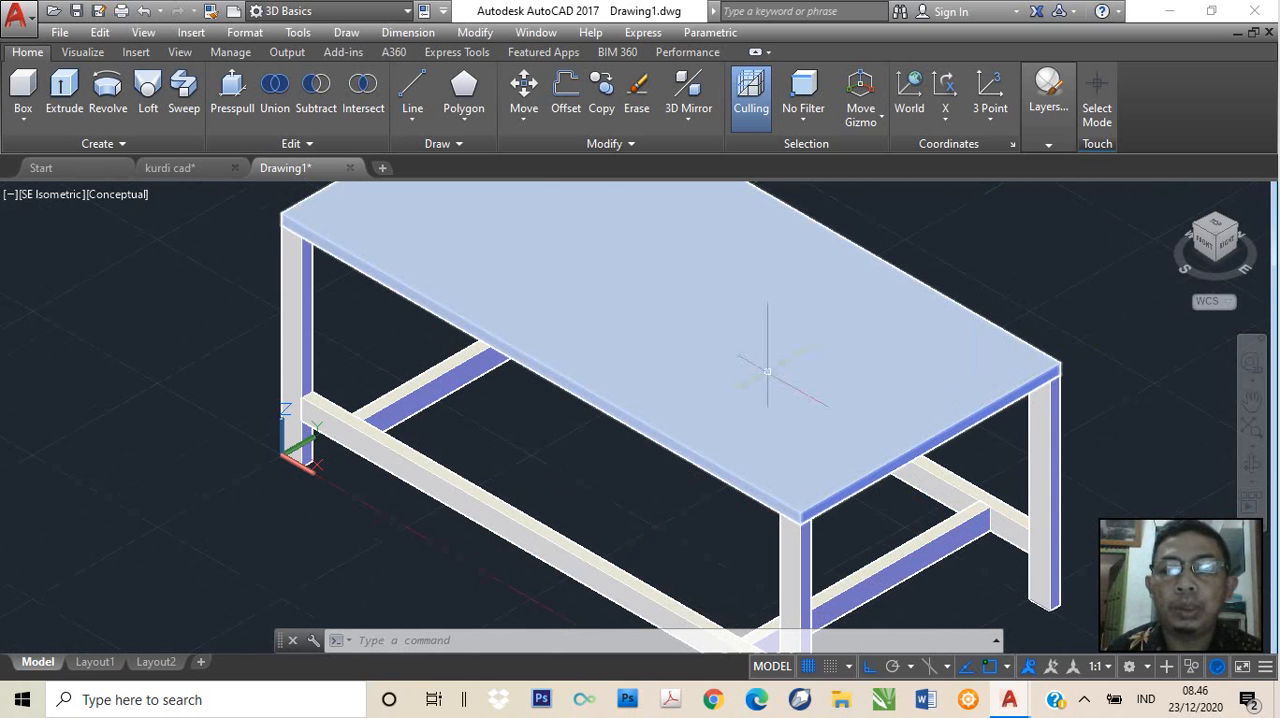
middle_drag(715, 380, 846, 514)
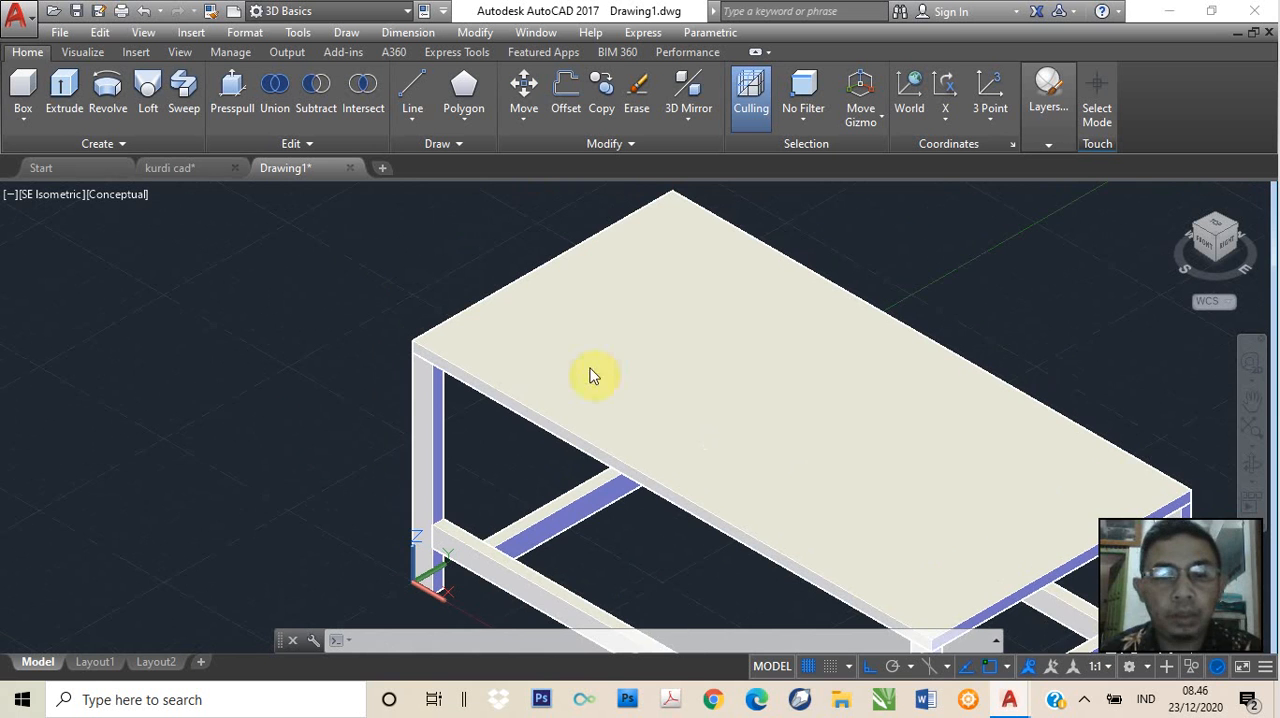
scroll(587, 362, up, 2)
scroll(587, 362, up, 1)
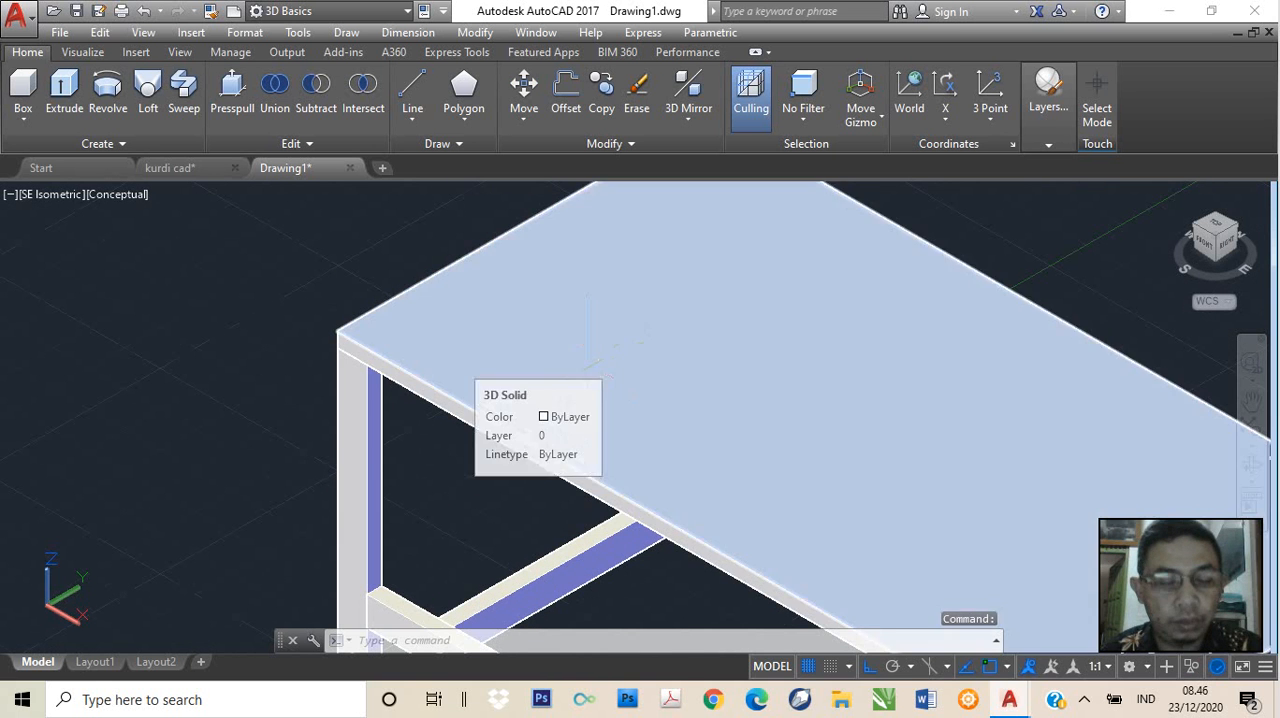
key(ctrl+z)
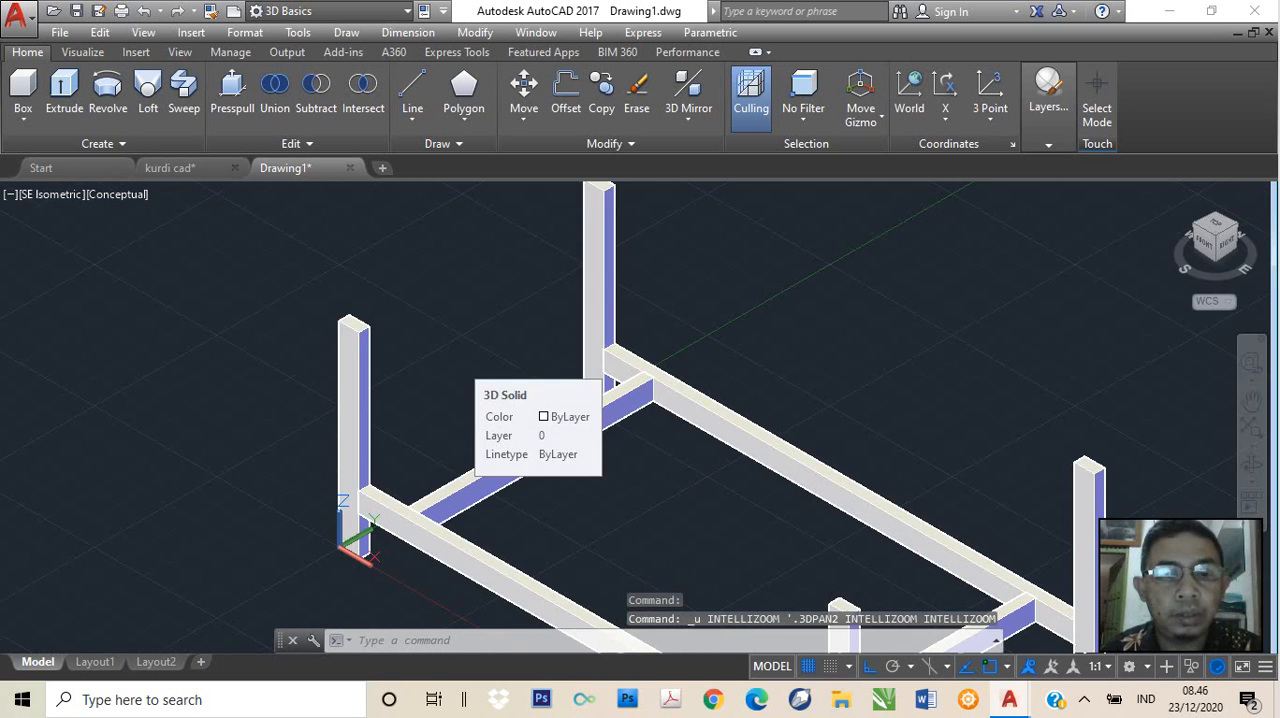
Create a 1040 x 500 x 20 tabletop box from the outer top corner endpoint of the leg at the origin
scroll(351, 298, up, 2)
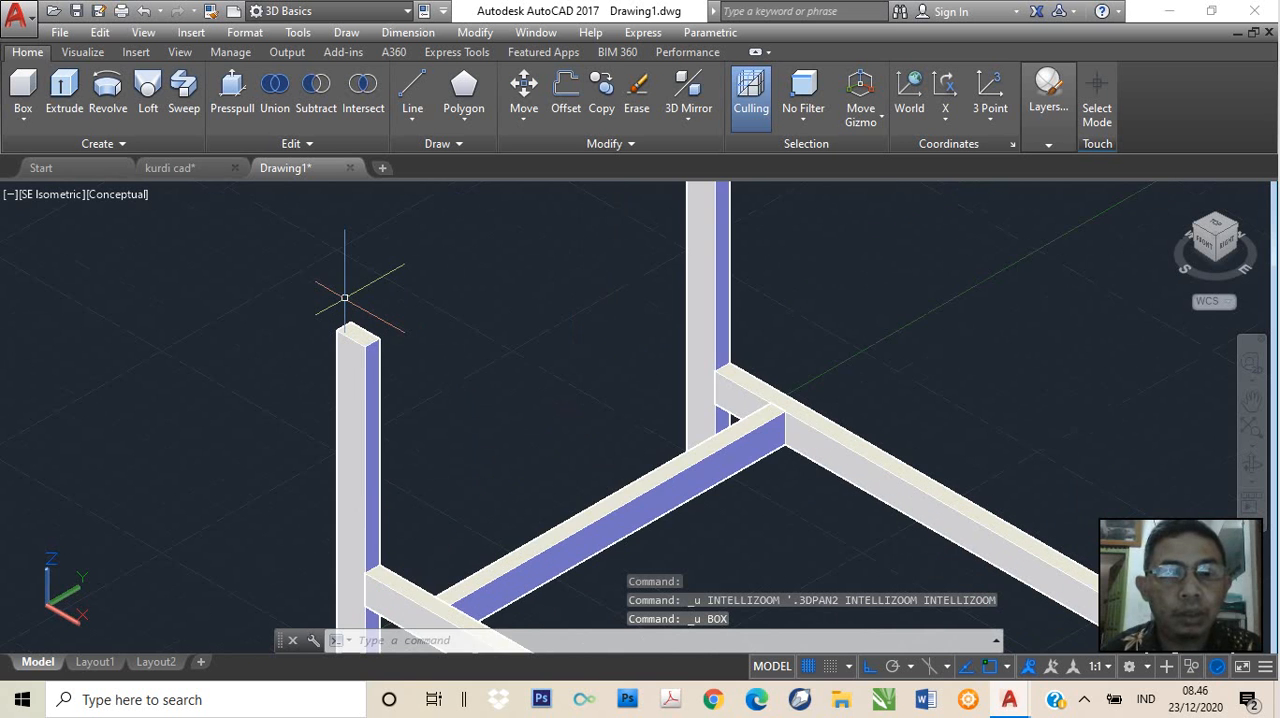
scroll(344, 298, up, 2)
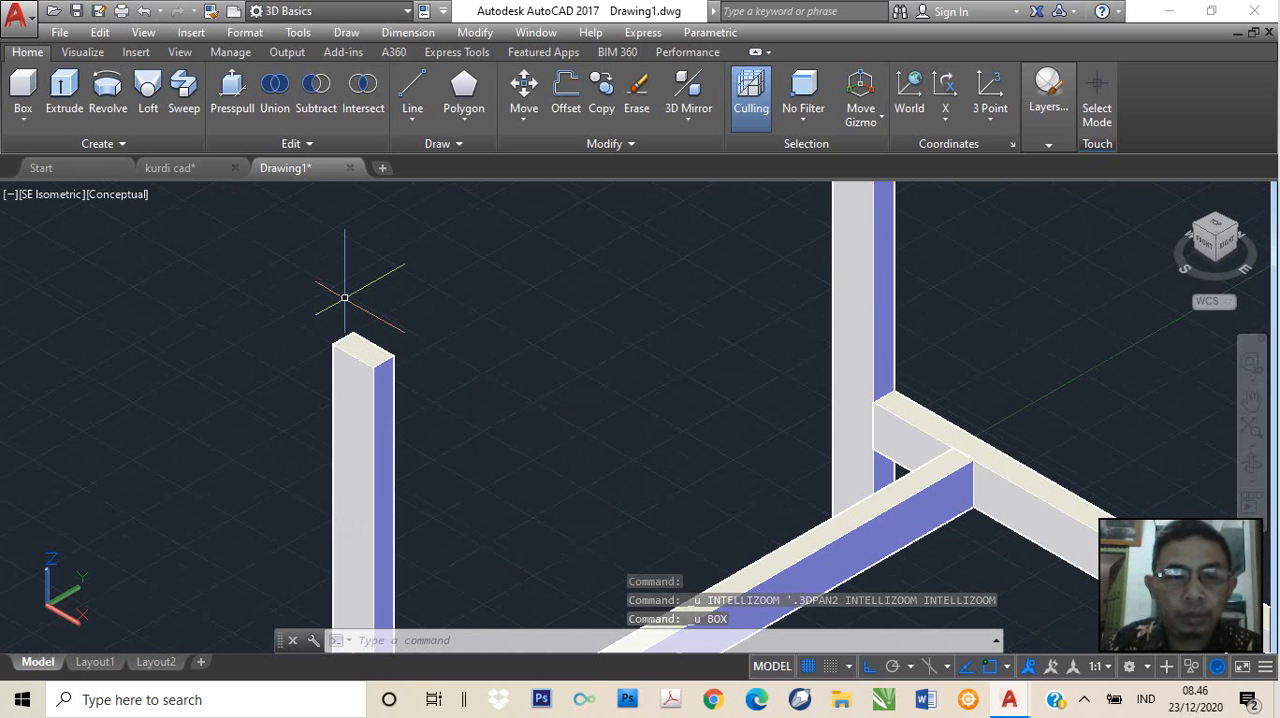
text(box)
key(Return)
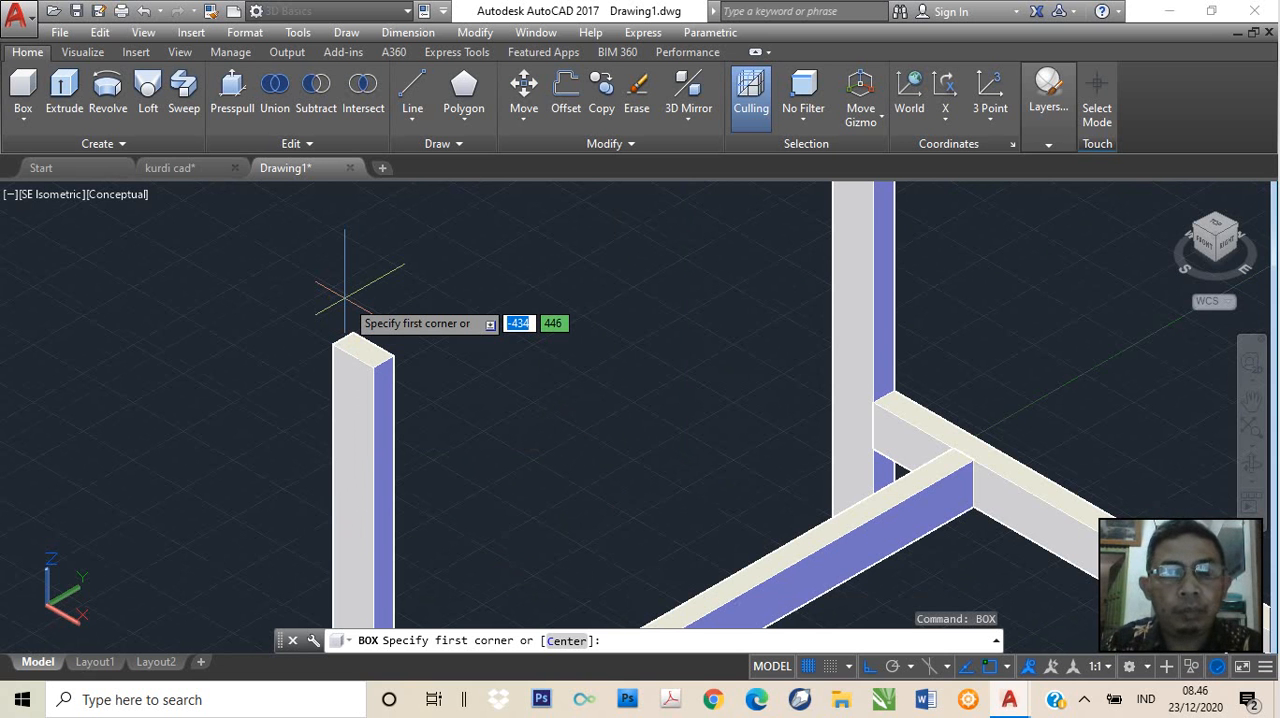
text(en)
key(Return)
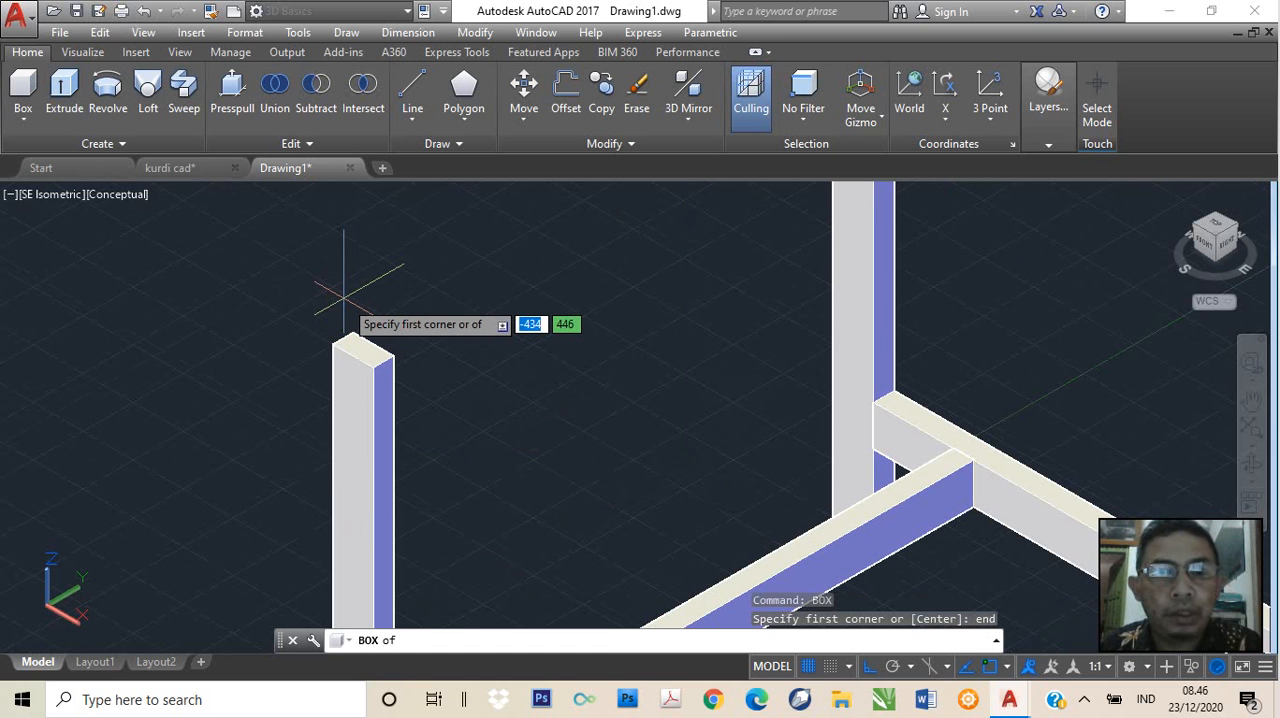
click(333, 345)
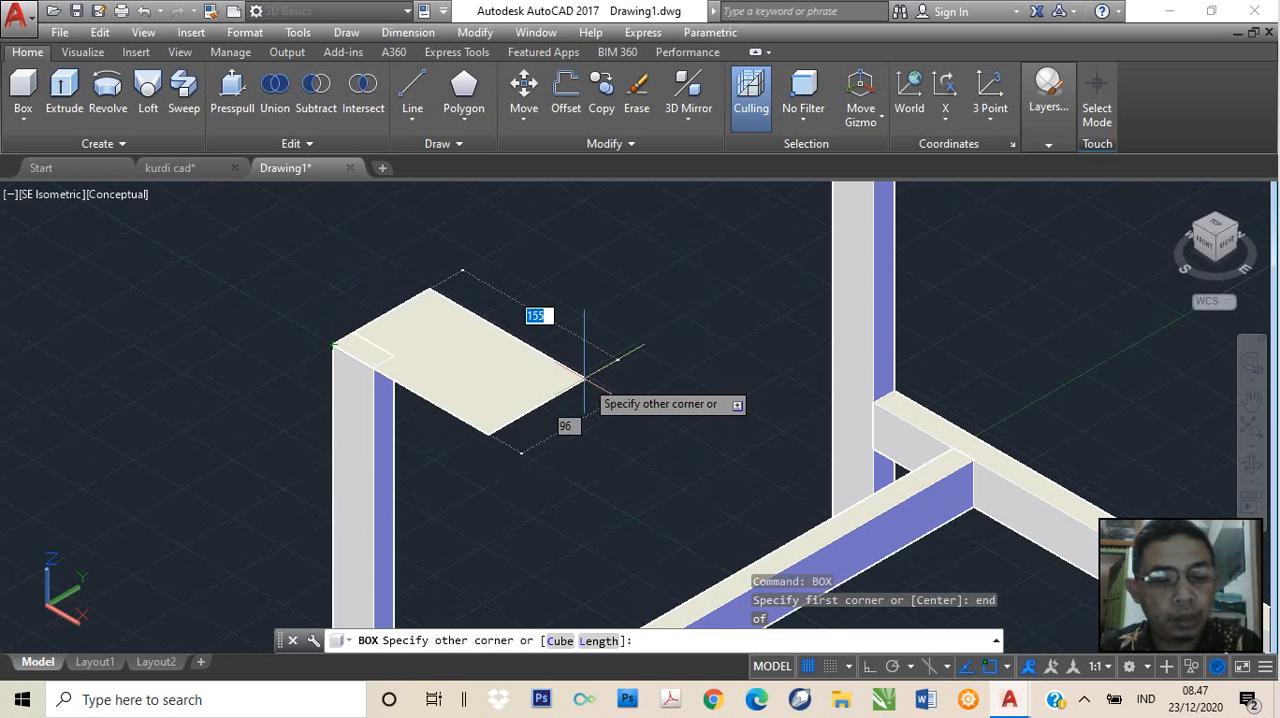
key(F8)
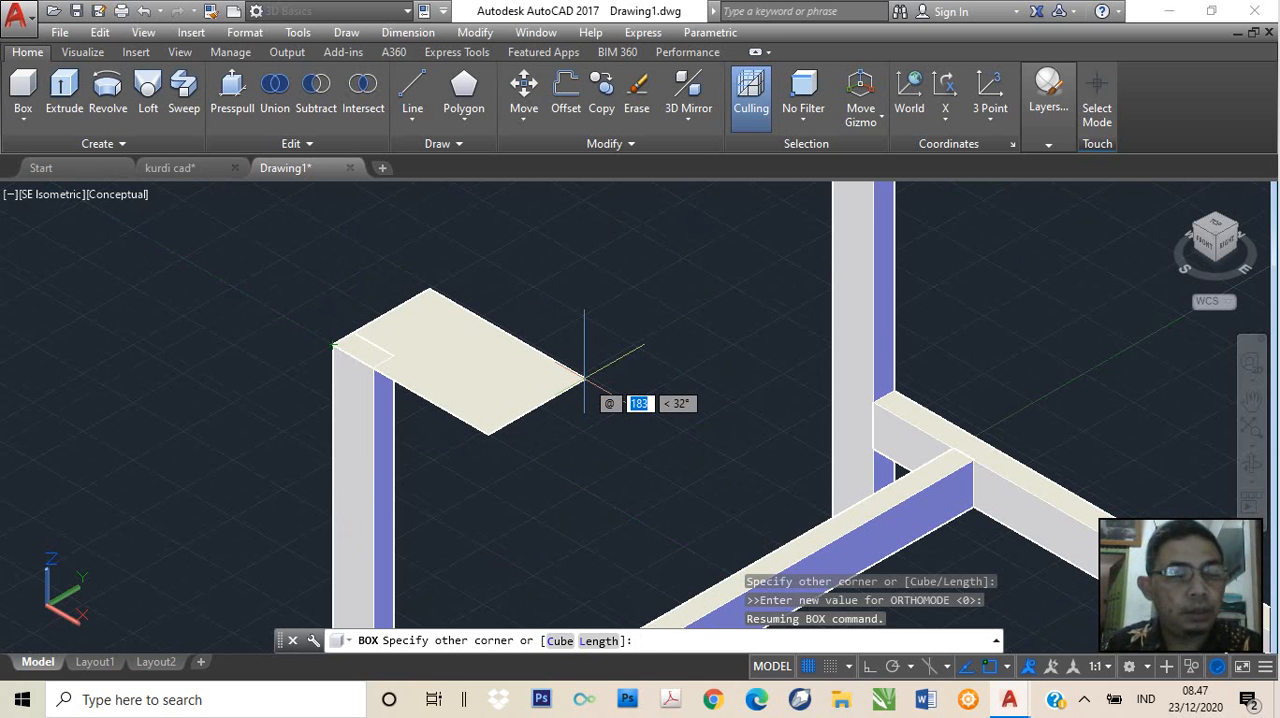
text(10)
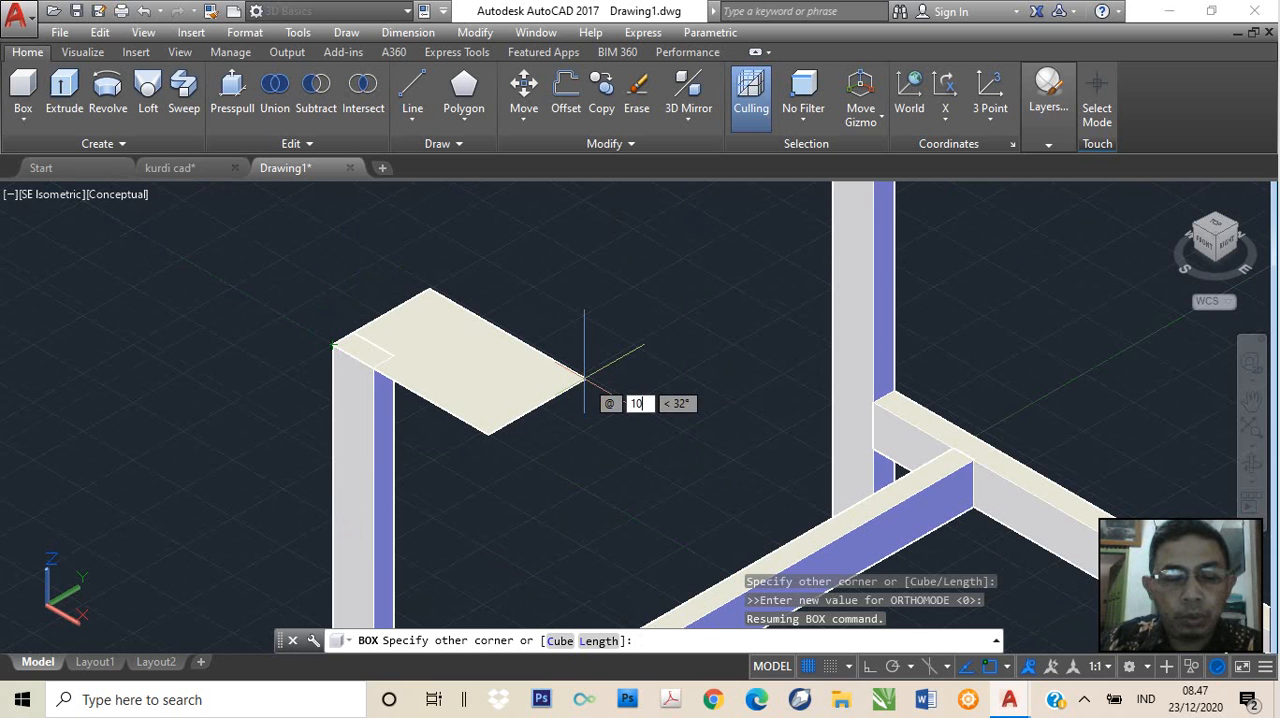
text(40)
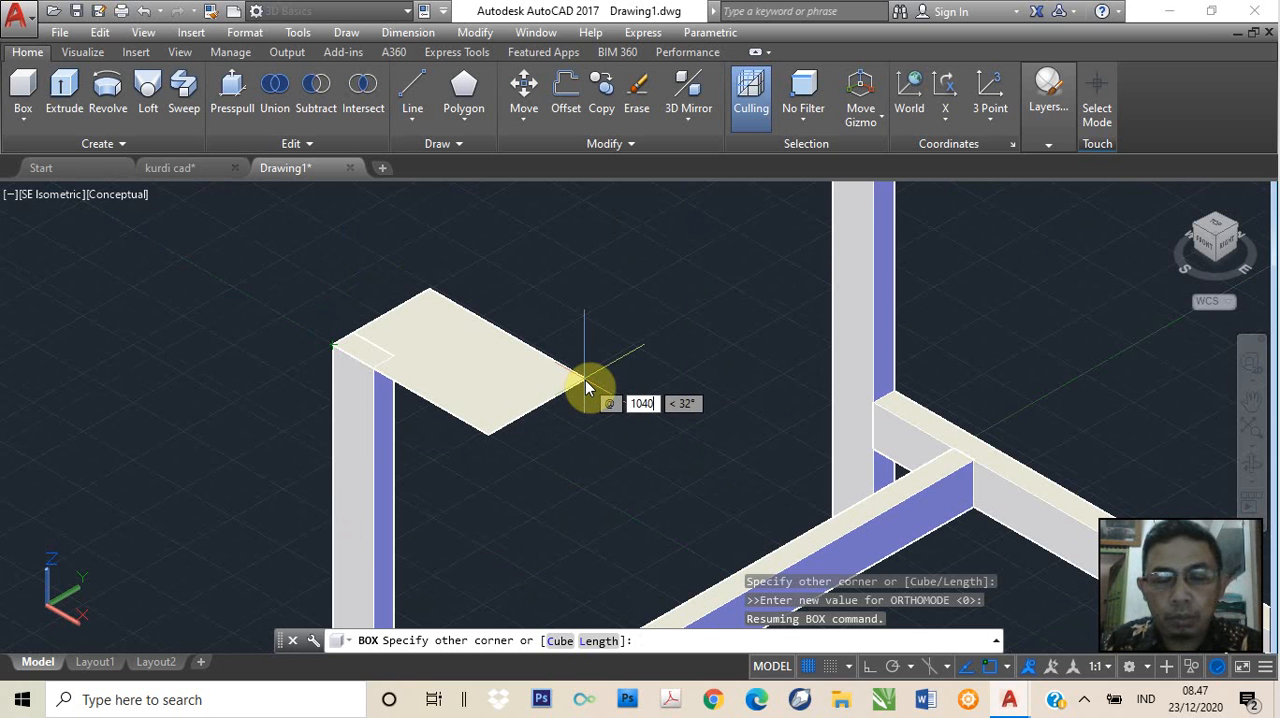
key(Tab)
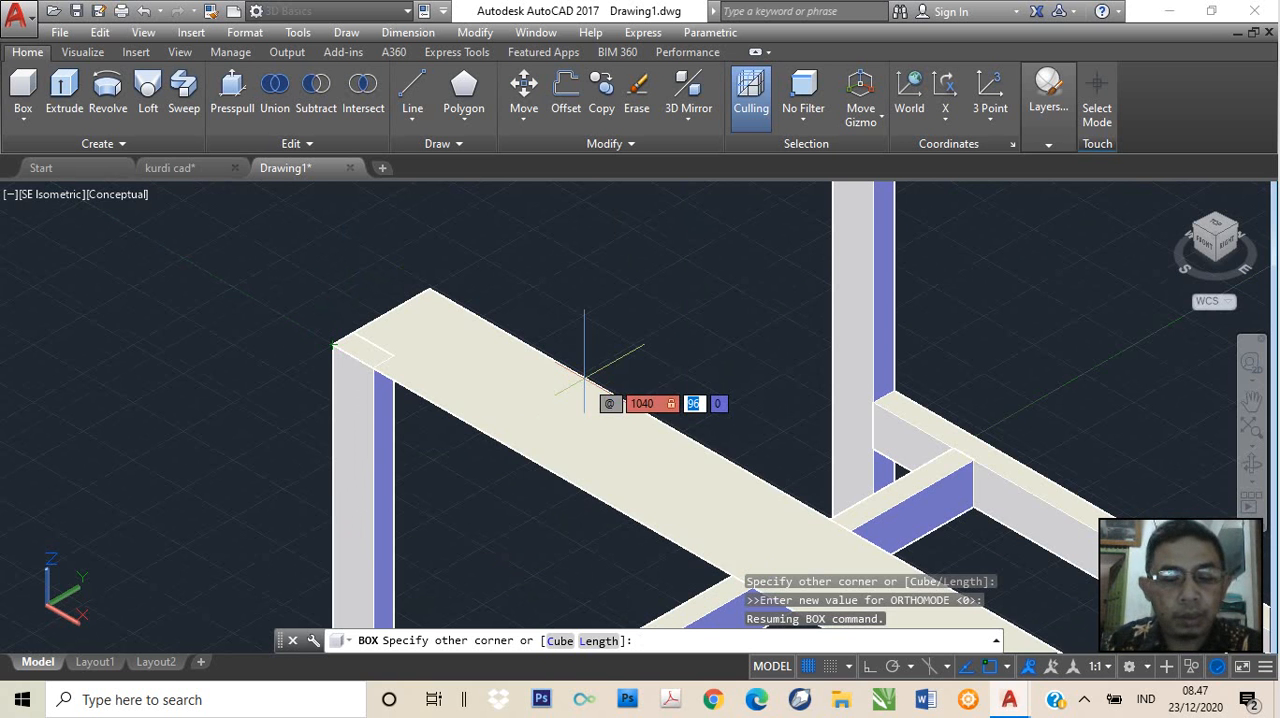
text(500)
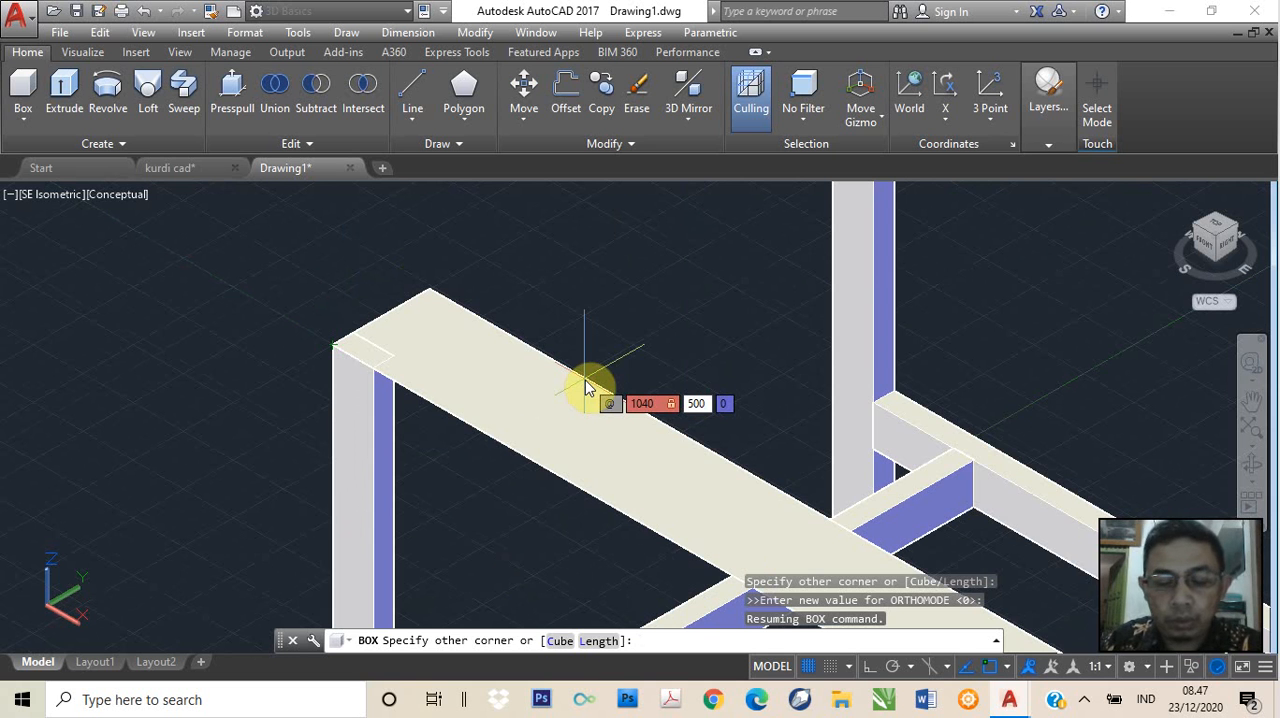
key(Tab)
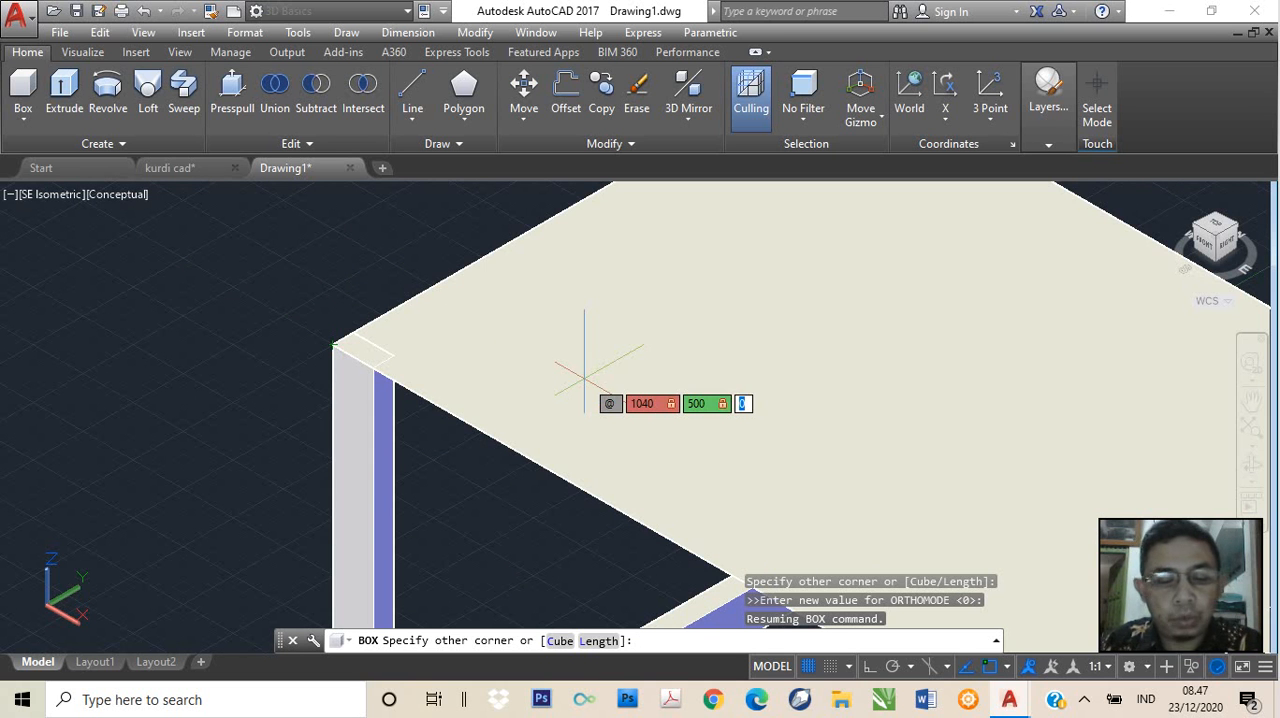
text(20)
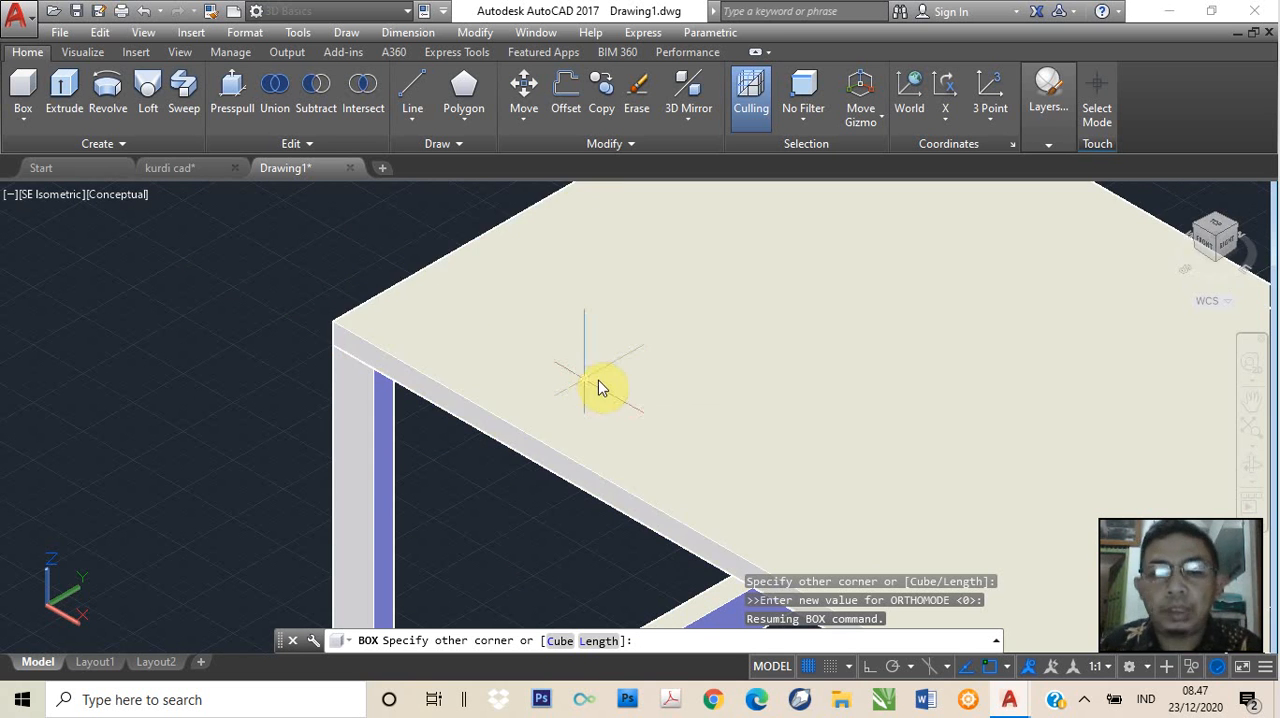
key(Return)
Examine how the tabletop's rear edge and end corners fit over the legs
scroll(751, 357, down, 5)
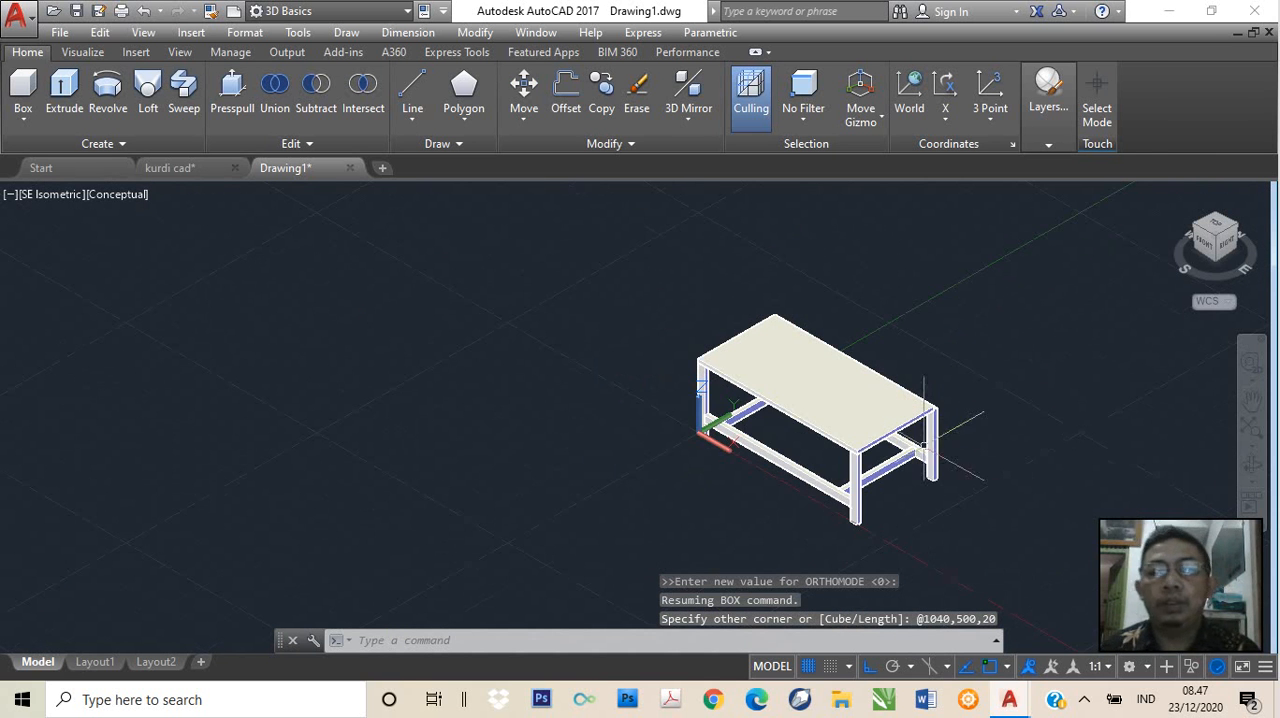
scroll(907, 420, up, 4)
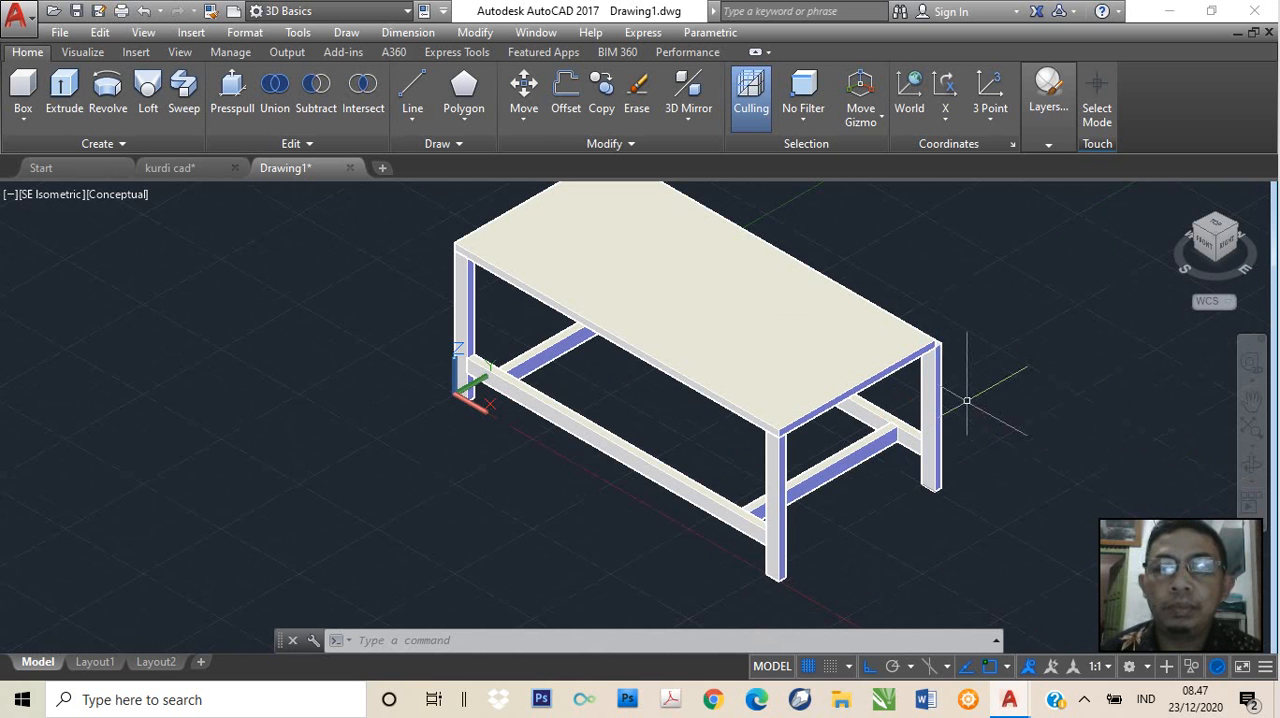
scroll(988, 330, up, 3)
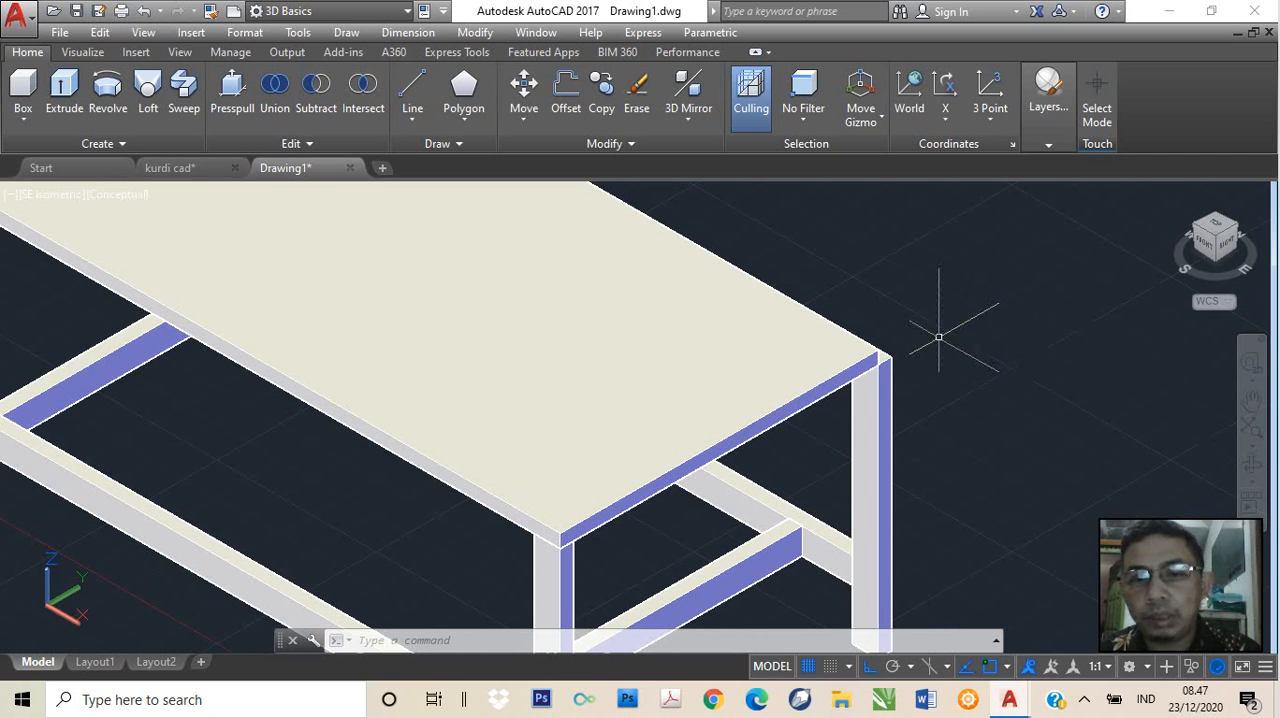
middle_drag(938, 338, 1002, 523)
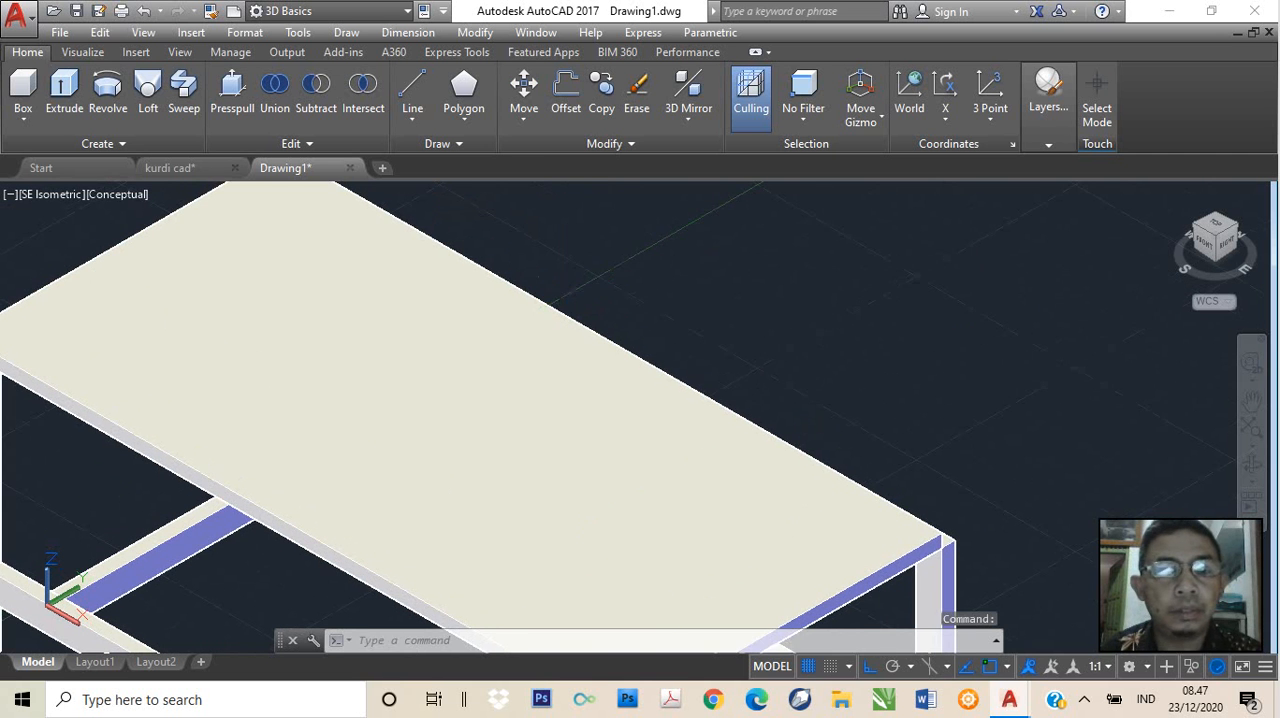
middle_drag(567, 298, 731, 468)
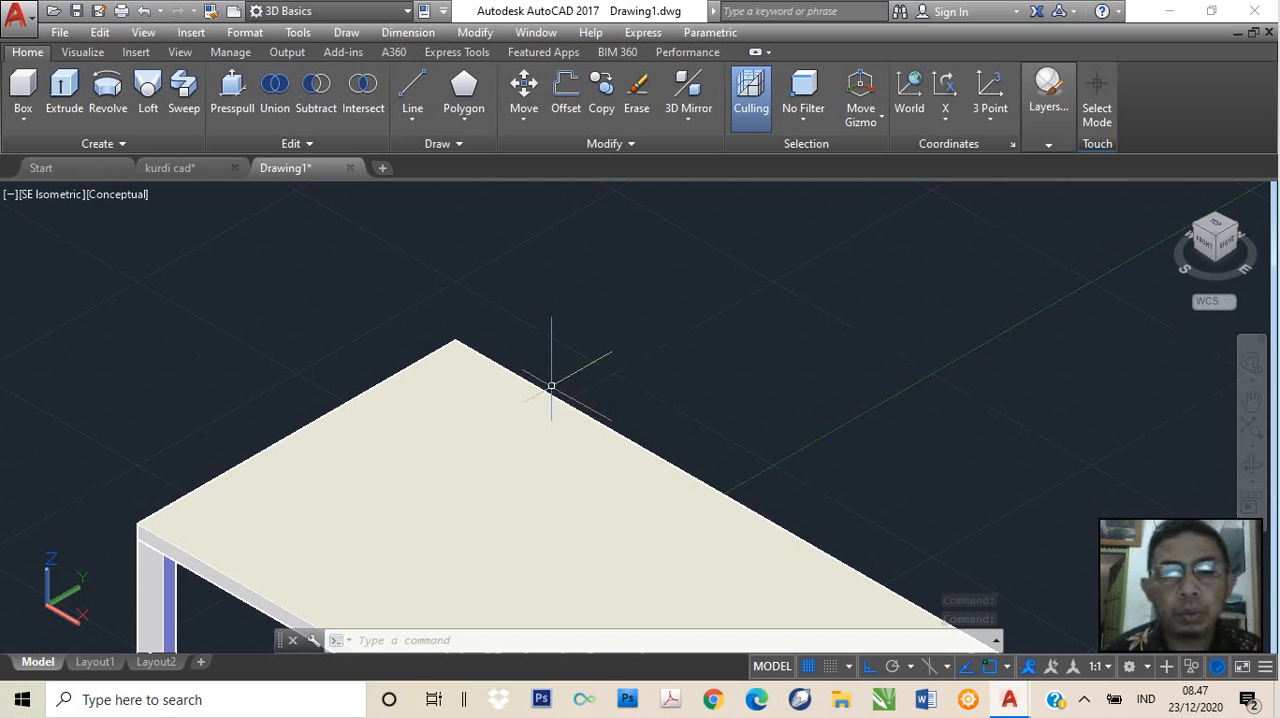
middle_drag(971, 557, 839, 451)
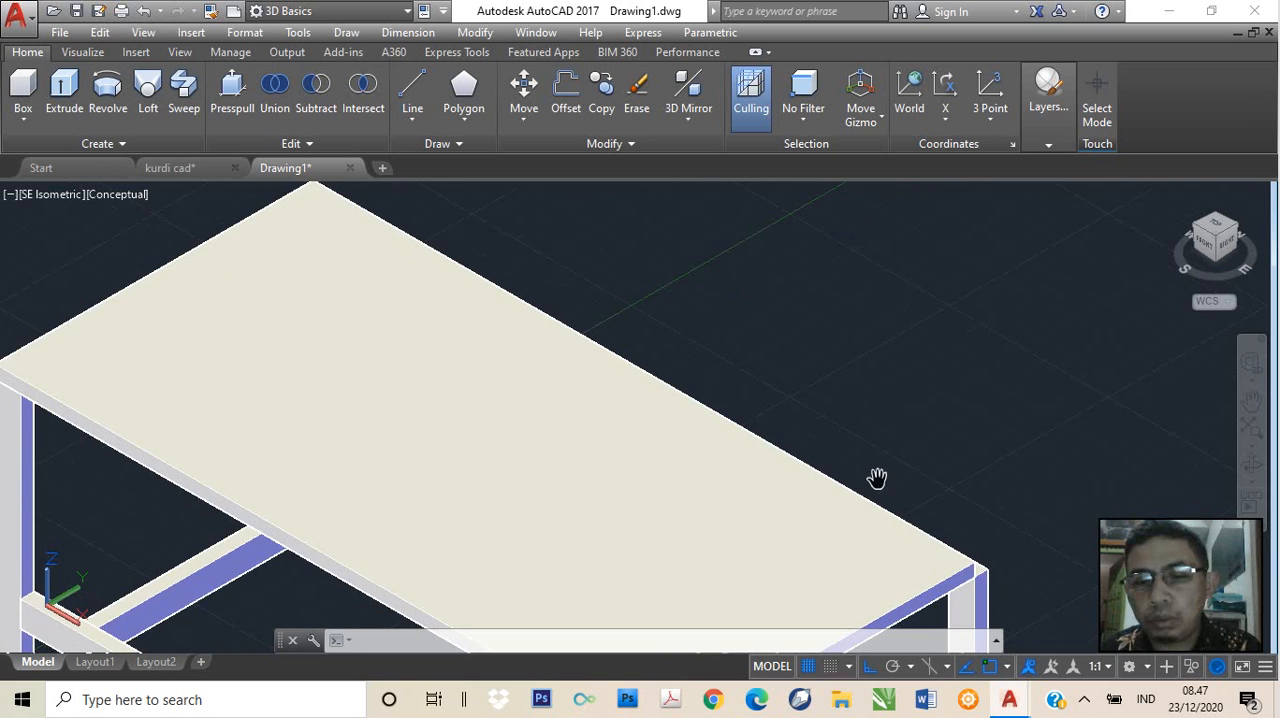
Try to shift the tabletop along the Y axis, and undo the move
scroll(950, 540, up, 4)
scroll(946, 537, down, 4)
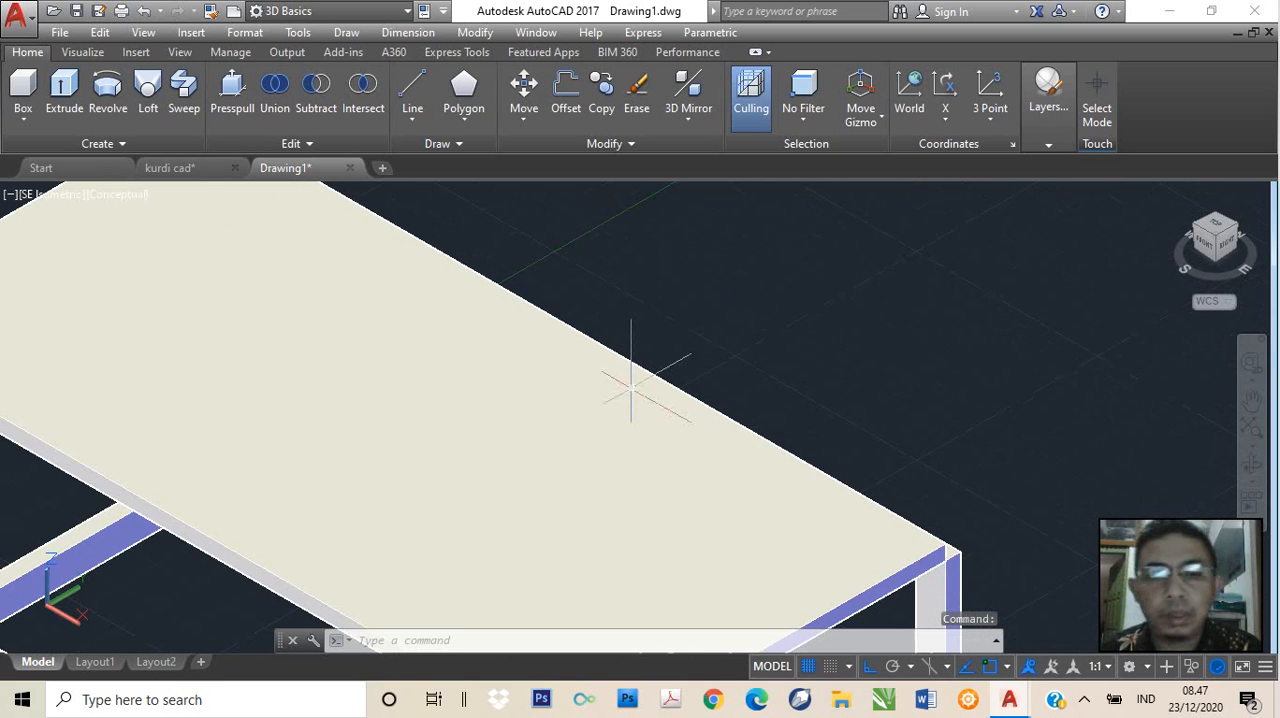
scroll(508, 355, up, 2)
shift+middle_drag(472, 312, 748, 429)
key(ctrl+z)
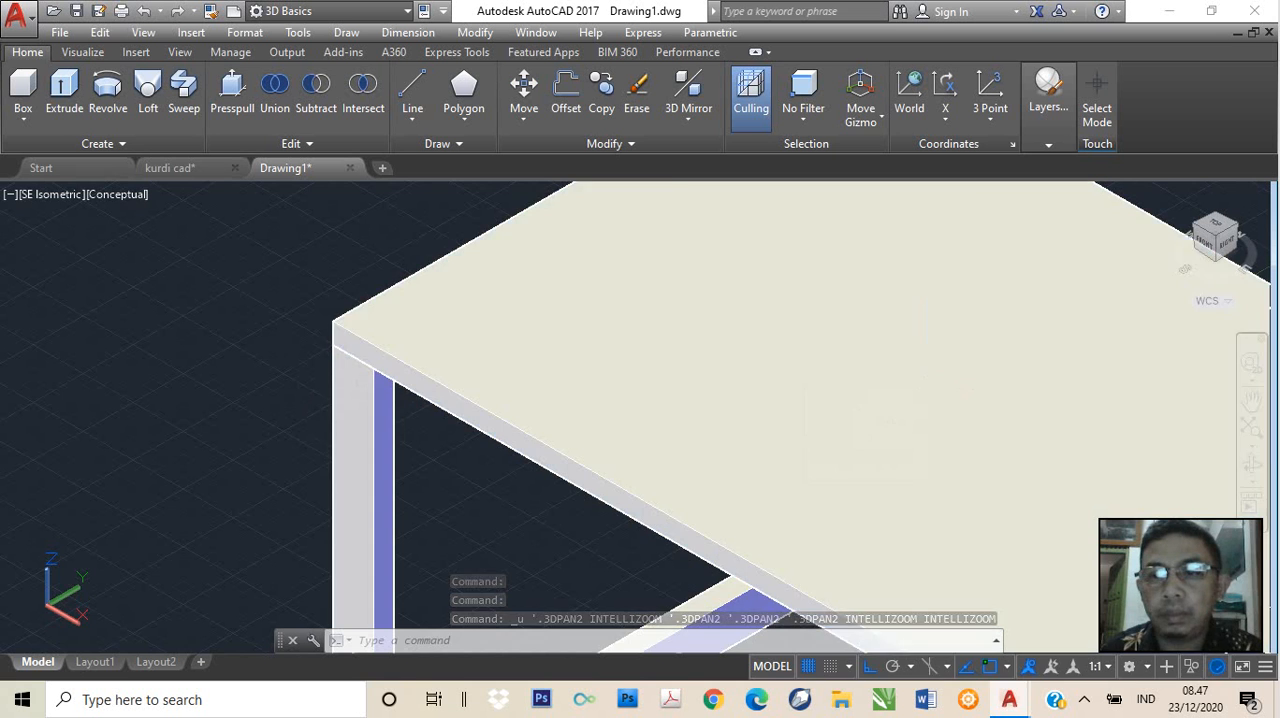
middle_drag(914, 357, 556, 439)
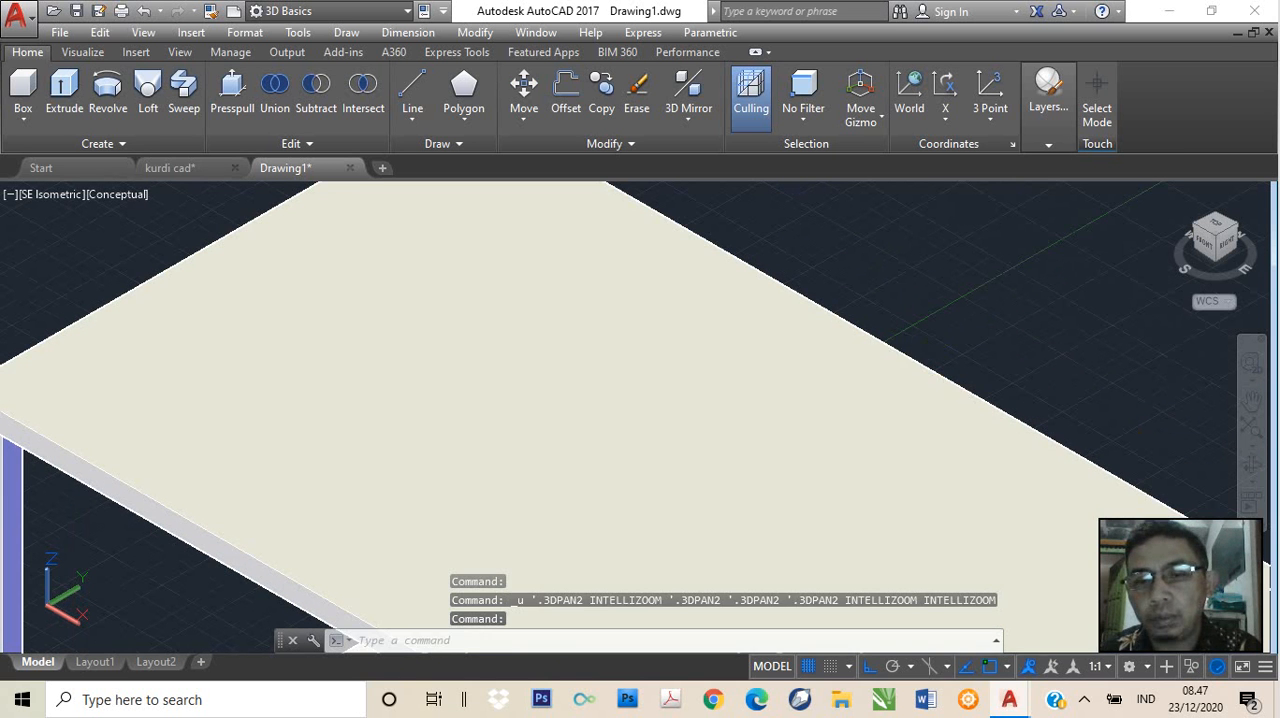
click(903, 353)
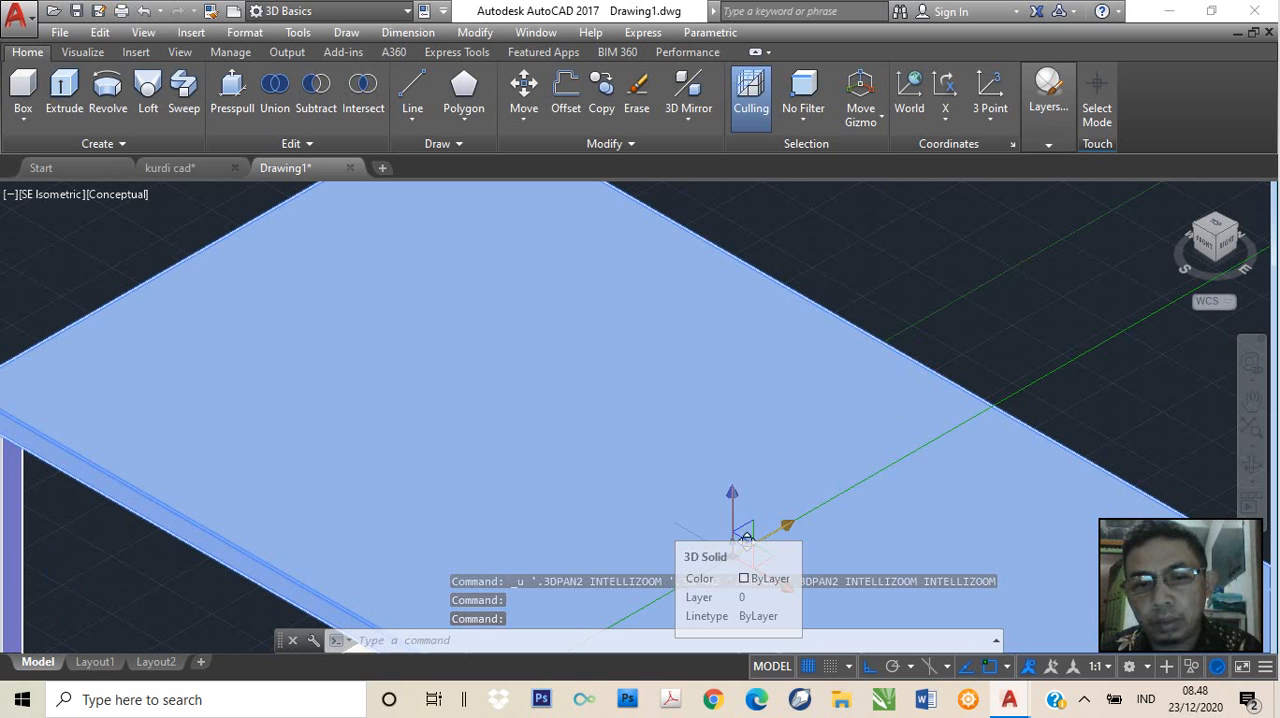
click(788, 531)
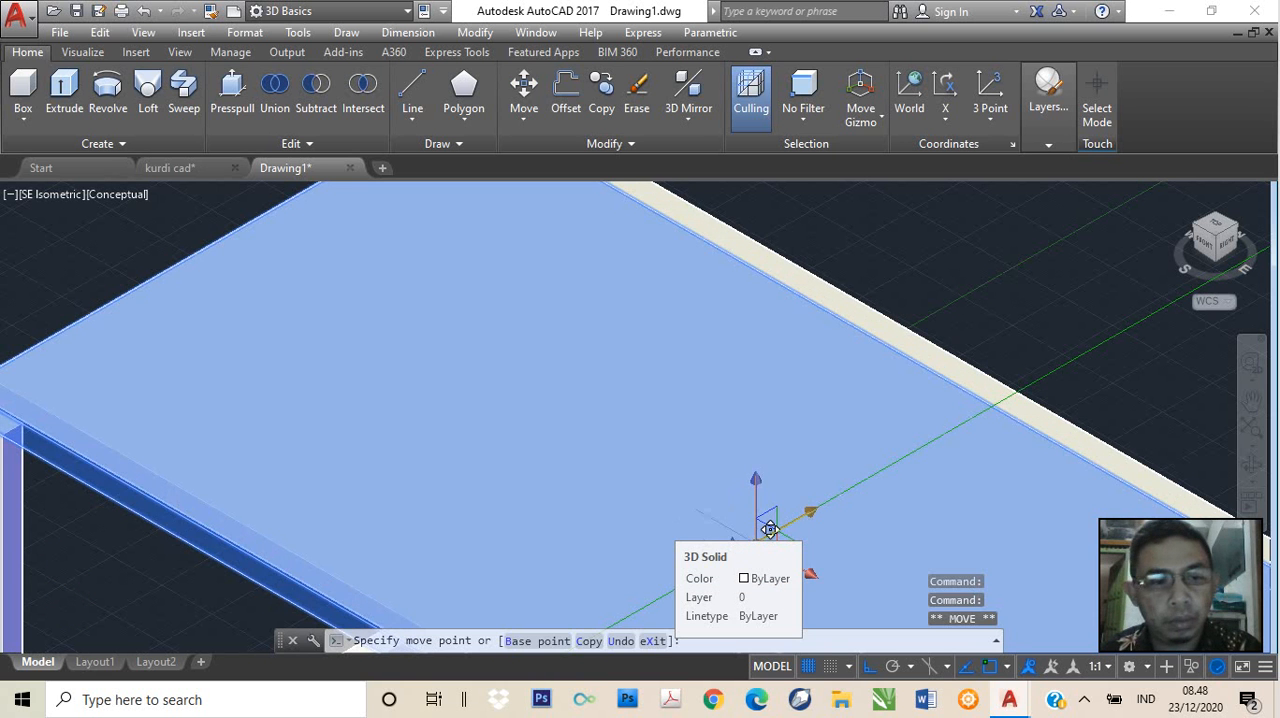
click(758, 549)
key(Escape)
key(ctrl+z)
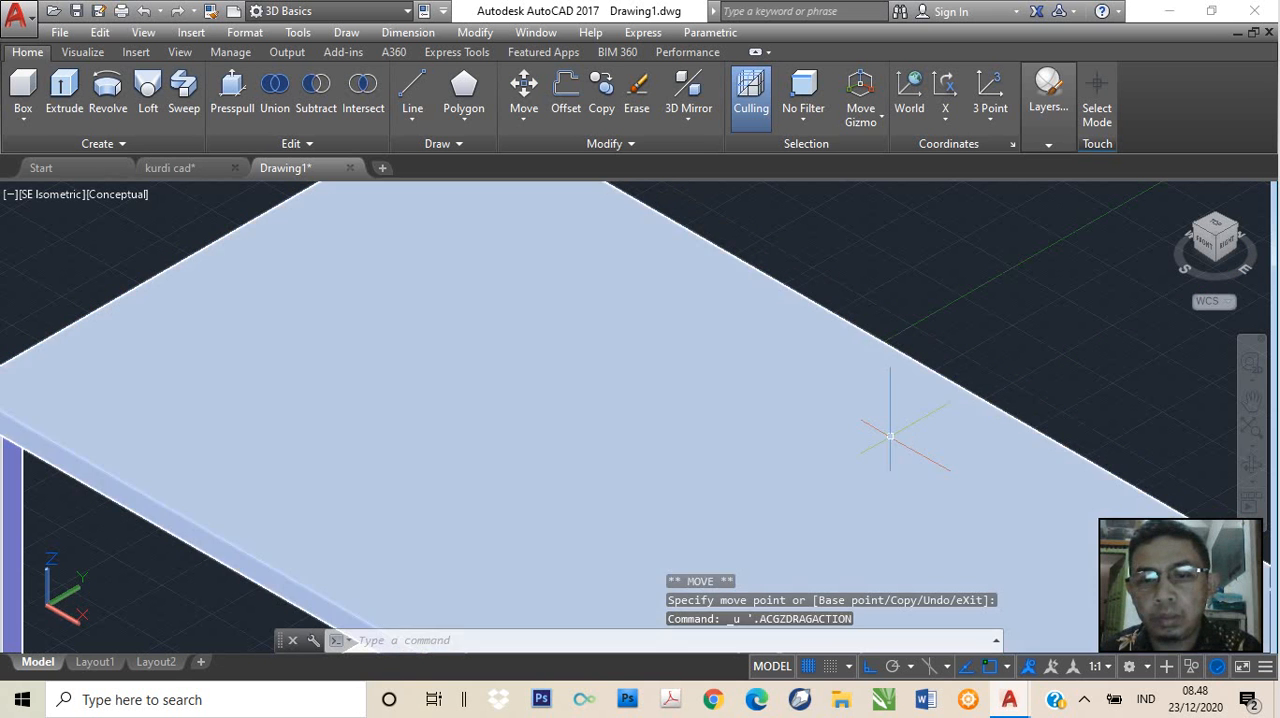
click(890, 436)
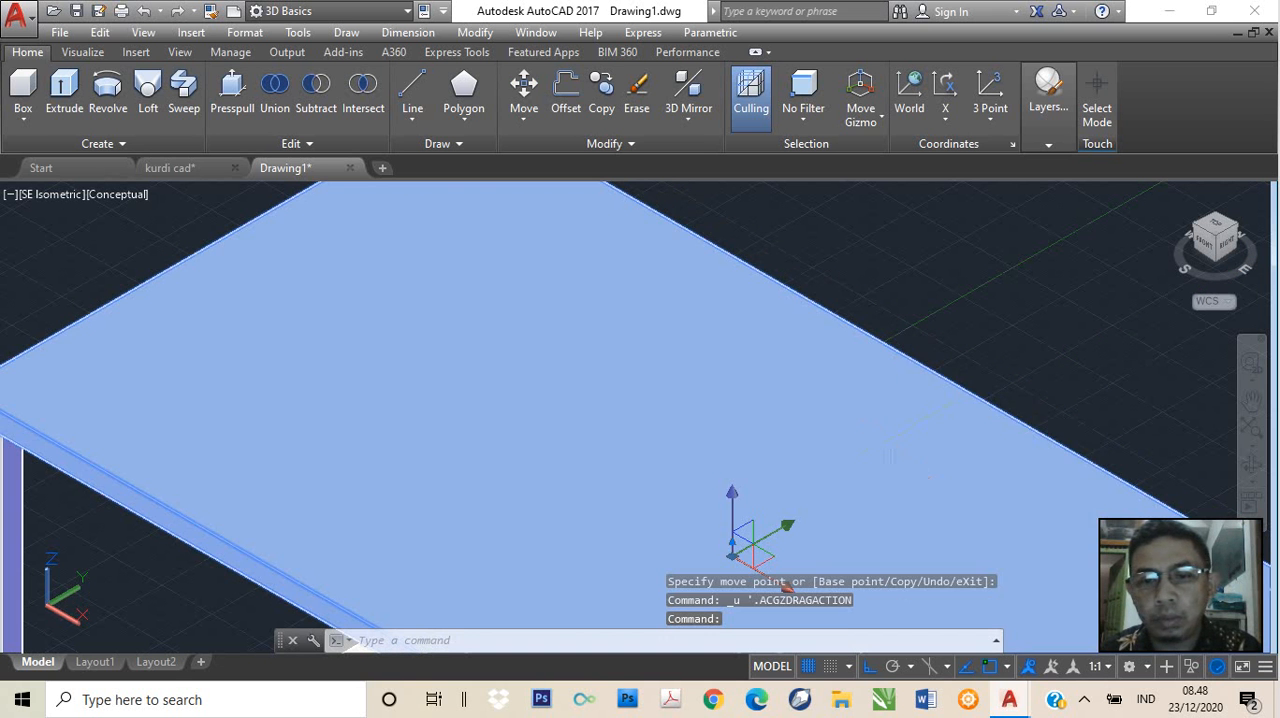
right_click(890, 436)
click(925, 403)
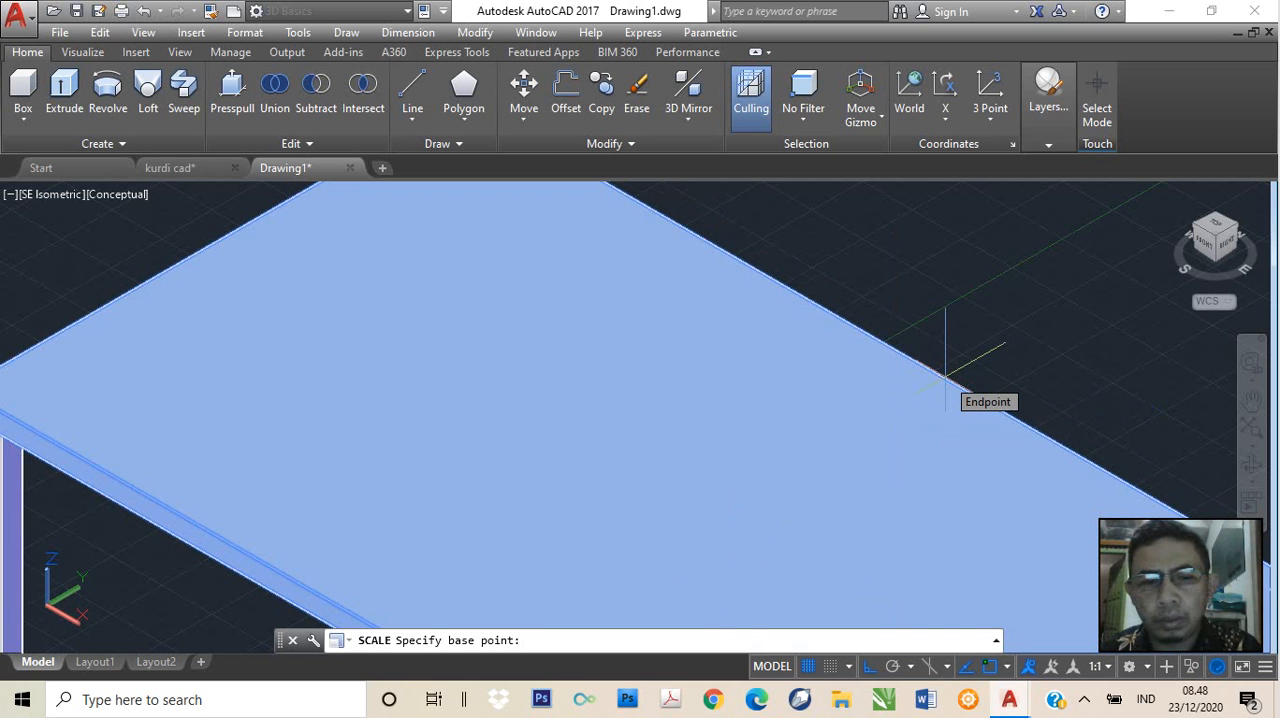
scroll(945, 375, down, 3)
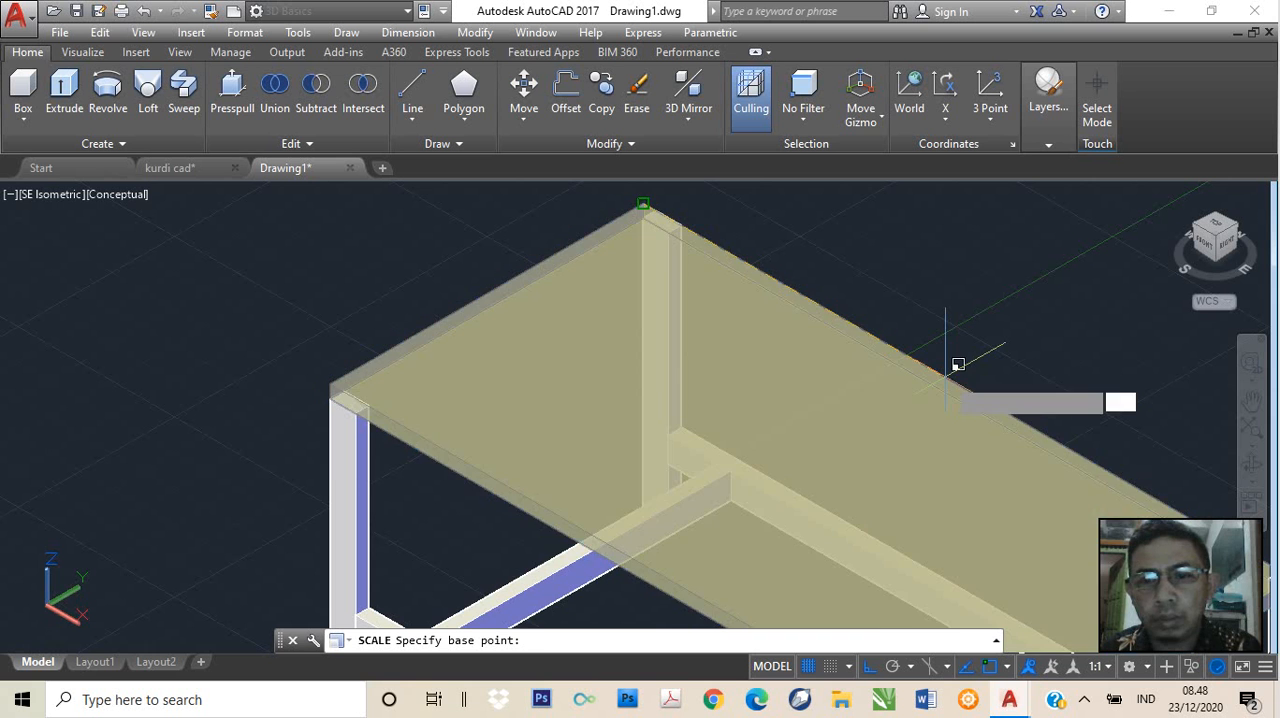
click(952, 365)
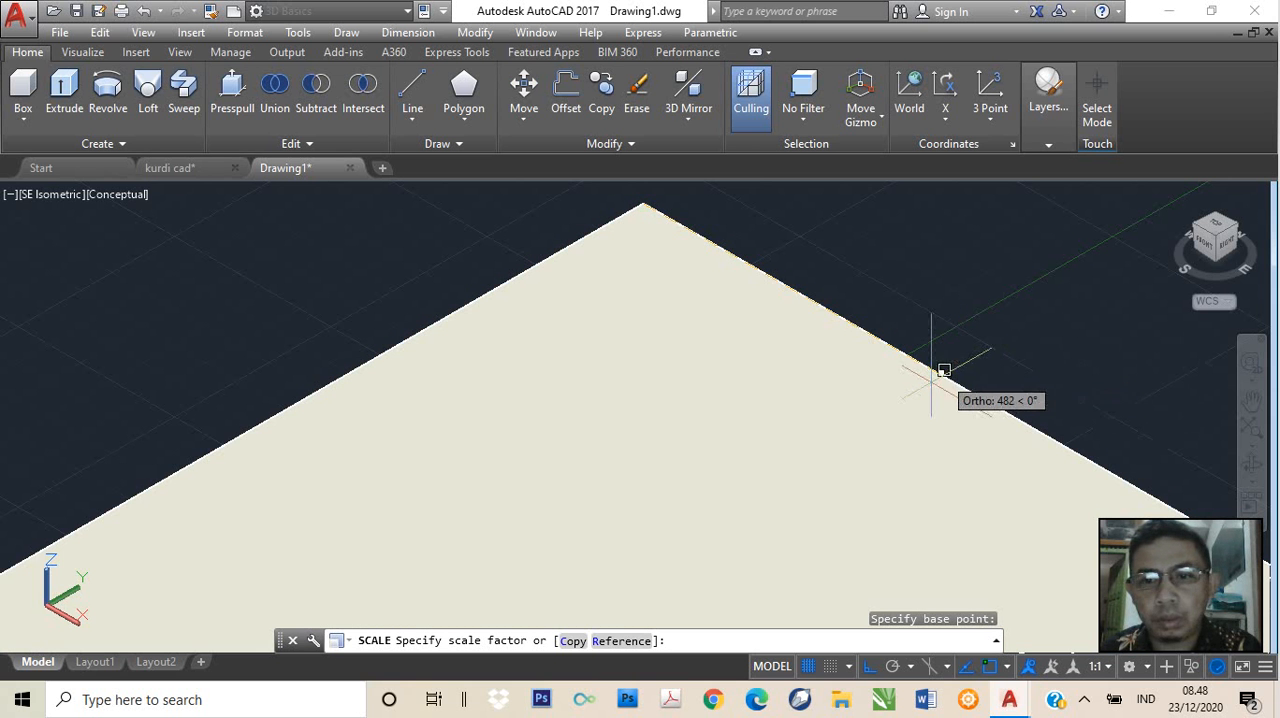
key(ctrl+z)
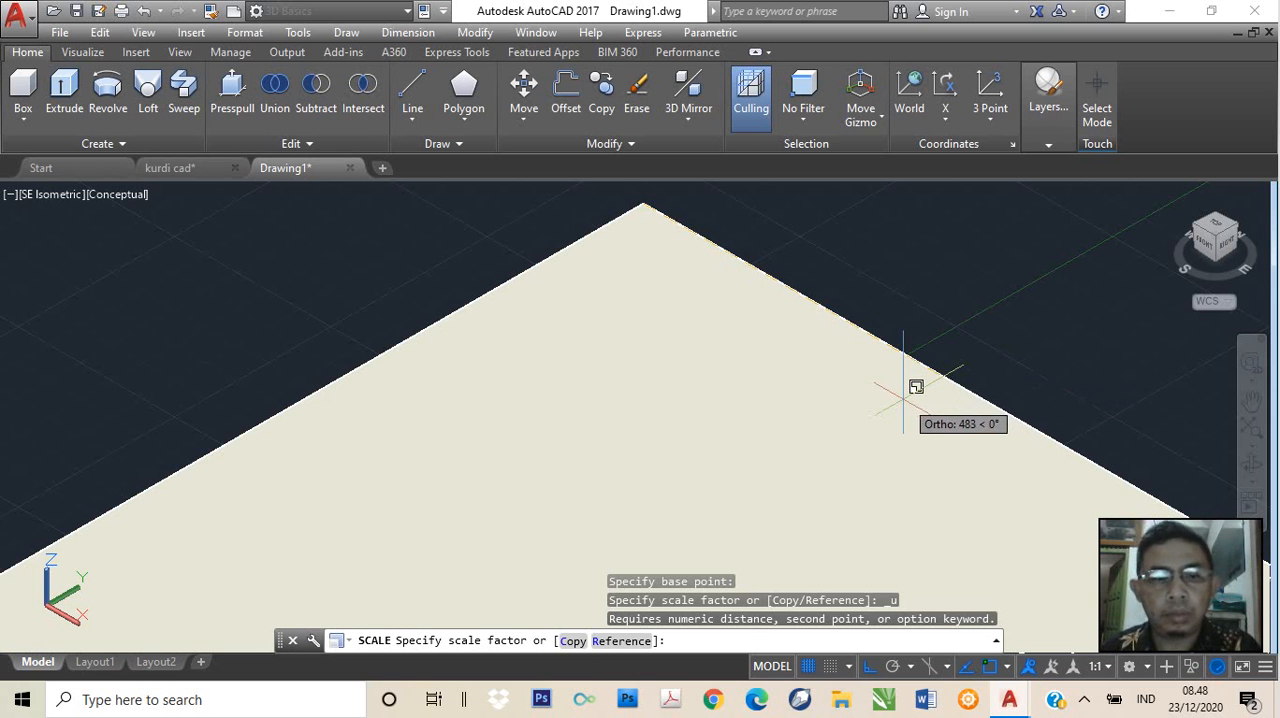
key(ctrl+z)
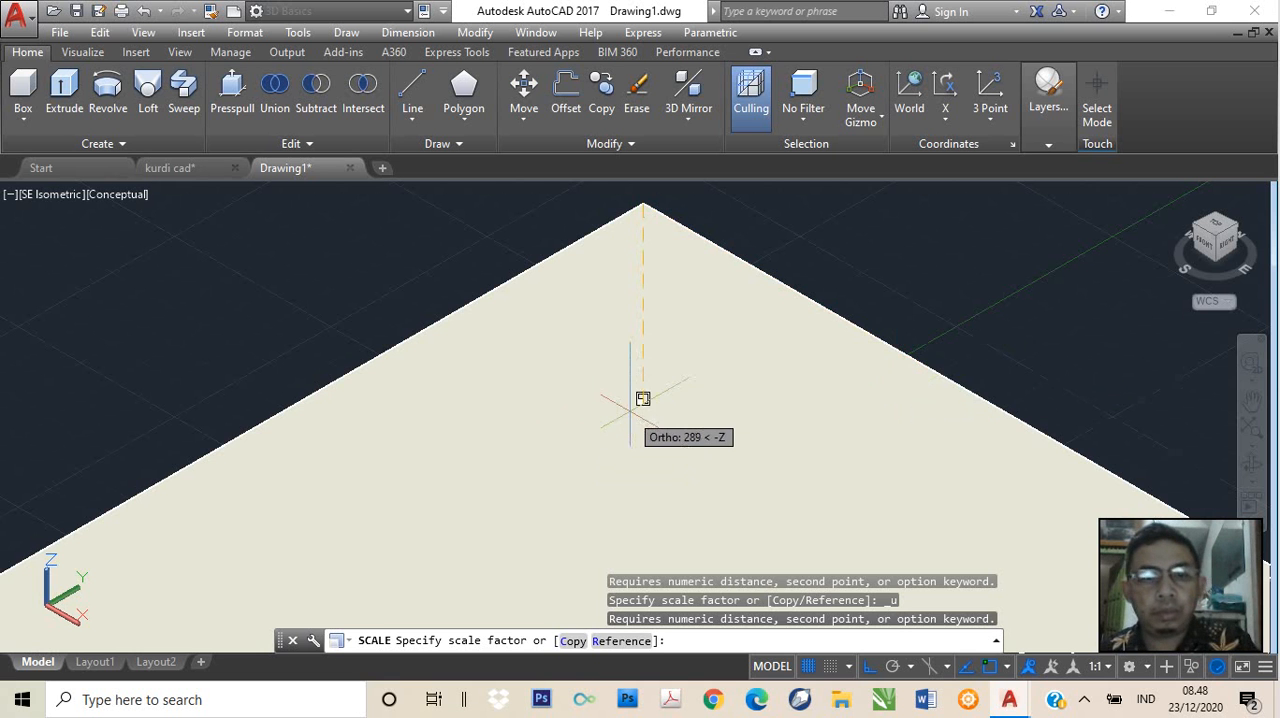
key(Escape)
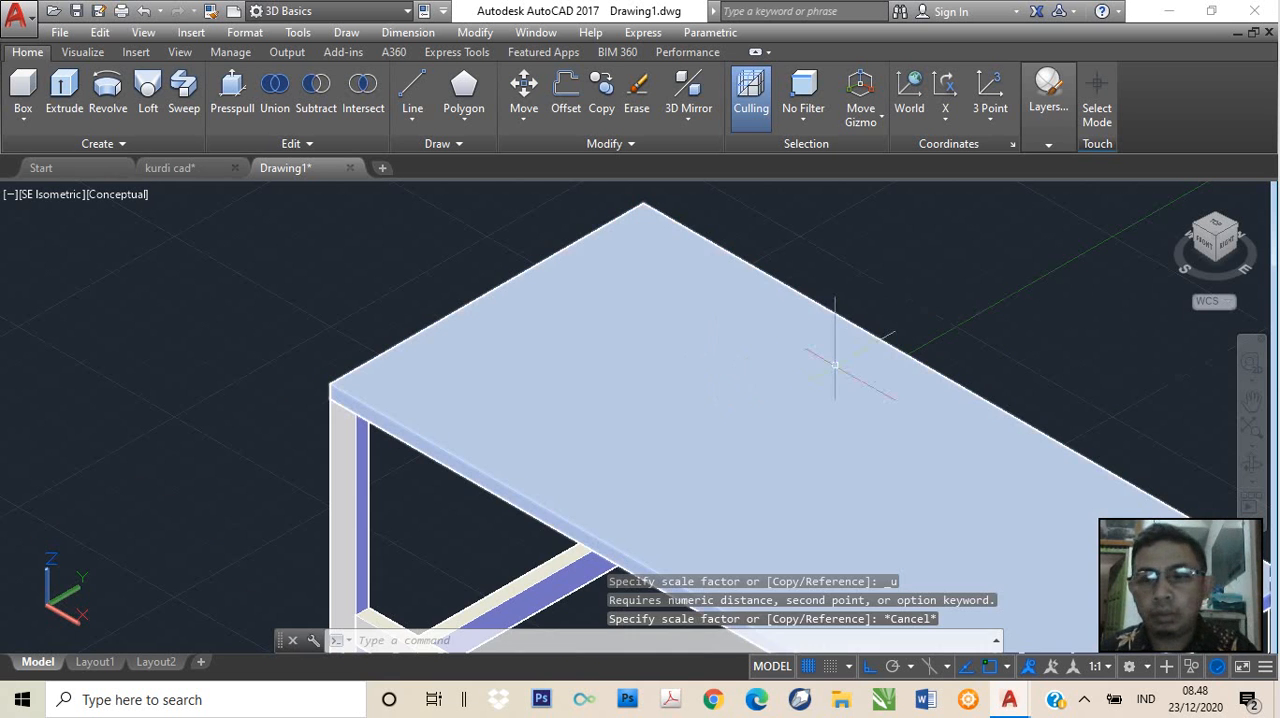
Check the tabletop's far end corner over the leg and erase the tabletop
scroll(960, 410, down, 5)
scroll(1102, 459, up, 5)
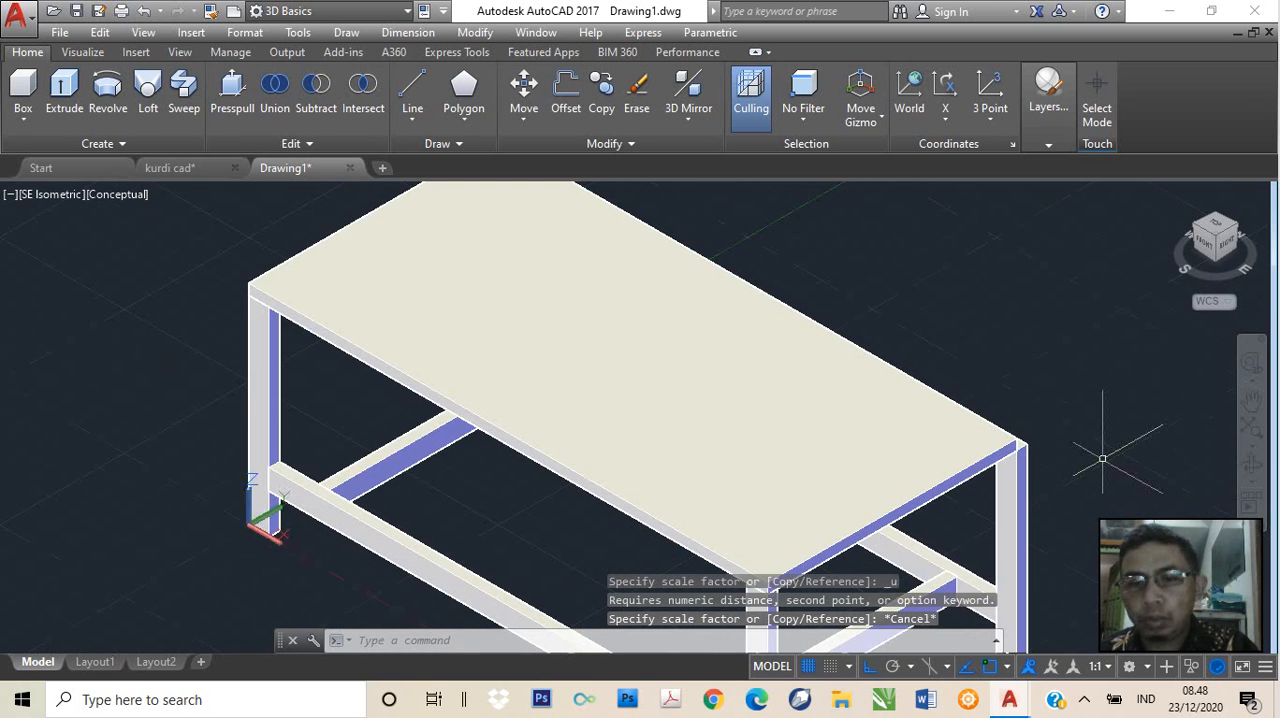
scroll(1102, 459, up, 2)
middle_drag(1058, 366, 995, 439)
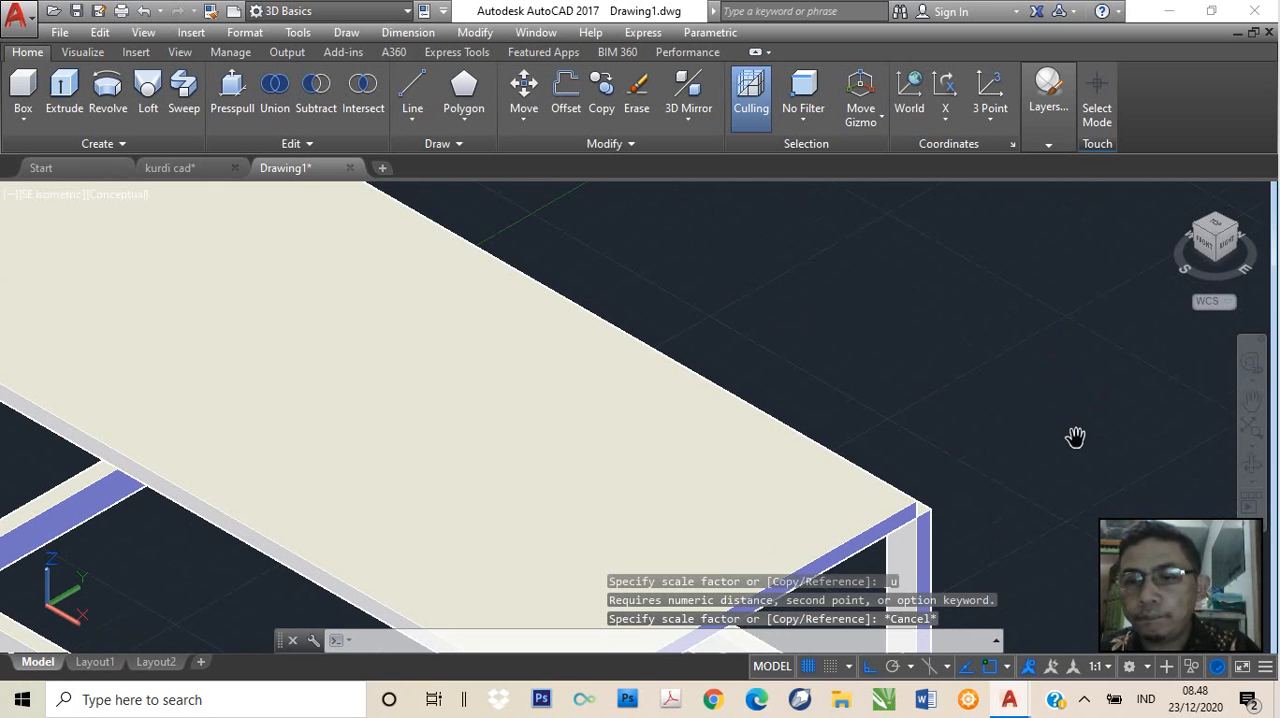
scroll(701, 352, down, 2)
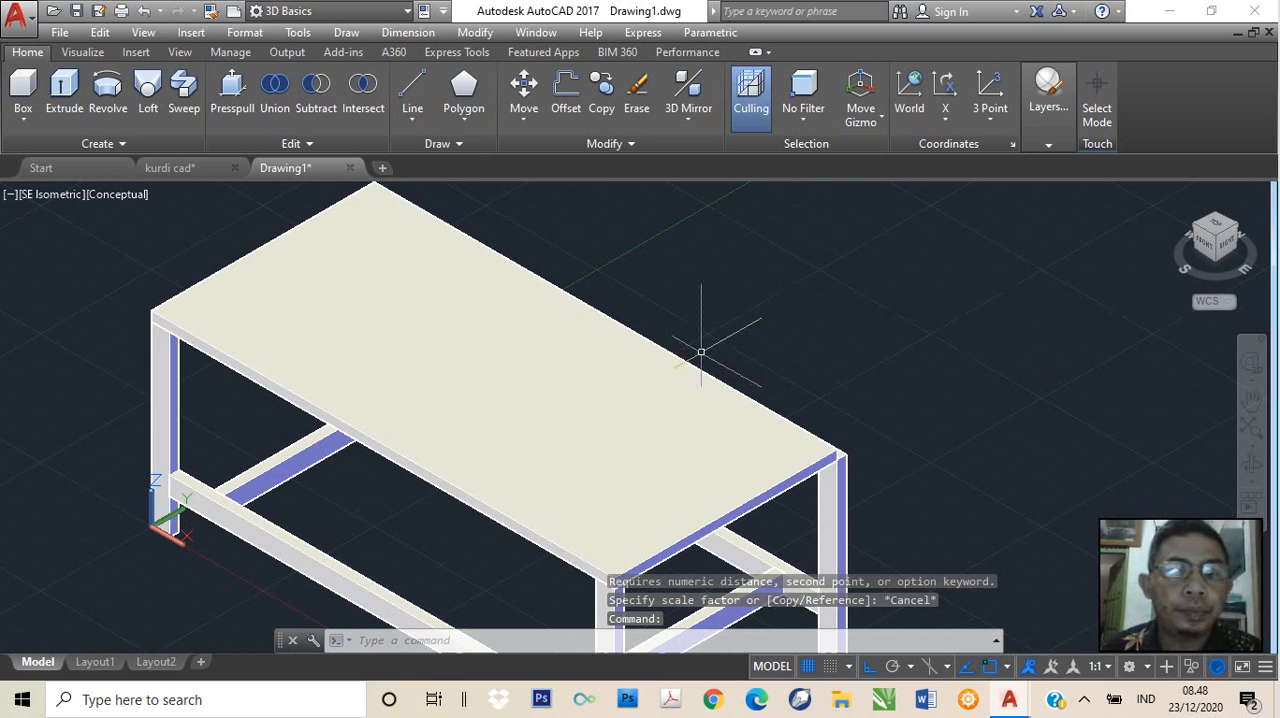
click(310, 342)
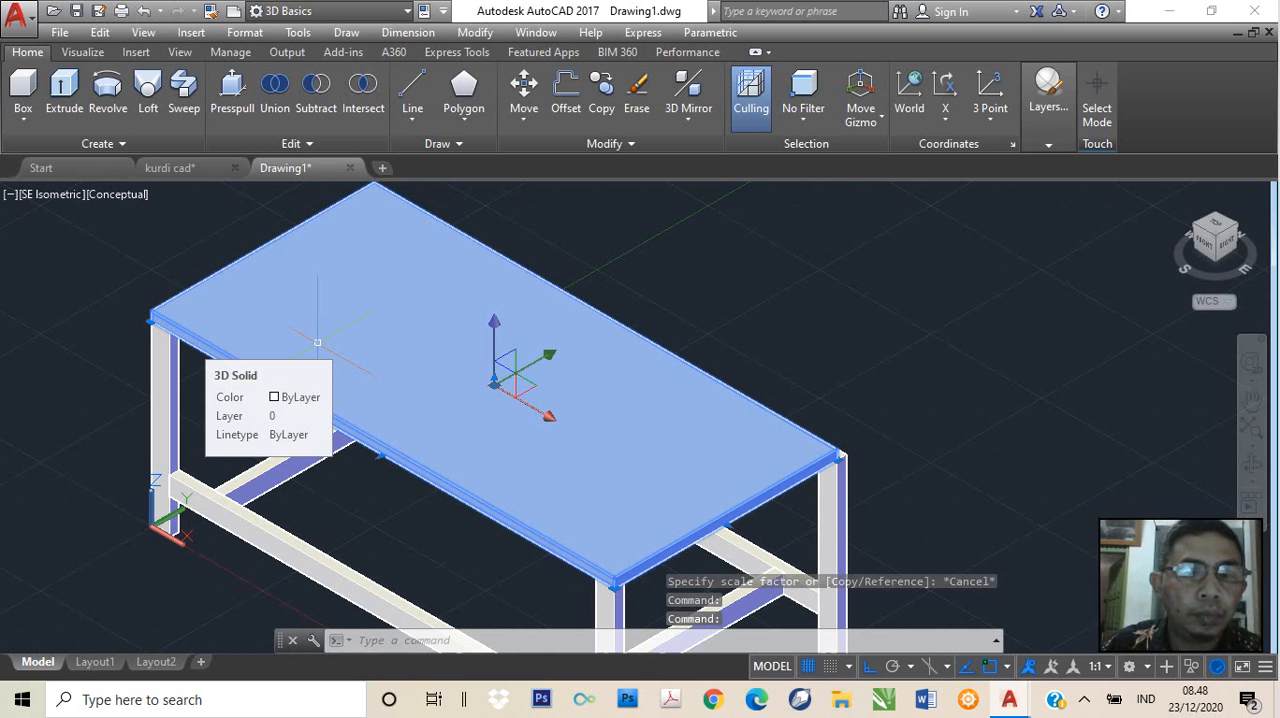
key(Delete)
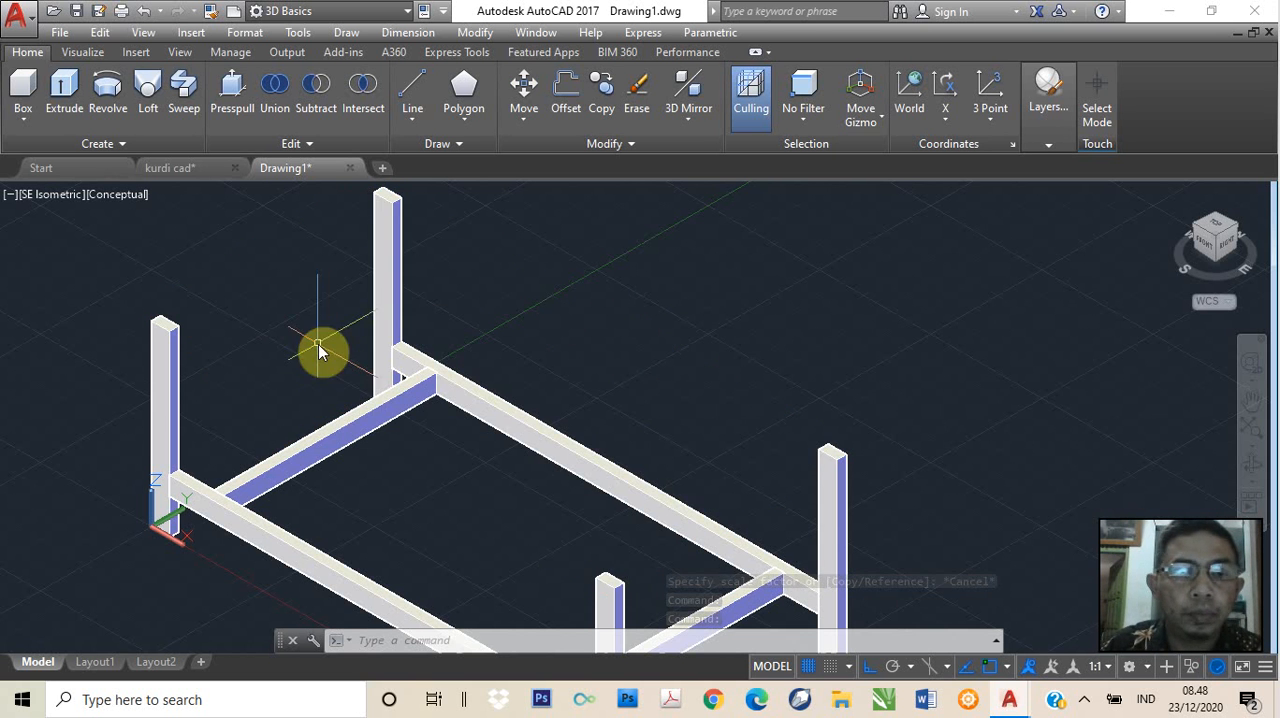
Start a new tabletop box from the outer top corner endpoint of the leg at the origin
middle_drag(180, 314, 343, 384)
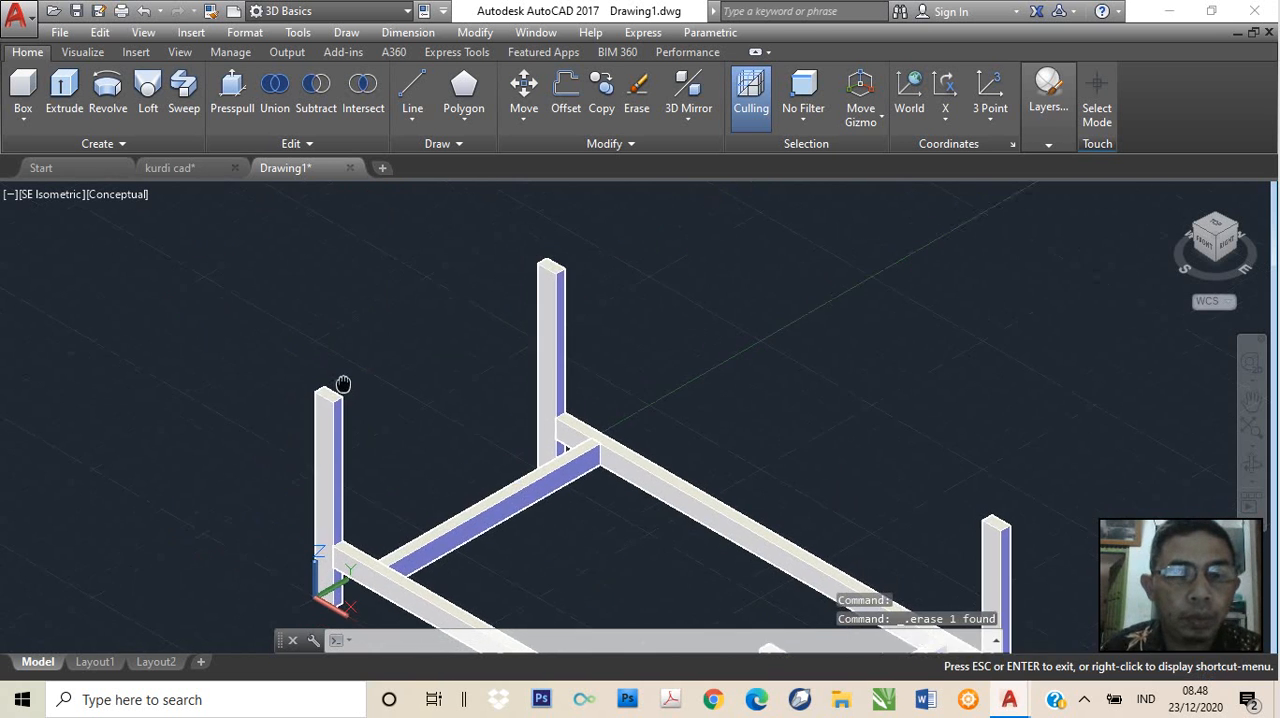
key(Escape)
scroll(343, 385, up, 5)
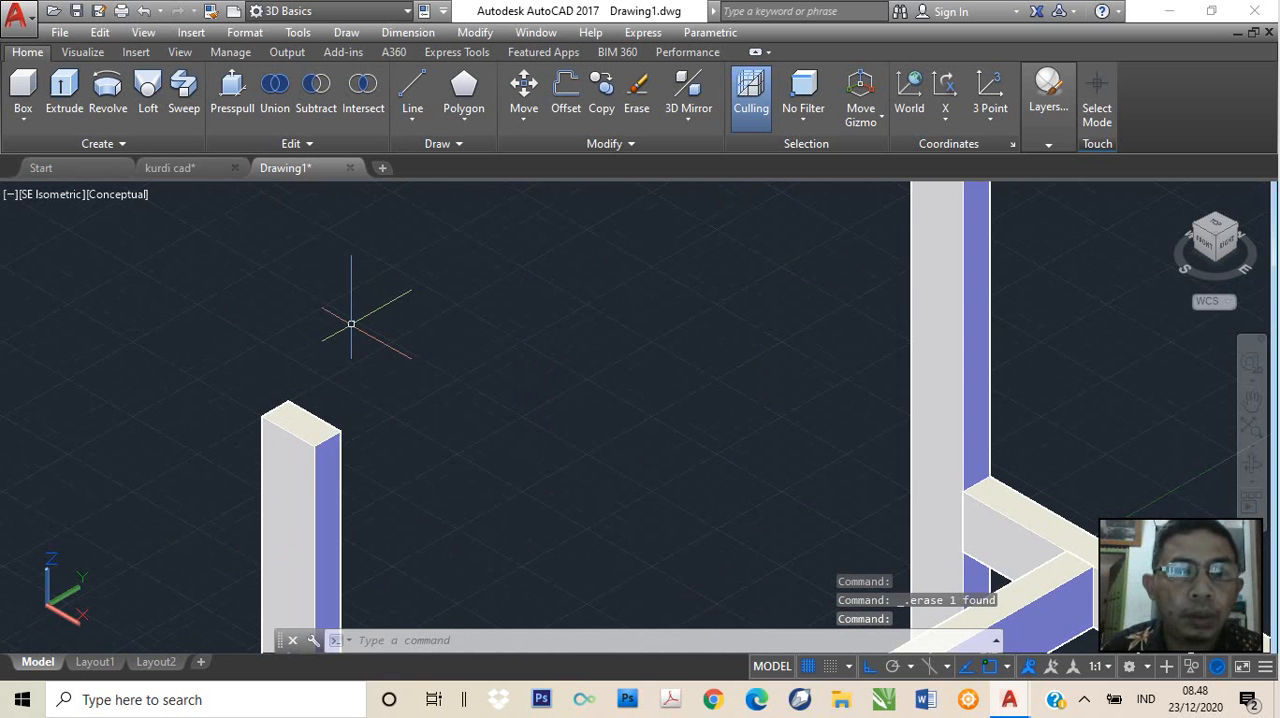
scroll(351, 323, up, 1)
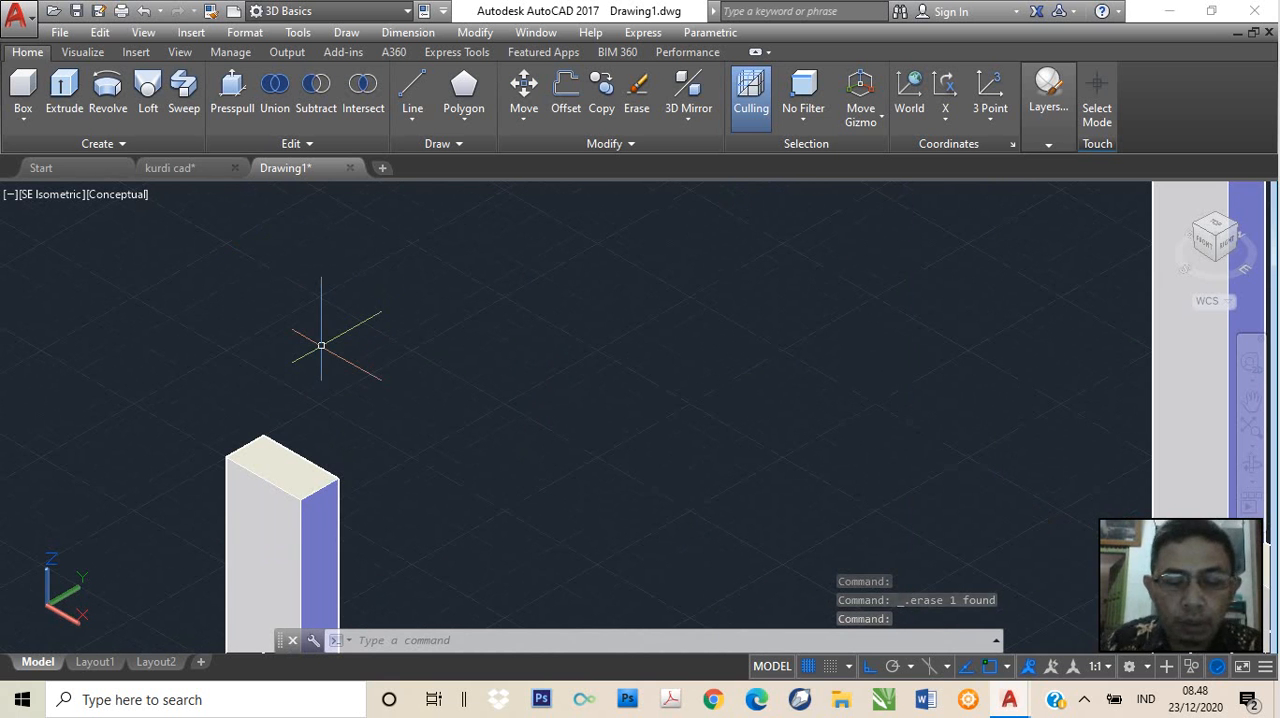
text(box)
key(Return)
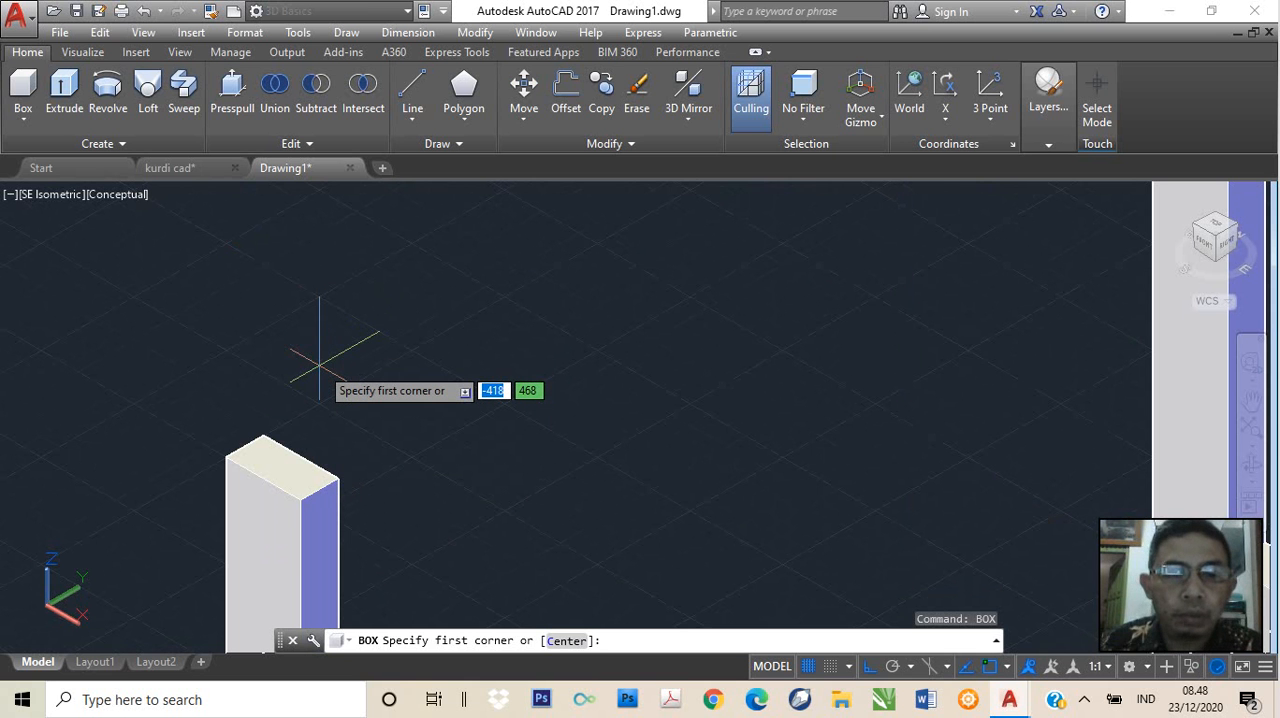
text(end)
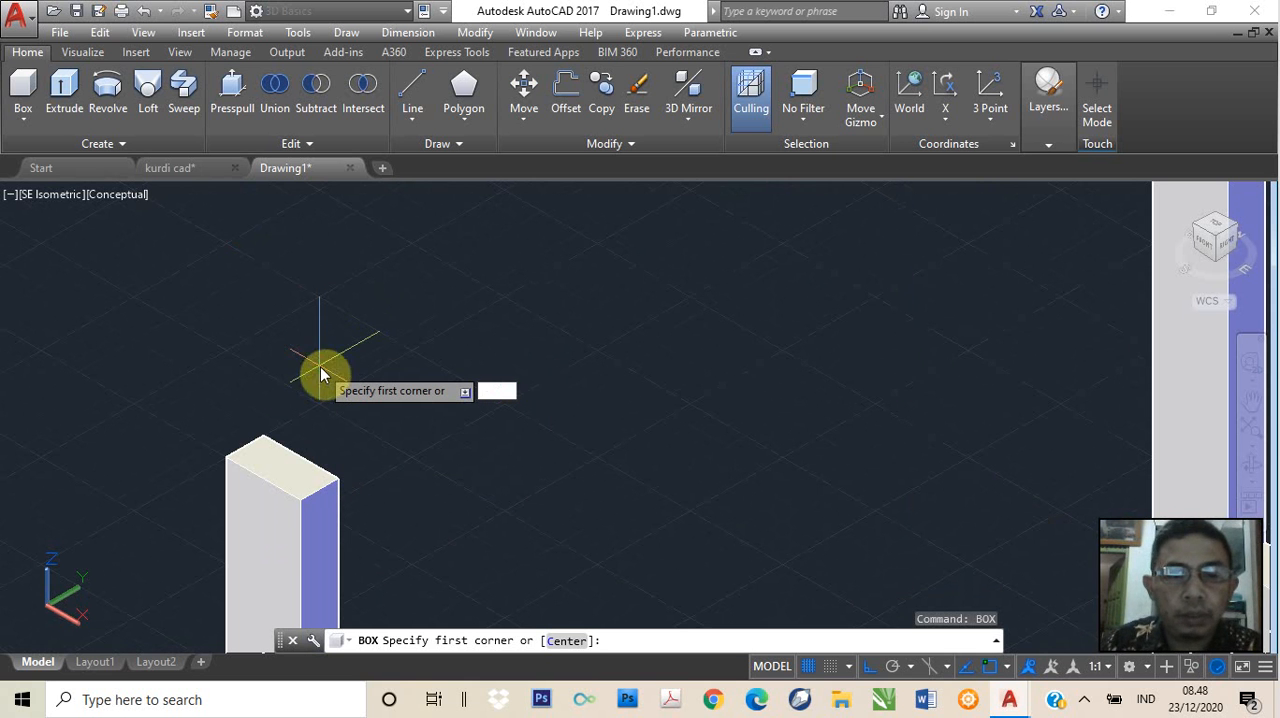
key(Return)
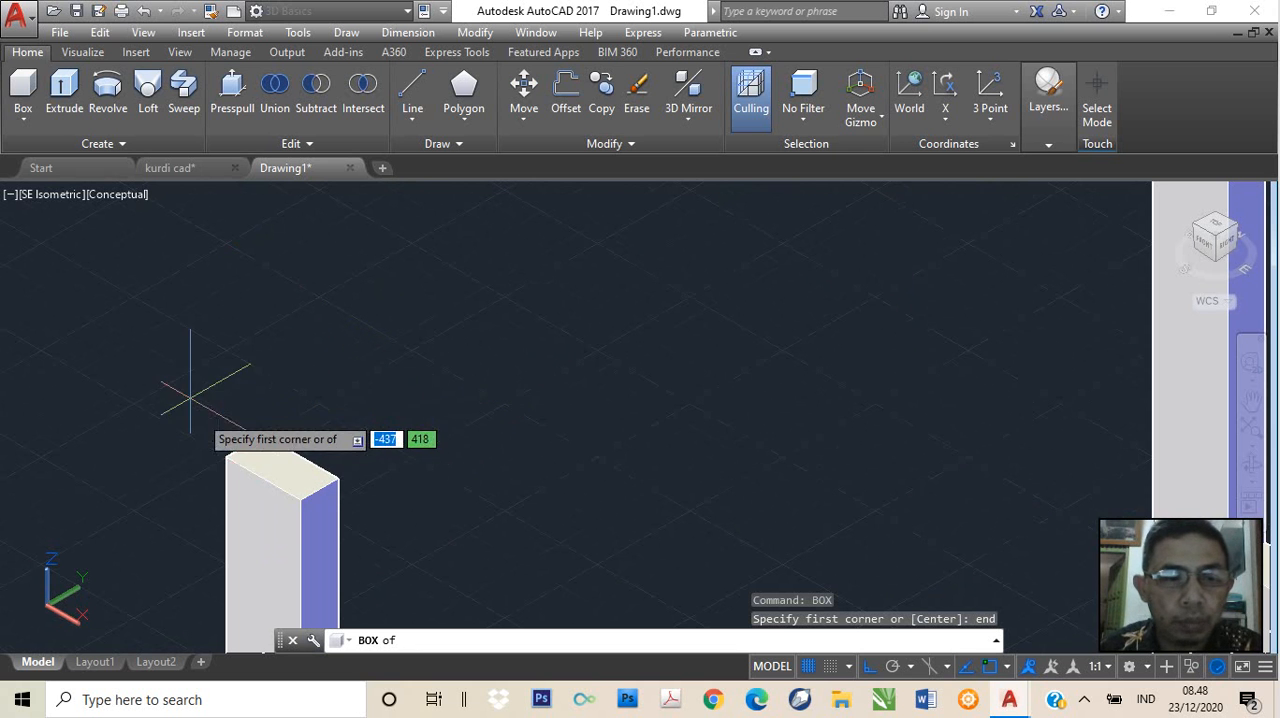
click(223, 455)
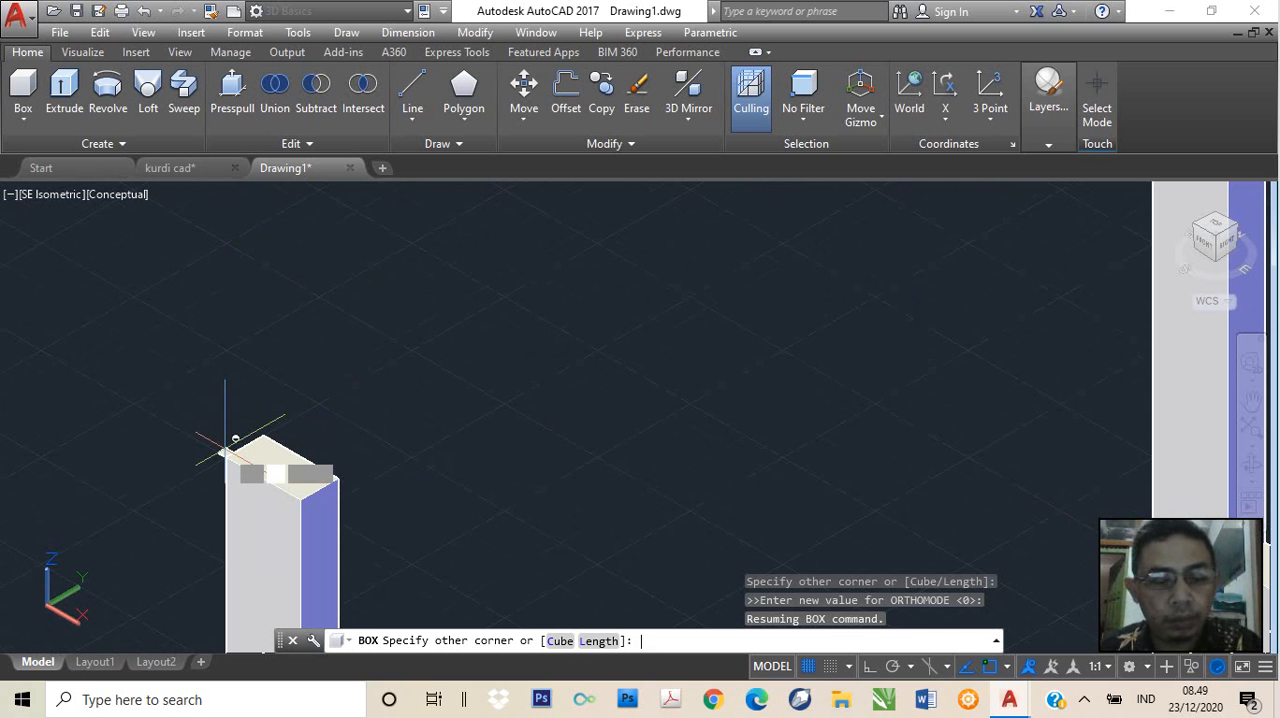
Complete the tabletop box with a length of 1040, a depth of 520 and a thickness of 20
text(1040)
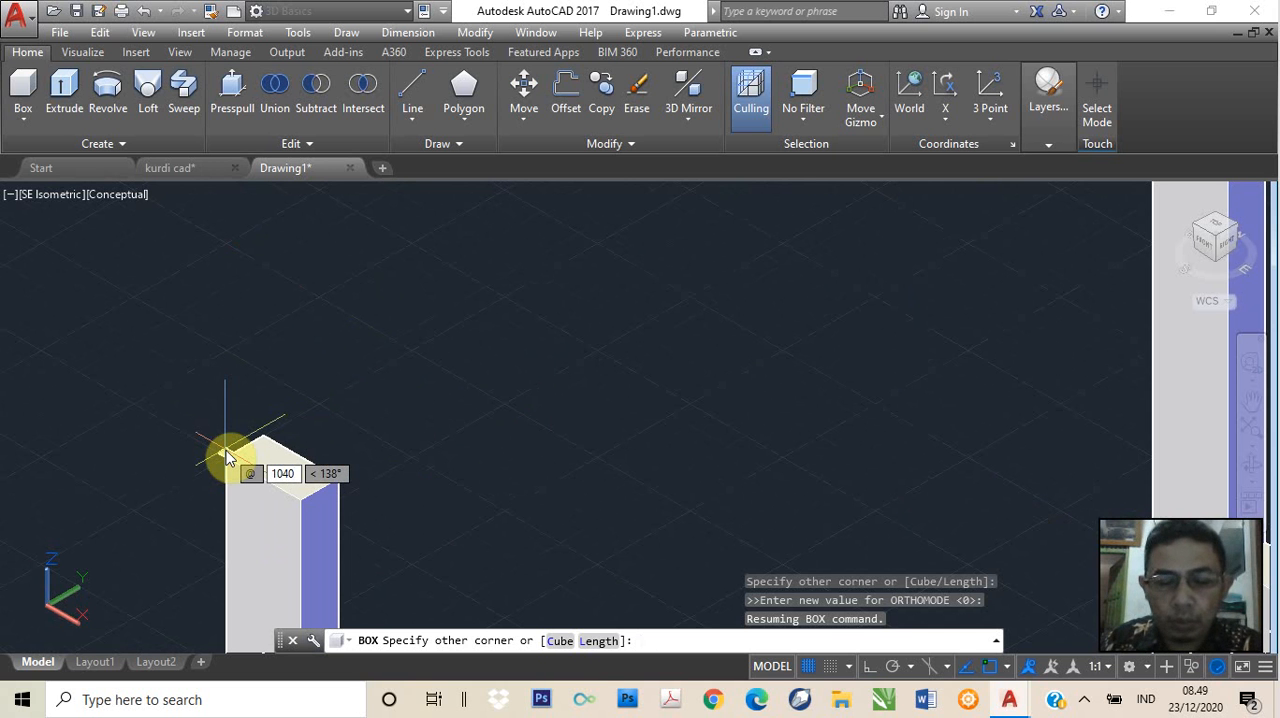
key(Tab)
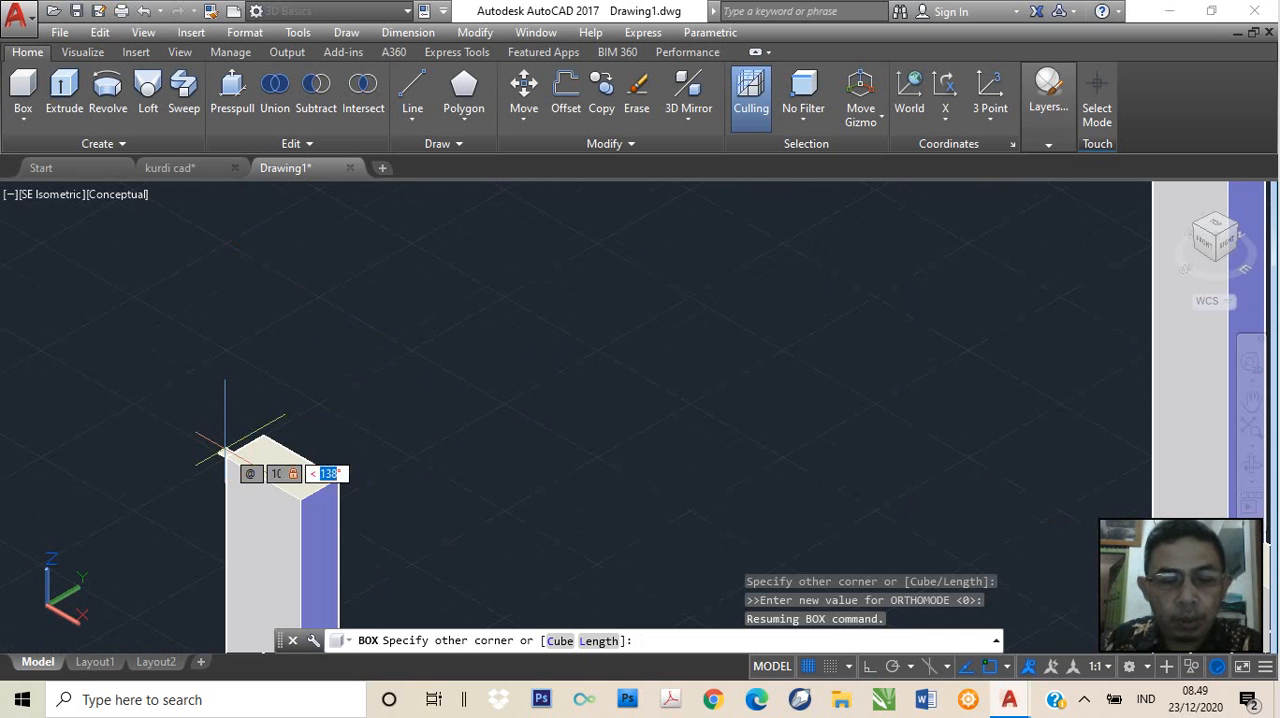
text(520)
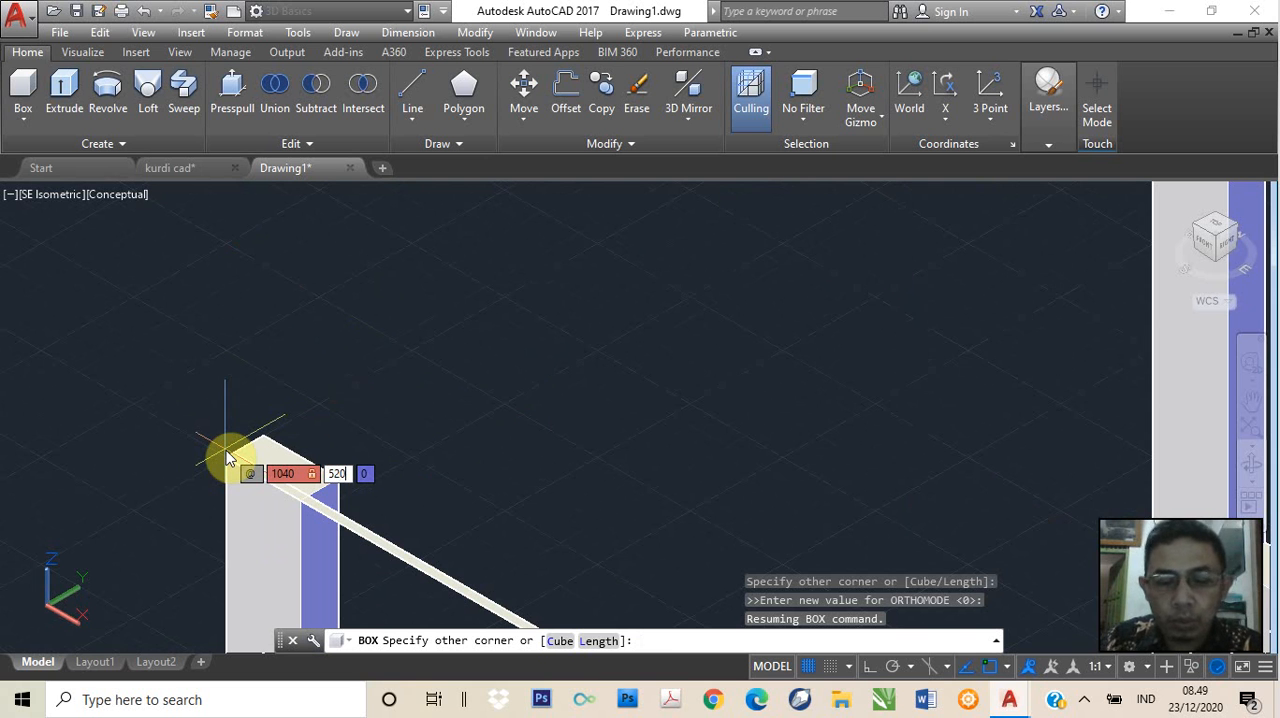
key(Tab)
text(20)
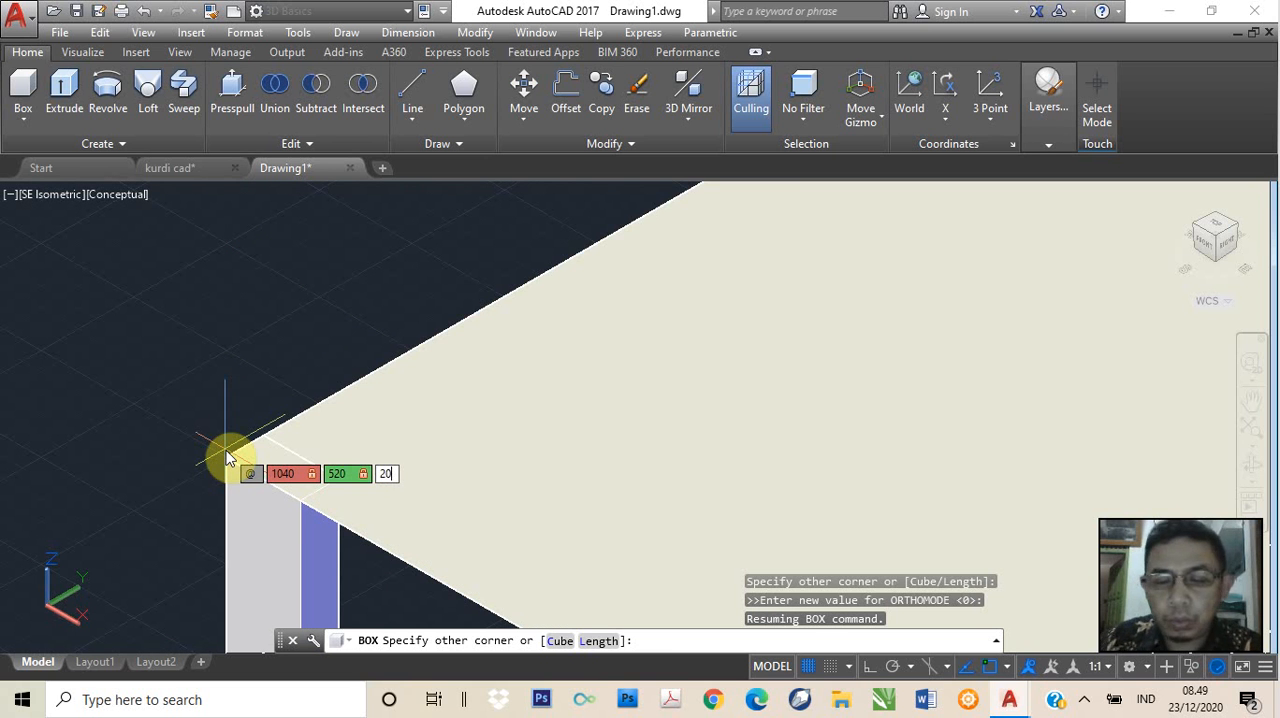
key(Return)
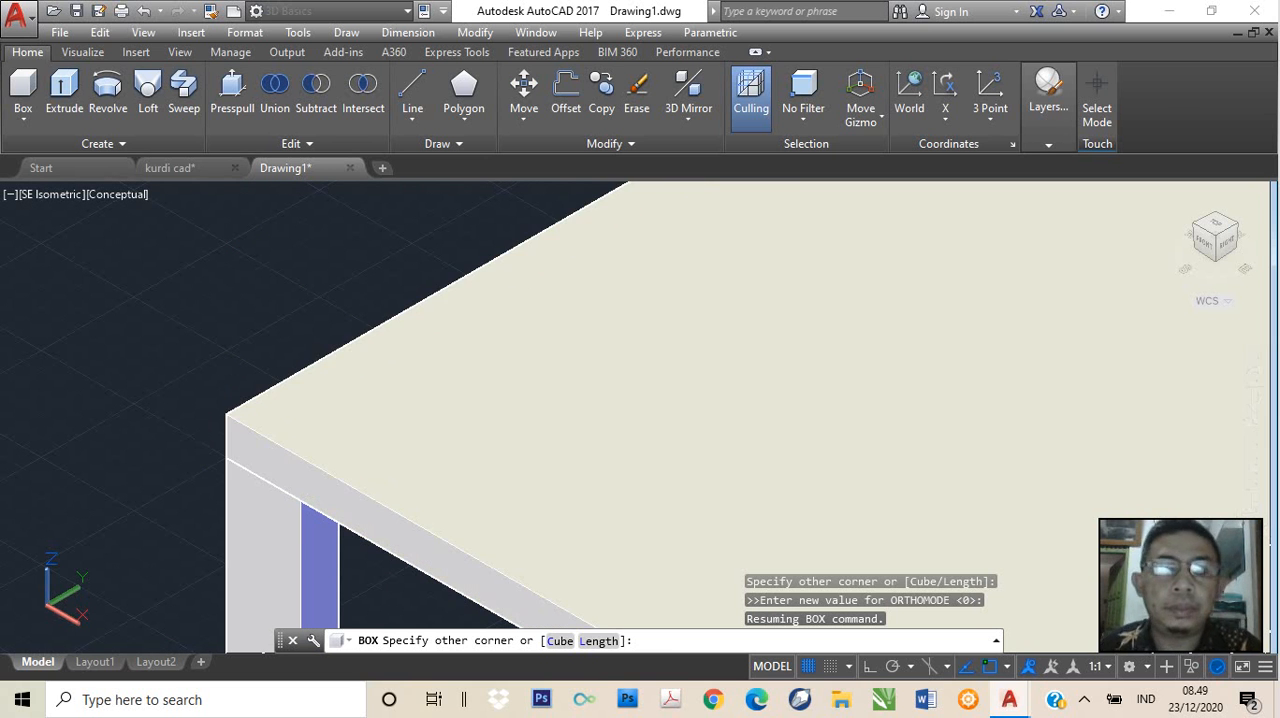
Examine the new tabletop's fit over the legs from the isometric view and from a lower front angle
scroll(829, 343, down, 4)
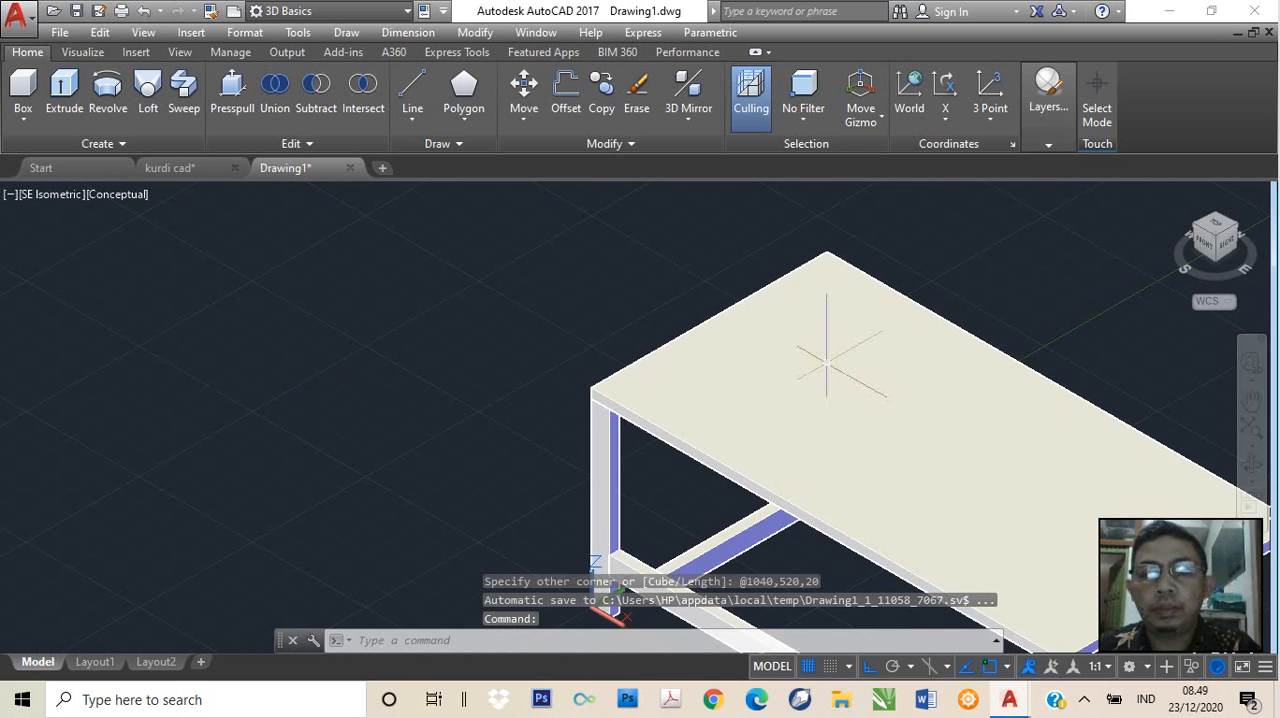
scroll(922, 440, down, 4)
middle_drag(960, 471, 763, 400)
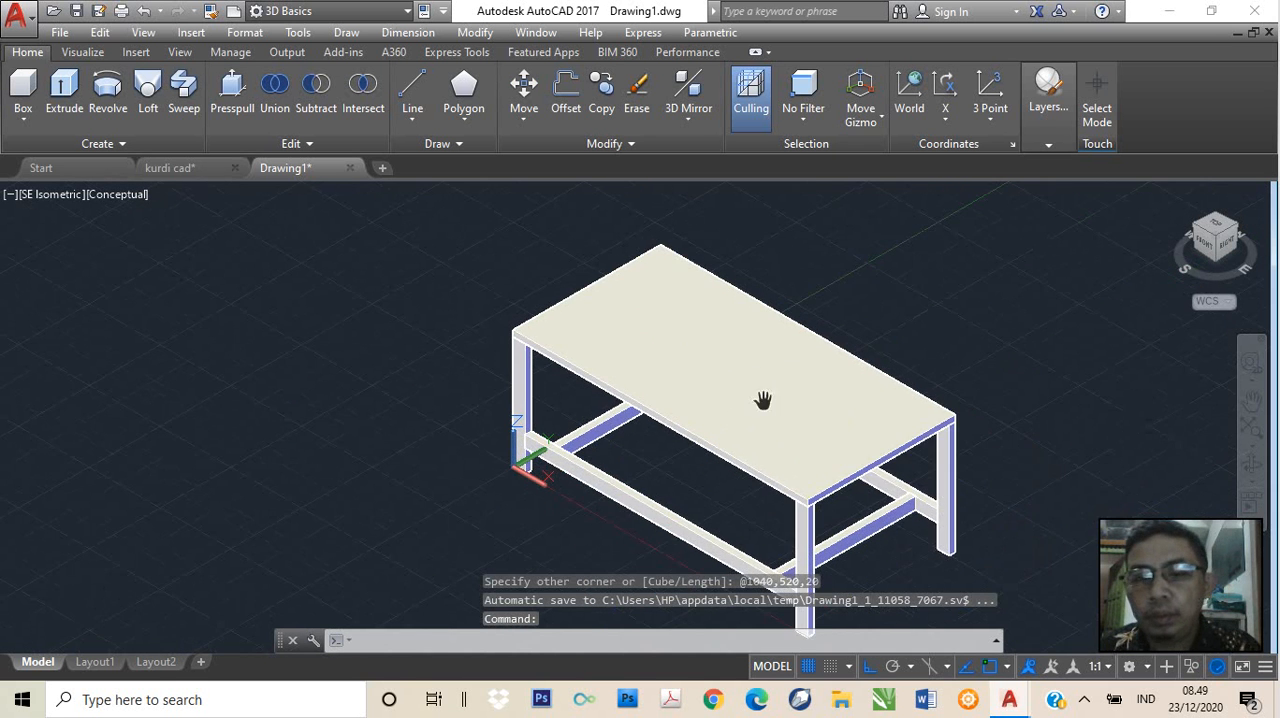
scroll(817, 417, up, 3)
scroll(828, 410, up, 2)
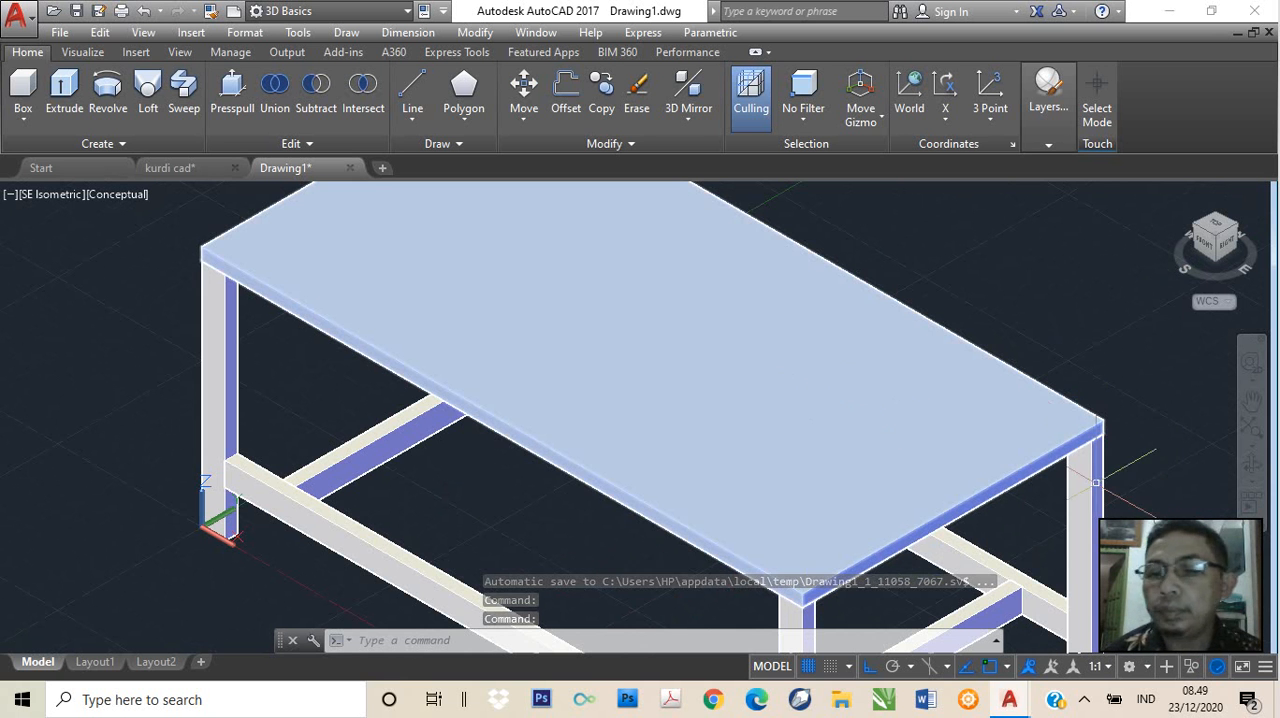
click(1251, 463)
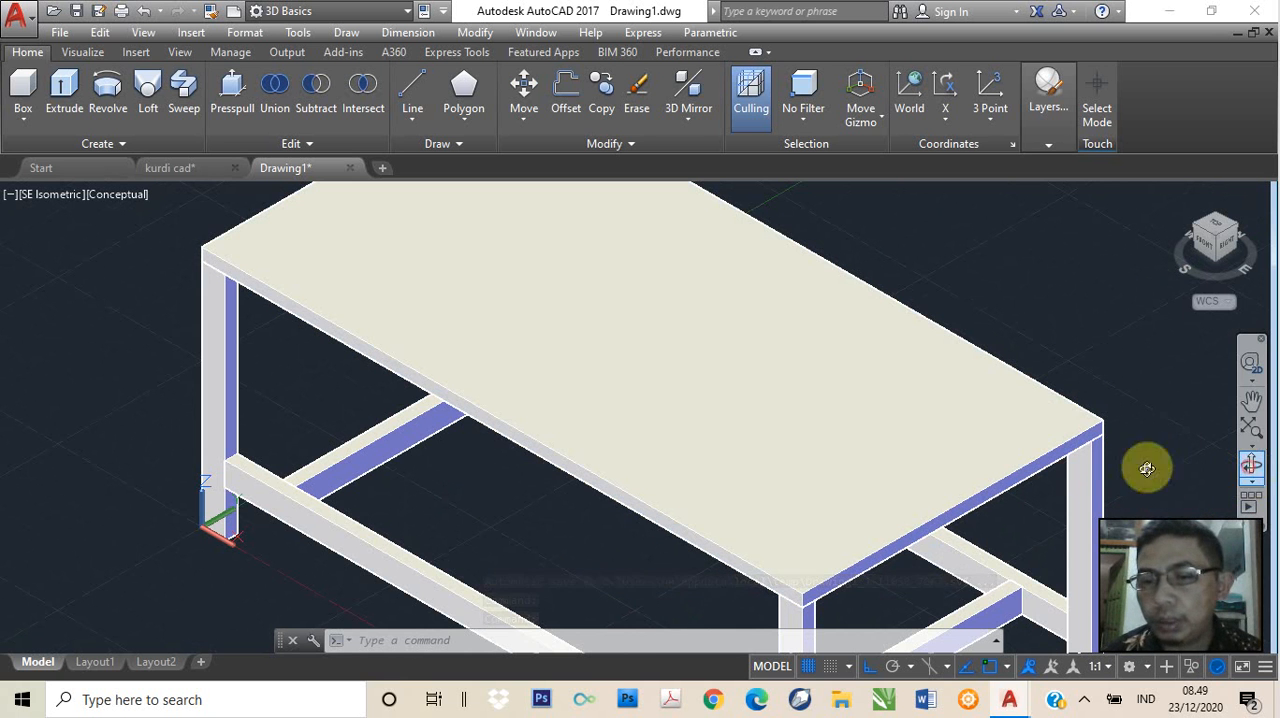
drag(980, 492, 820, 423)
drag(417, 374, 429, 457)
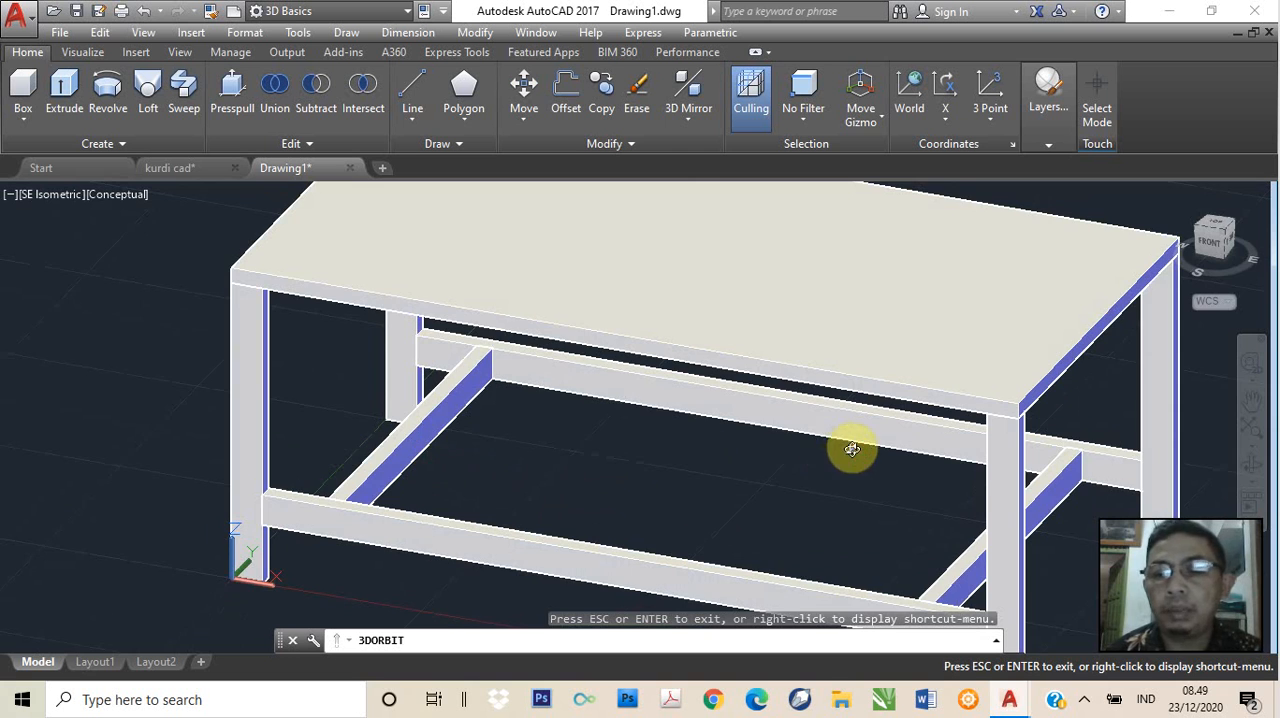
Inspect the tabletop and frame from a raised angle at the far end, and restore the SE Isometric view
drag(851, 449, 734, 423)
mouse_move(611, 423)
mouse_down()
mouse_move(649, 441)
mouse_move(791, 423)
mouse_move(586, 454)
mouse_move(657, 437)
mouse_move(620, 441)
mouse_up()
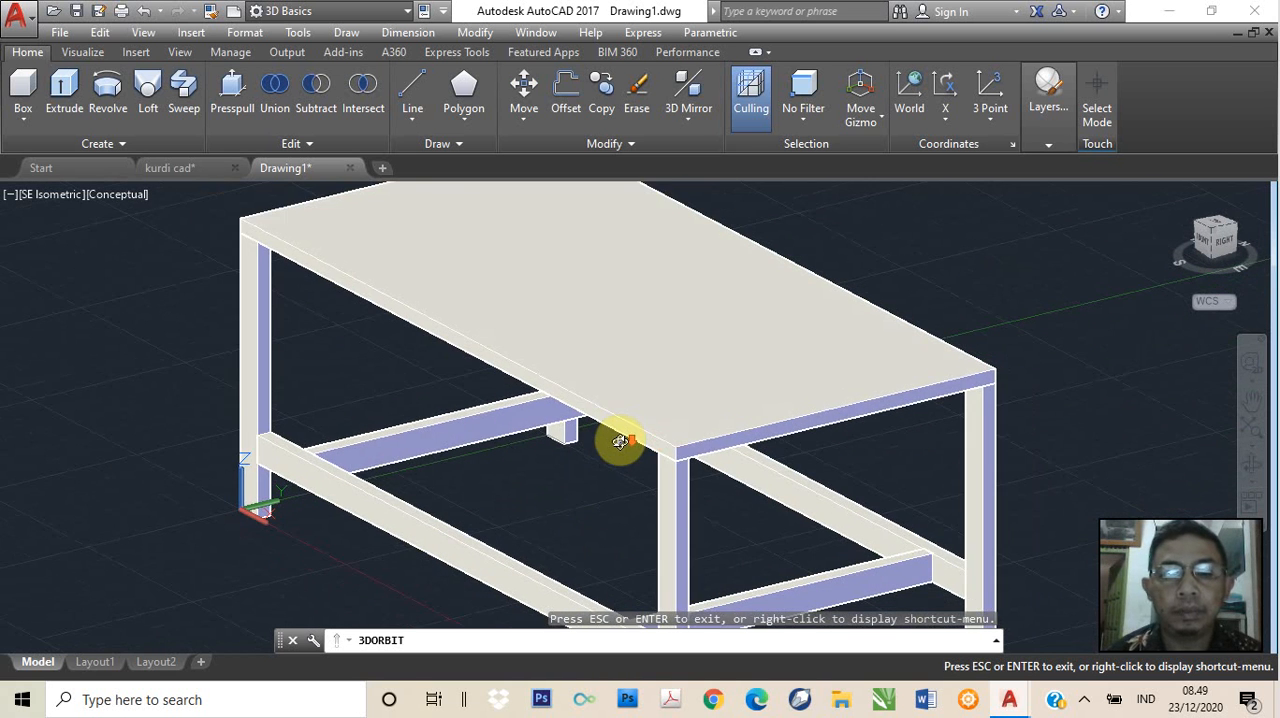
scroll(620, 437, down, 3)
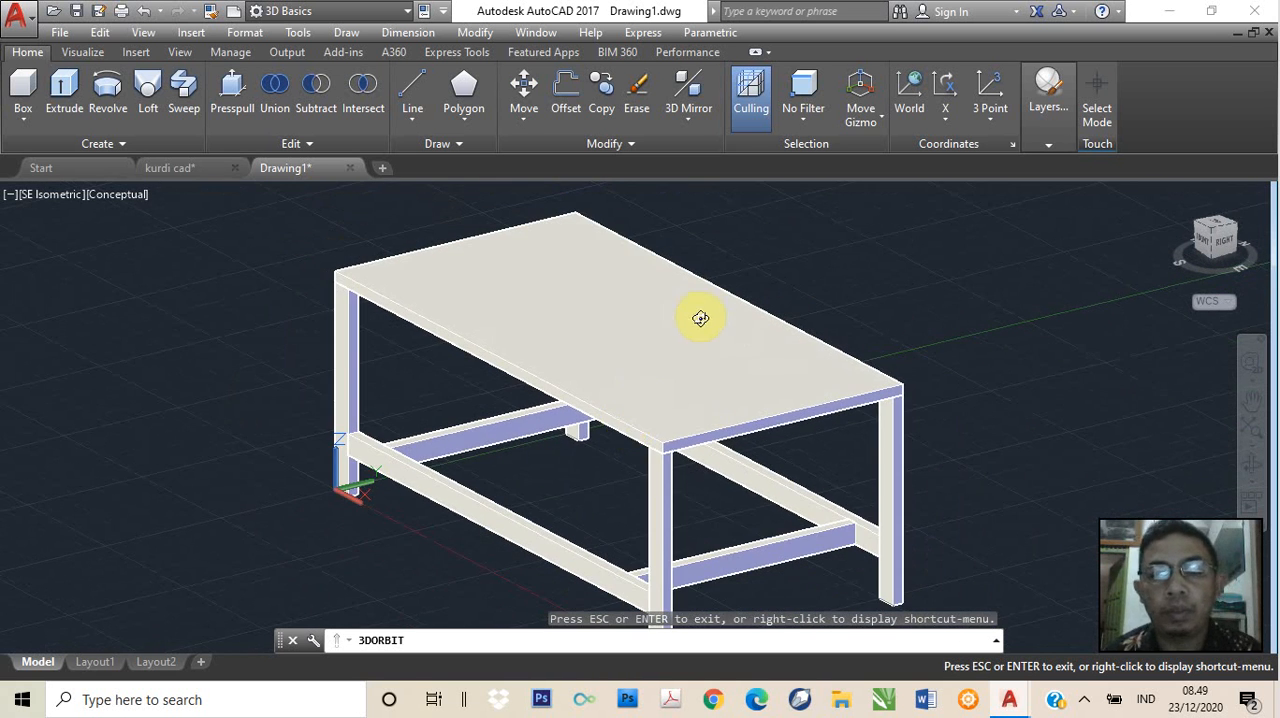
key(Escape)
click(52, 196)
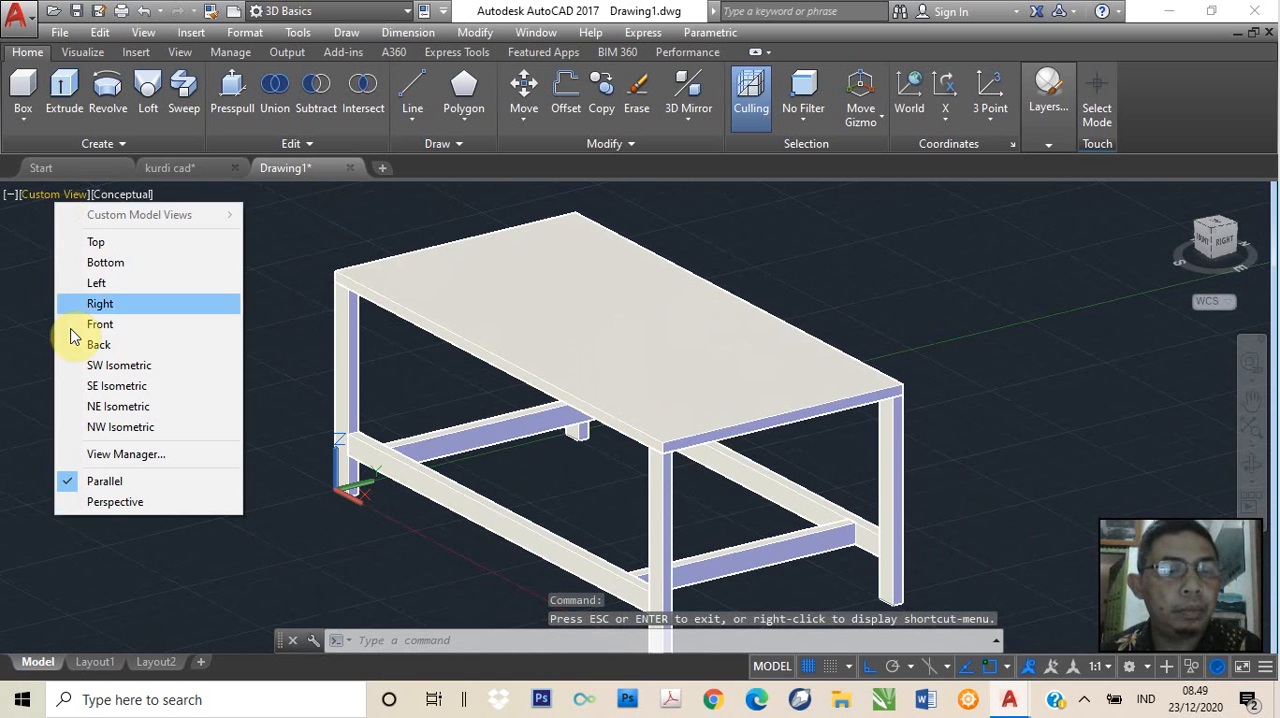
click(100, 386)
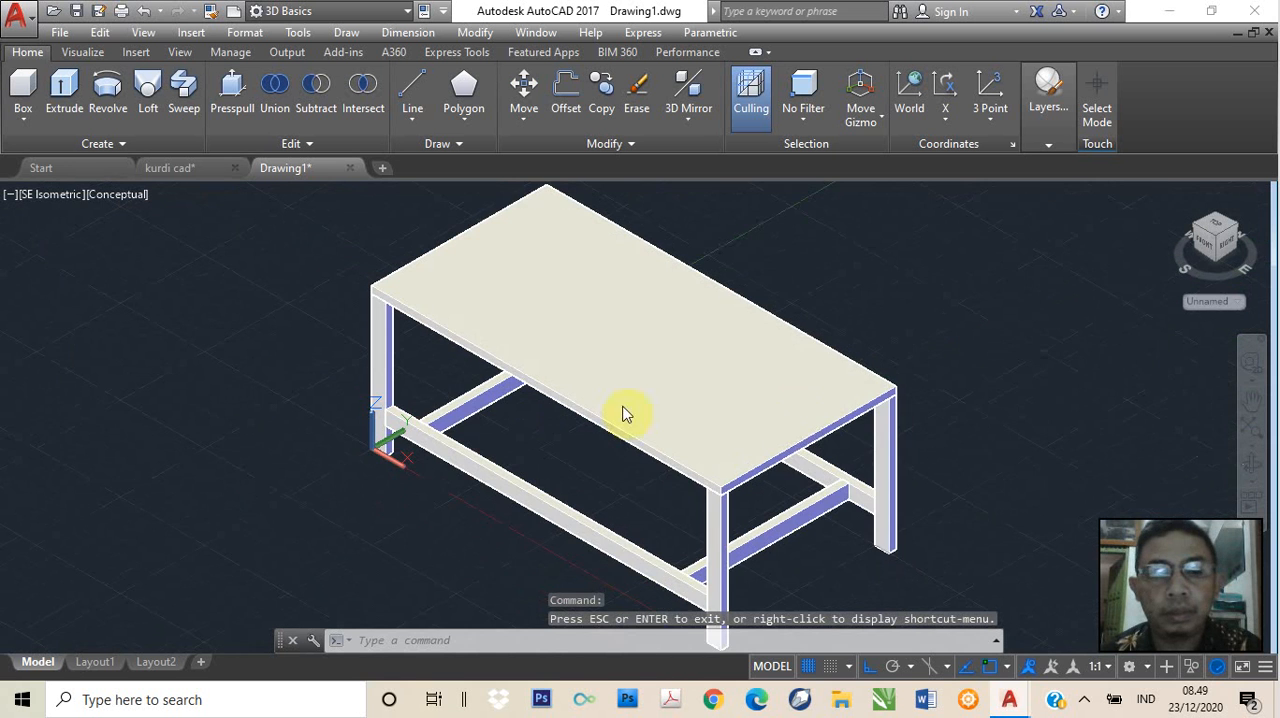
middle_drag(871, 449, 699, 416)
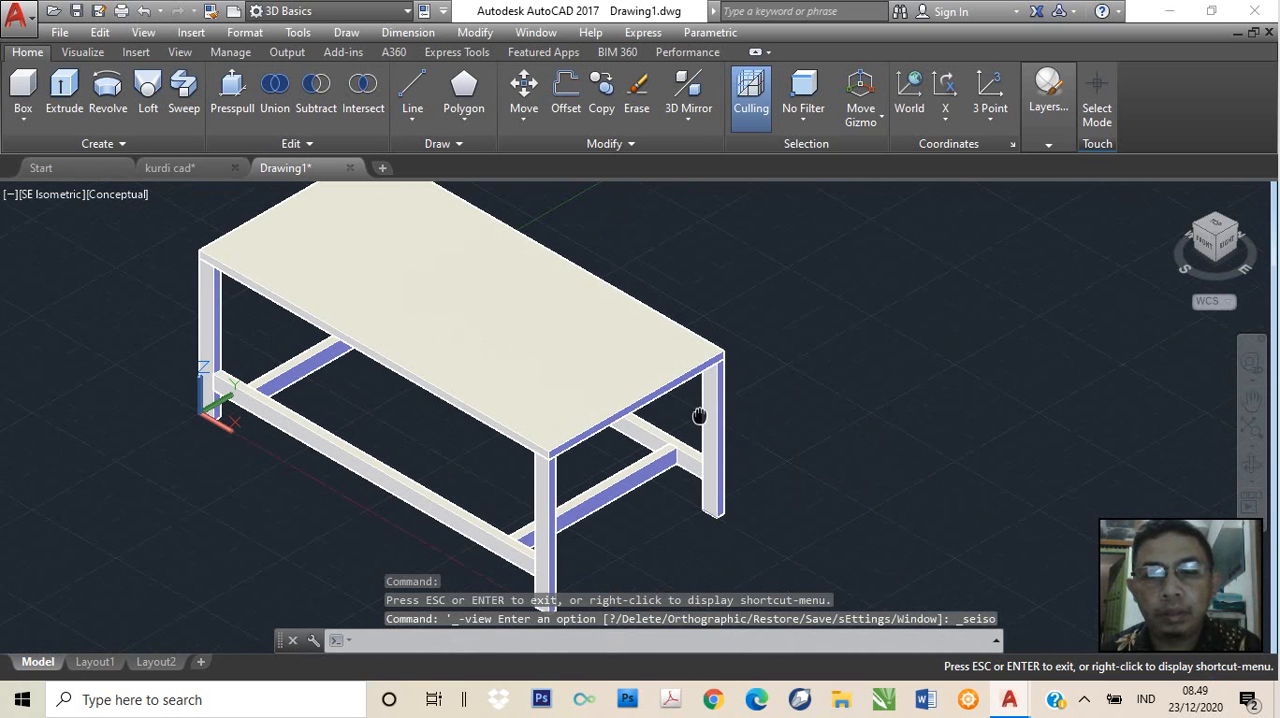
key(Escape)
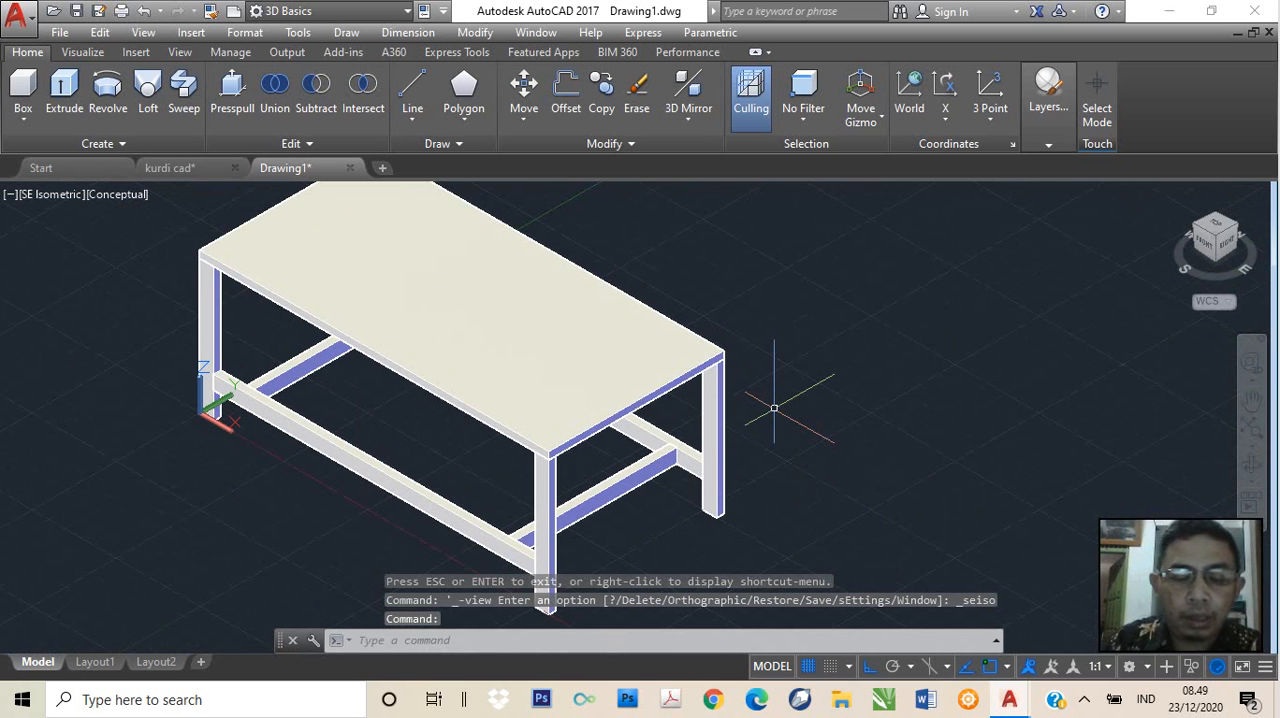
Open the materials browser and apply the Blue generic material from the Glass: Glazing category to the tabletop
text(mat)
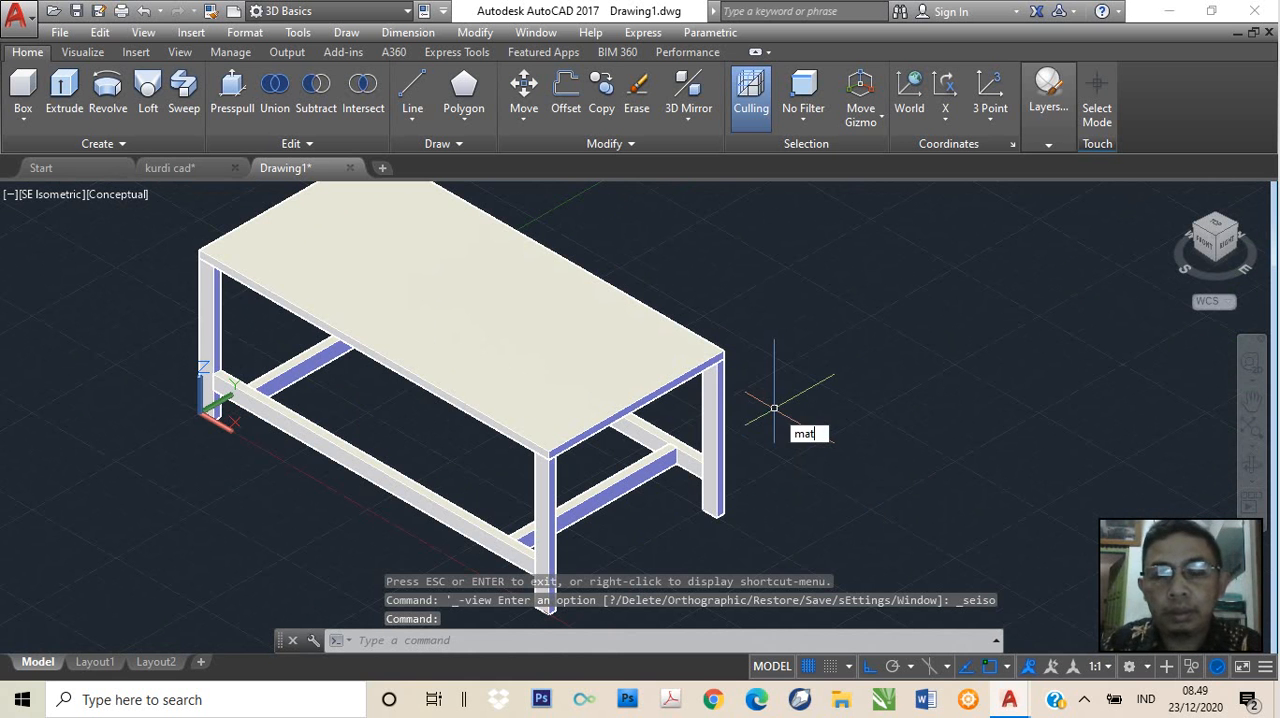
key(Return)
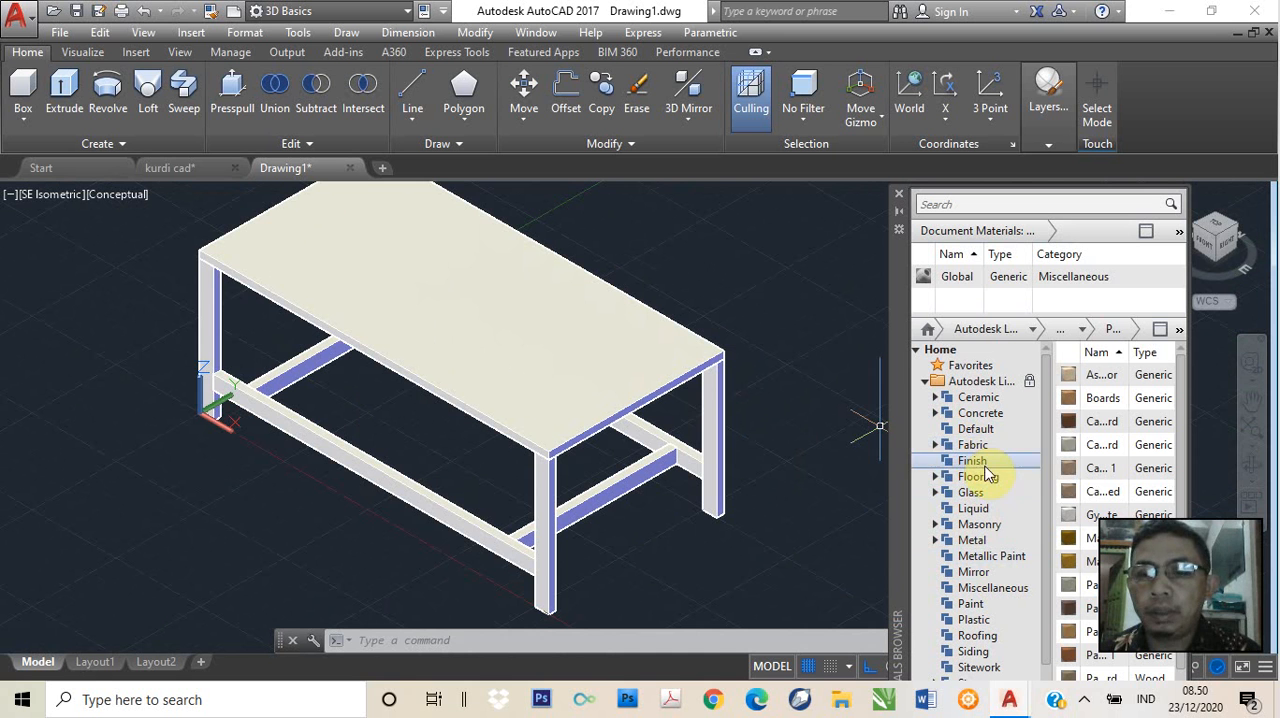
click(935, 494)
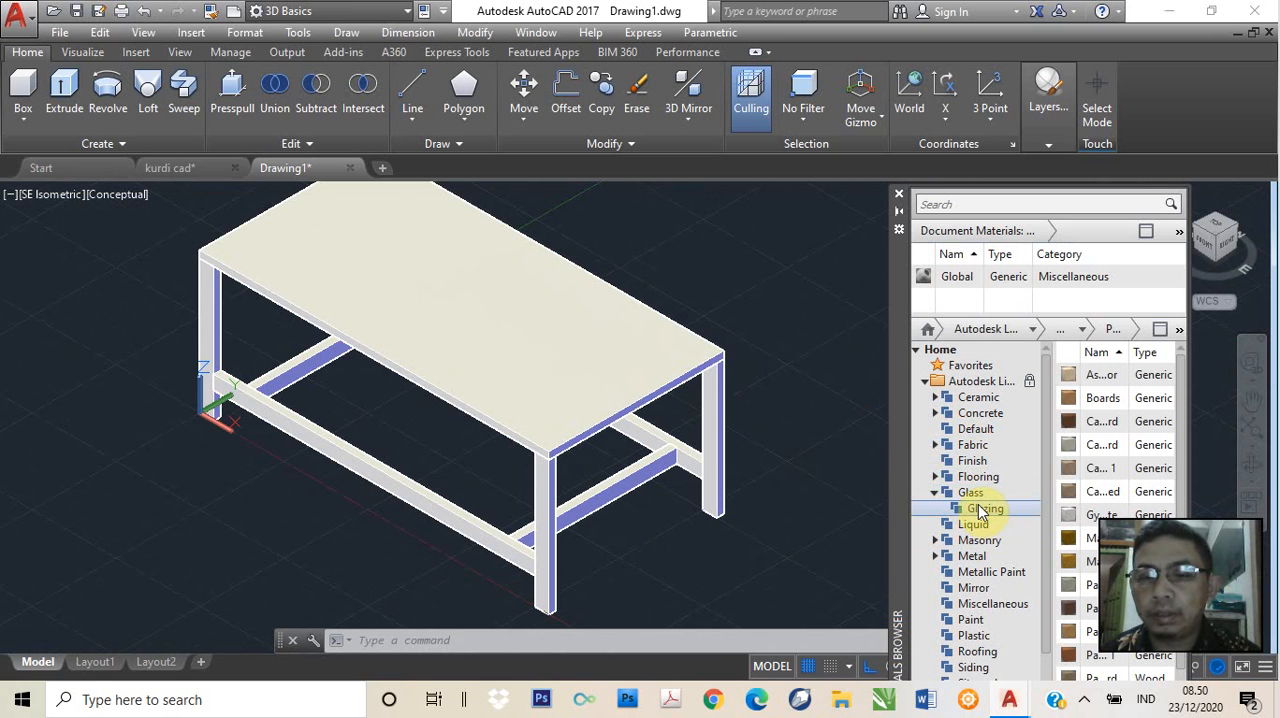
click(980, 510)
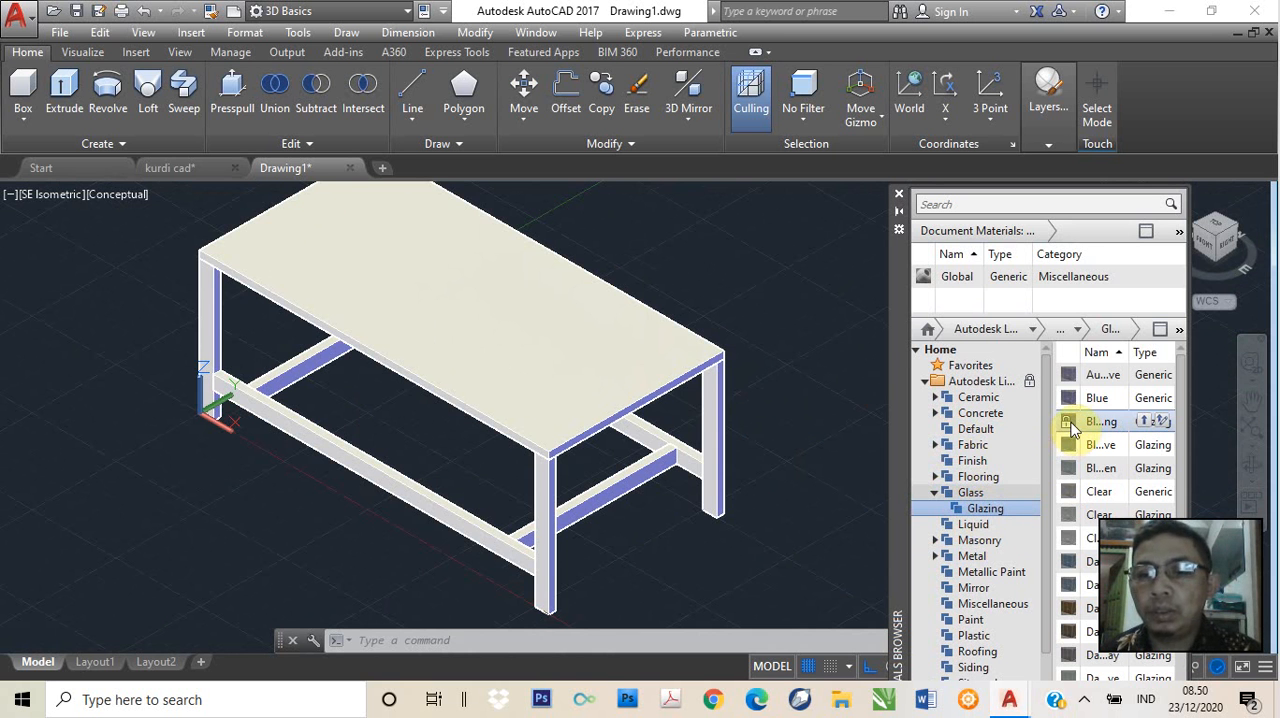
drag(1072, 408, 640, 365)
drag(536, 344, 535, 341)
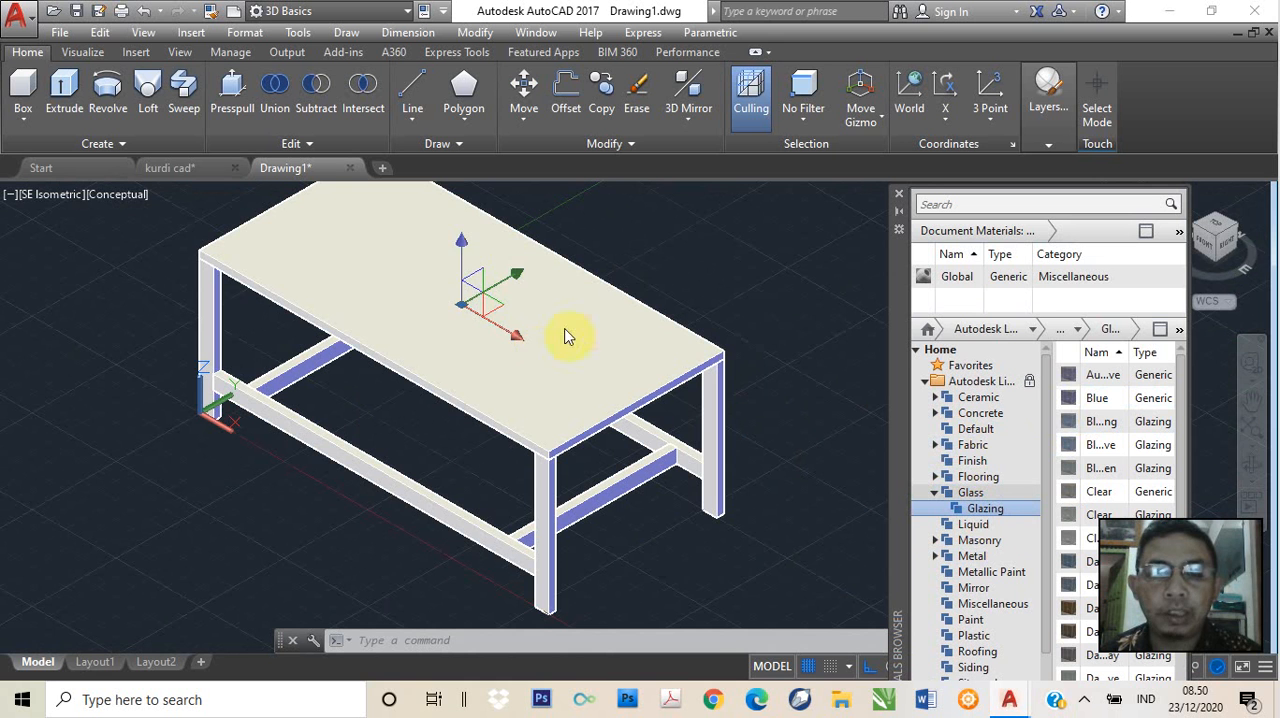
Switch the viewport to the Realistic visual style and check the tabletop's glass material
click(116, 196)
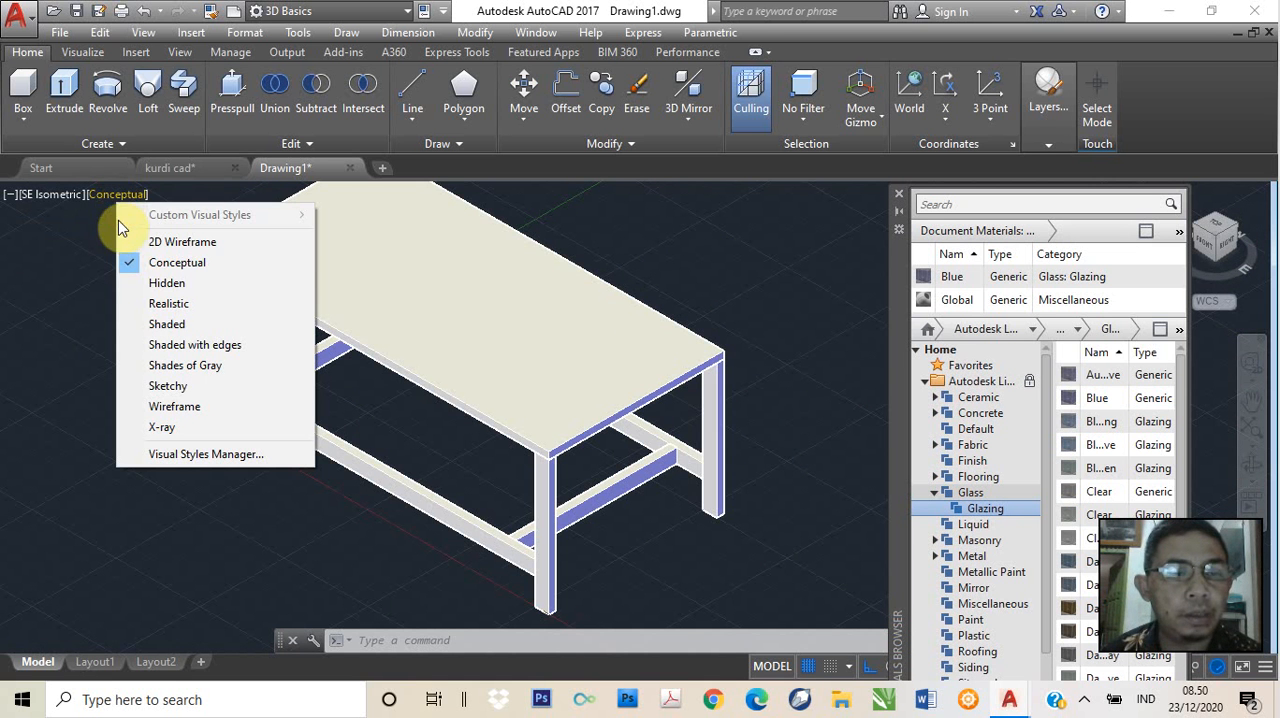
click(168, 304)
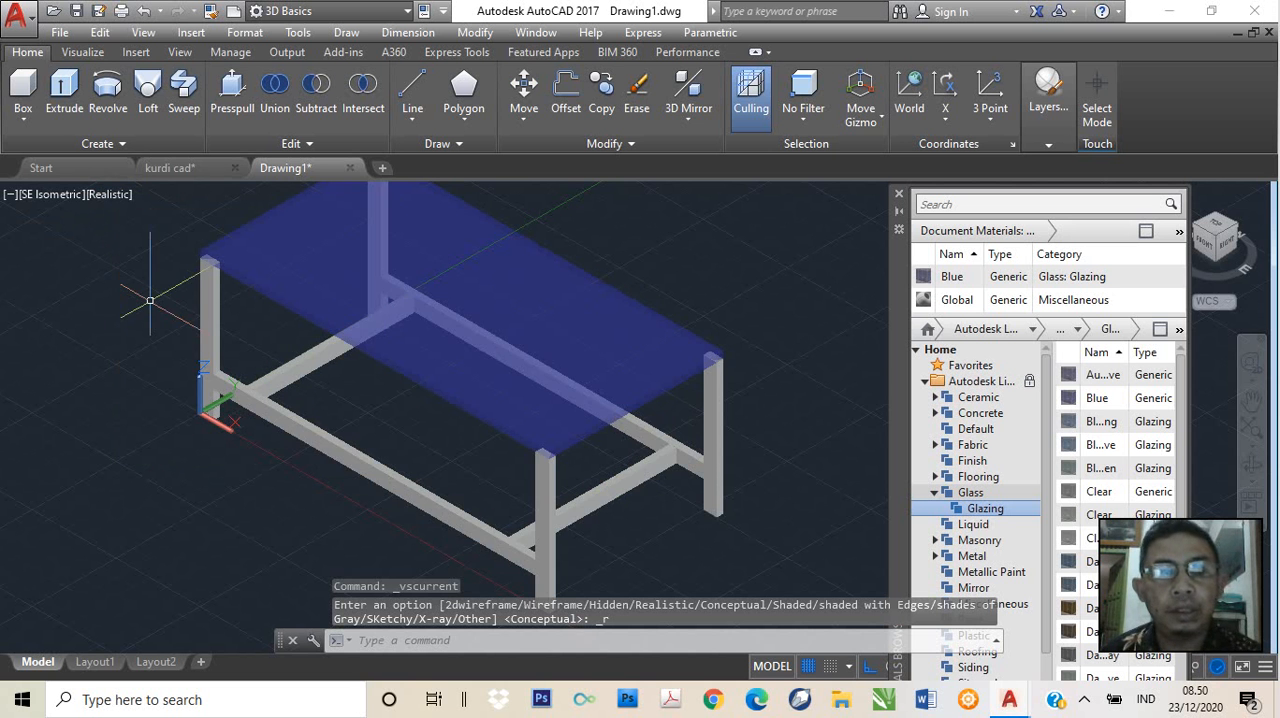
scroll(465, 318, up, 3)
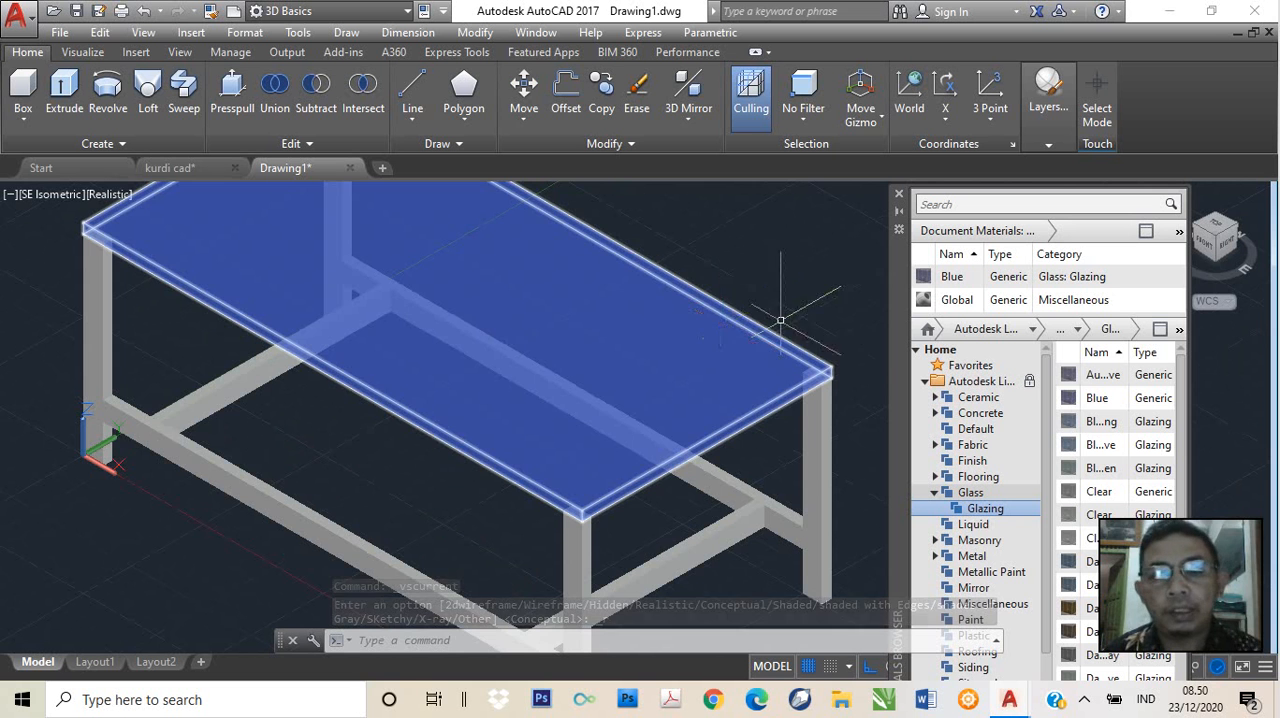
scroll(785, 305, down, 2)
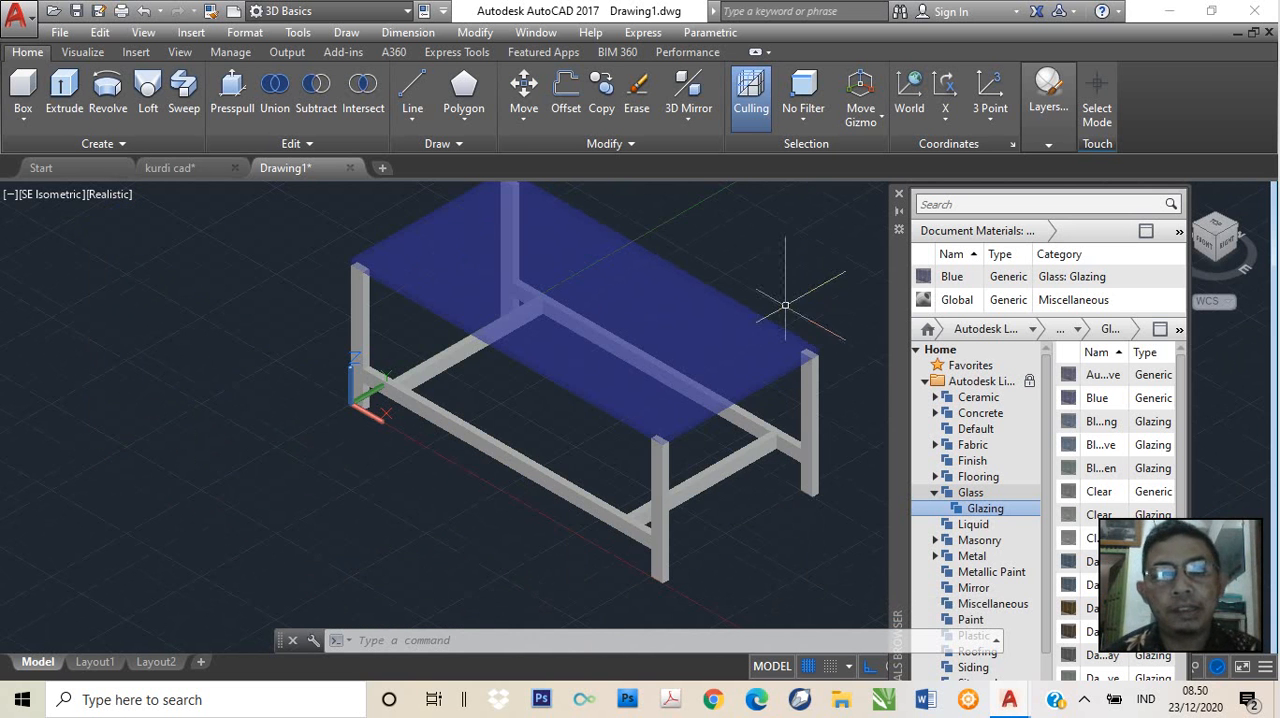
scroll(786, 295, up, 2)
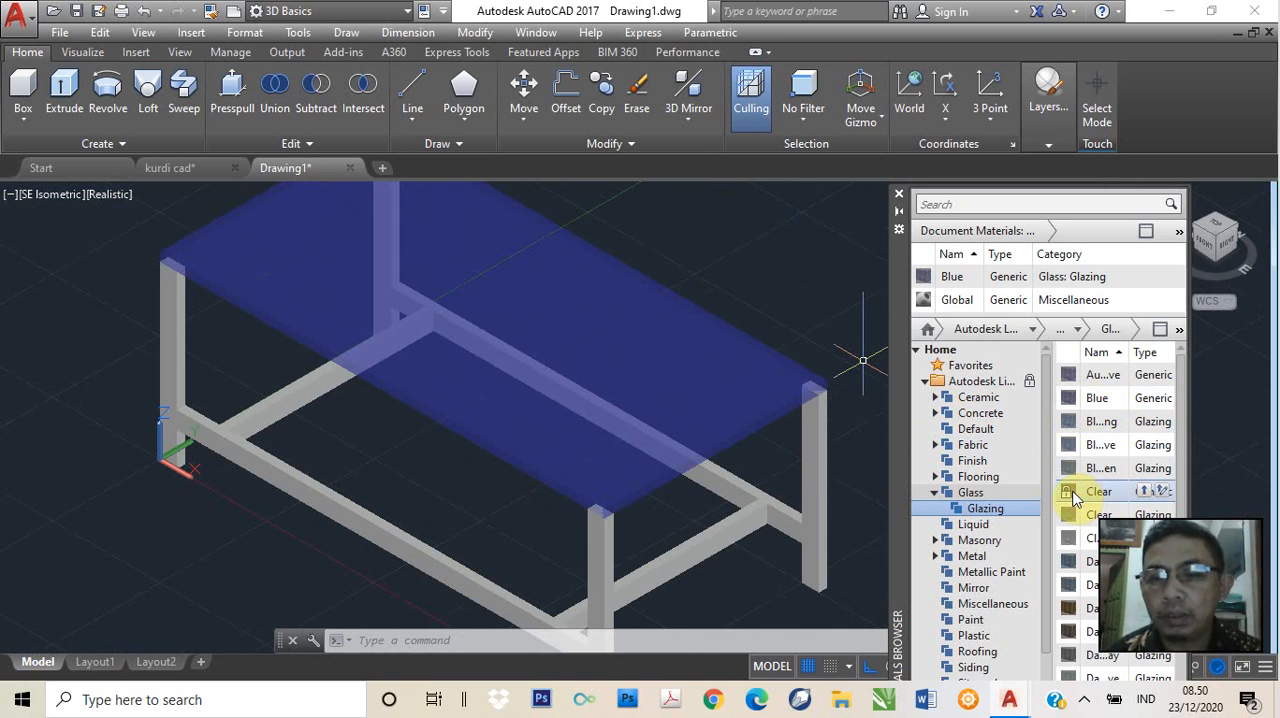
Try the Clear generic glass, a dark brown glazing and a grey glazing on the tabletop
drag(1072, 495, 603, 372)
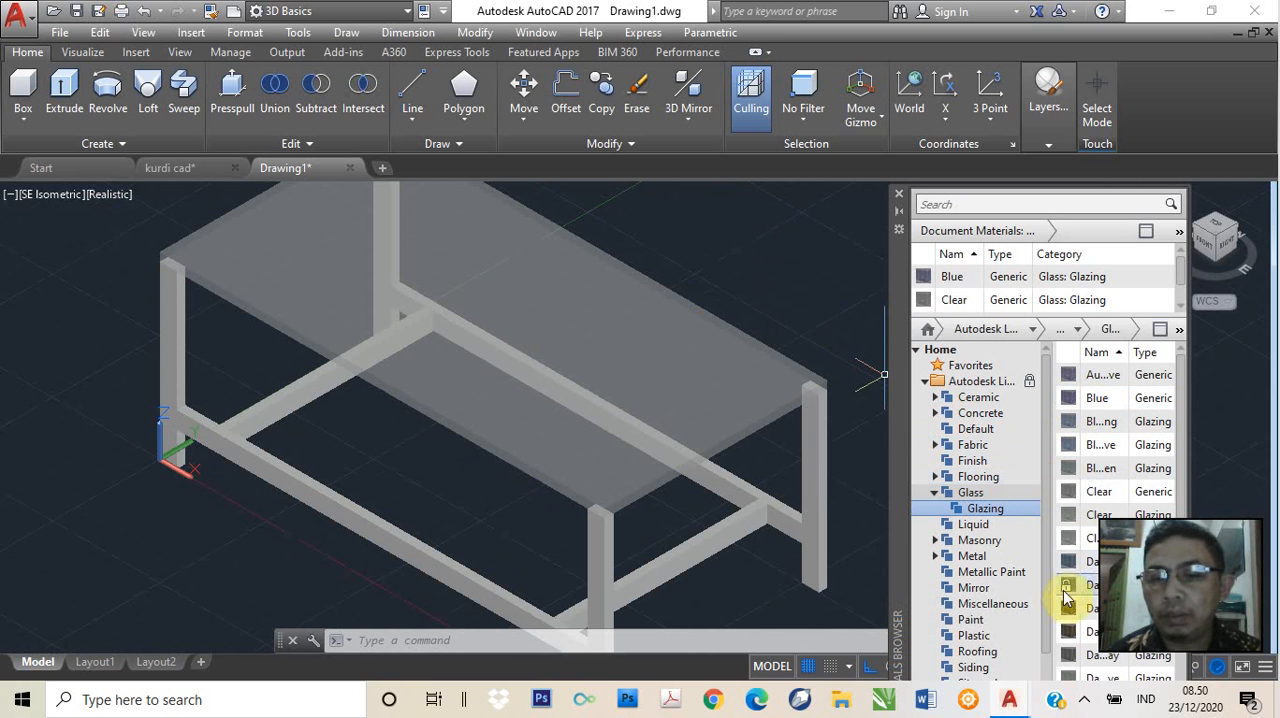
drag(1046, 604, 640, 374)
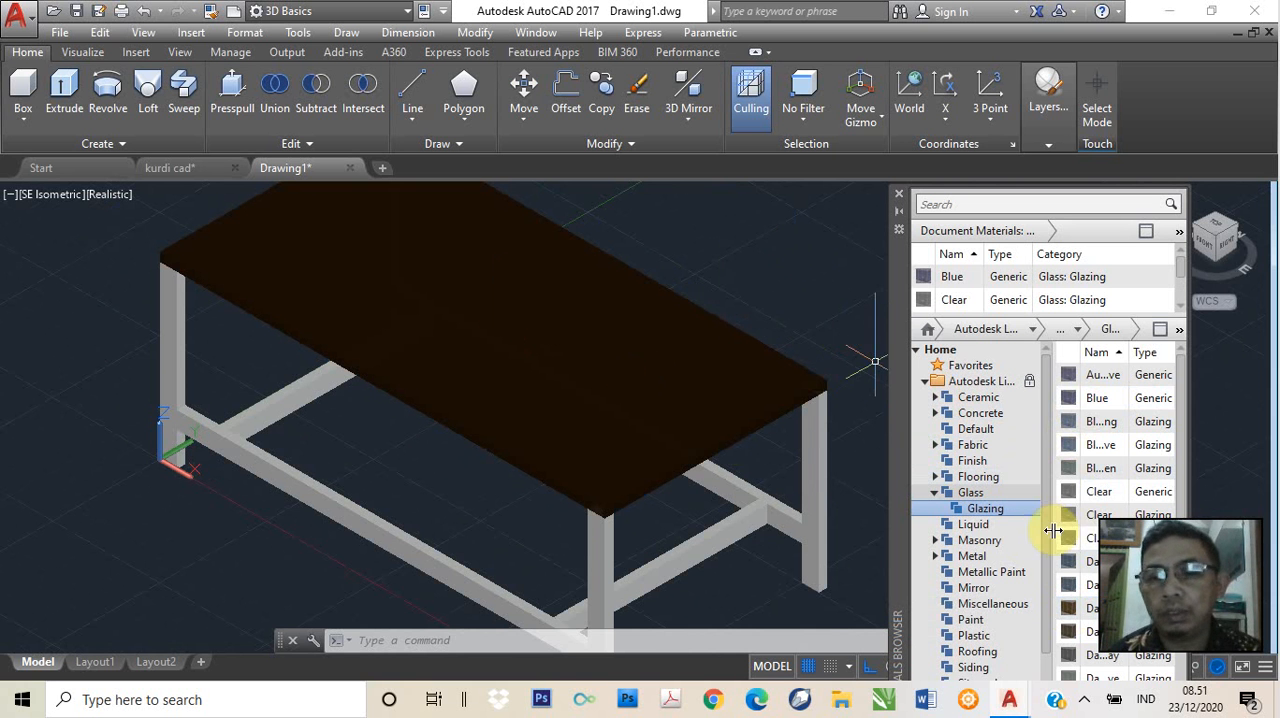
drag(1068, 539, 604, 346)
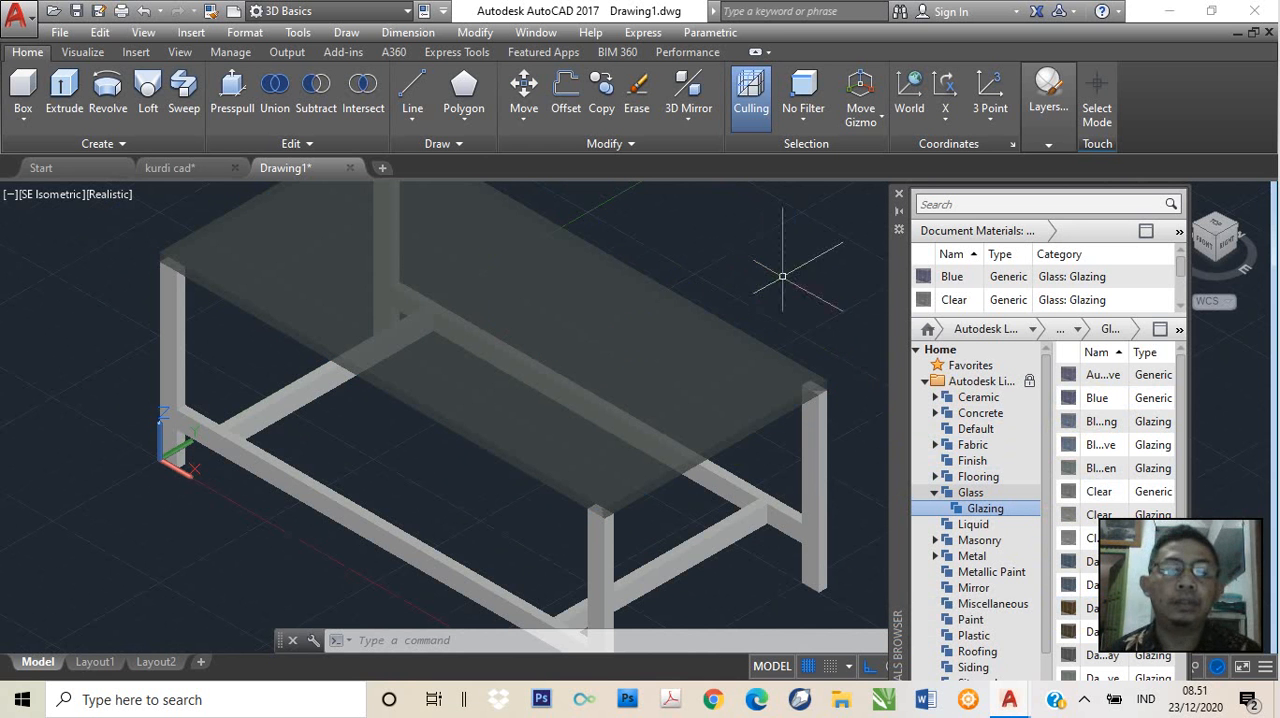
Apply the third listed material, a blue Glazing-type glass, to the tabletop and check its look
drag(1068, 421, 594, 354)
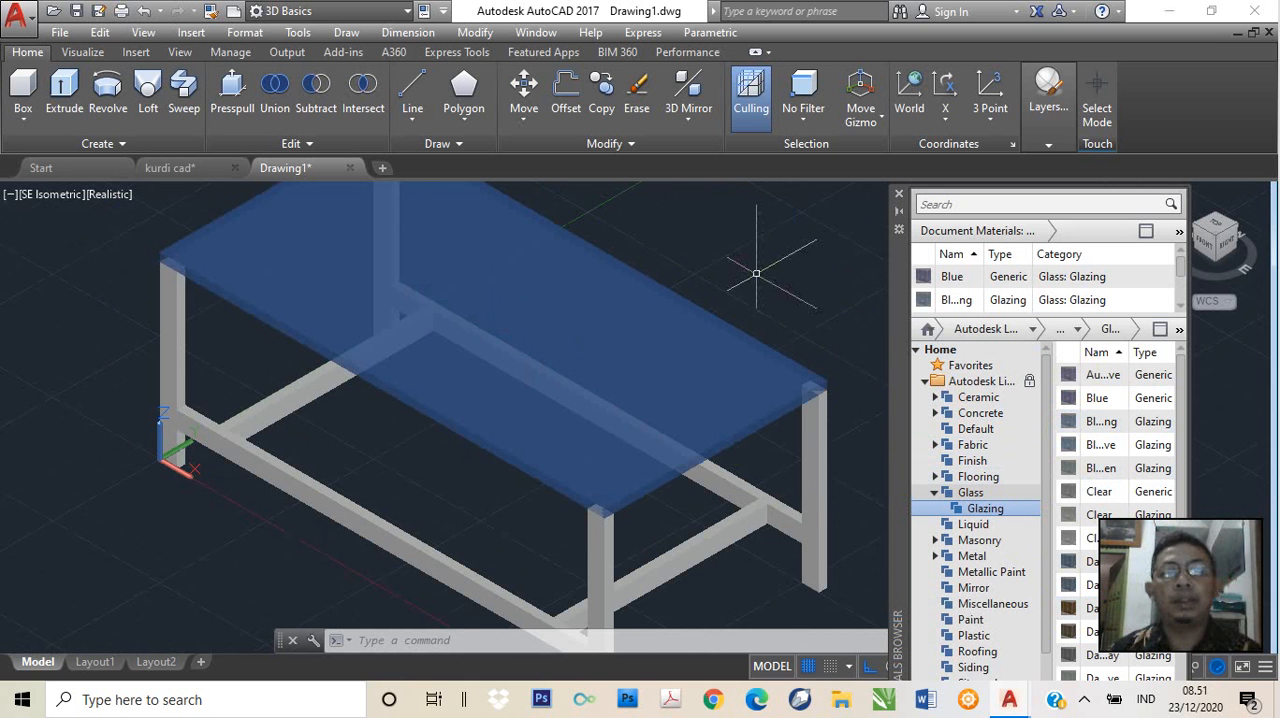
scroll(756, 272, down, 2)
scroll(766, 272, up, 2)
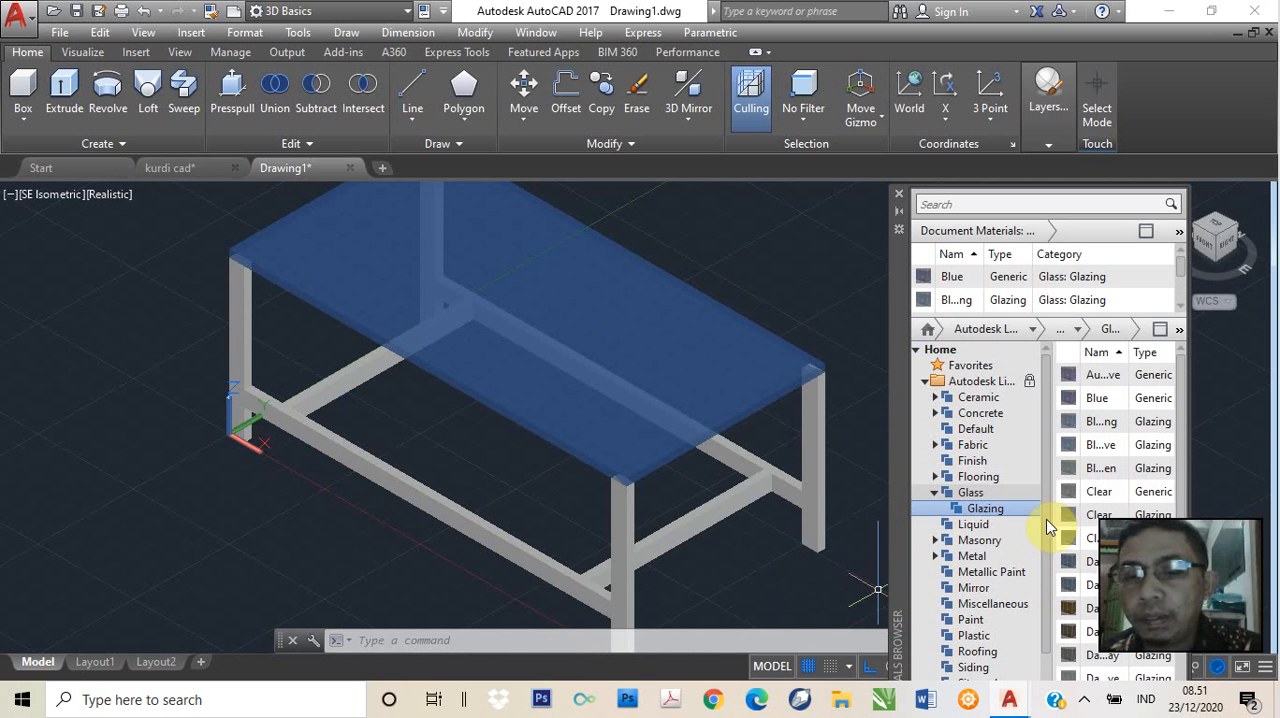
Search the material library for "wood"
scroll(1035, 598, down, 1)
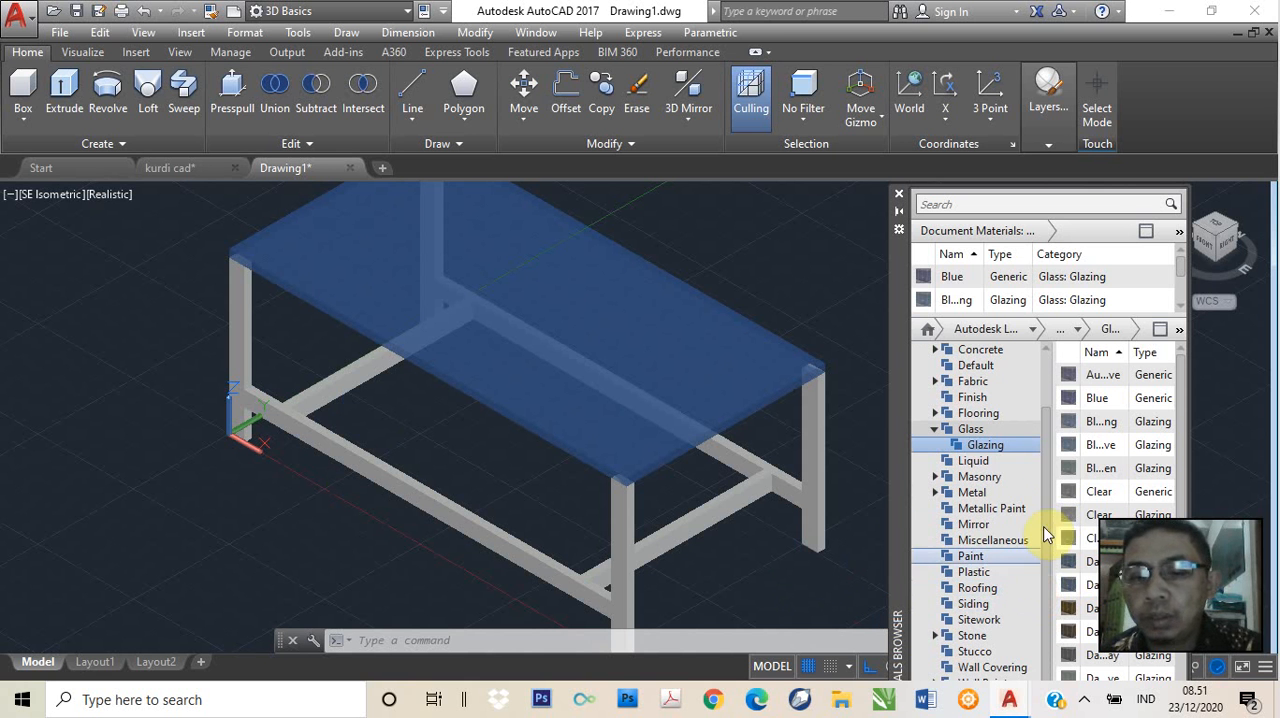
click(960, 204)
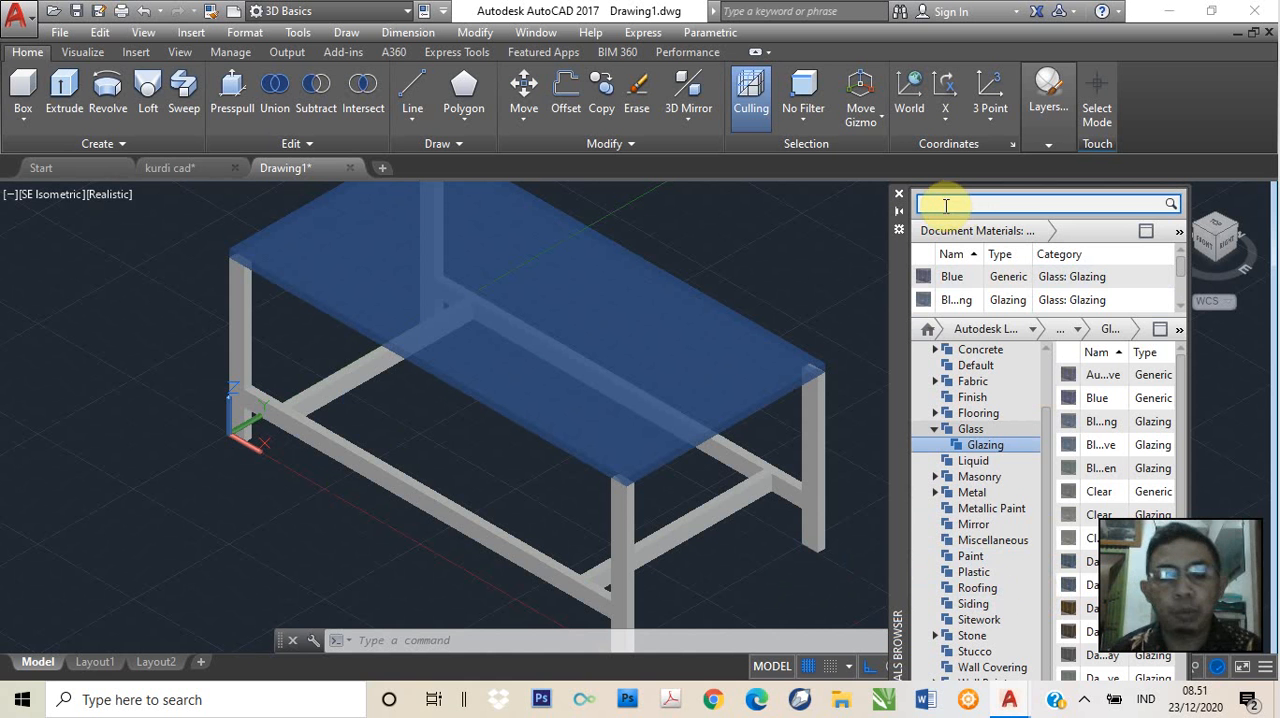
text(wood)
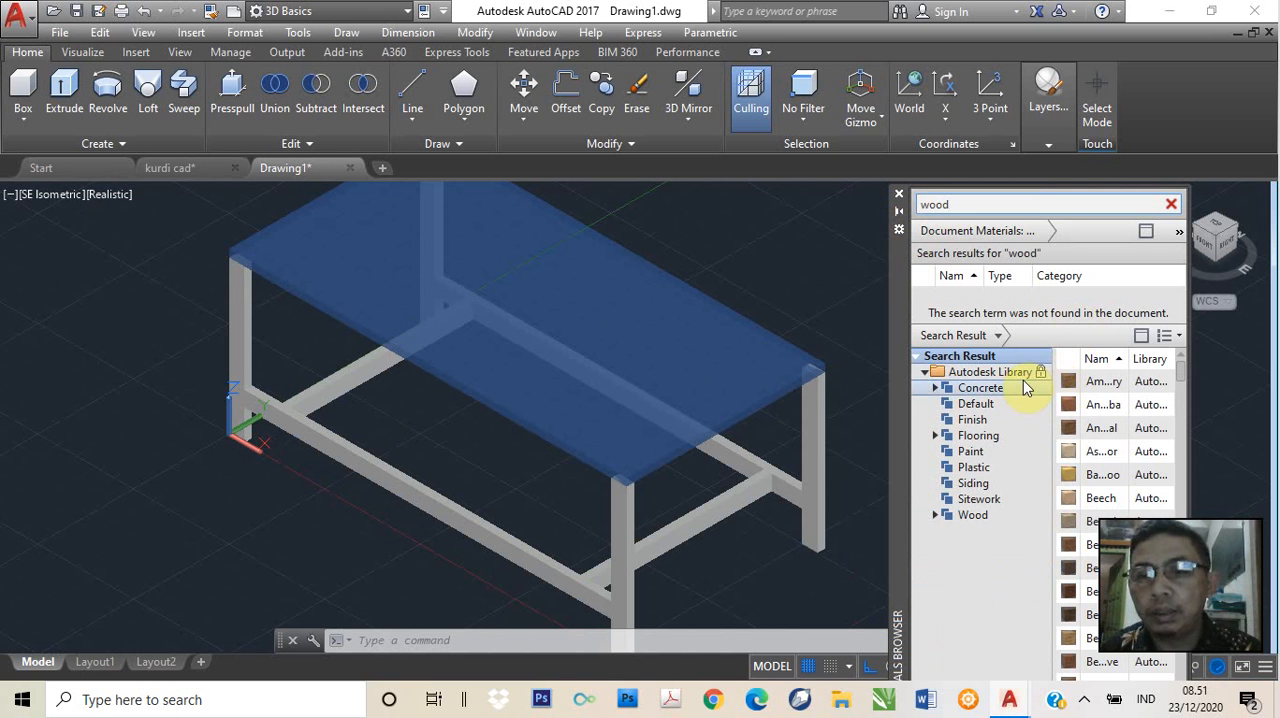
Try Bamboo and two brown wood materials from the search results on the nearest corner leg
mouse_move(1063, 385)
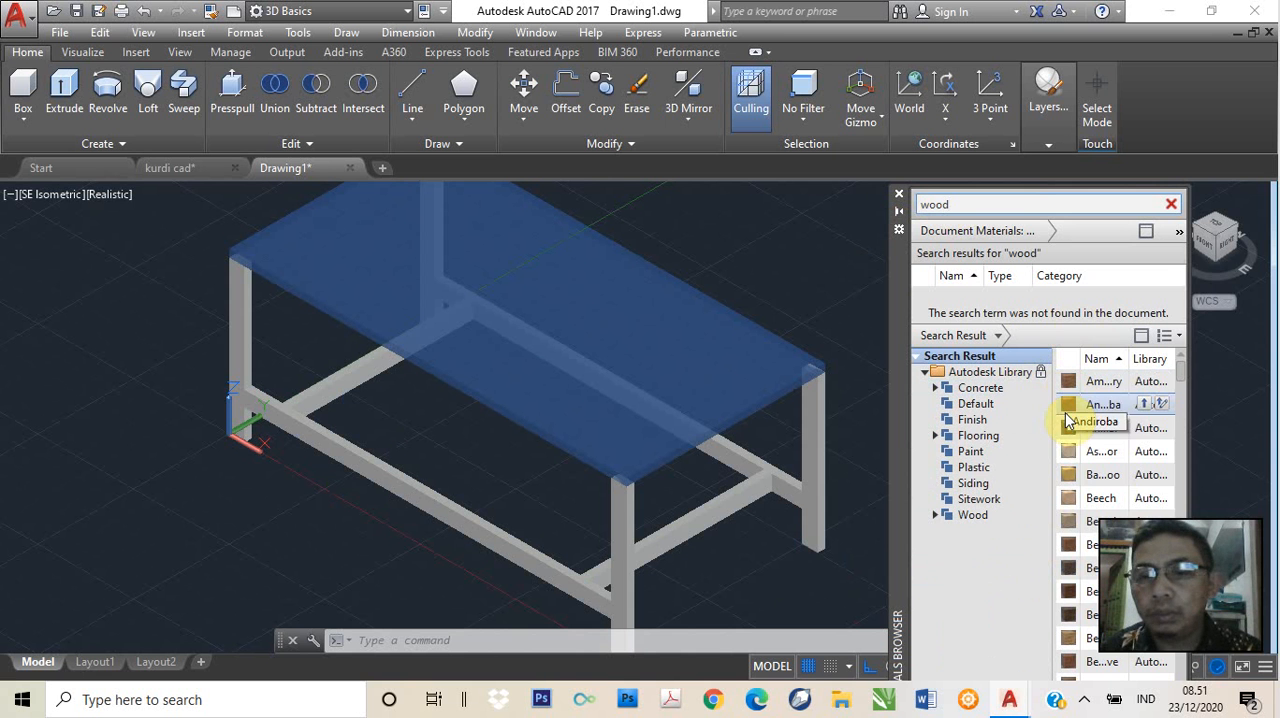
mouse_move(1078, 484)
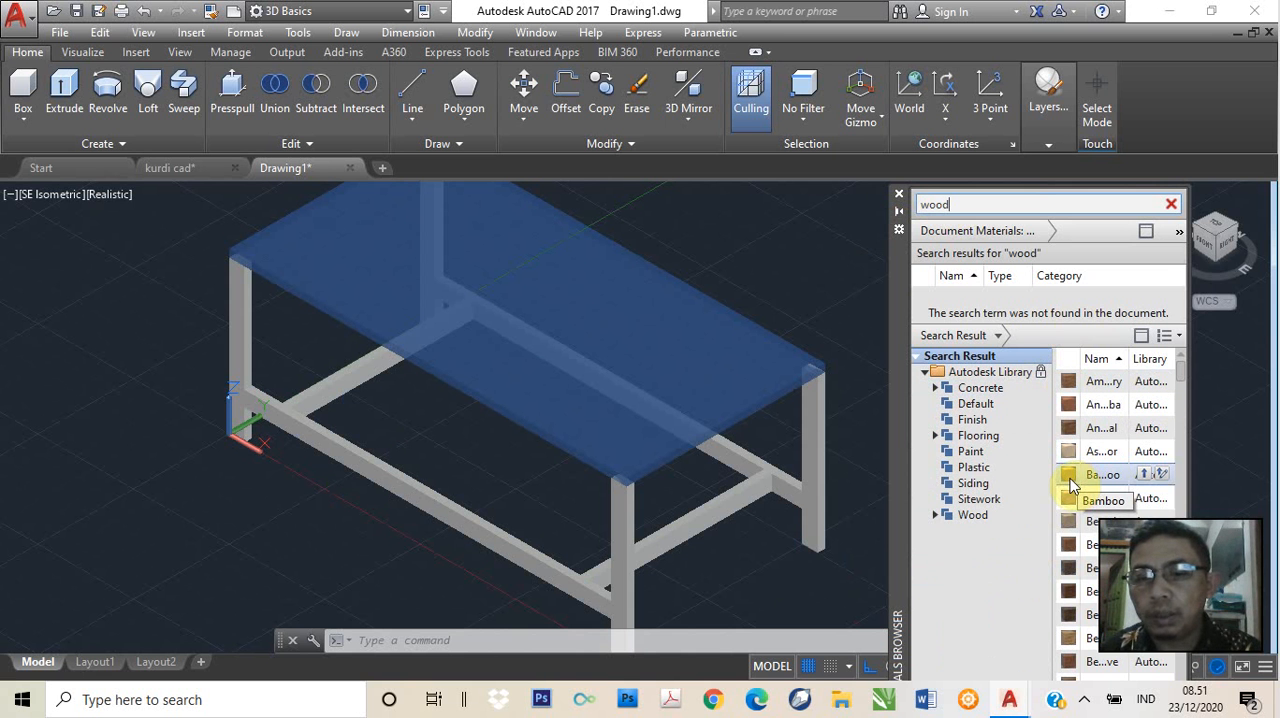
drag(1072, 484, 626, 571)
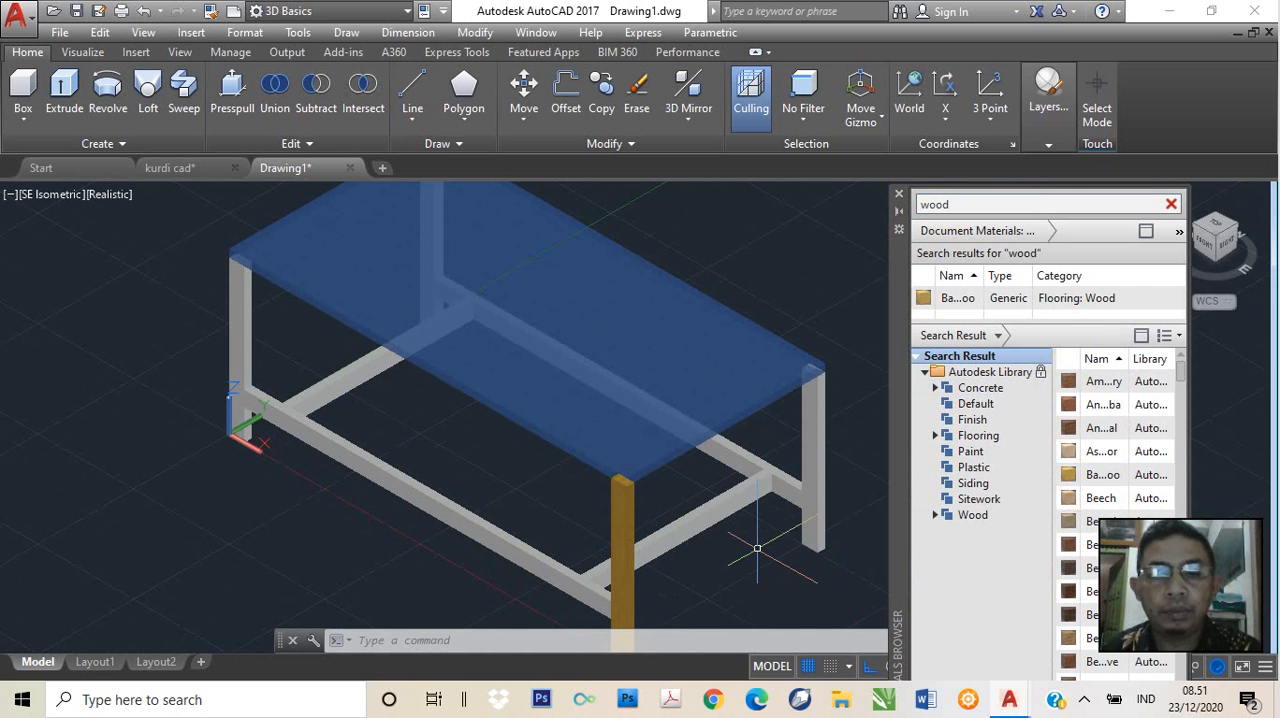
middle_drag(757, 548, 757, 496)
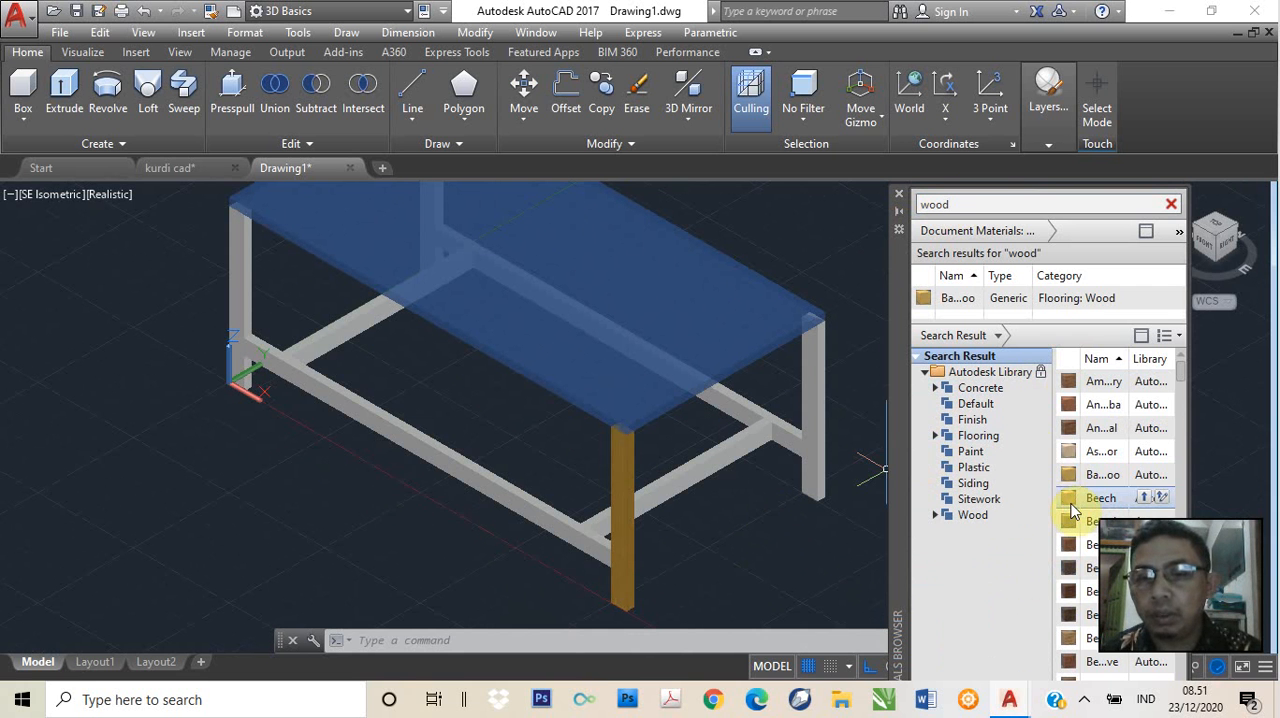
drag(1068, 553, 622, 556)
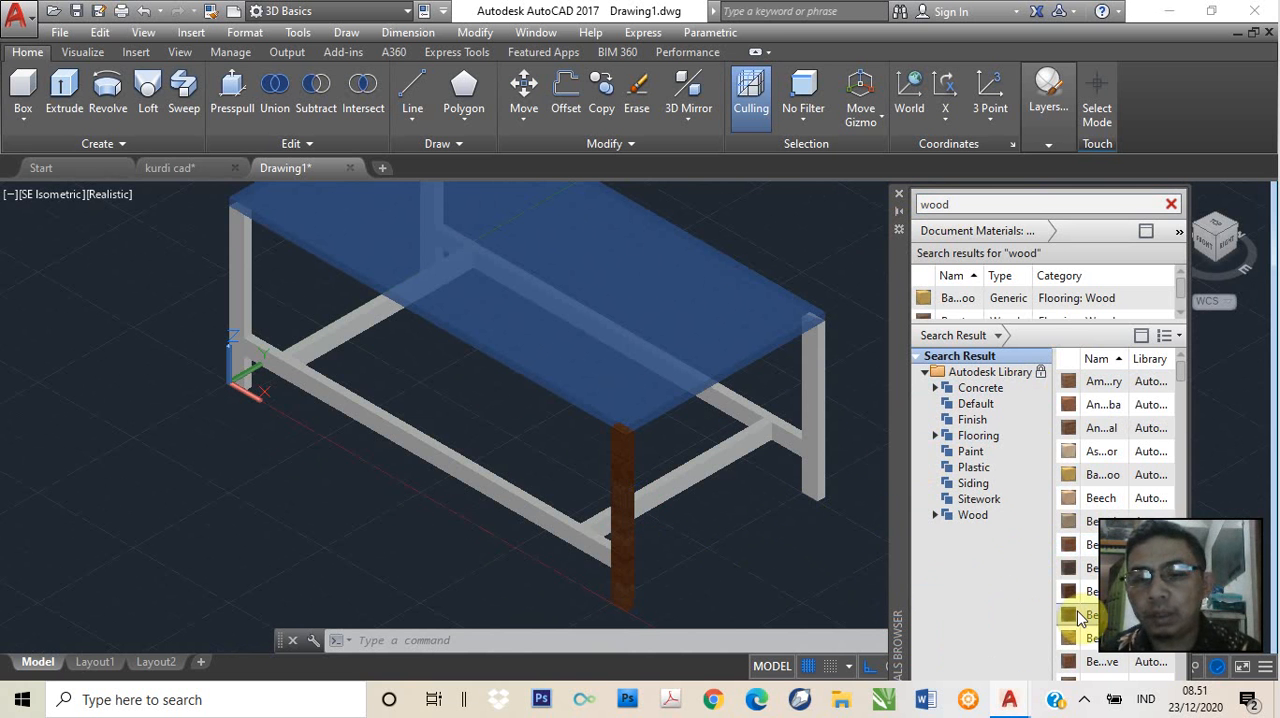
scroll(1088, 590, down, 3)
scroll(1090, 592, down, 4)
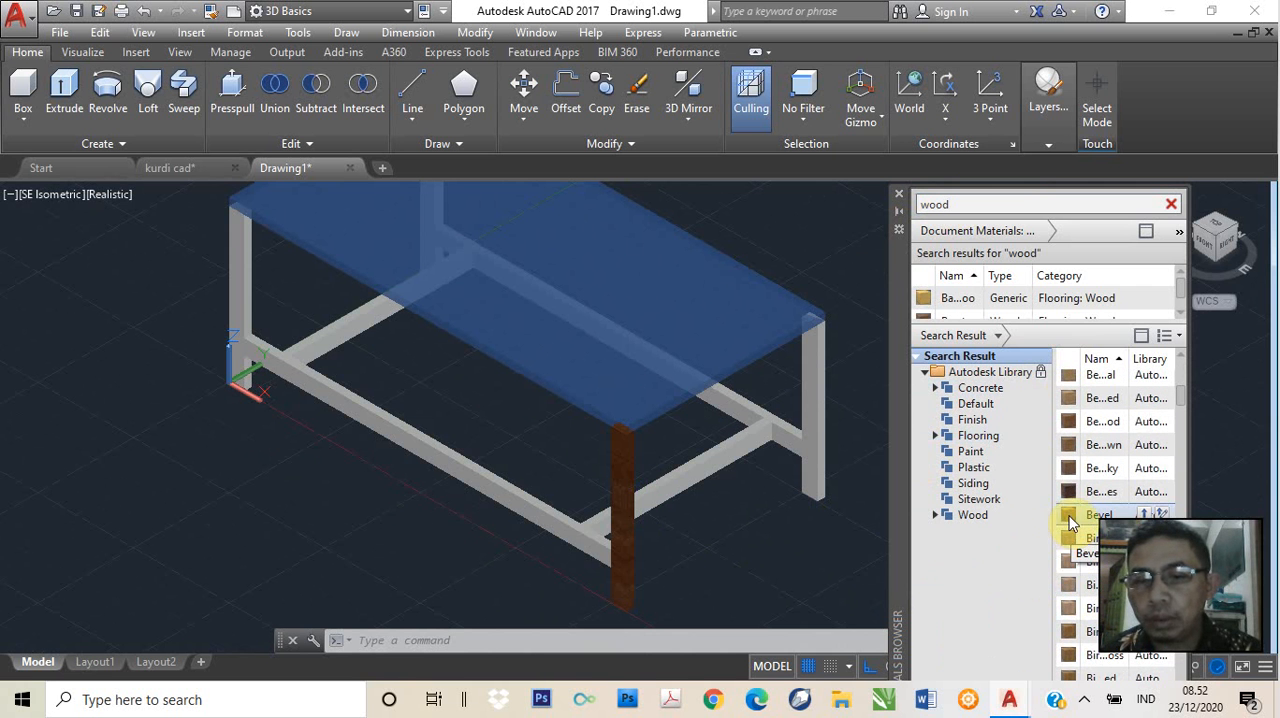
drag(1063, 516, 626, 521)
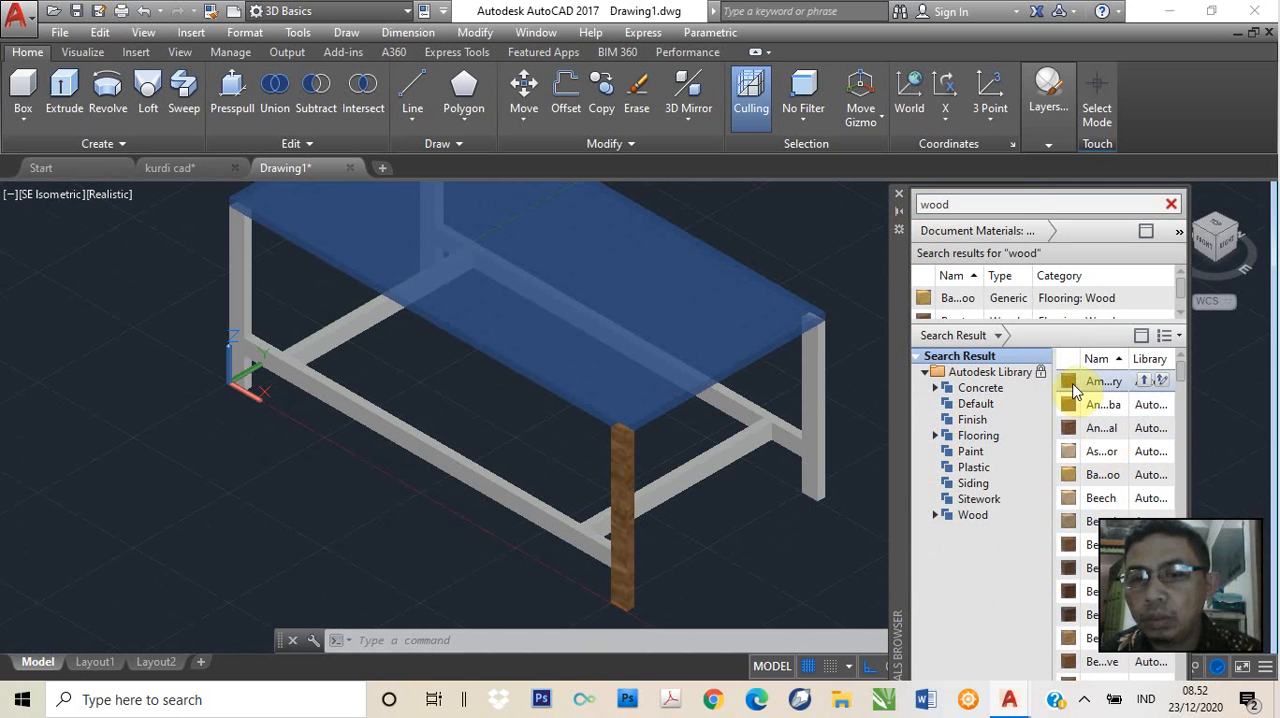
Apply the first wood flooring material in the search results to the nearest leg, the other leg at that end and the crosspiece between them
drag(1073, 390, 630, 495)
scroll(800, 480, up, 2)
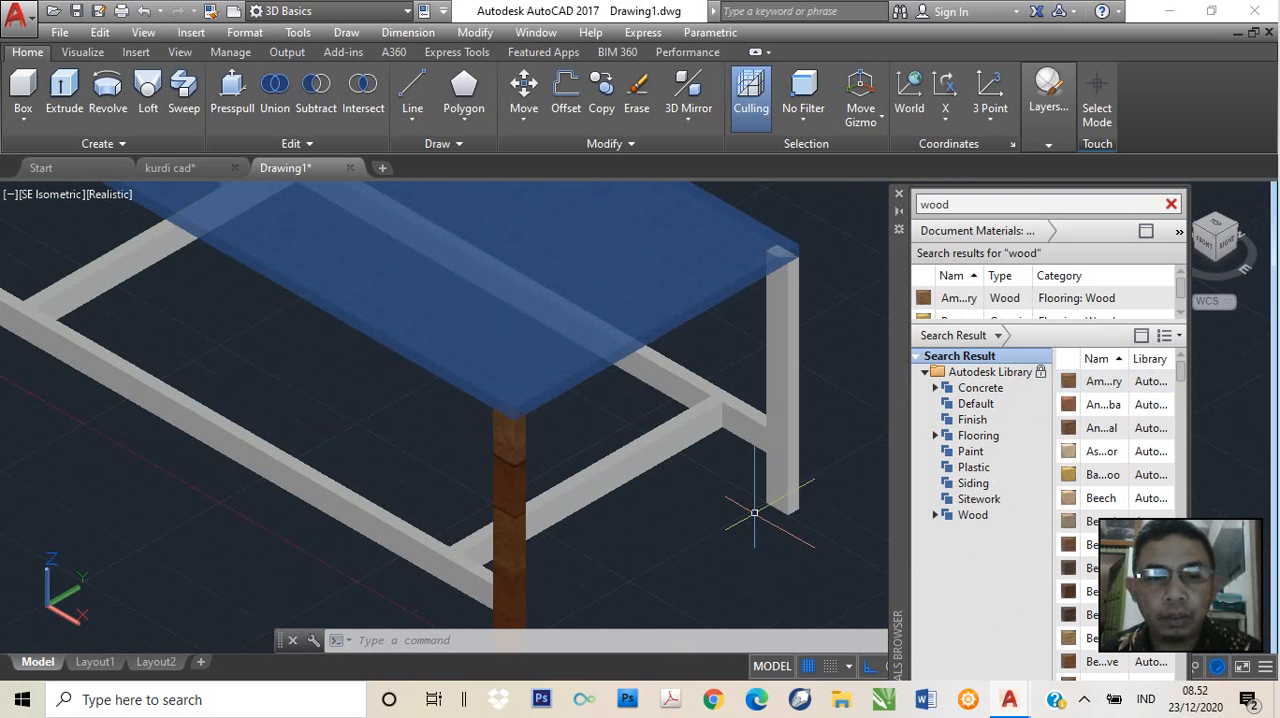
click(1070, 385)
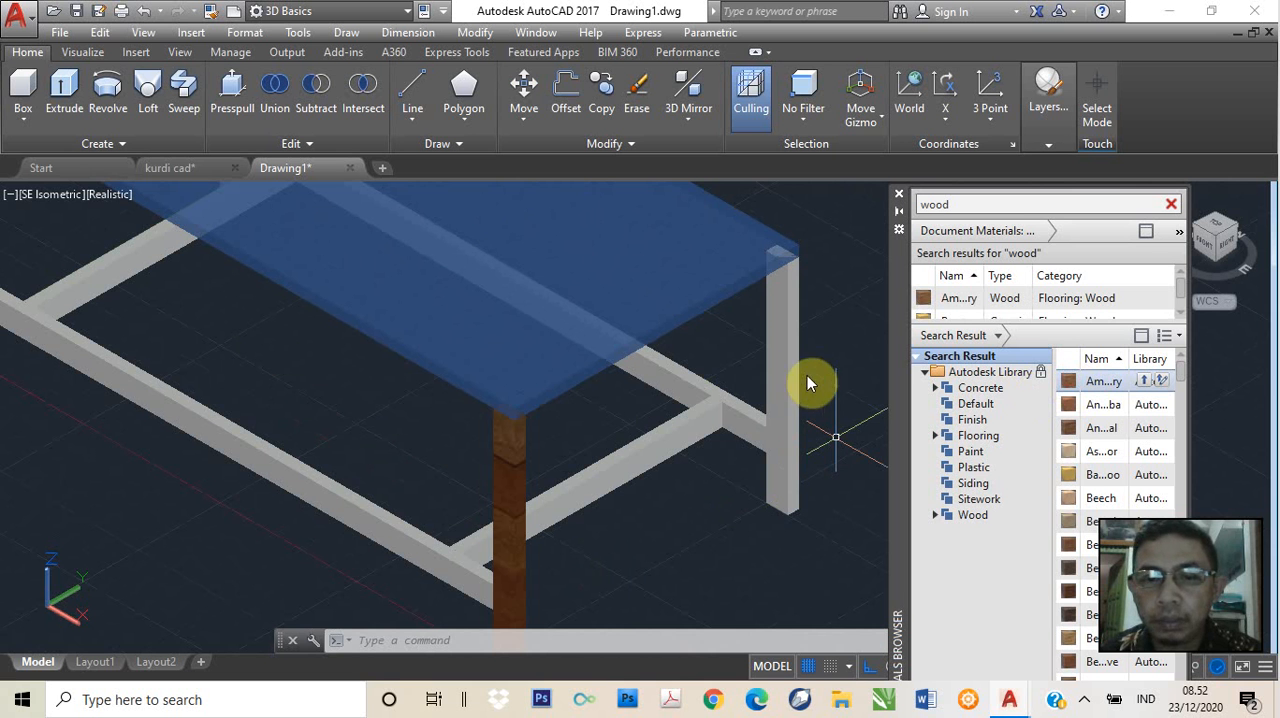
drag(783, 376, 795, 372)
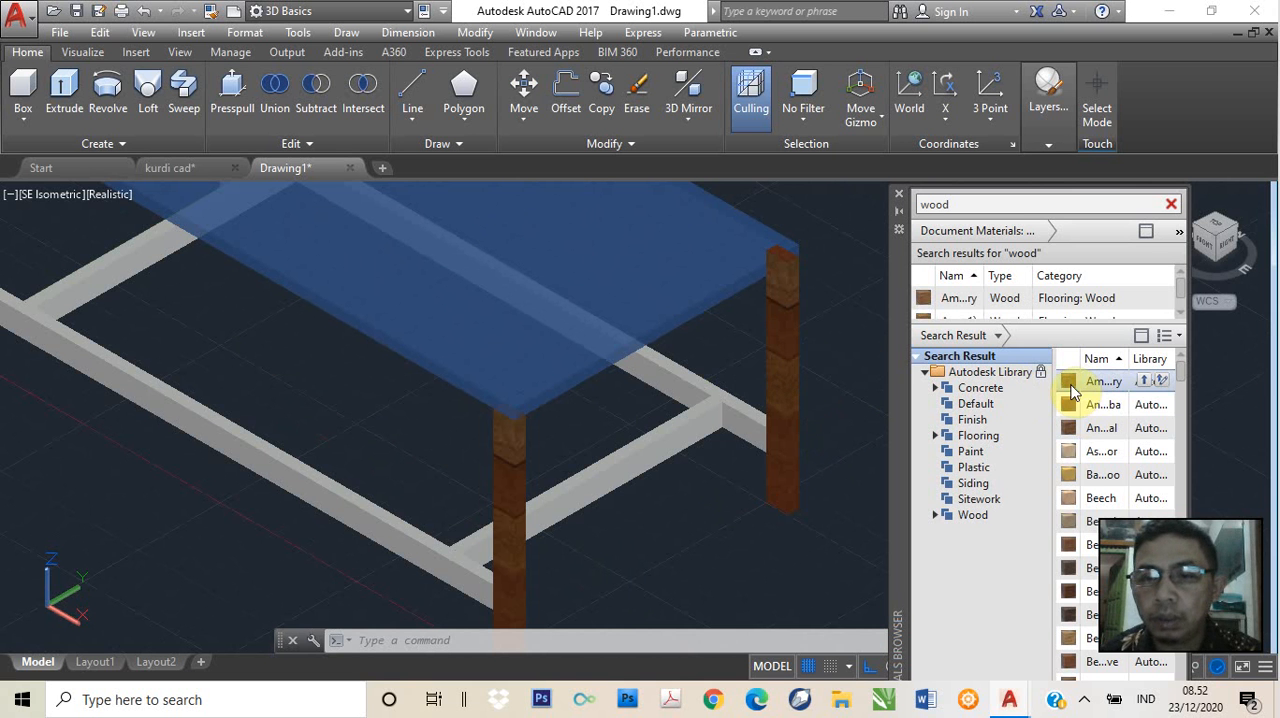
drag(670, 445, 666, 443)
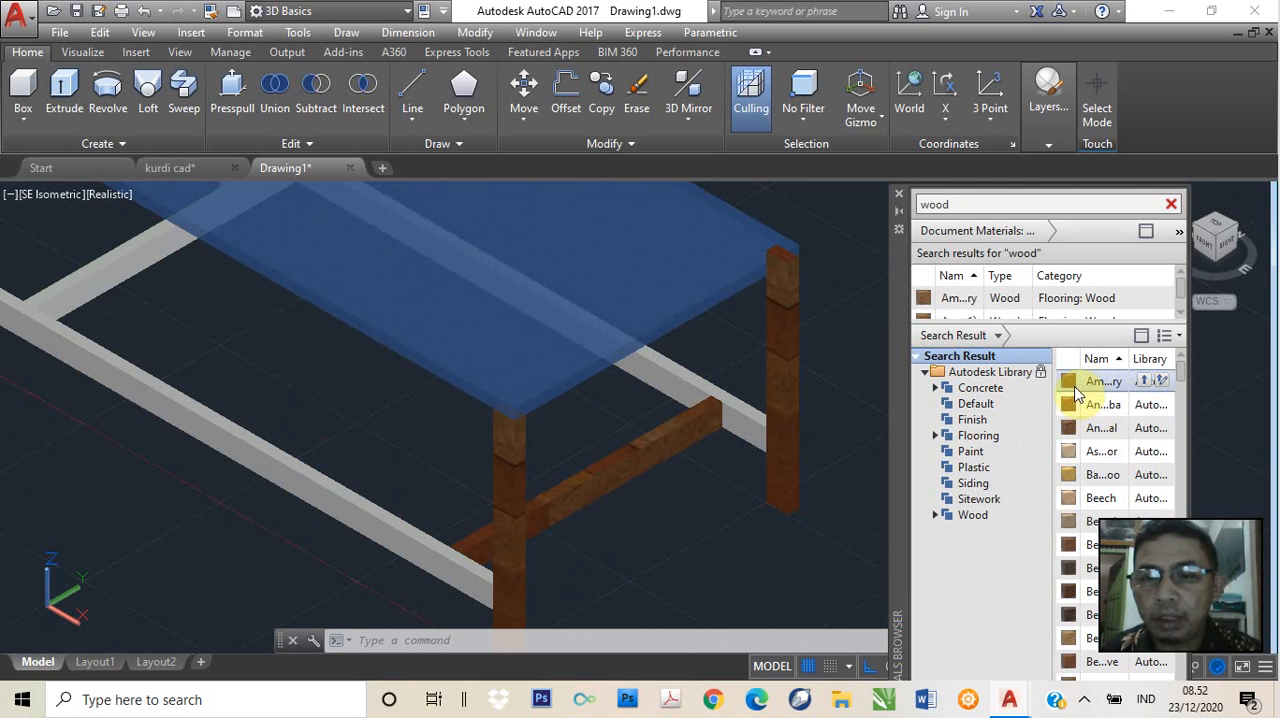
Apply the first wood flooring material in the search results to both long rails, the far crosspiece and the front leg at the far end
drag(1070, 382, 737, 414)
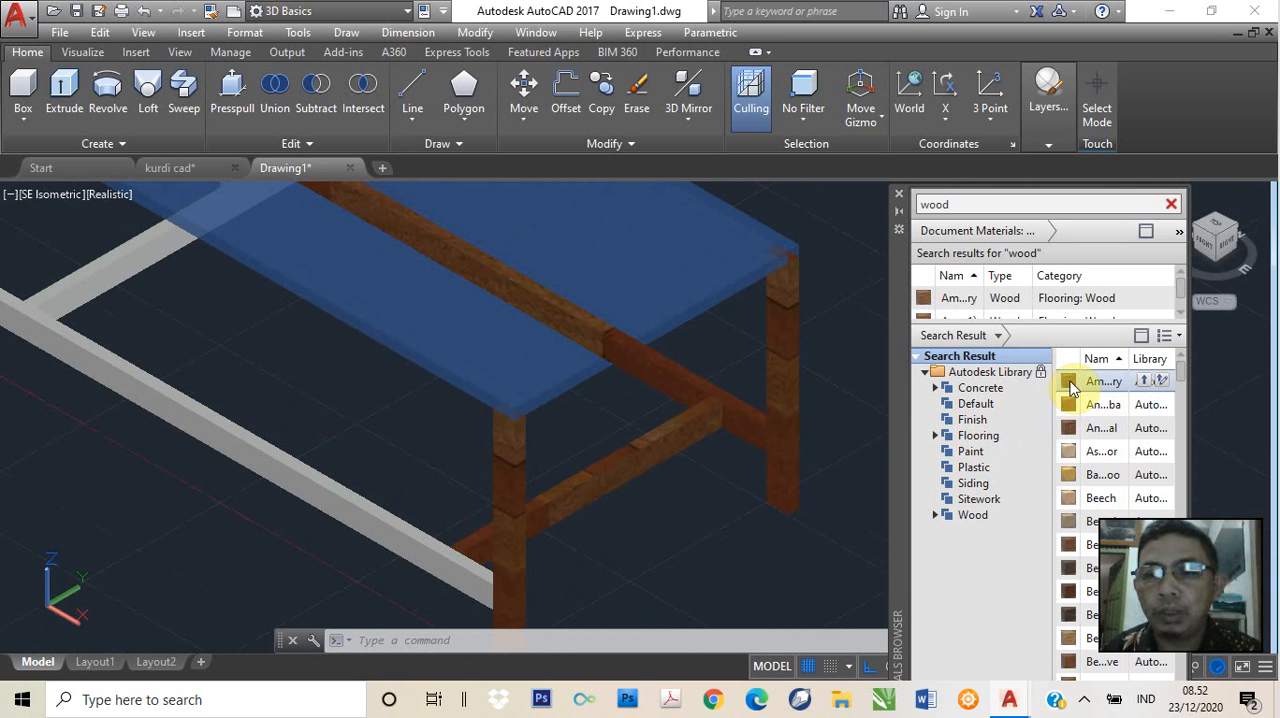
drag(1070, 386, 380, 534)
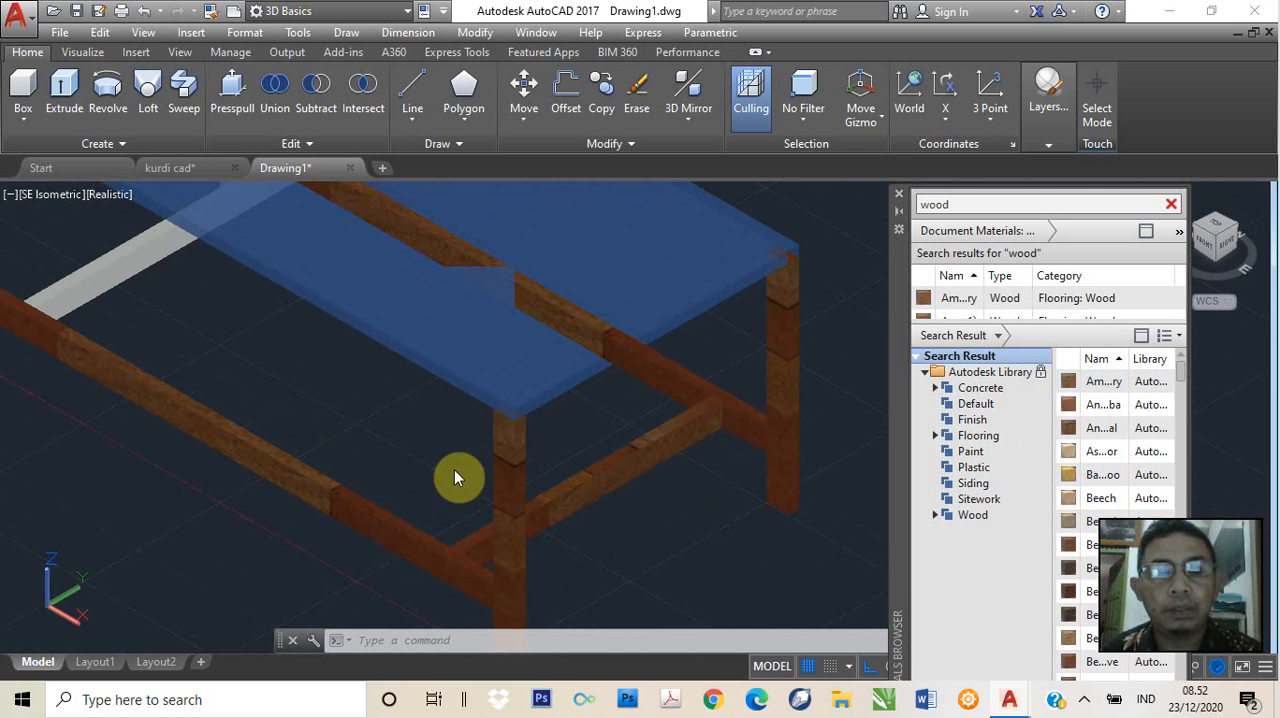
scroll(454, 469, down, 3)
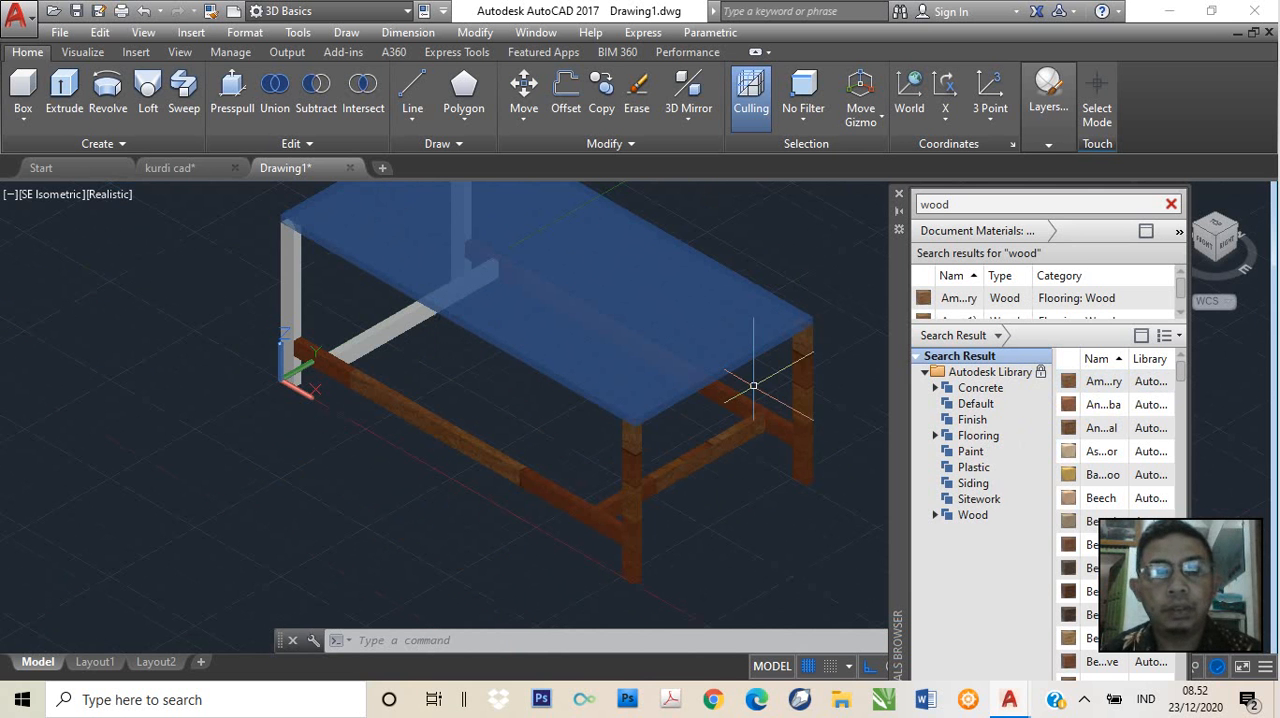
drag(1070, 390, 368, 338)
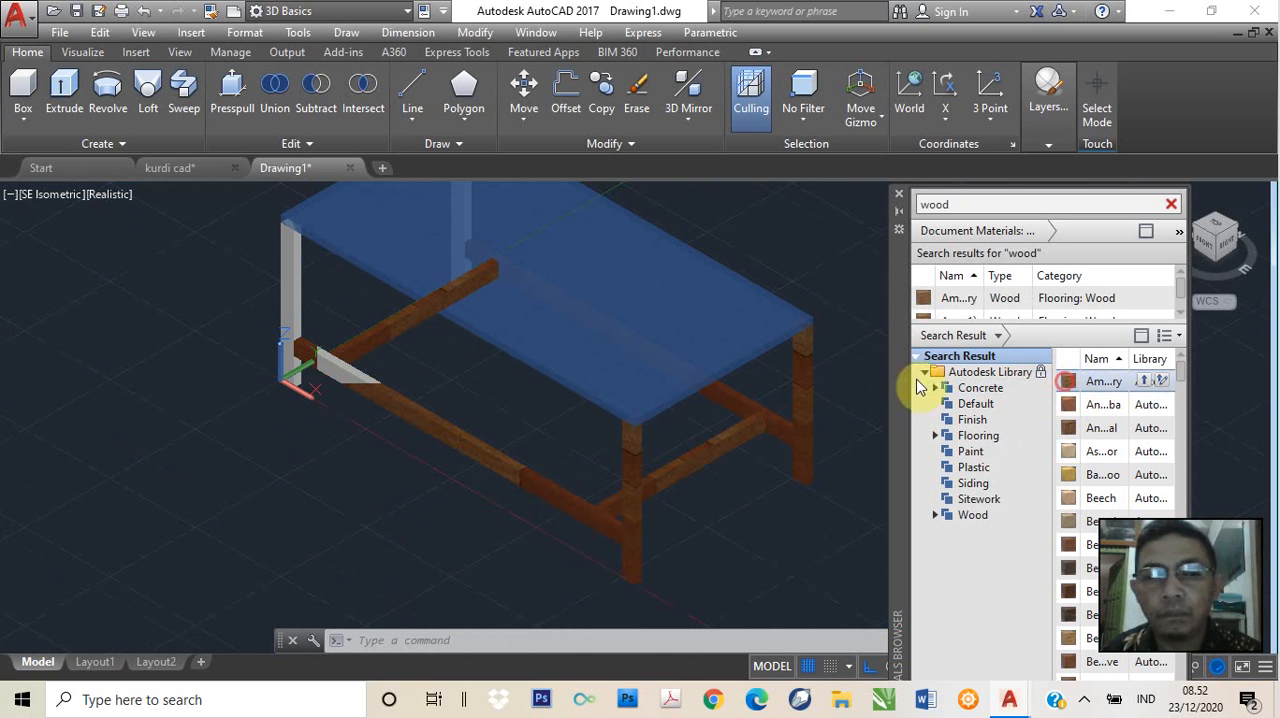
drag(919, 388, 286, 306)
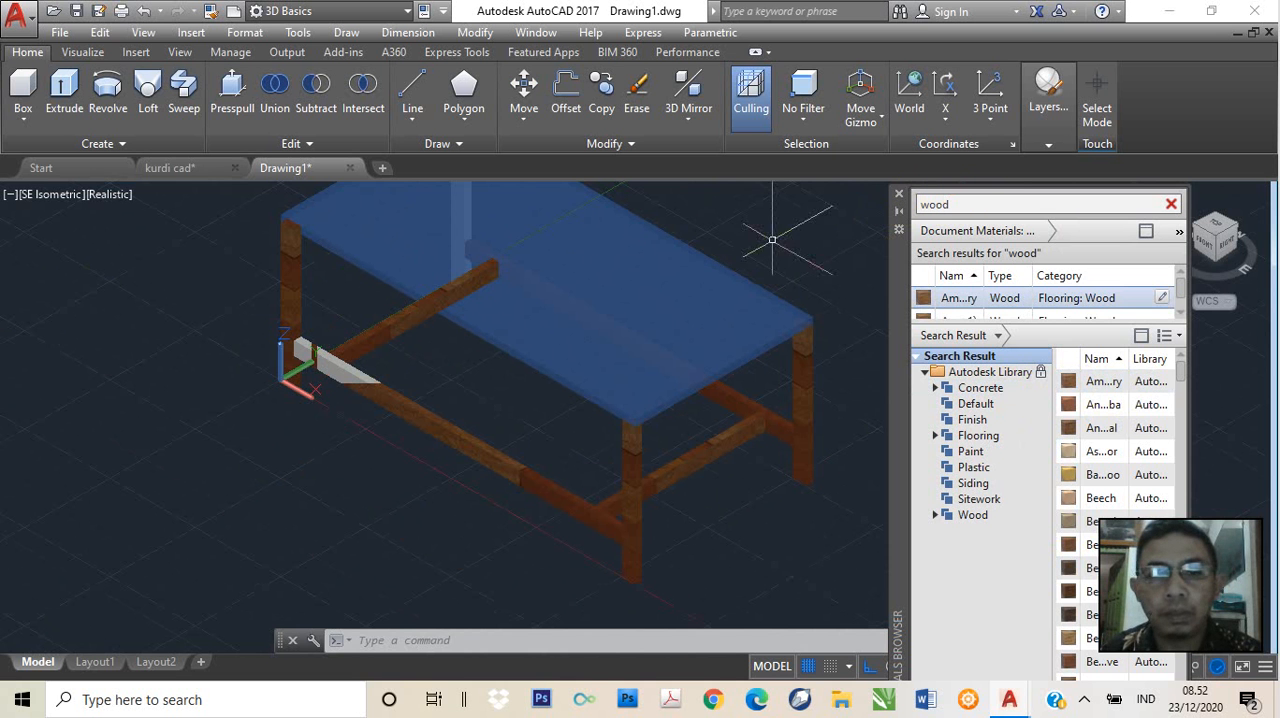
middle_drag(552, 300, 403, 415)
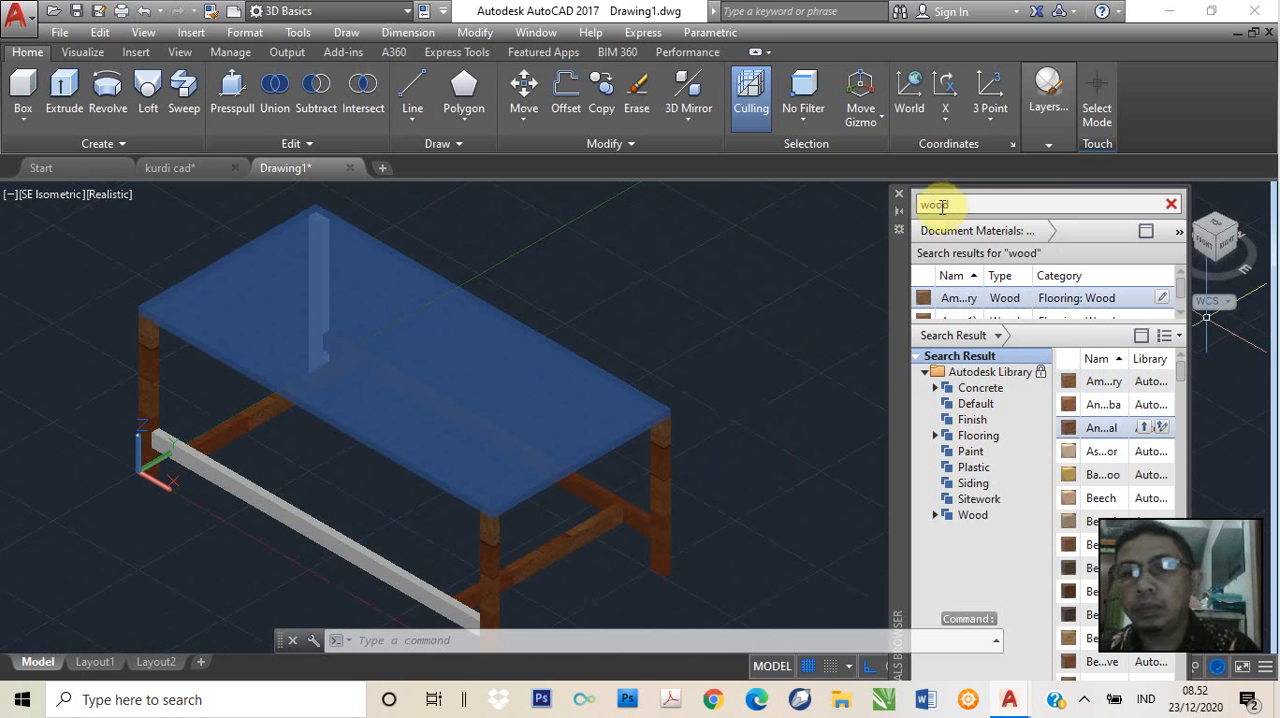
click(897, 216)
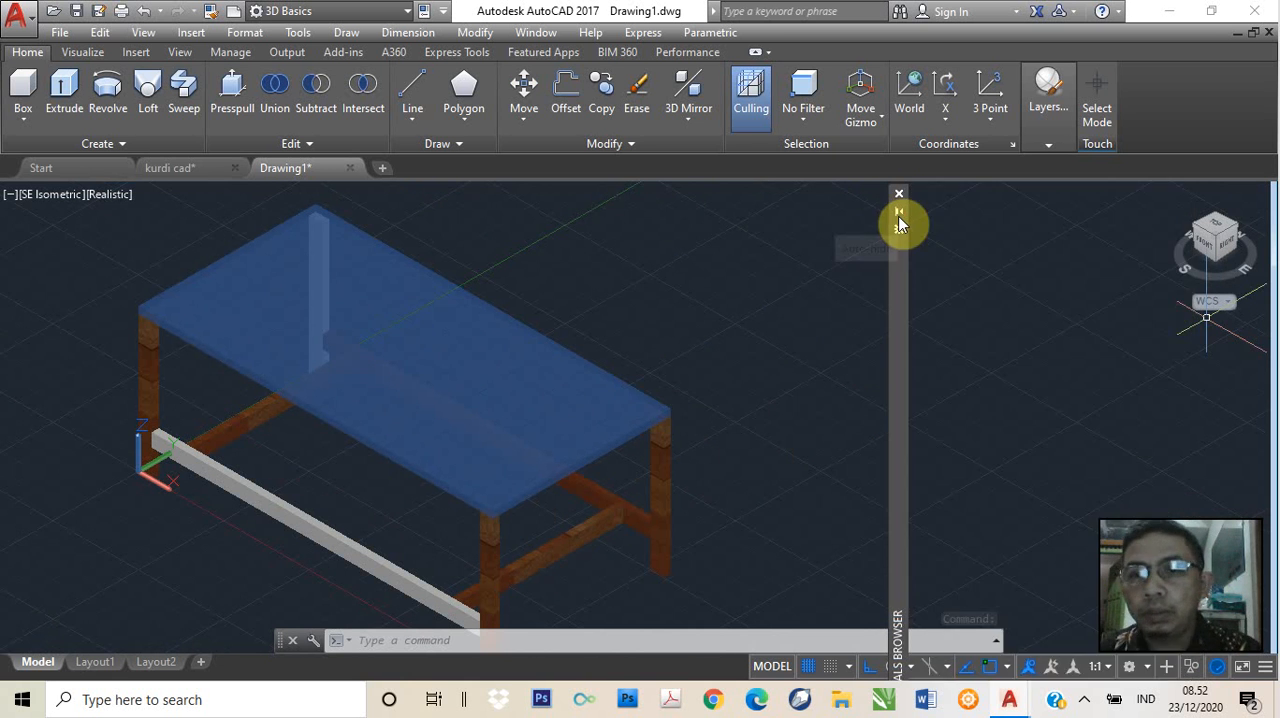
scroll(1055, 543, down, 4)
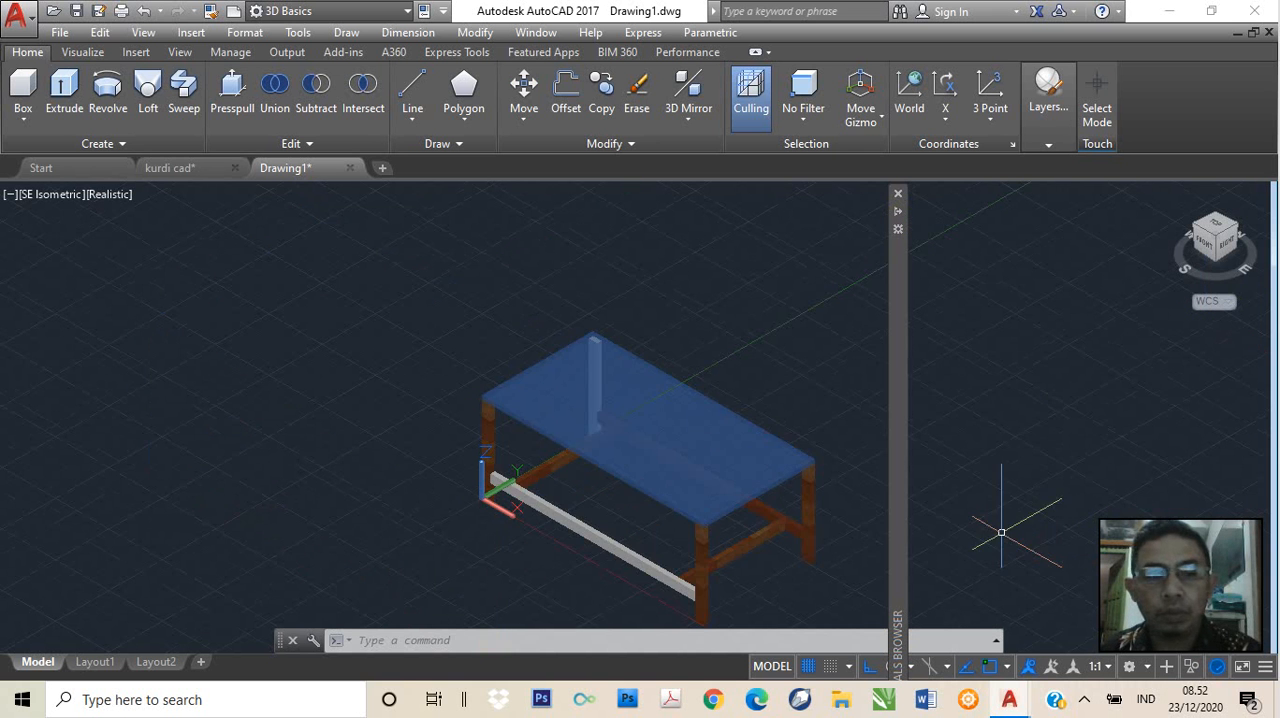
scroll(691, 490, up, 3)
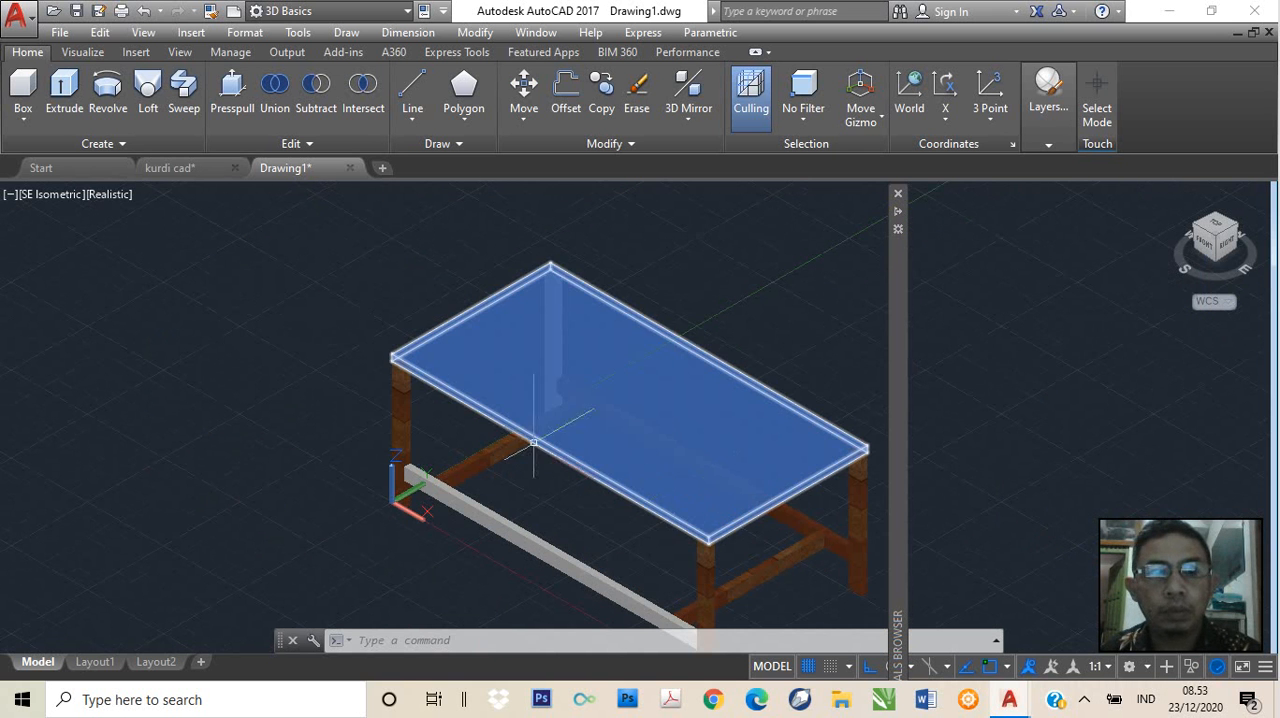
click(1228, 313)
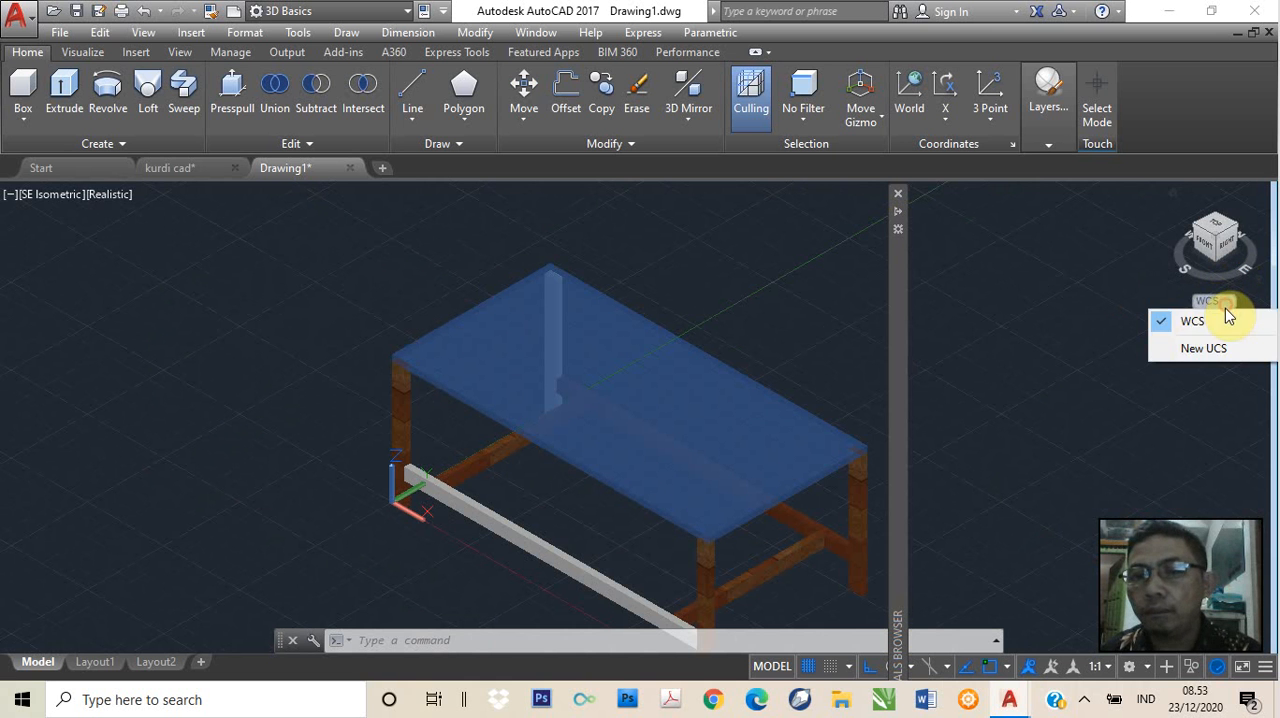
click(1191, 347)
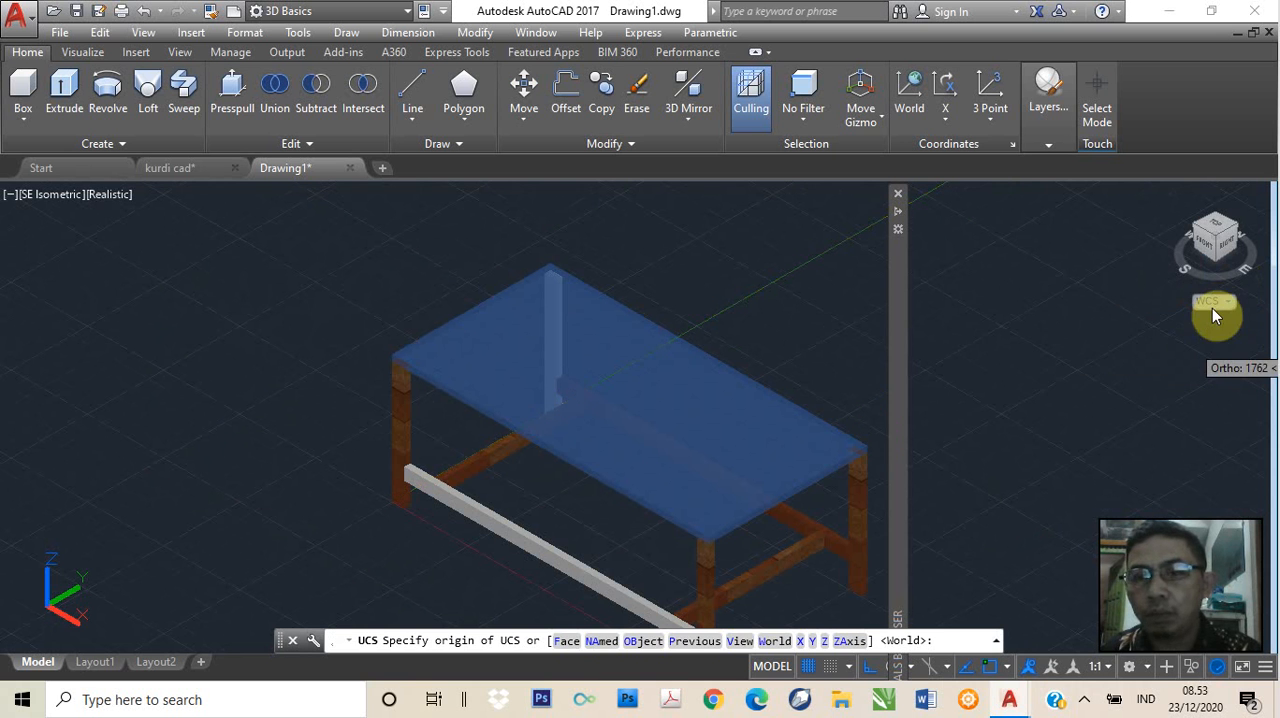
click(1217, 306)
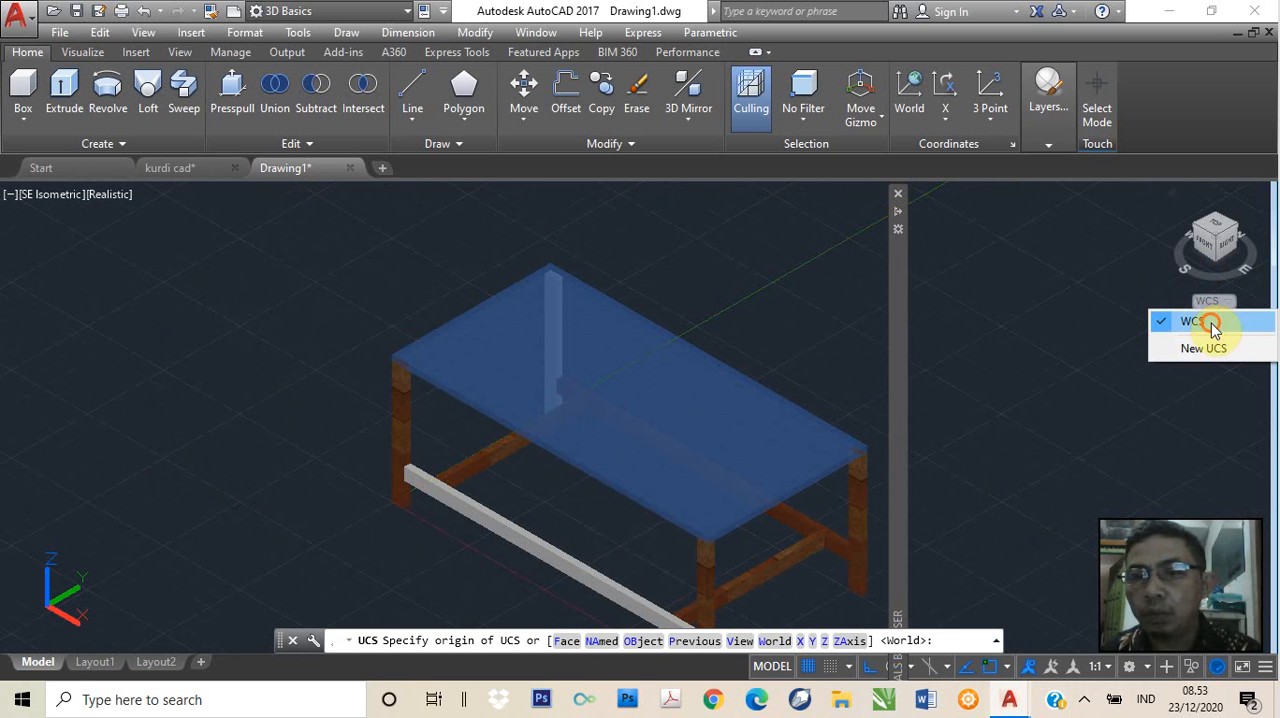
click(1211, 321)
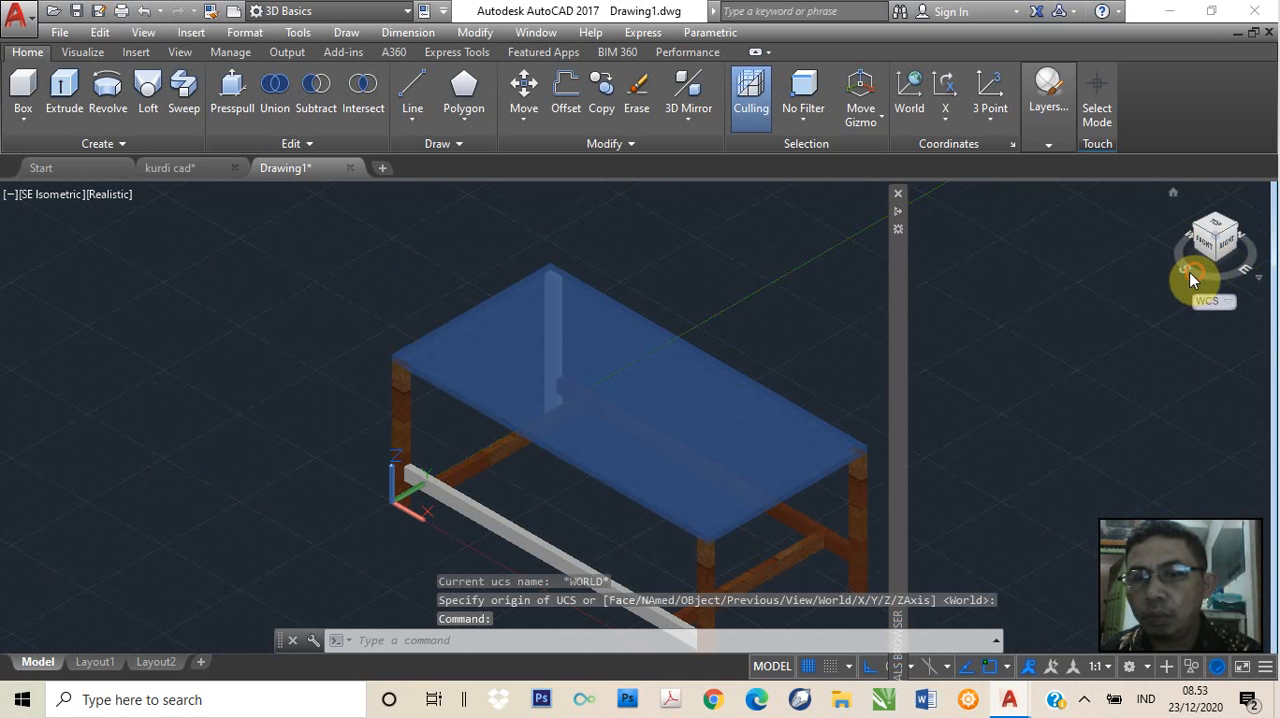
Reapply the first wood flooring material in the search results to the front long rail
drag(1189, 272, 1249, 274)
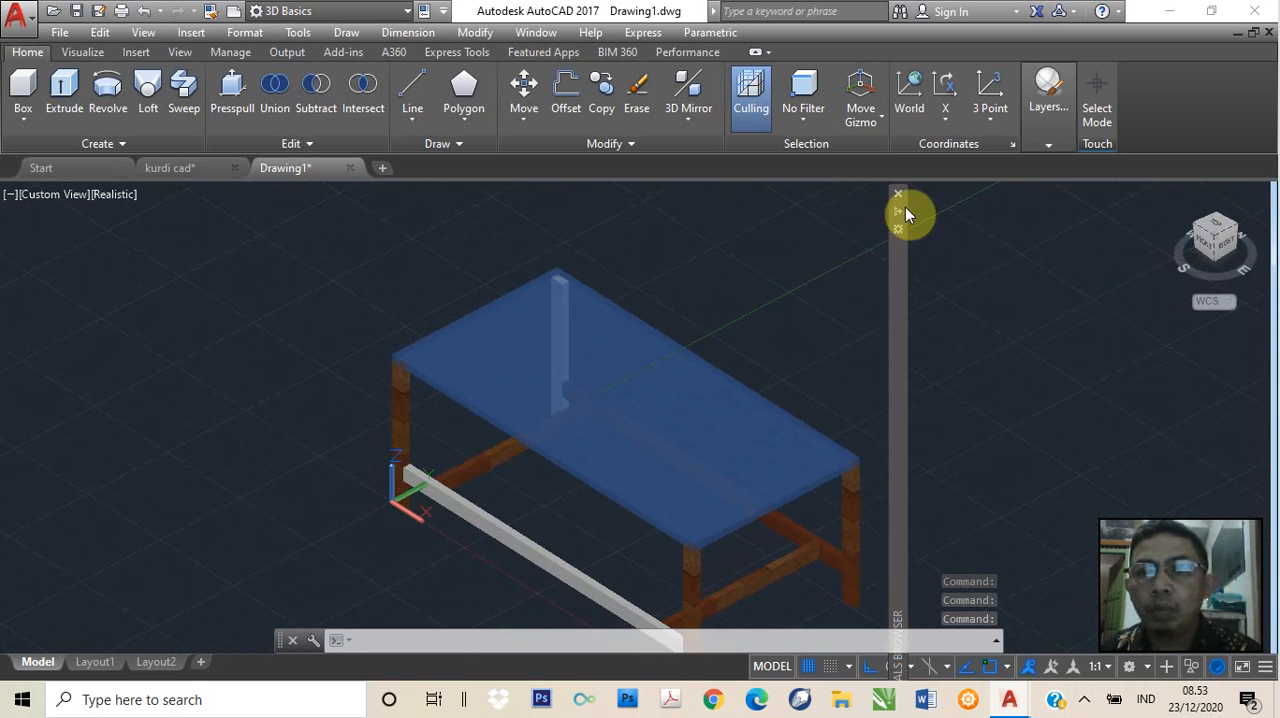
mouse_move(899, 211)
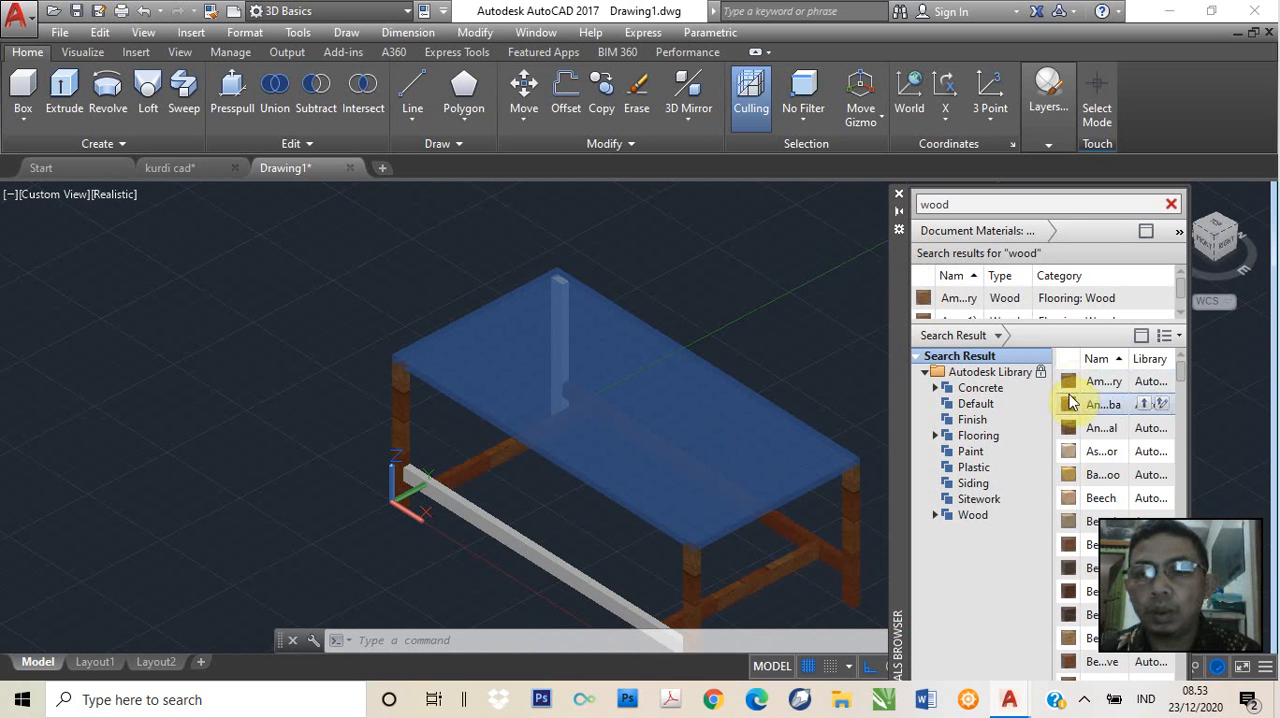
drag(547, 549, 530, 551)
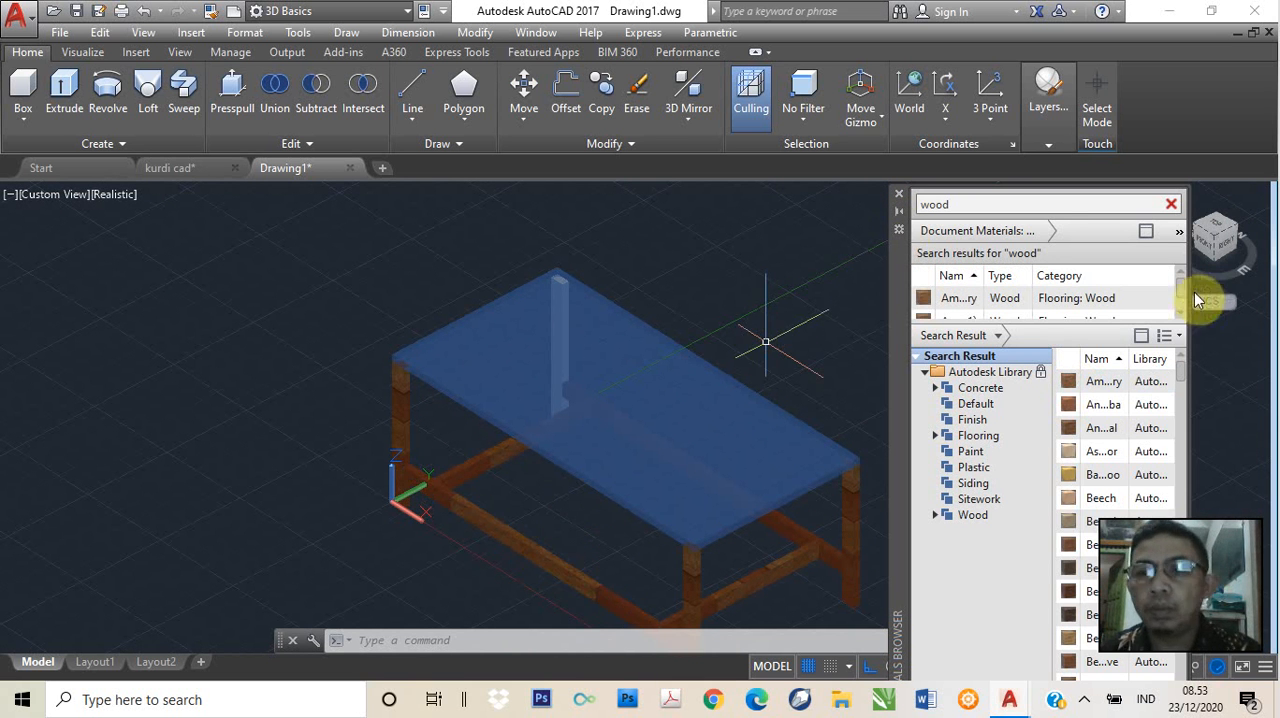
Apply the same wood flooring material to the remaining white leg from the Back view and return to the SE Isometric view
click(1231, 250)
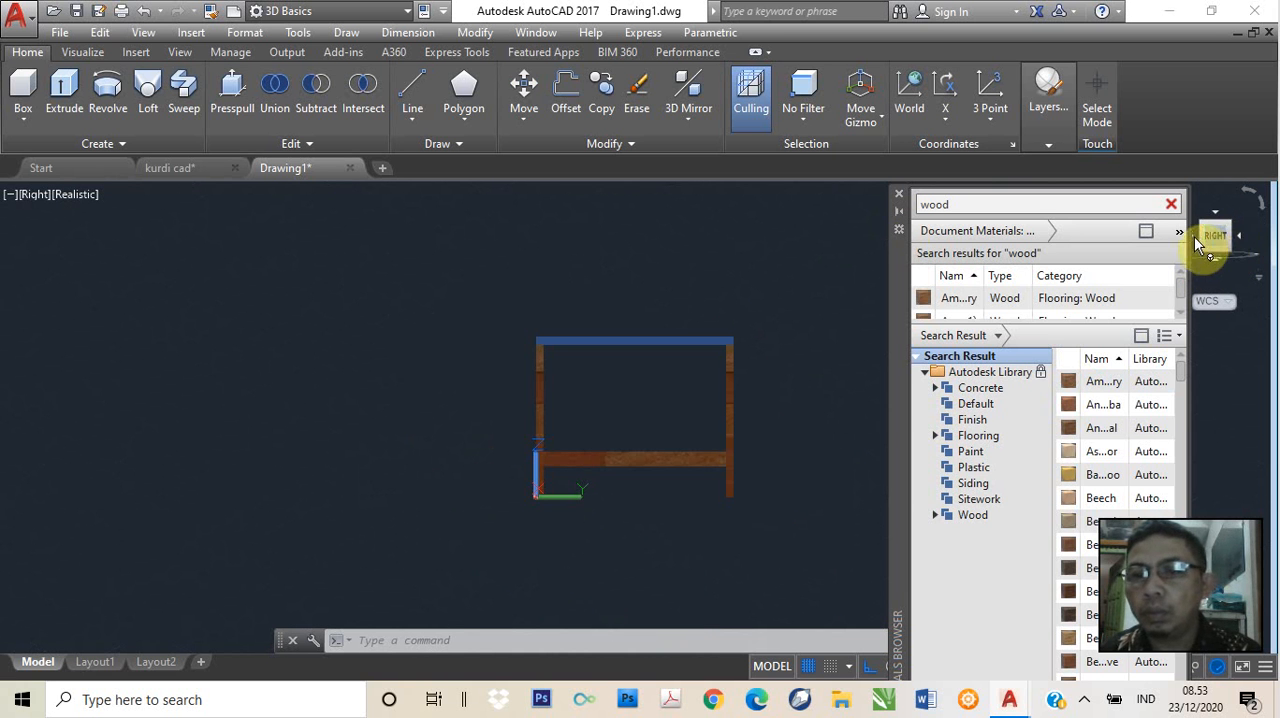
click(1241, 240)
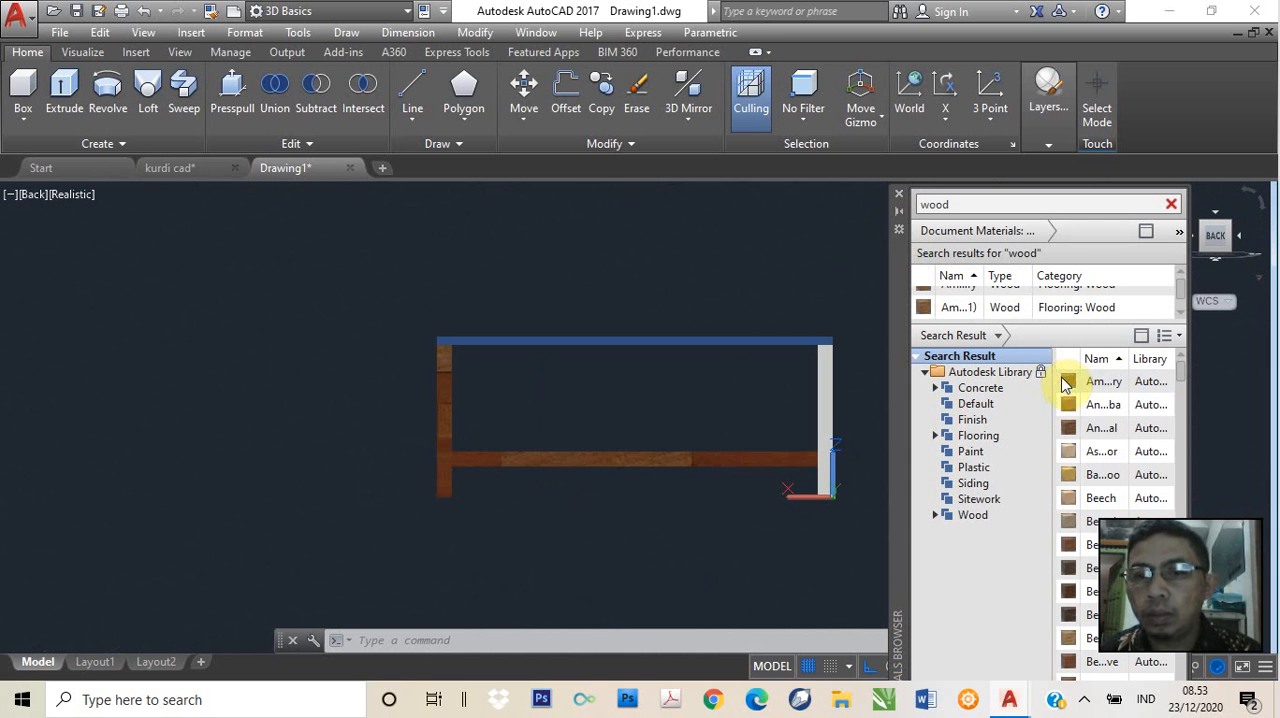
drag(825, 405, 827, 403)
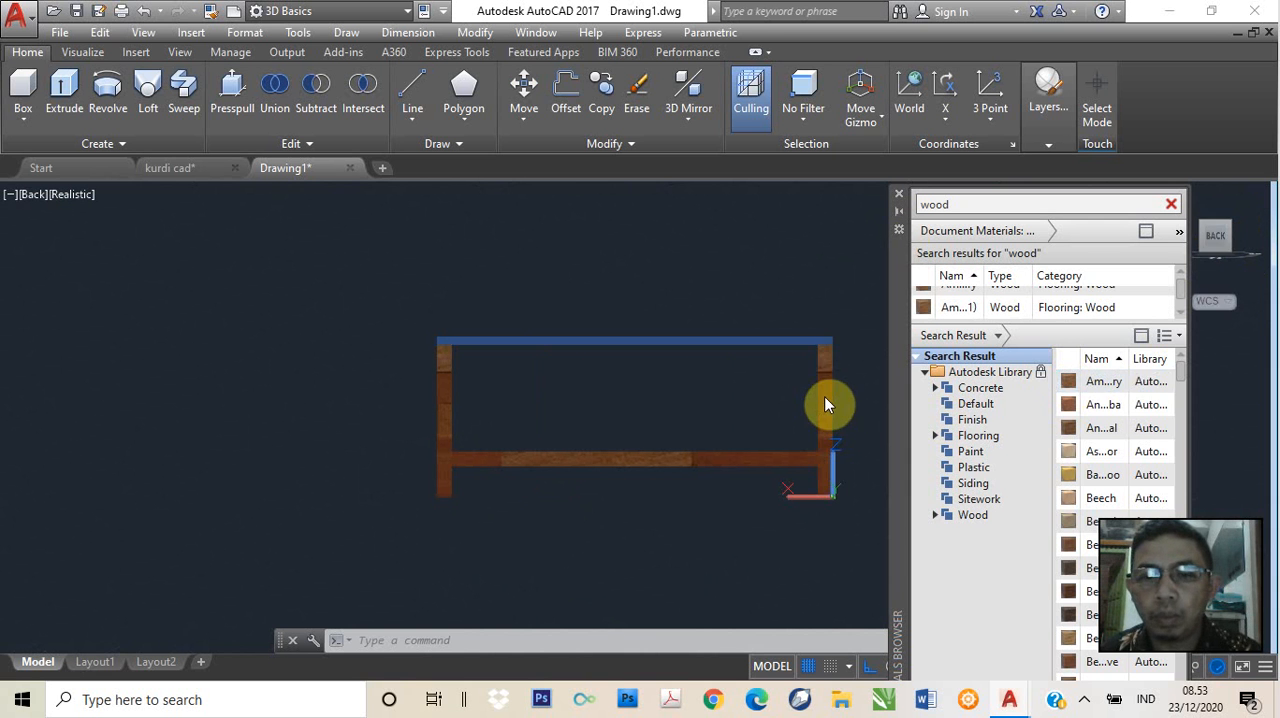
click(32, 195)
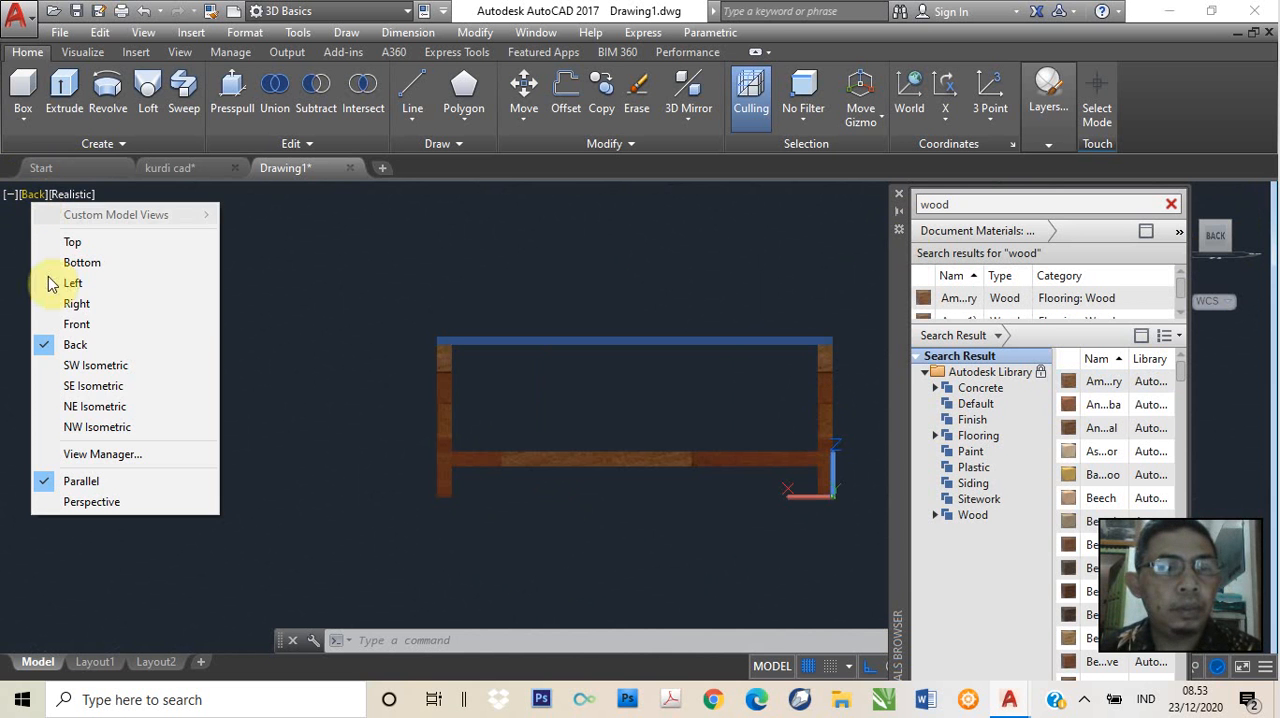
click(45, 385)
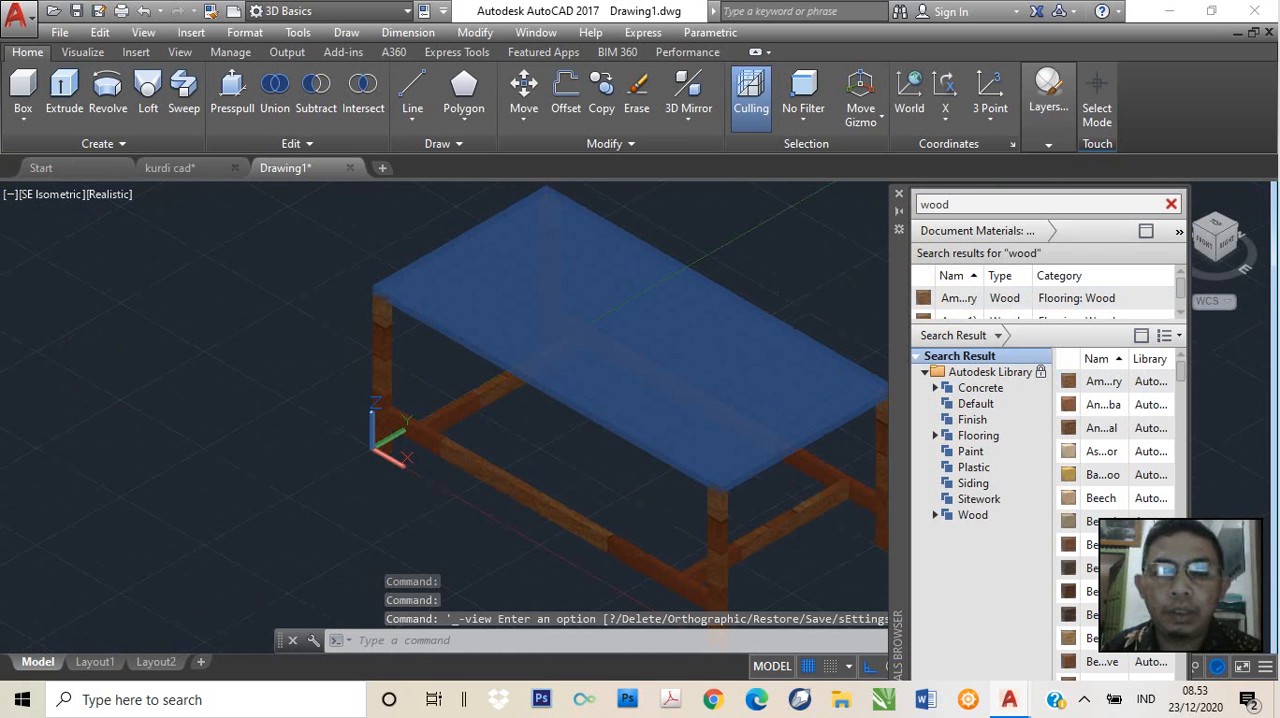
middle_drag(806, 309, 664, 303)
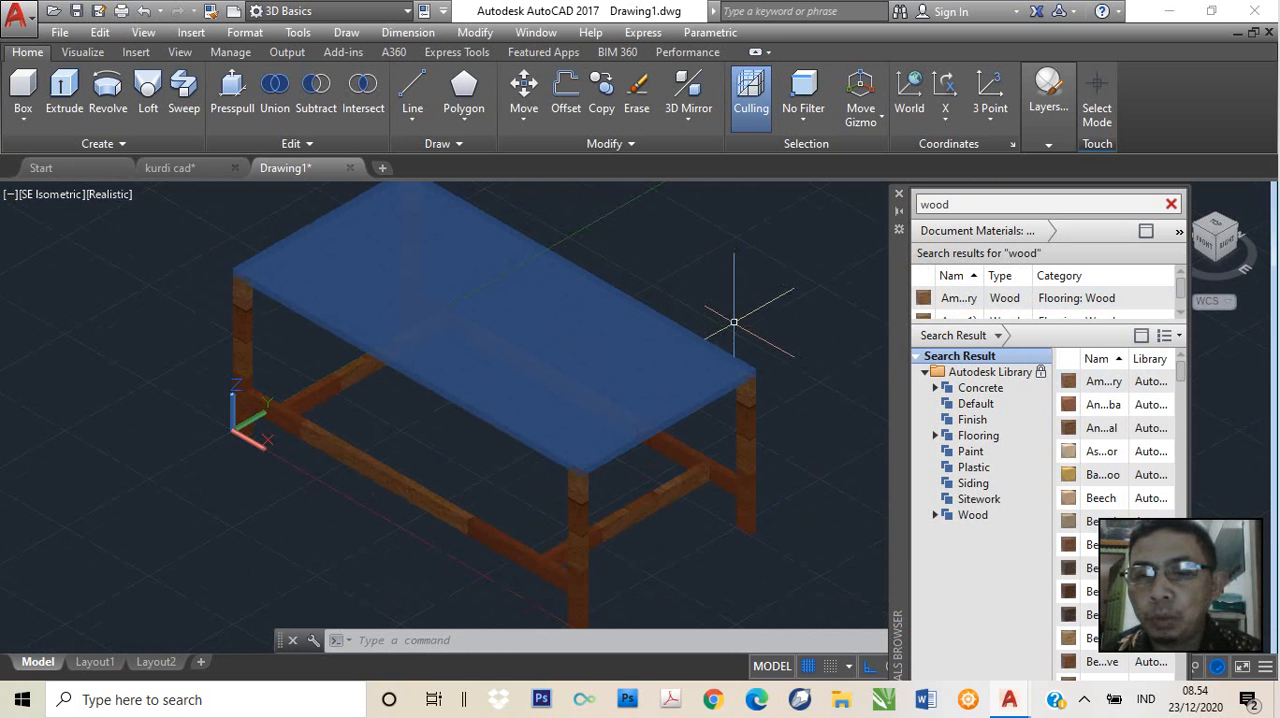
Try the first material of the Plastic category on the tabletop
click(973, 468)
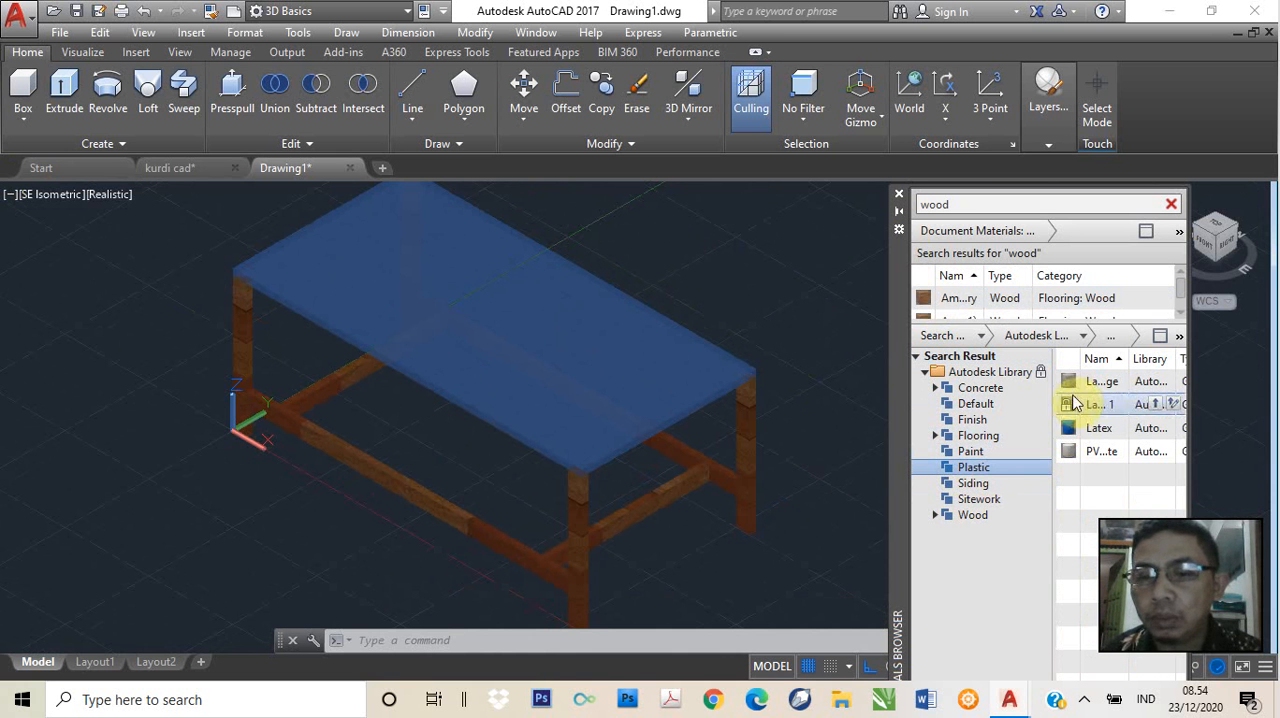
drag(1078, 385, 545, 350)
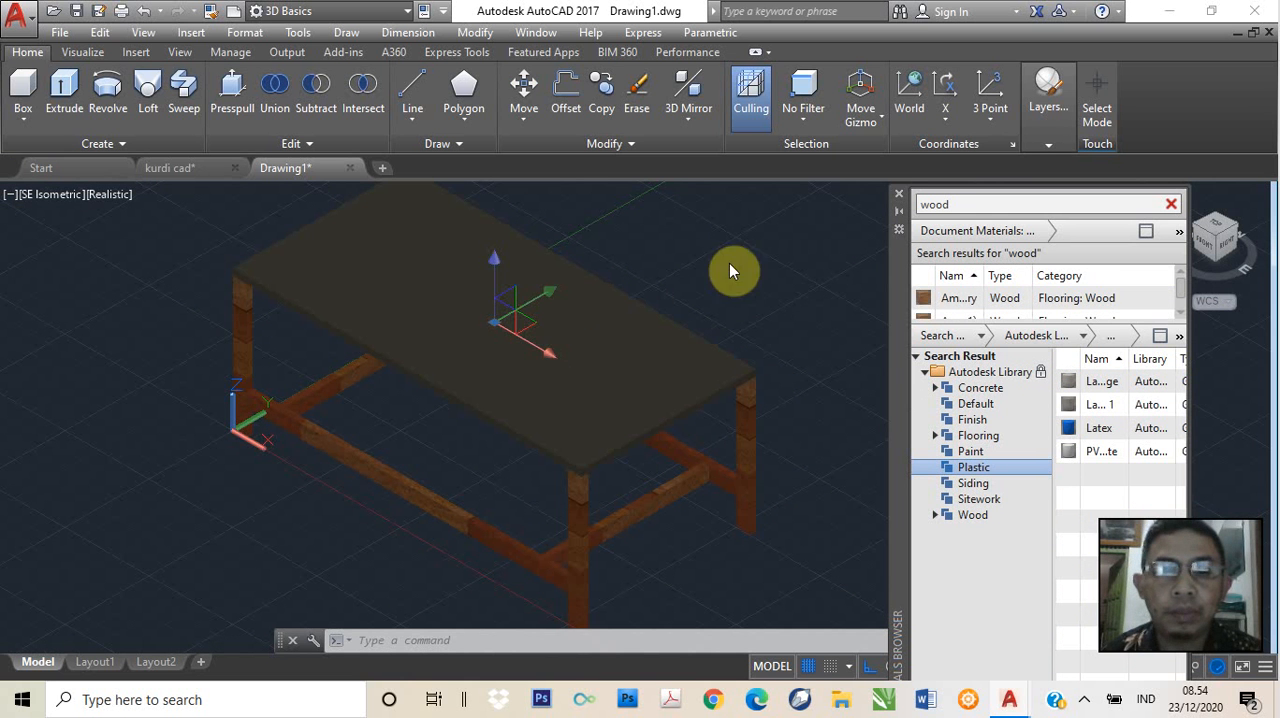
Try materials of the Wood category on the tabletop, starting with the first, and settle on the tenth, a brown grained wood
click(972, 515)
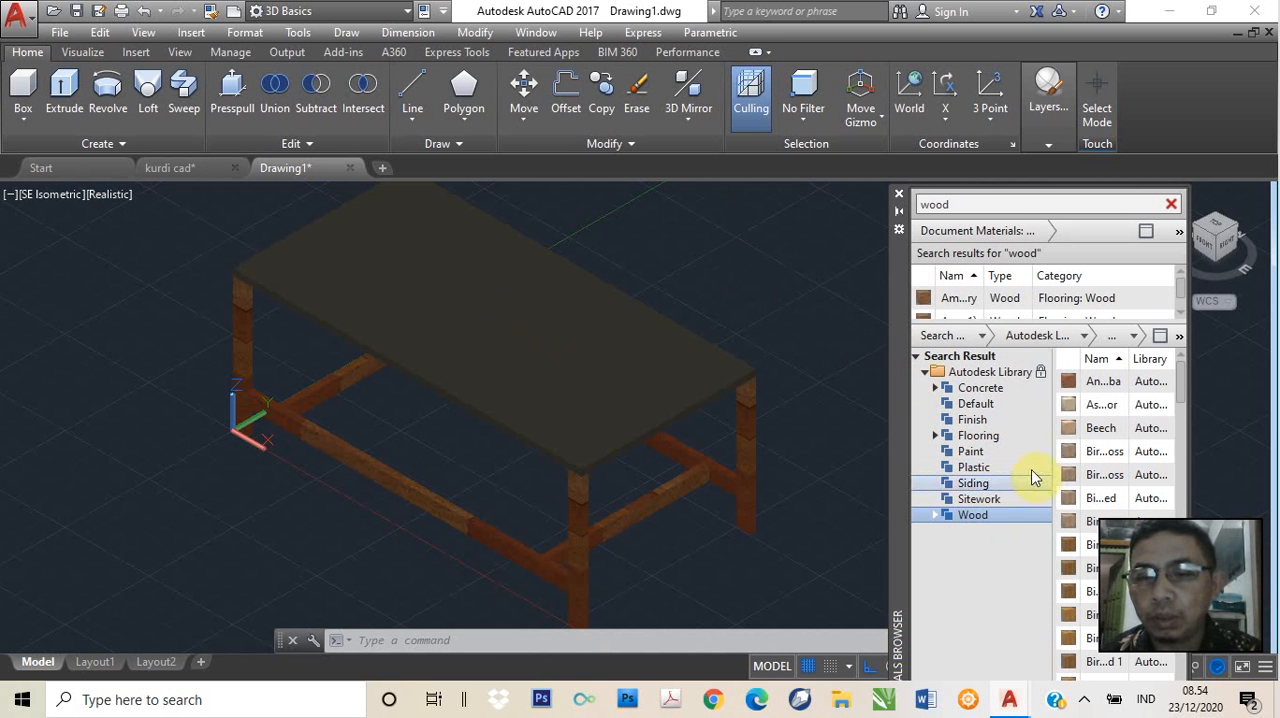
drag(1081, 386, 600, 371)
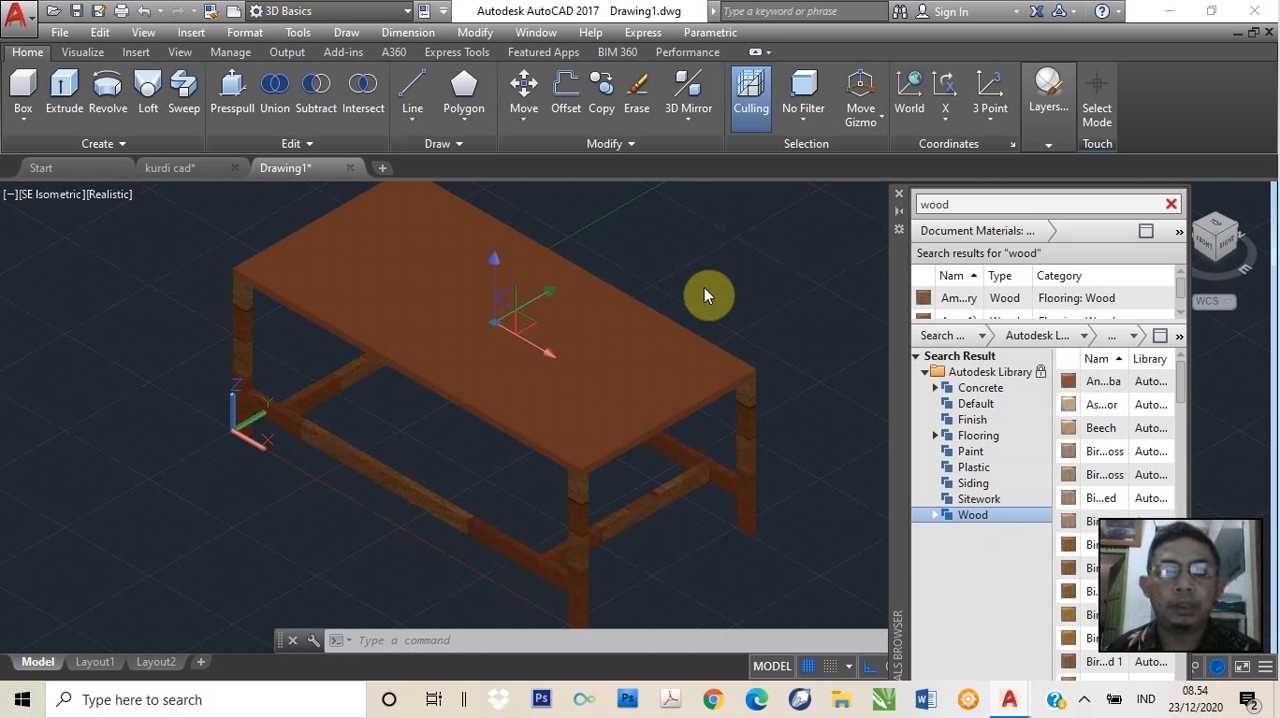
key(Escape)
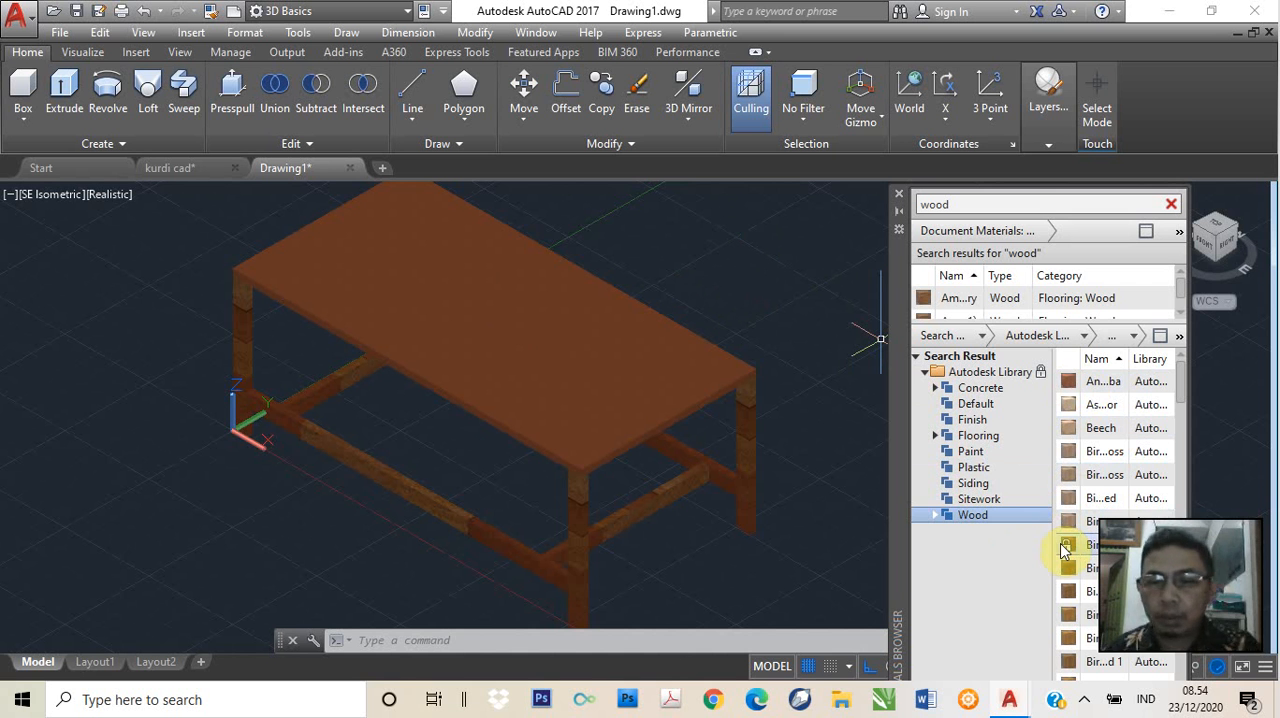
drag(1068, 545, 719, 417)
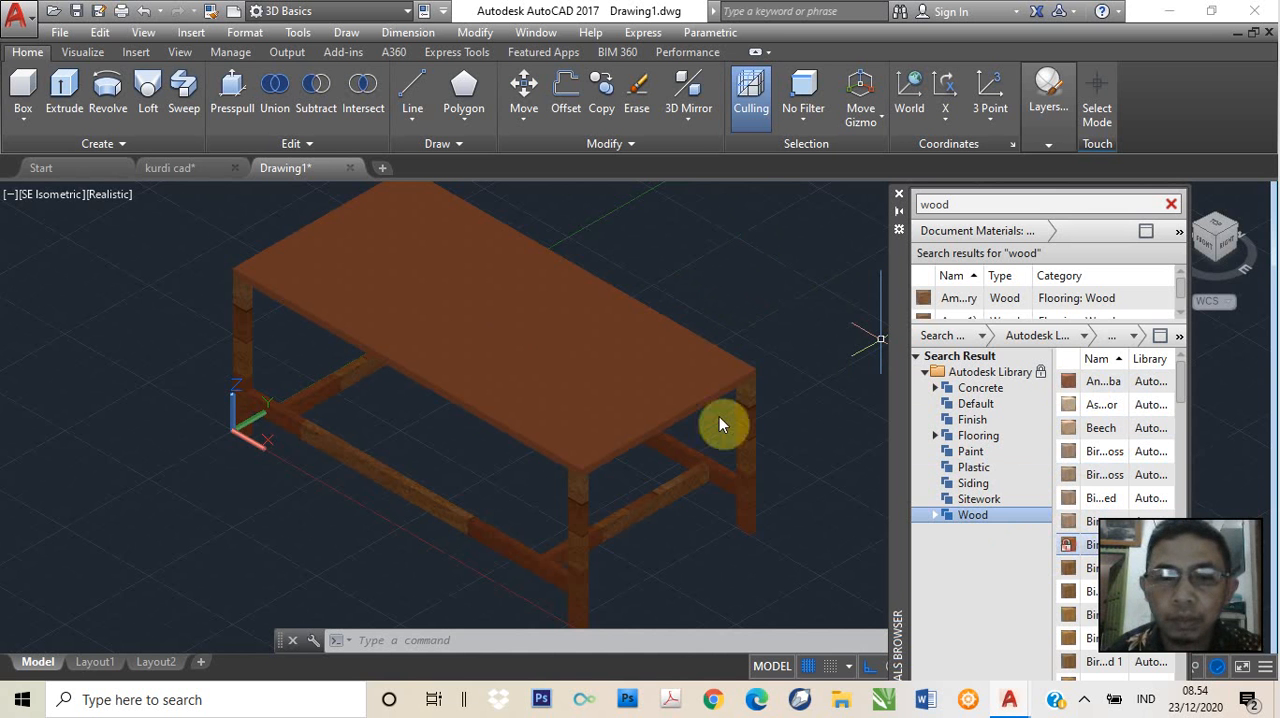
click(512, 350)
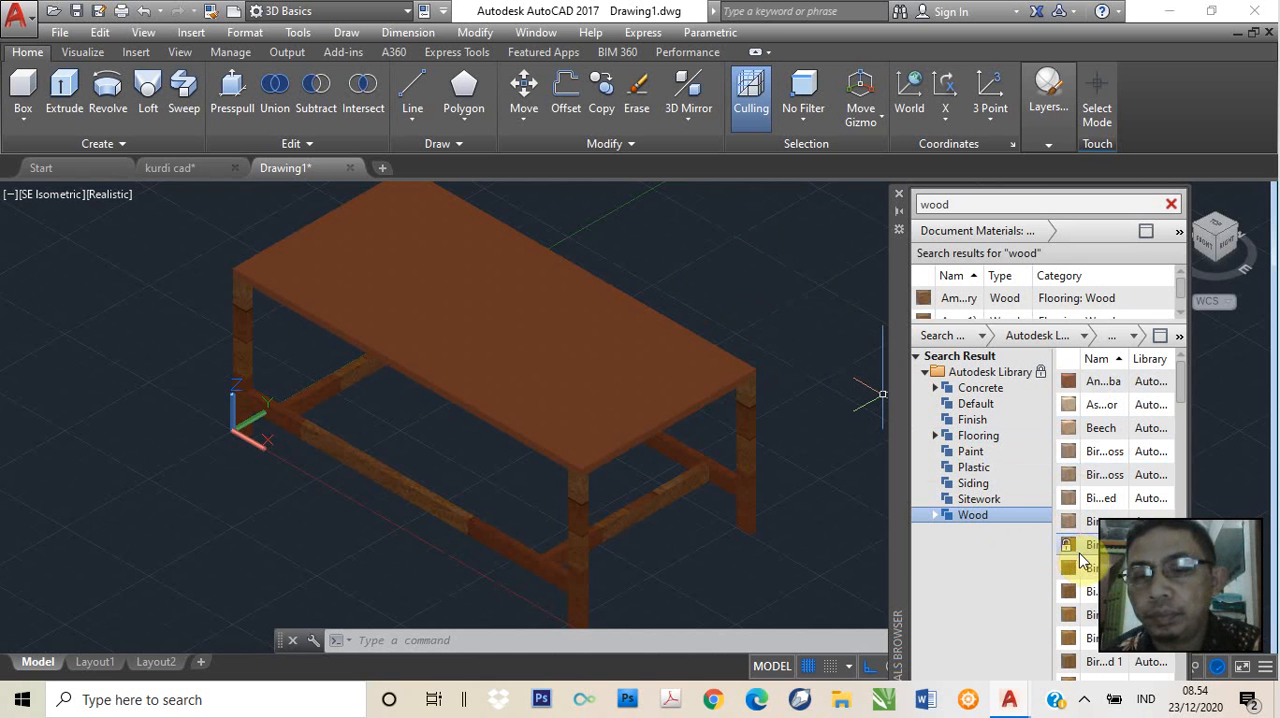
scroll(665, 353, up, 3)
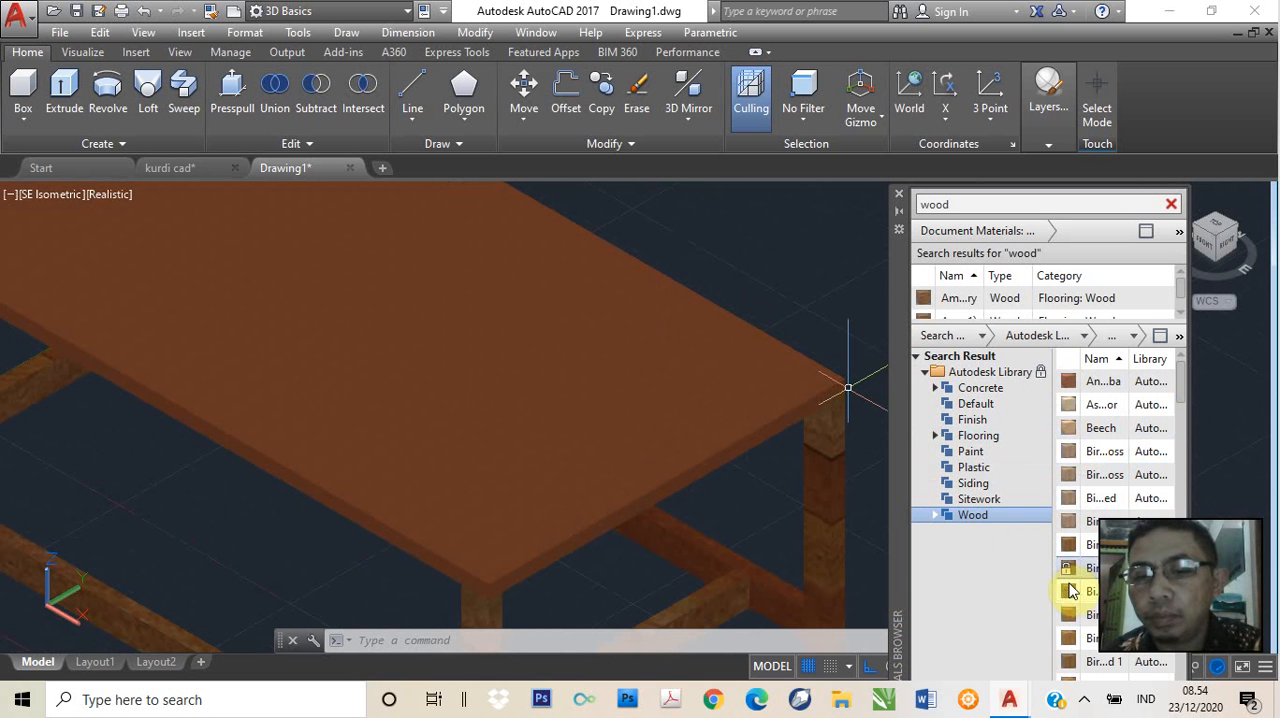
drag(1069, 590, 728, 428)
drag(555, 370, 548, 370)
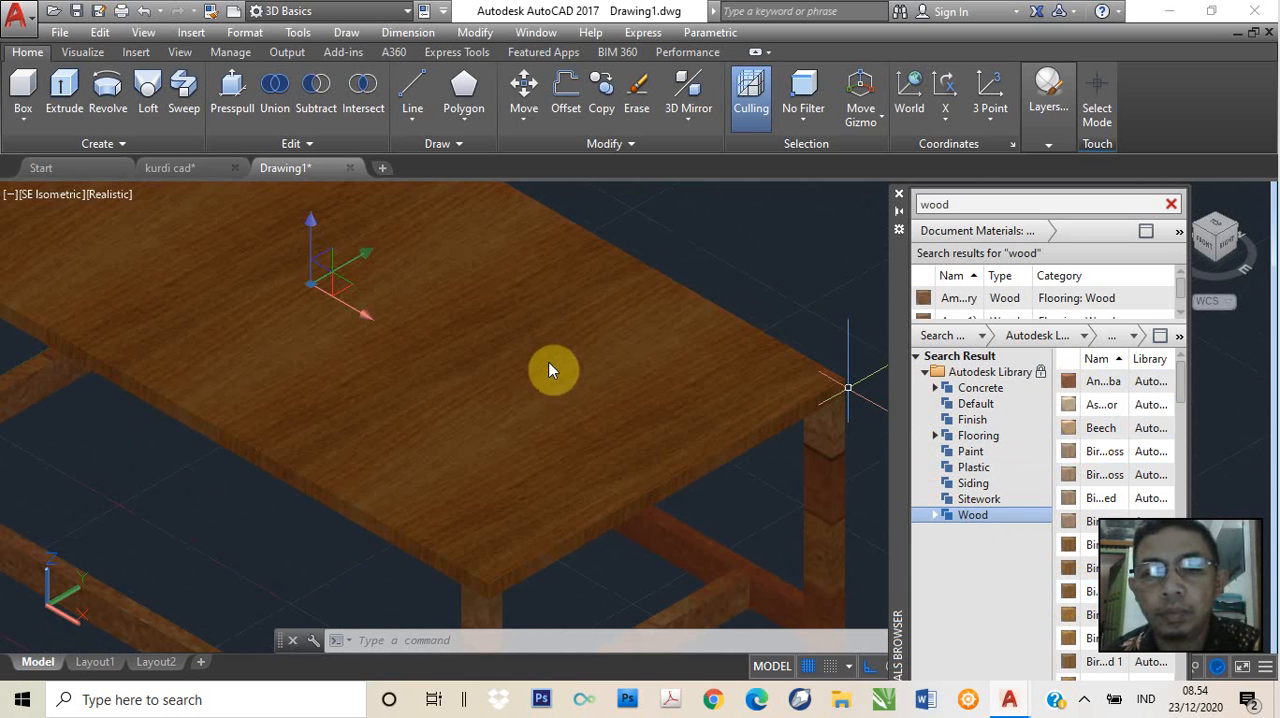
scroll(700, 285, down, 3)
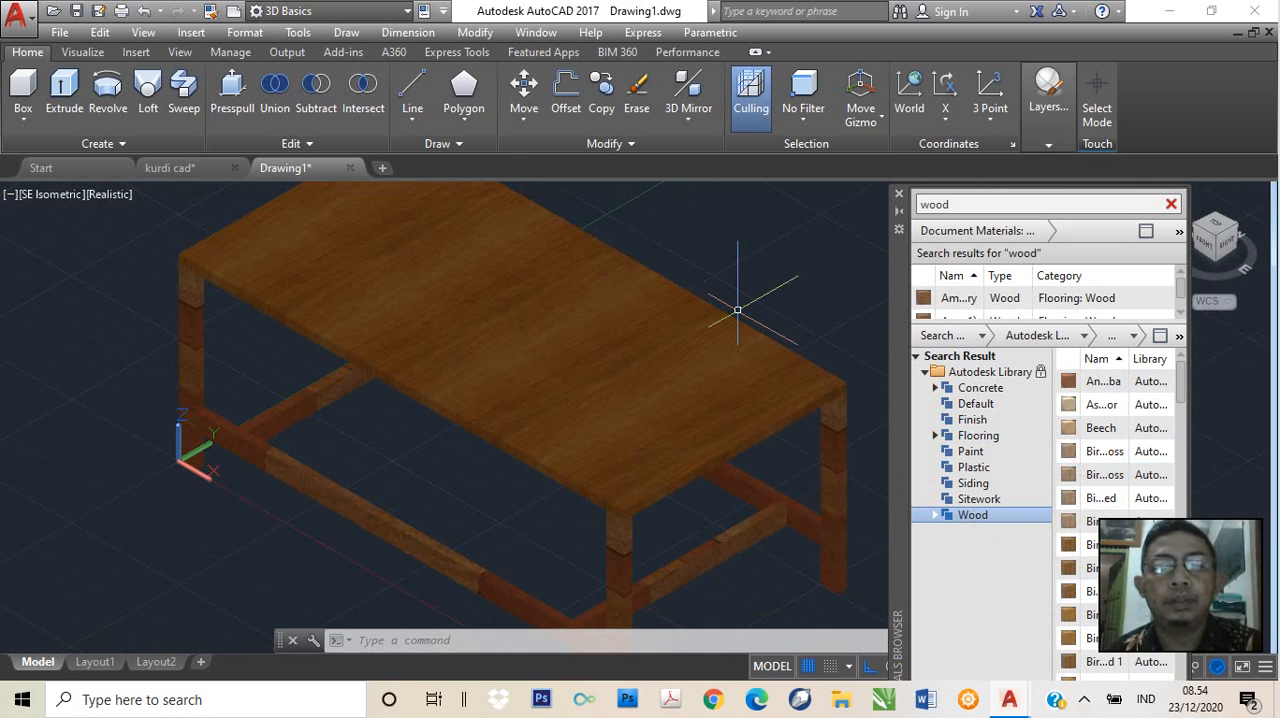
scroll(737, 306, down, 2)
scroll(771, 257, up, 1)
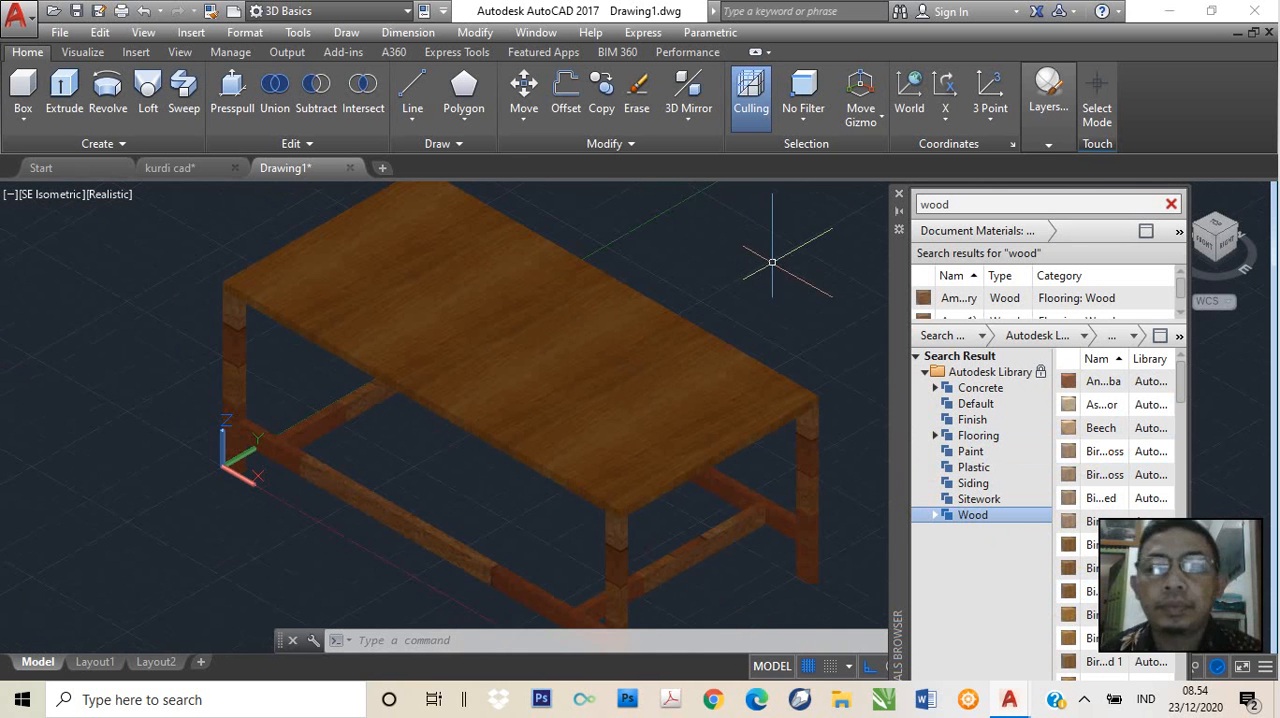
Clear the material search, close the materials browser and check the whole table
click(1171, 205)
click(900, 196)
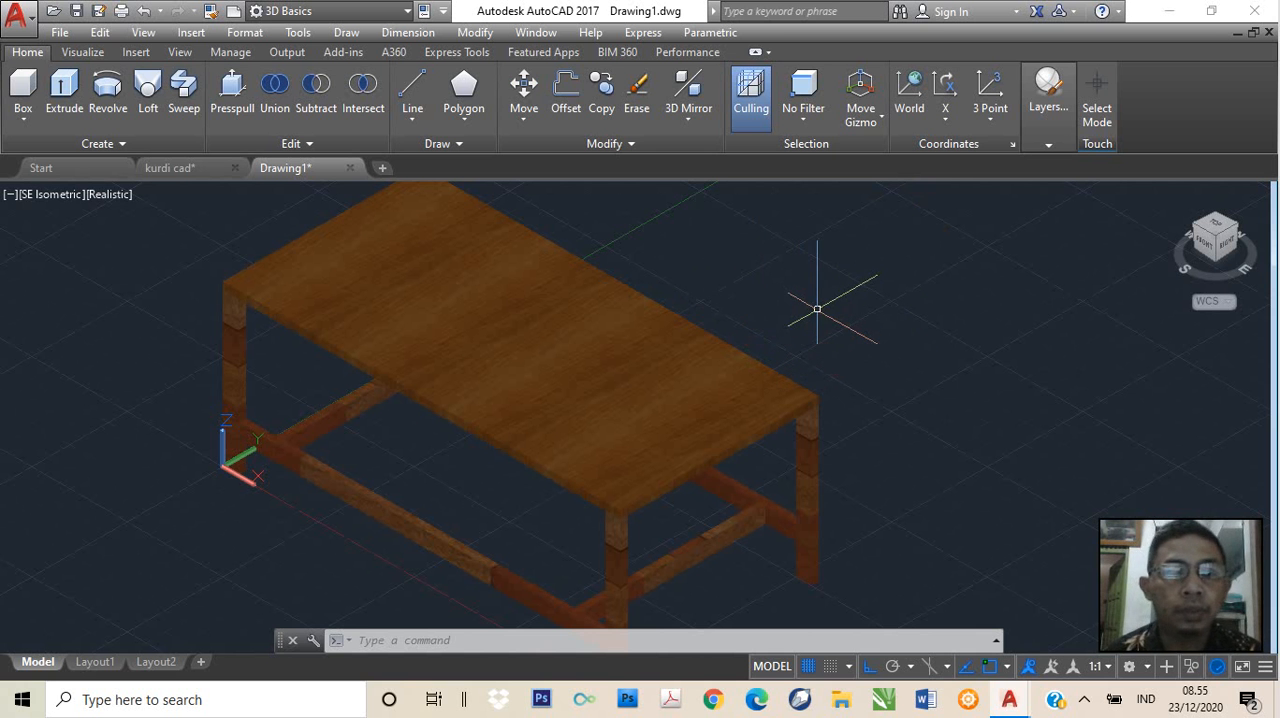
scroll(817, 309, down, 3)
scroll(825, 285, up, 2)
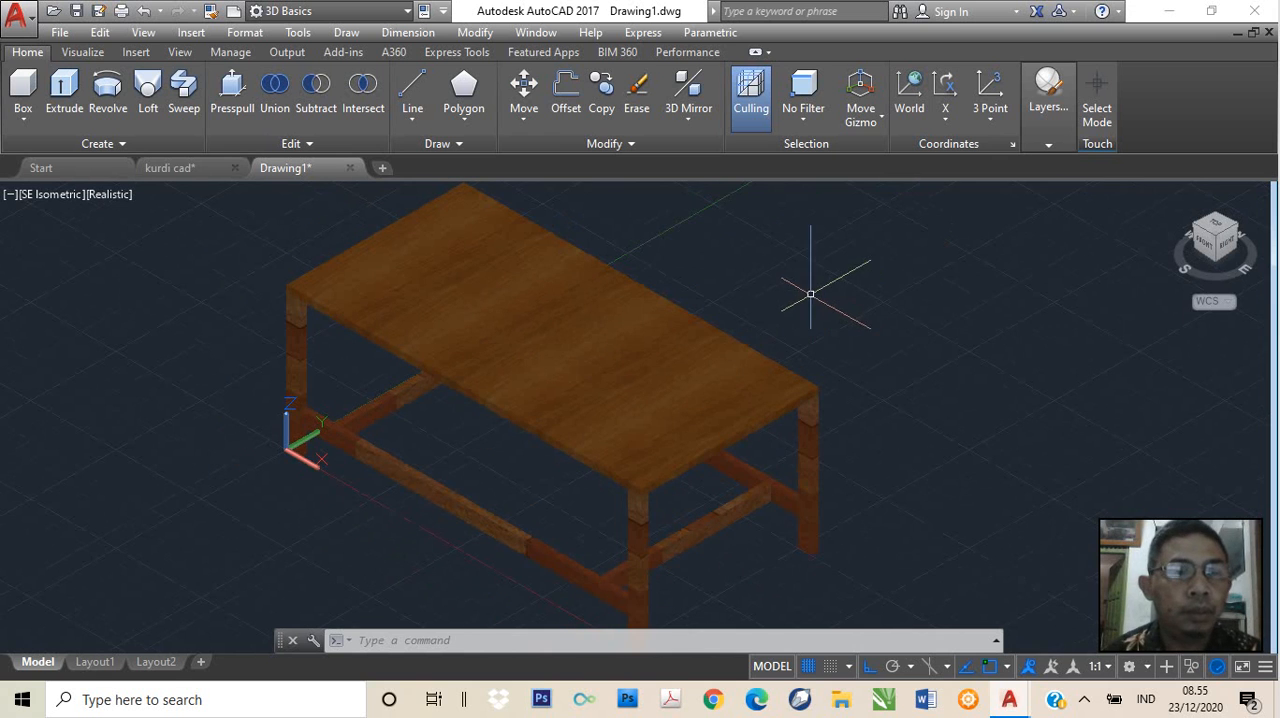